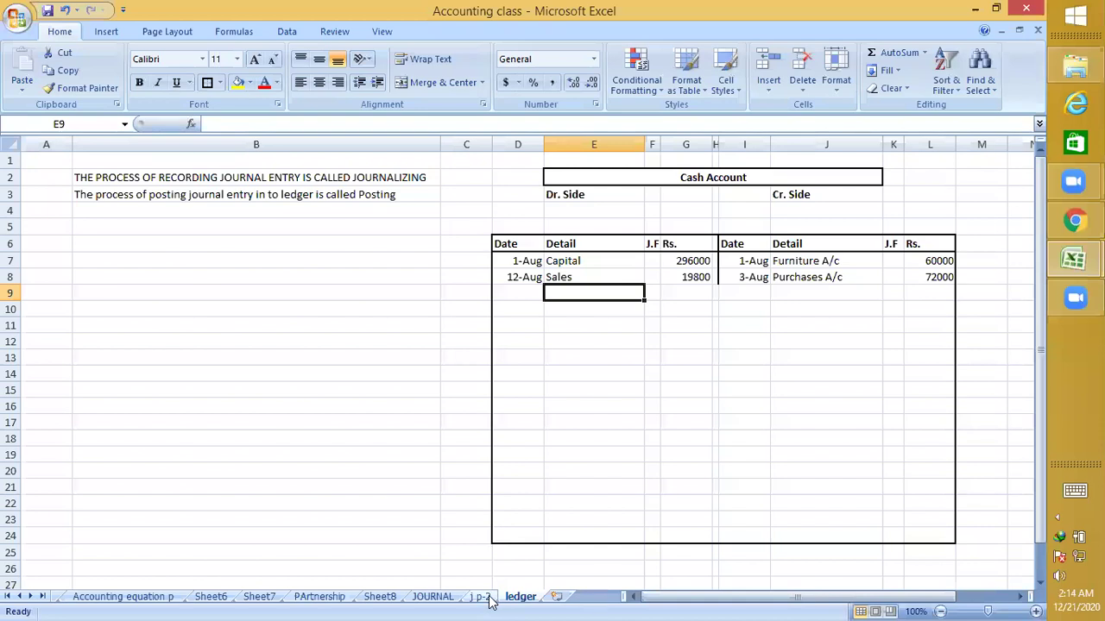
Copy the 13720 cash amount of the 17-Aug Noor Mills entry from sheet j p-2 into cell L9 of the ledger
left_click(183, 308)
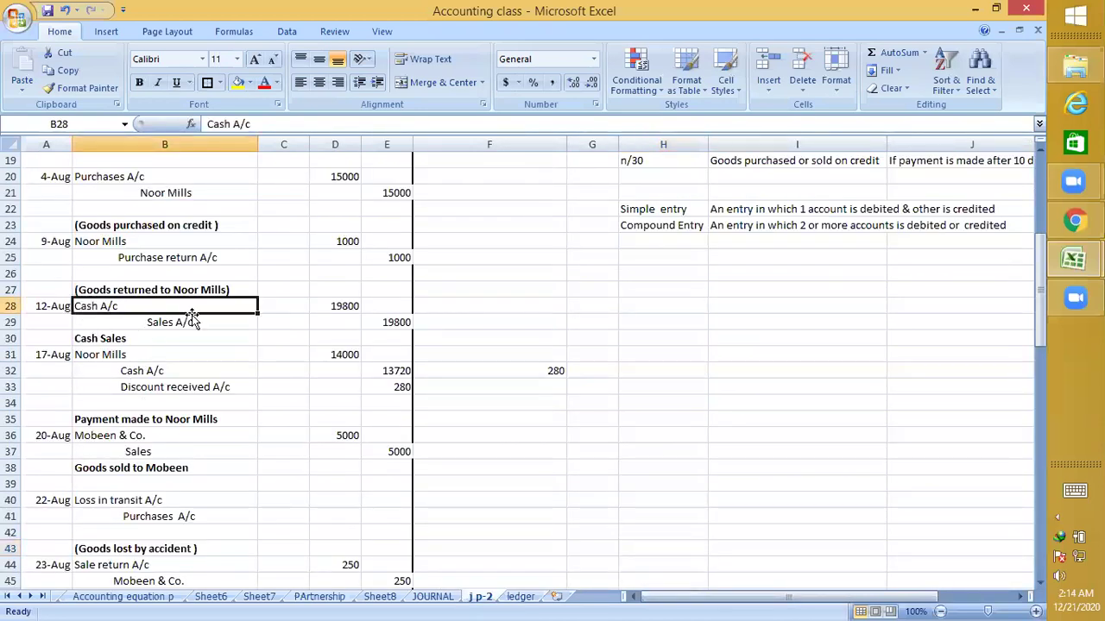
left_click(103, 352)
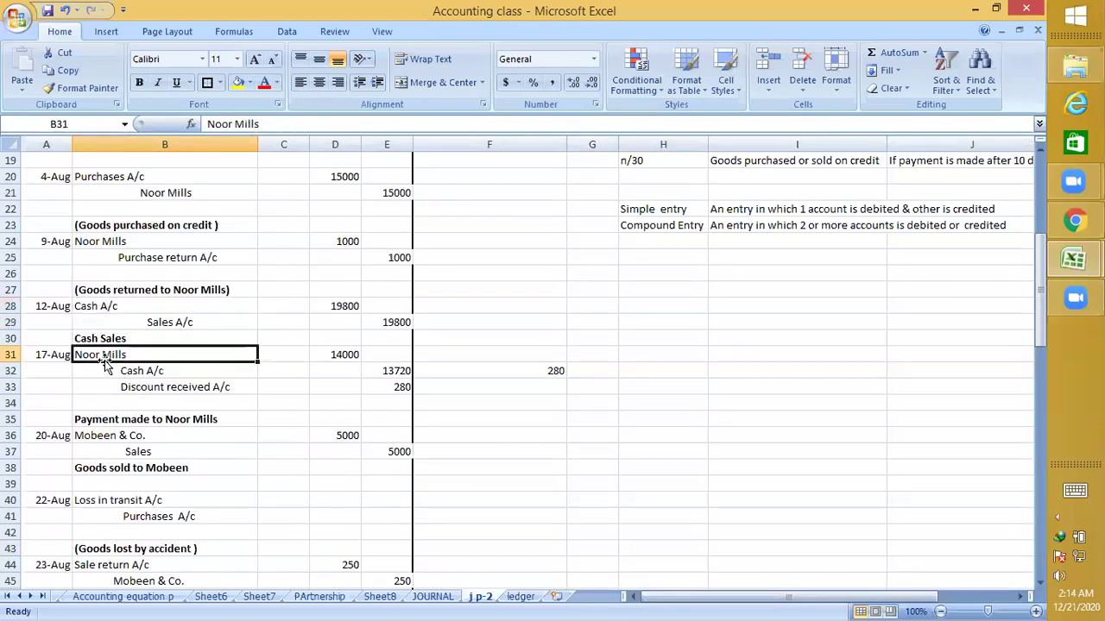
left_click(145, 396)
left_click_drag(99, 354, 152, 391)
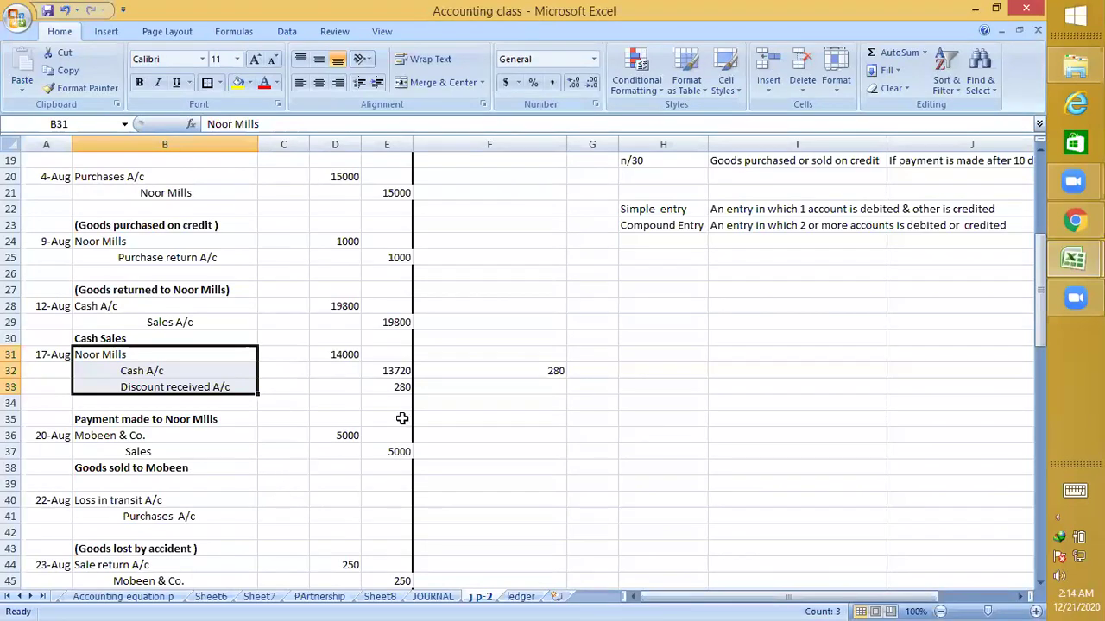
left_click(439, 405)
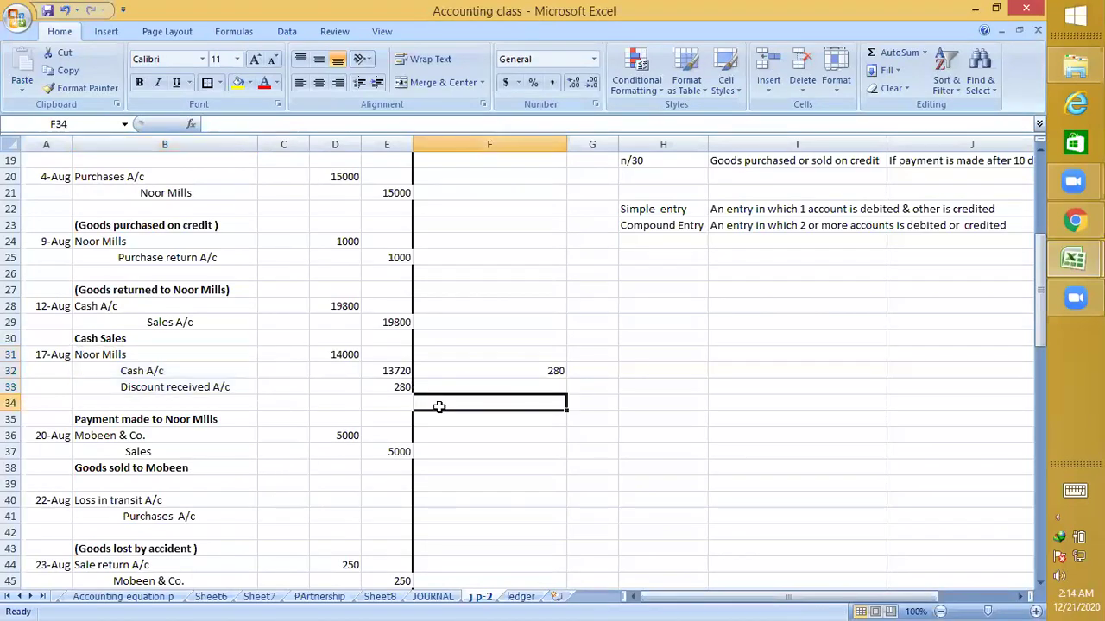
left_click(402, 369)
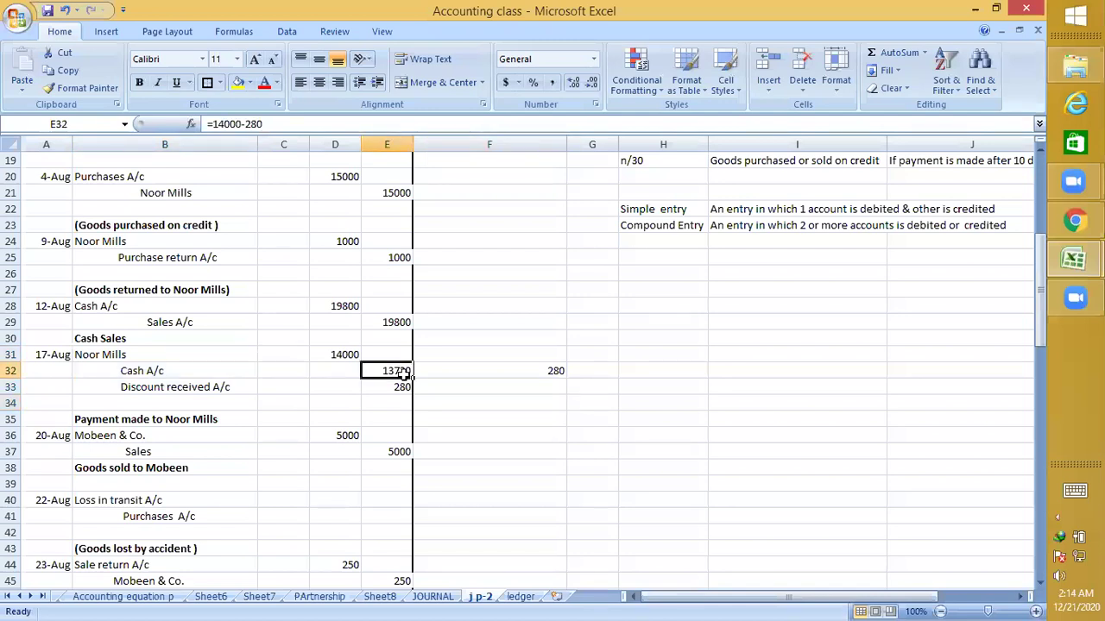
key("ctrl+c")
left_click(534, 599)
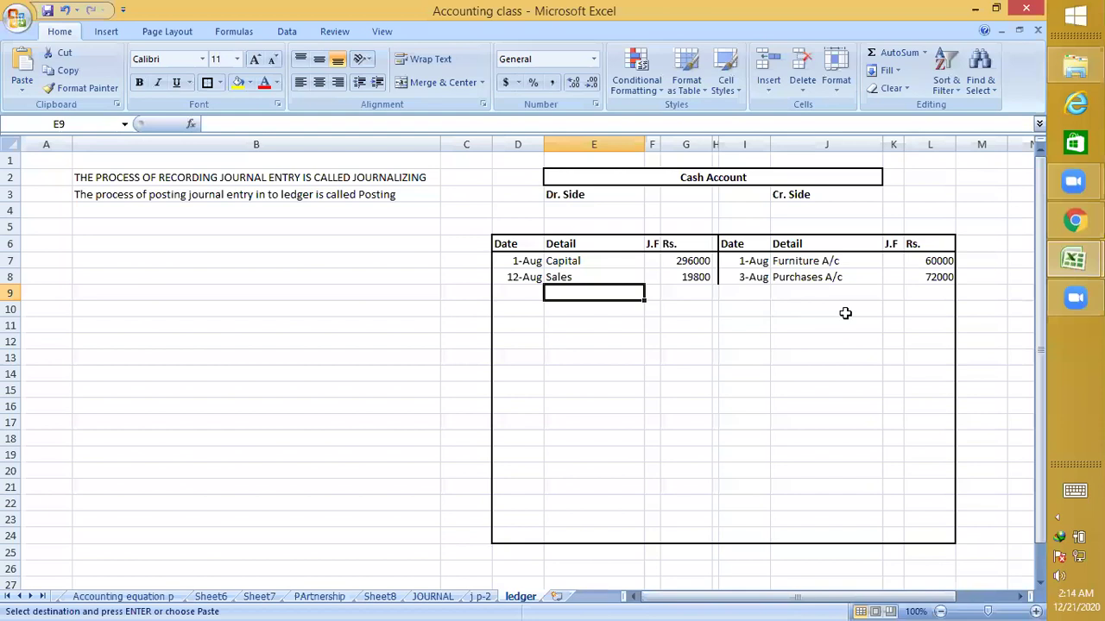
left_click(916, 293)
key("ctrl+v")
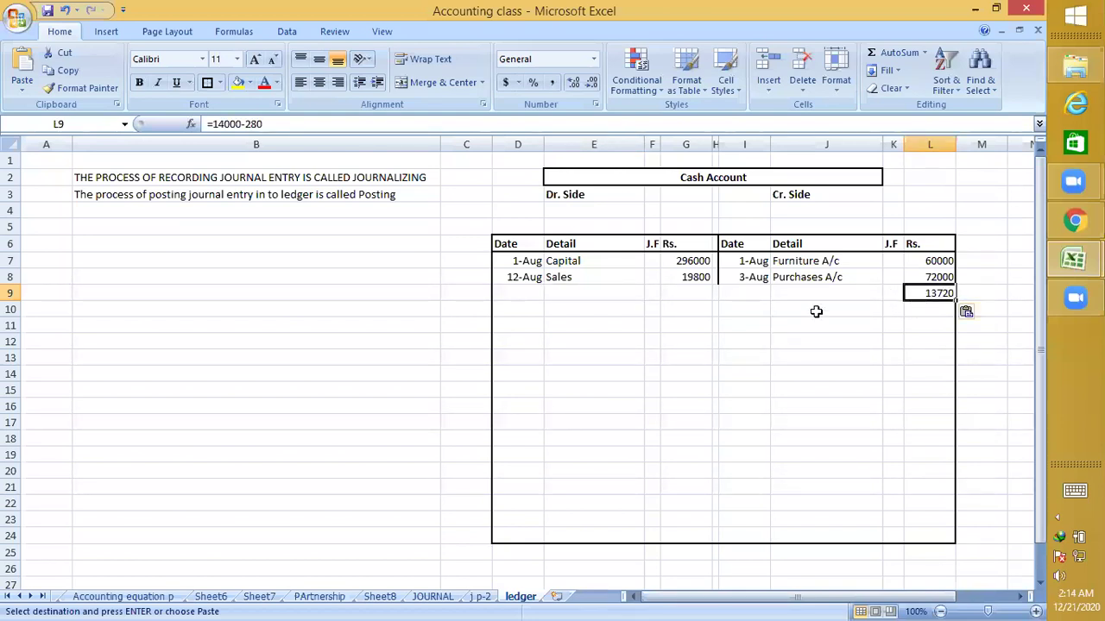
Enter the date 8-17 in cell I9 for the Noor Mills payment on the Cash Account's credit side
left_click(745, 290)
type("8-")
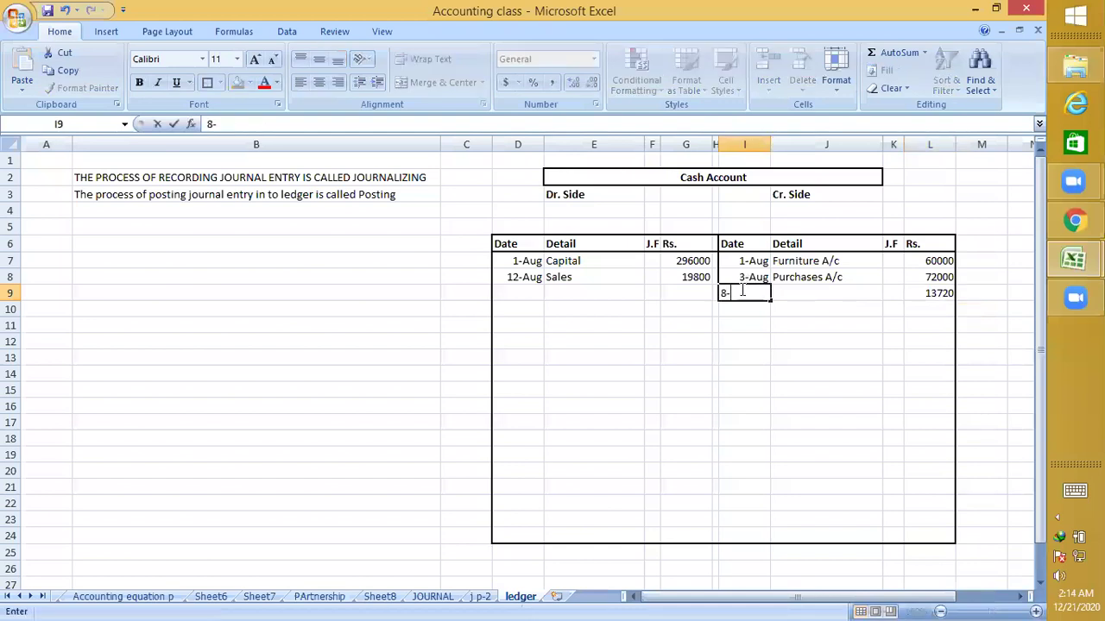
type("17")
key("Tab")
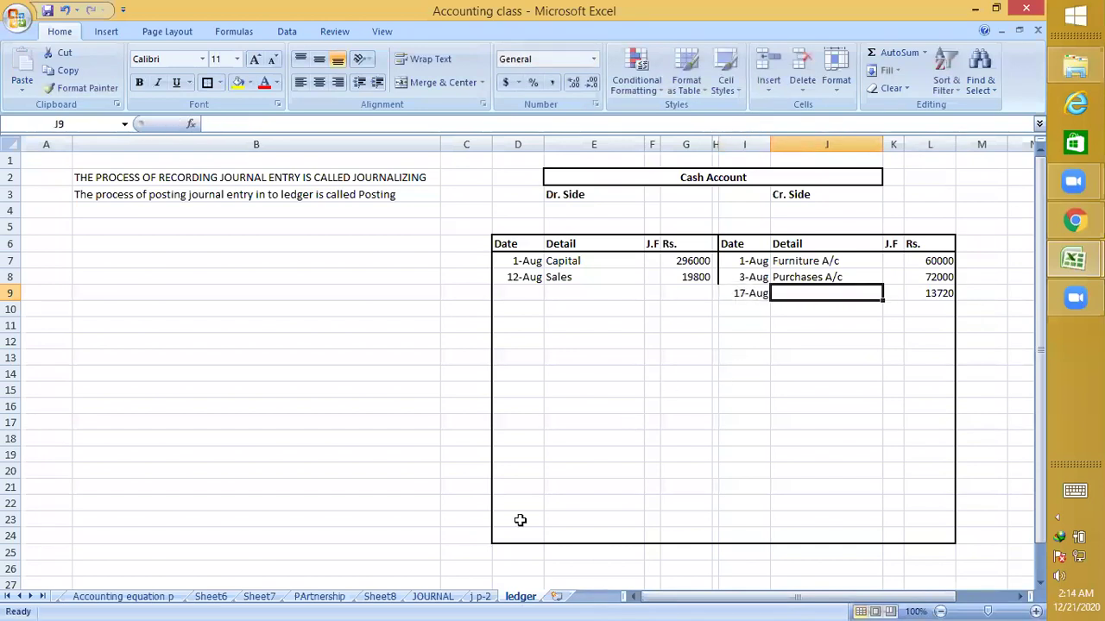
Copy the account name Noor Mills from the 17-Aug entry on sheet j p-2 into ledger cell J9
left_click(483, 596)
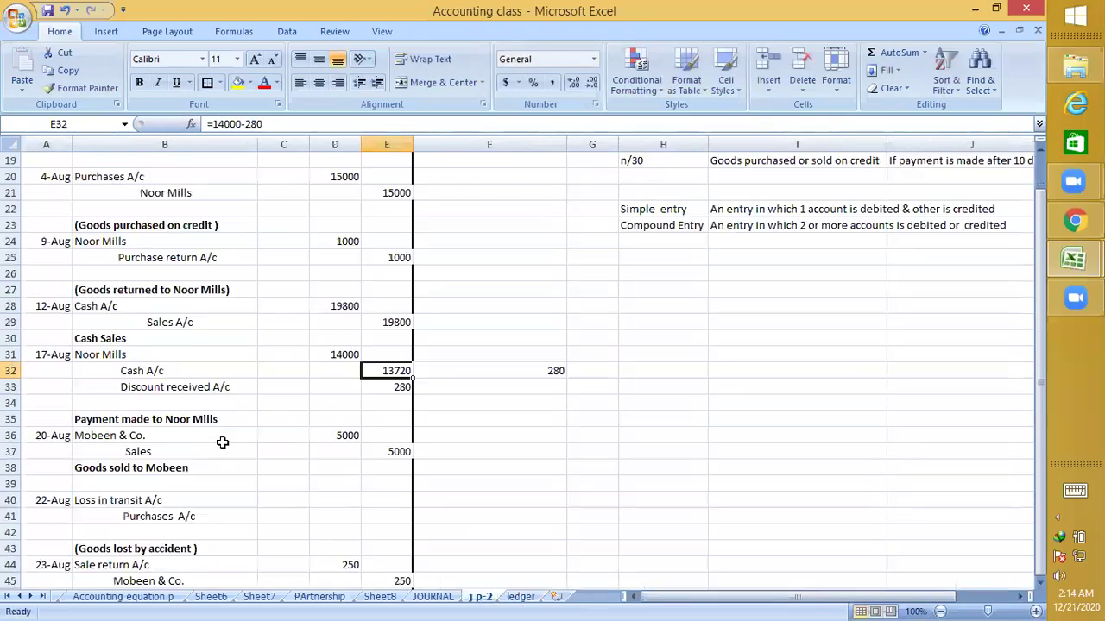
left_click(121, 354)
key("ctrl+c")
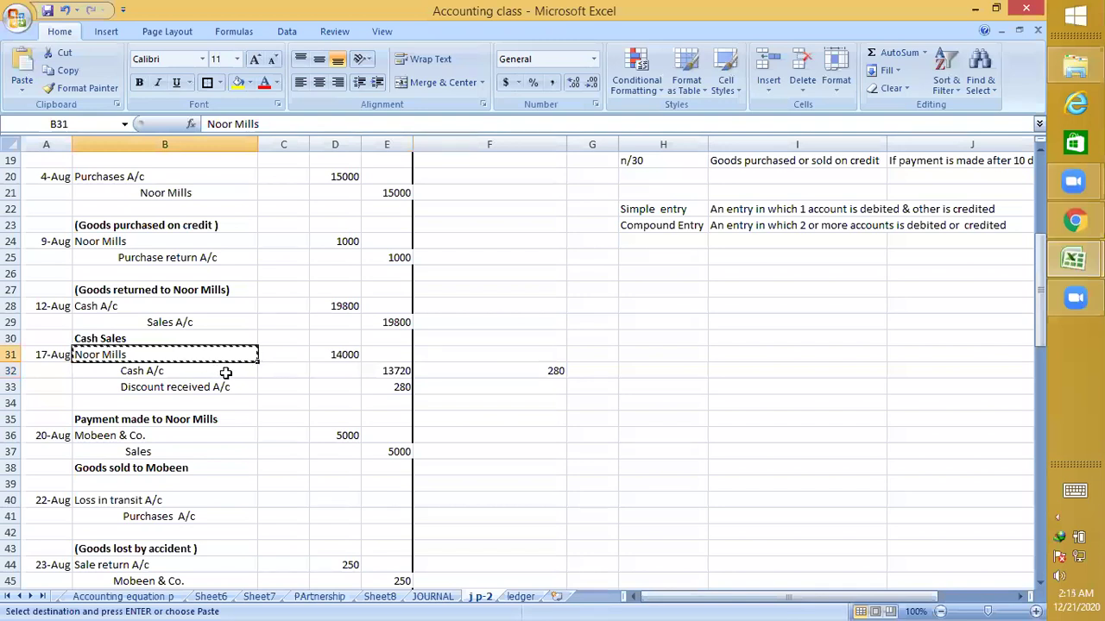
left_click(520, 596)
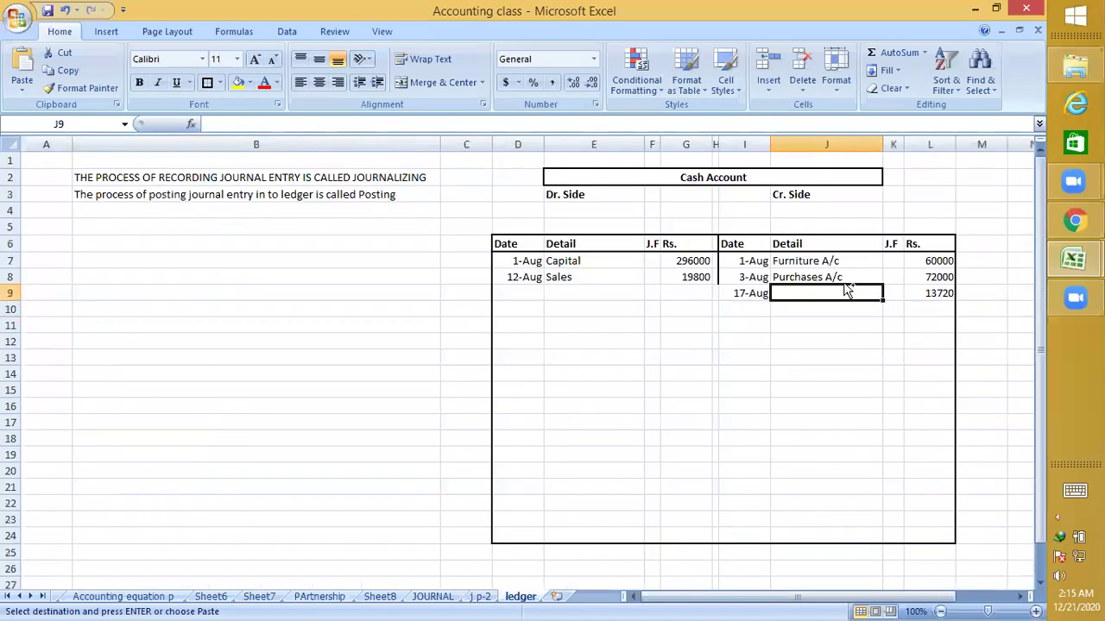
key("ctrl+v")
left_click(786, 360)
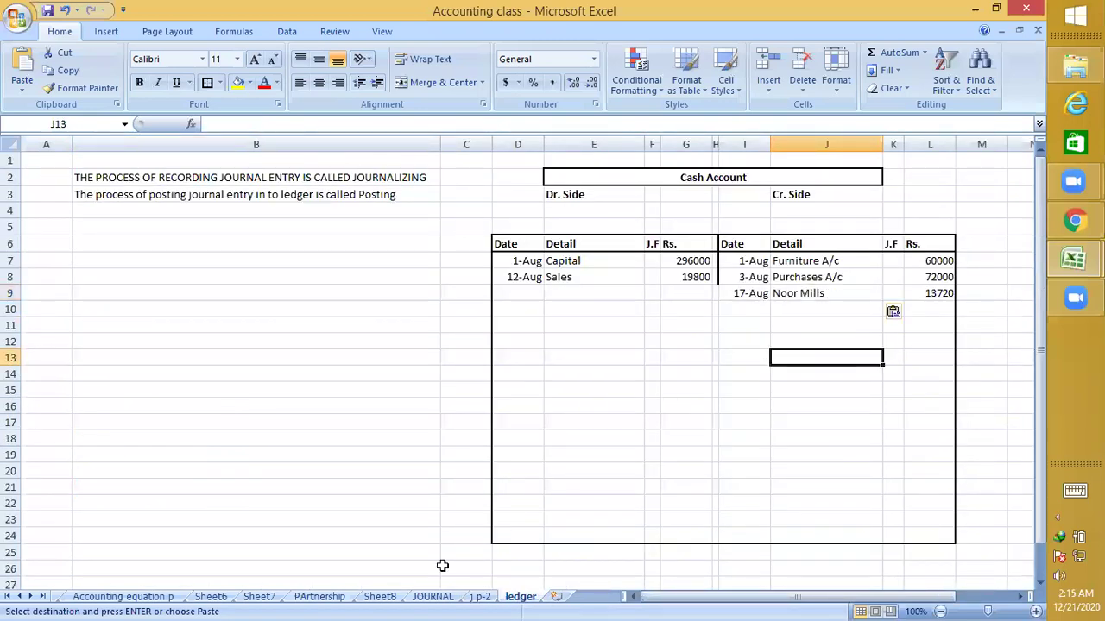
Examine the journal entries dated 20-Aug to 24-Aug on sheet j p-2 for ones that affect cash
left_click(481, 597)
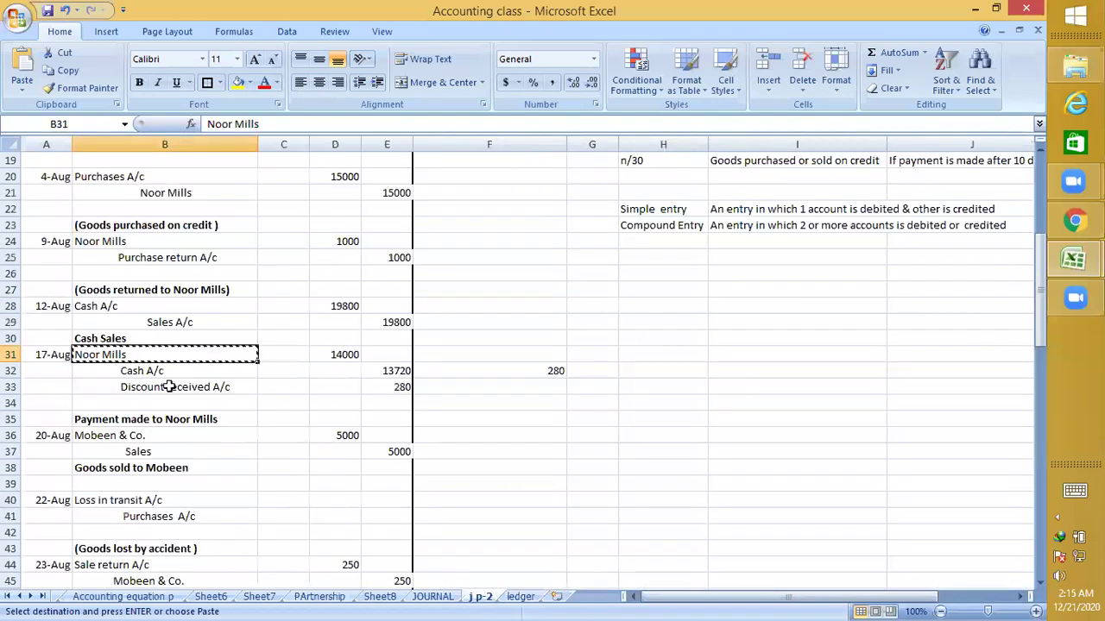
scroll(175, 365, "down", 3)
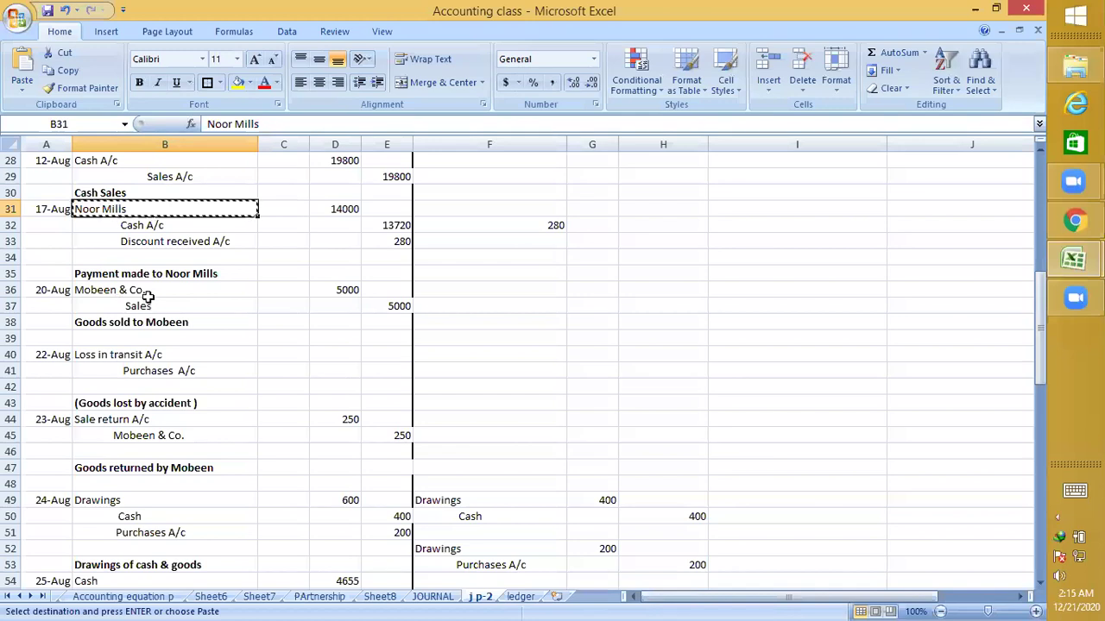
left_click(192, 307)
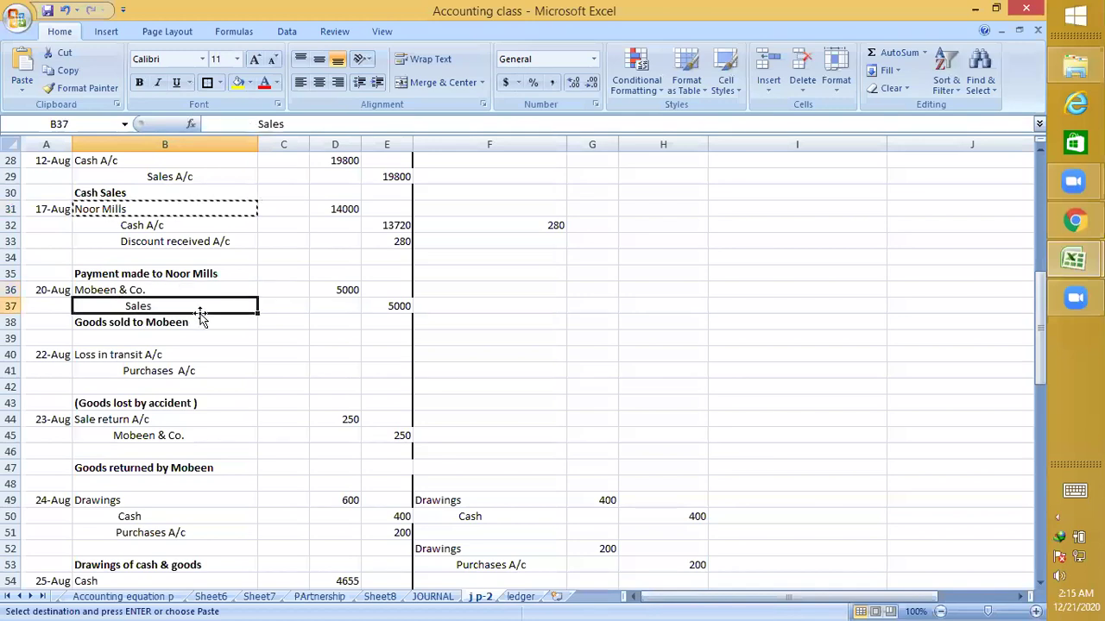
left_click(211, 365)
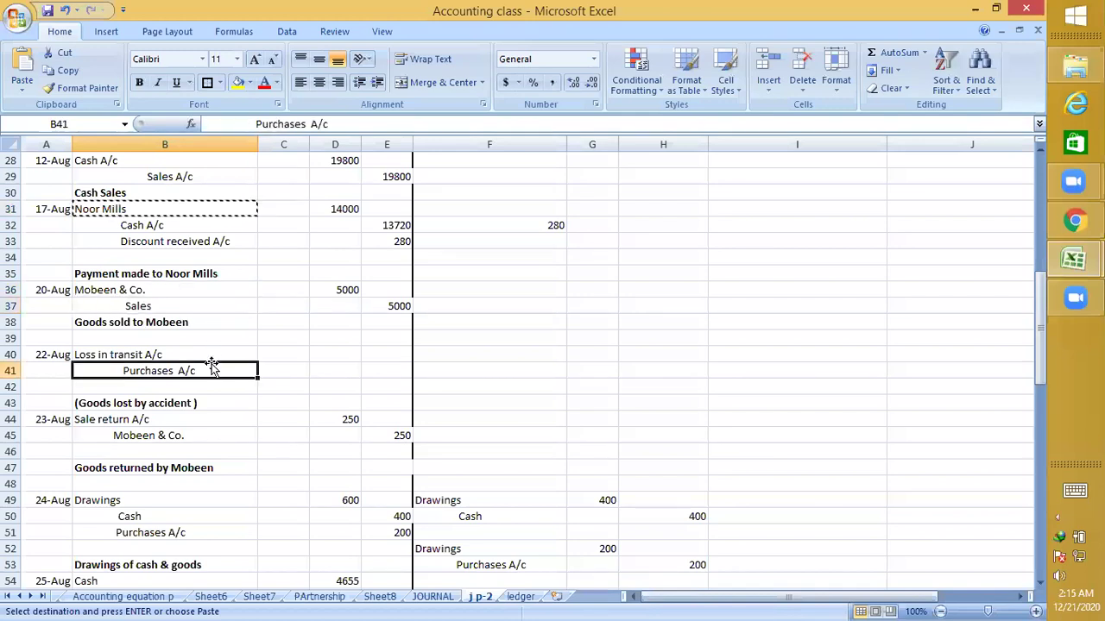
left_click(212, 355)
left_click(211, 371)
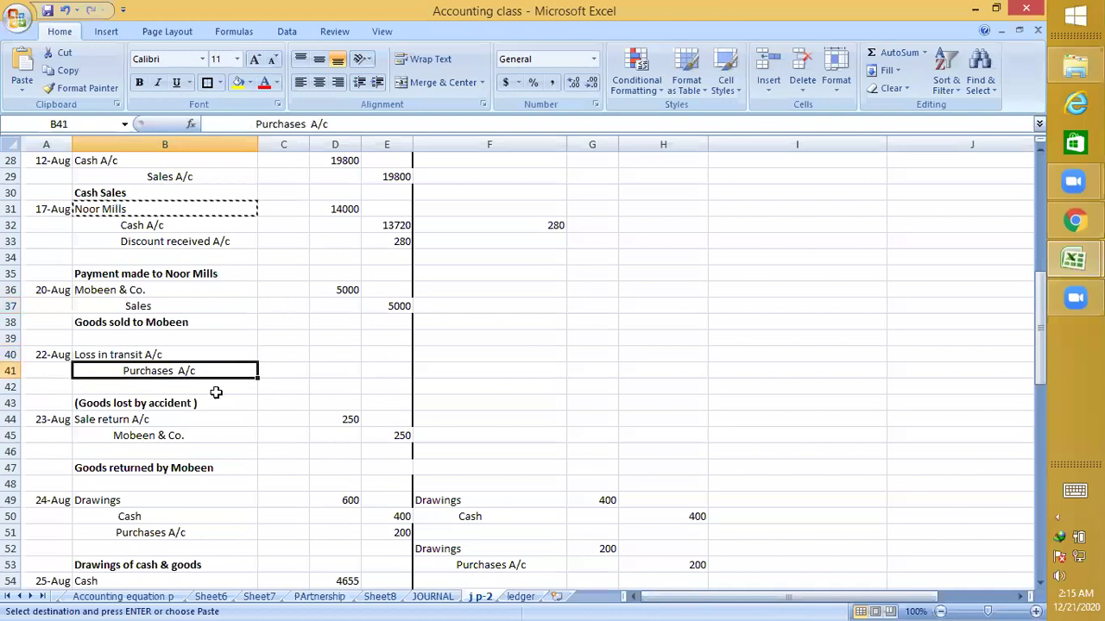
left_click(216, 422)
left_click(215, 432)
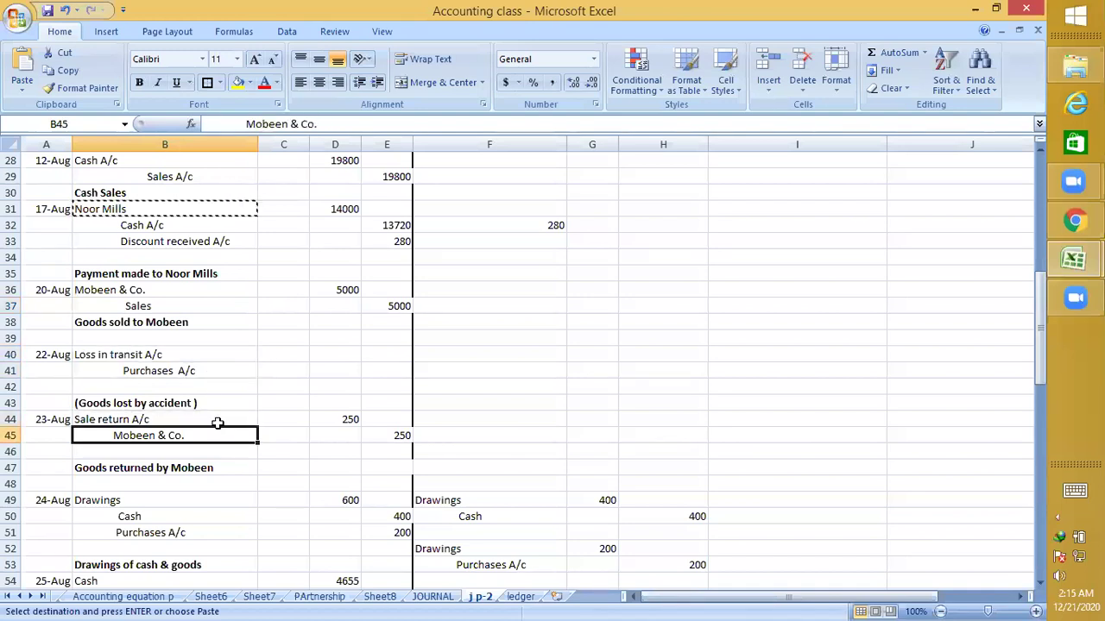
scroll(233, 403, "down", 2)
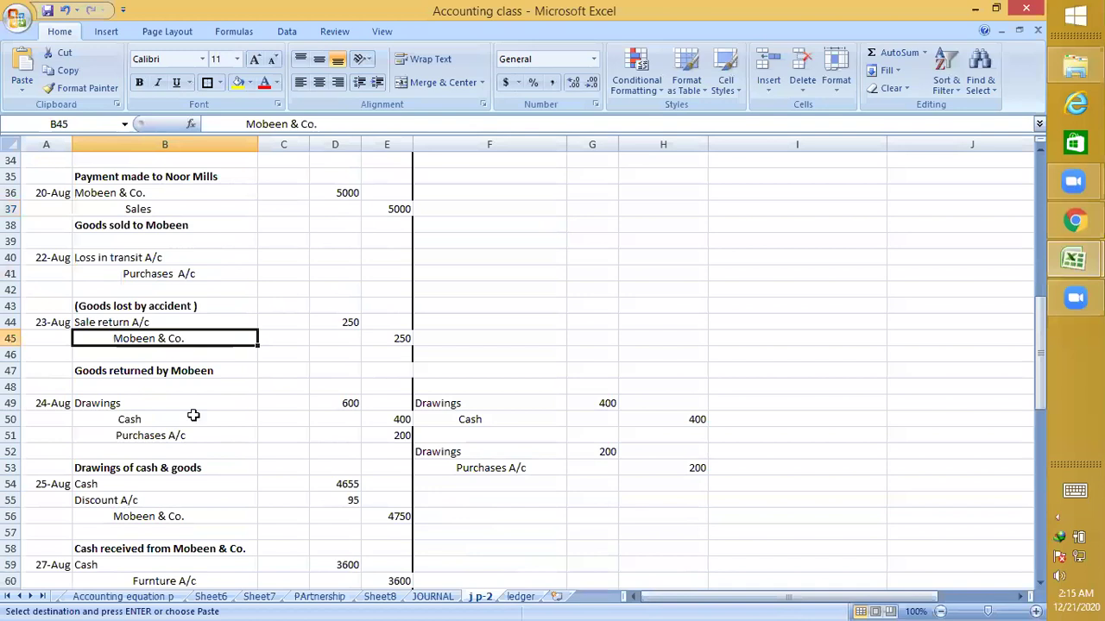
left_click(208, 420)
left_click(212, 401)
left_click(212, 420)
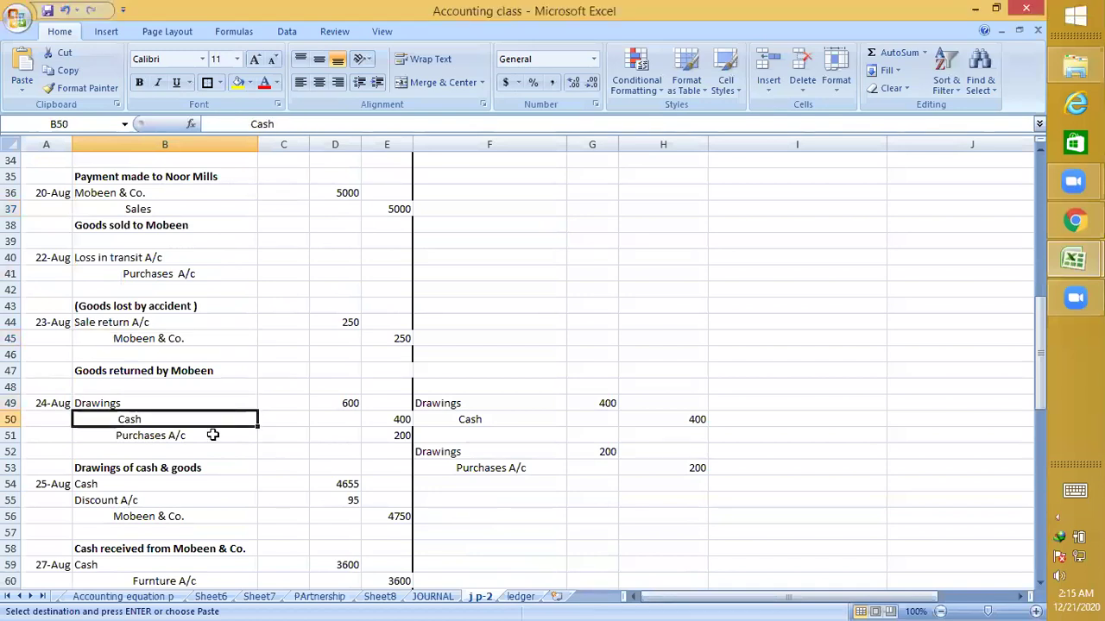
left_click(215, 435)
Copy the 400 cash amount of the 24-Aug drawings entry from sheet j p-2 into ledger cell L10
left_click(392, 419)
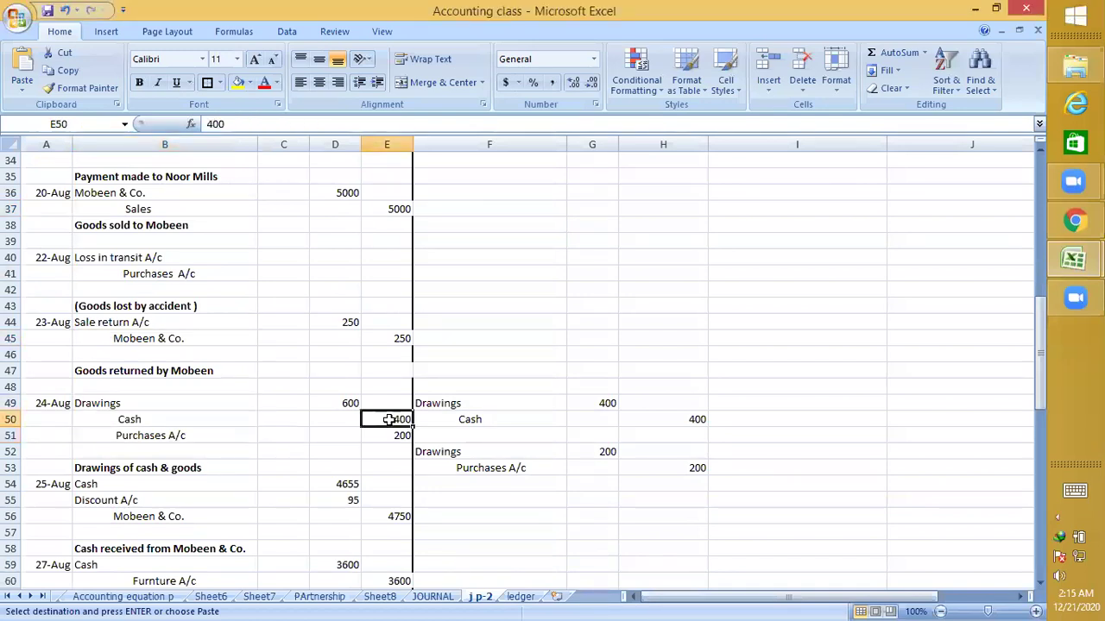
left_click(521, 597)
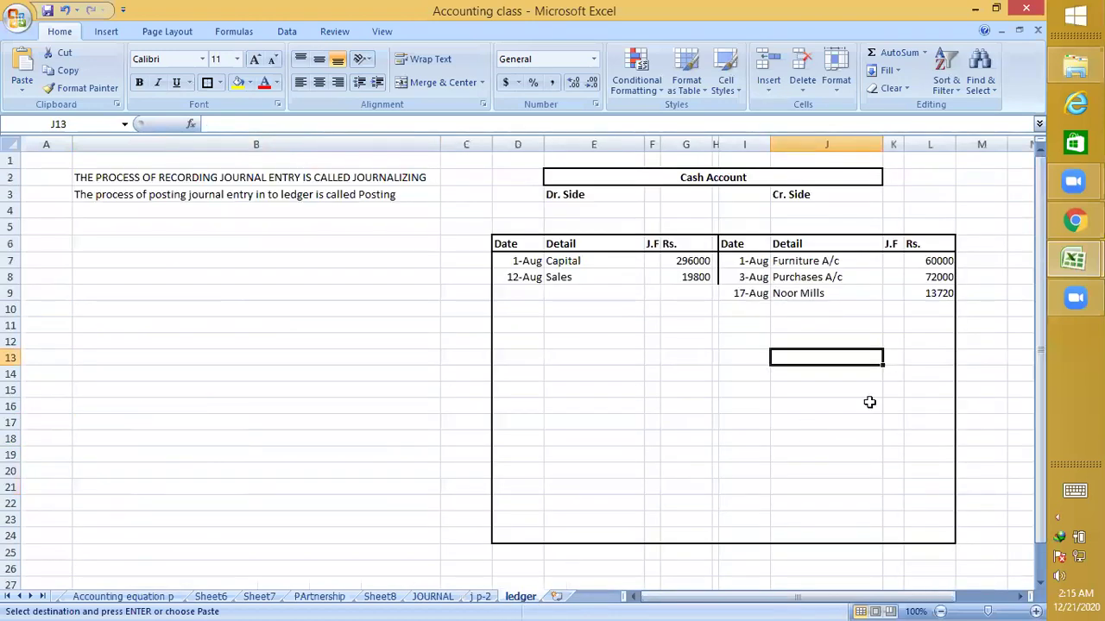
left_click(930, 310)
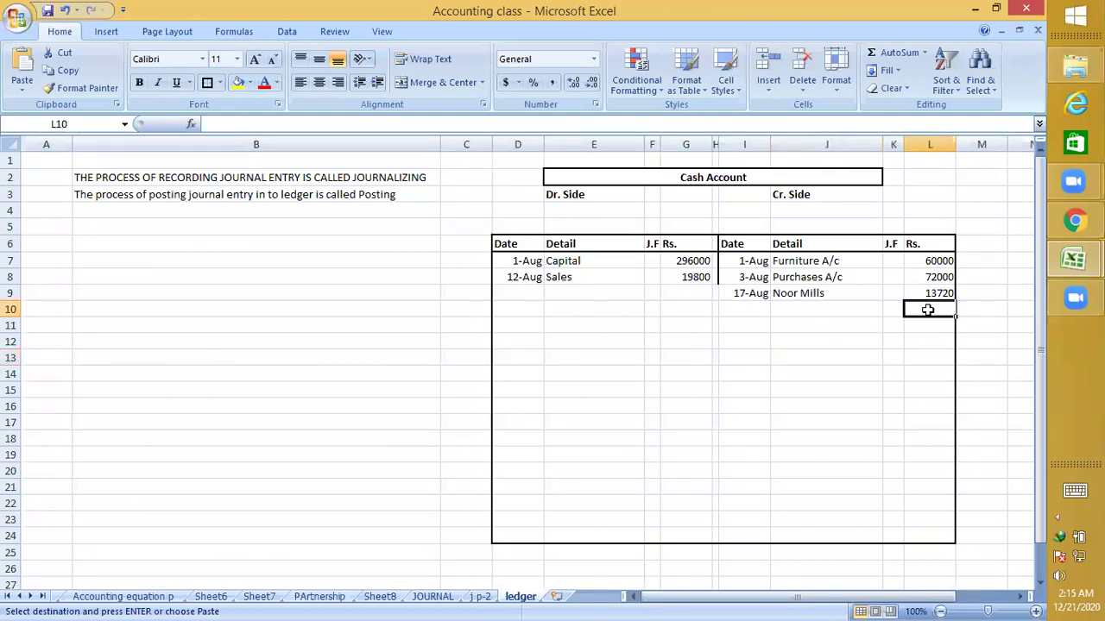
key("ctrl+v")
Check the 24-Aug drawings entry on sheet j p-2 and enter the date 8-24 in ledger cell I10
left_click(751, 308)
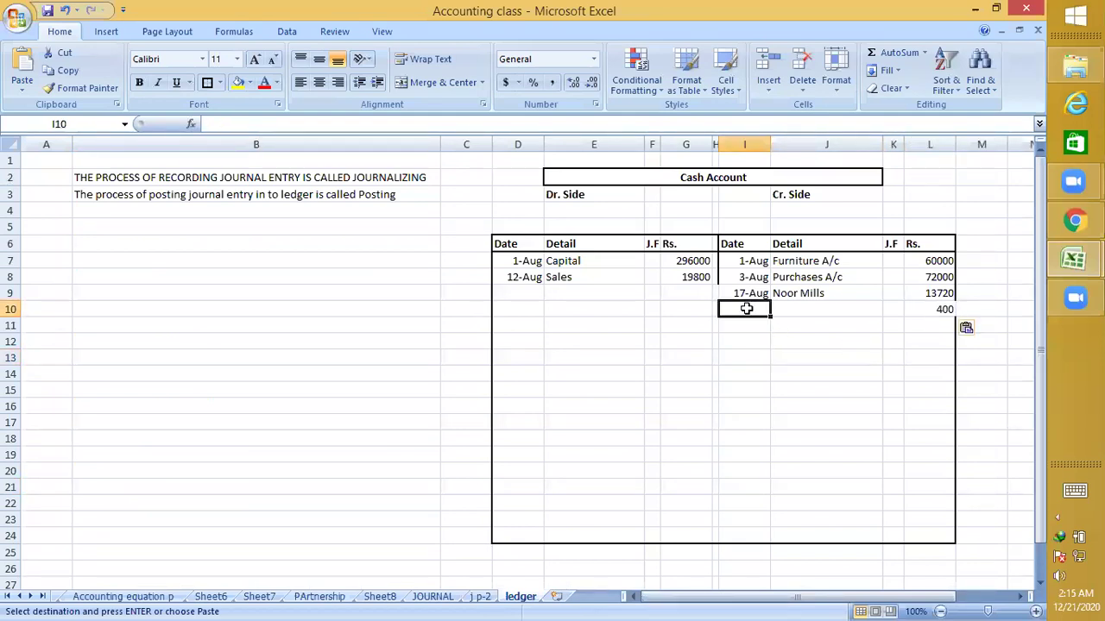
left_click(481, 598)
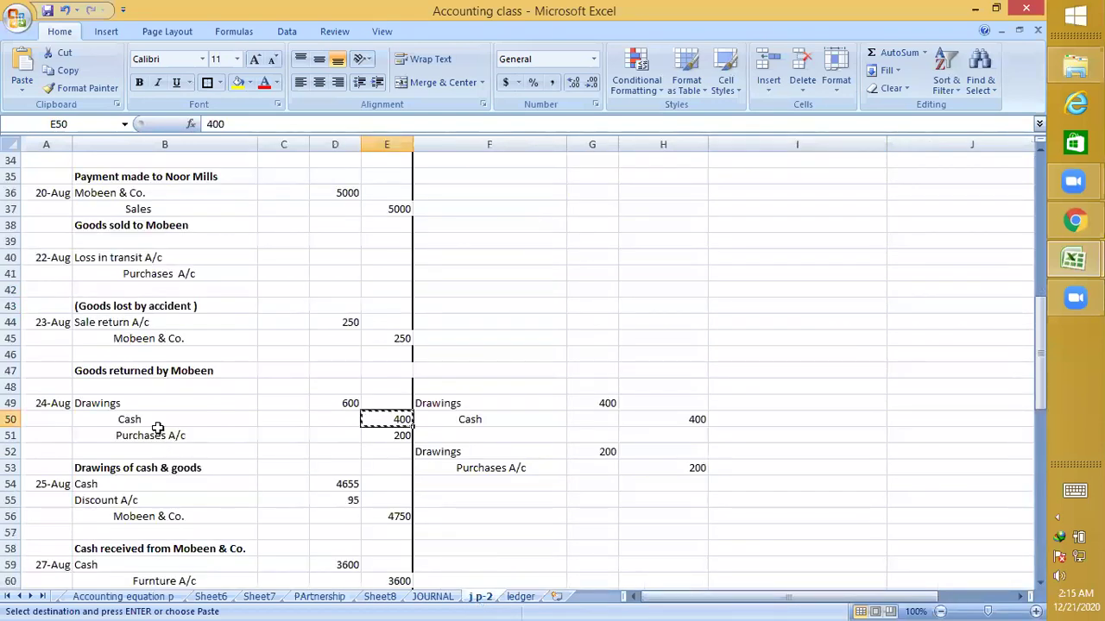
left_click(146, 400)
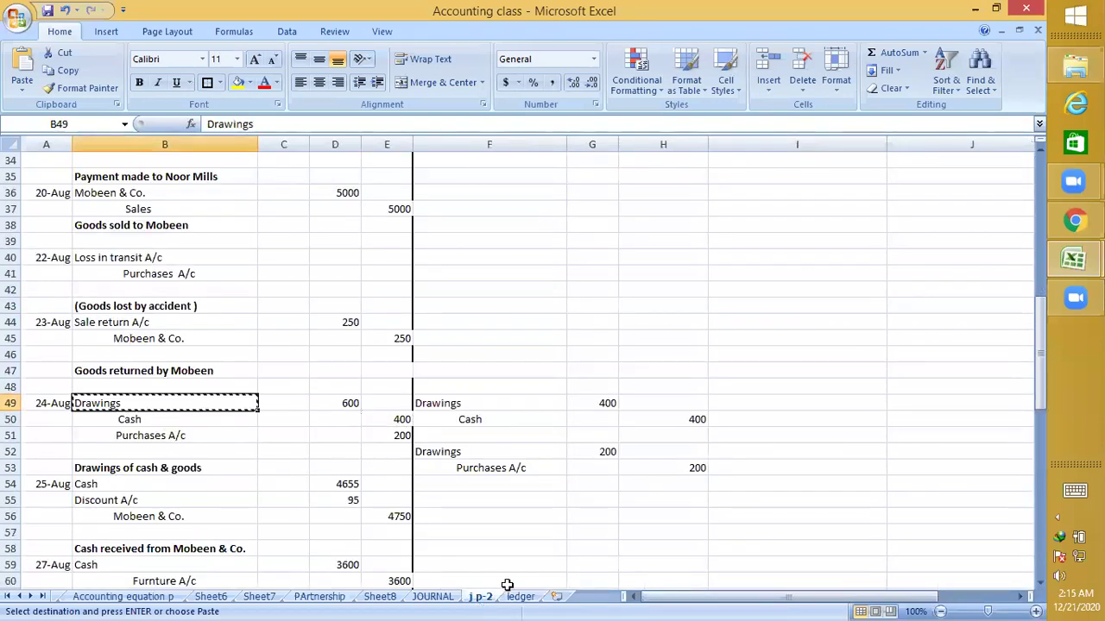
left_click(511, 598)
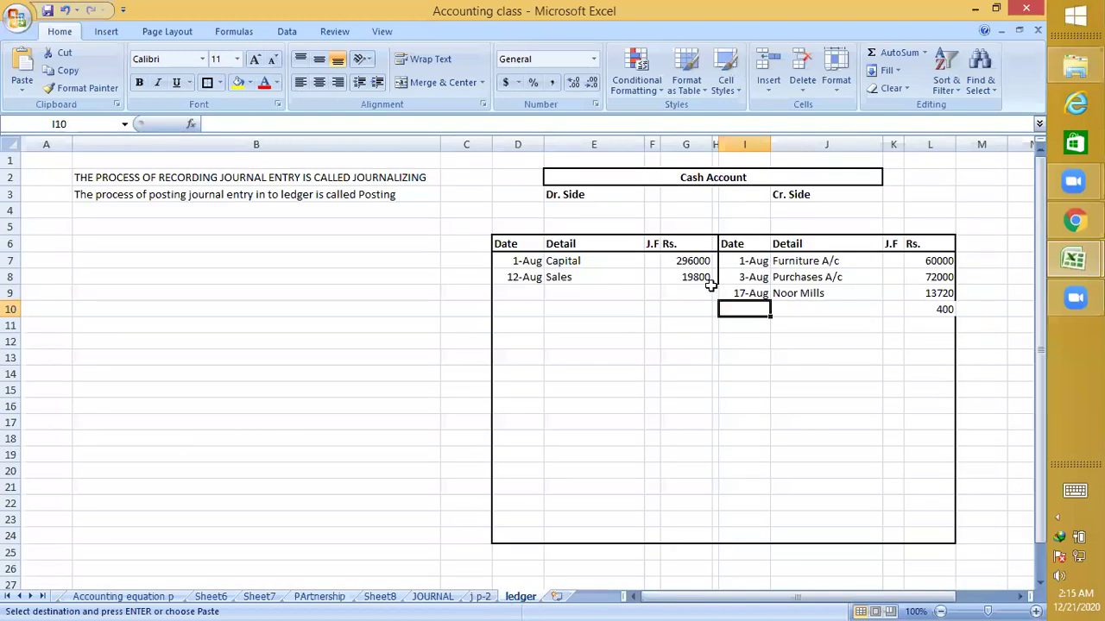
type("8-24")
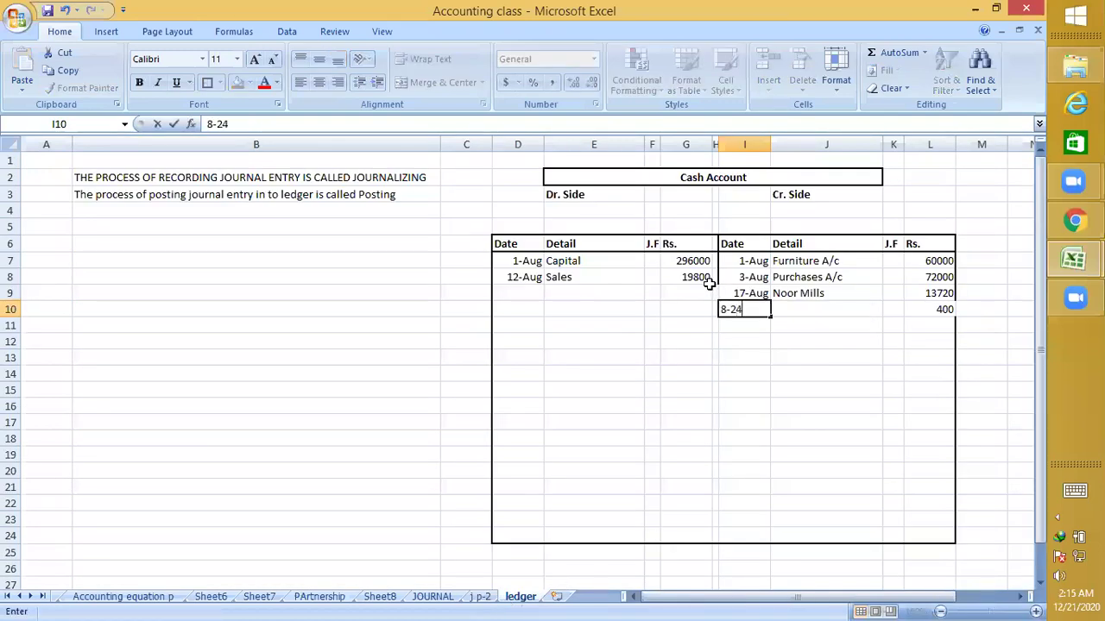
key("Tab")
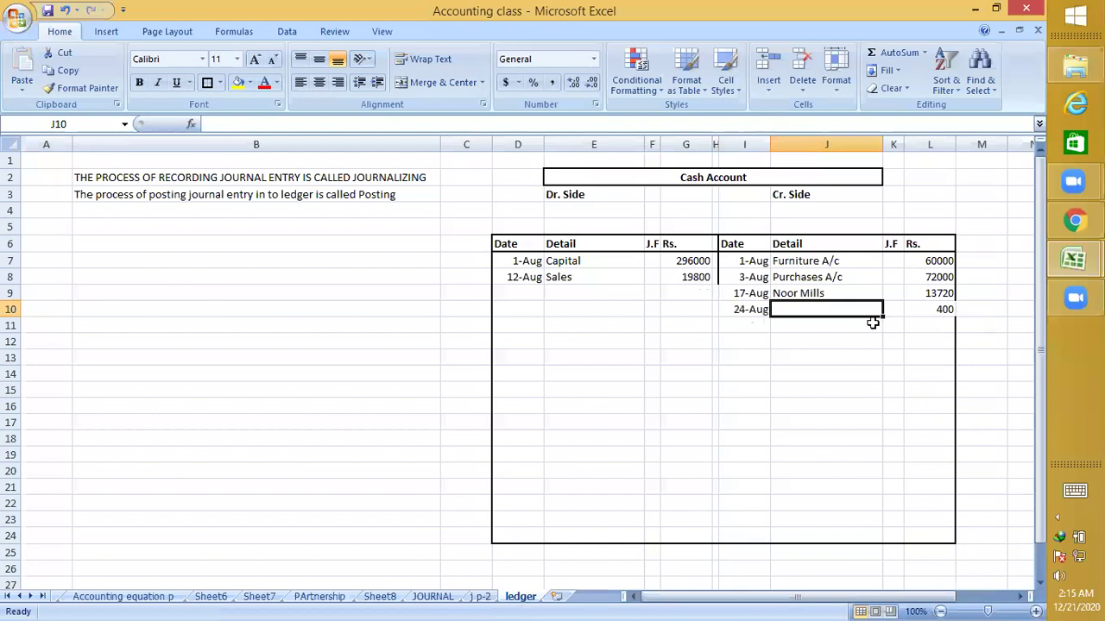
Enter Drawings as the detail in ledger cell J10 for the 24-Aug credit entry
type("D")
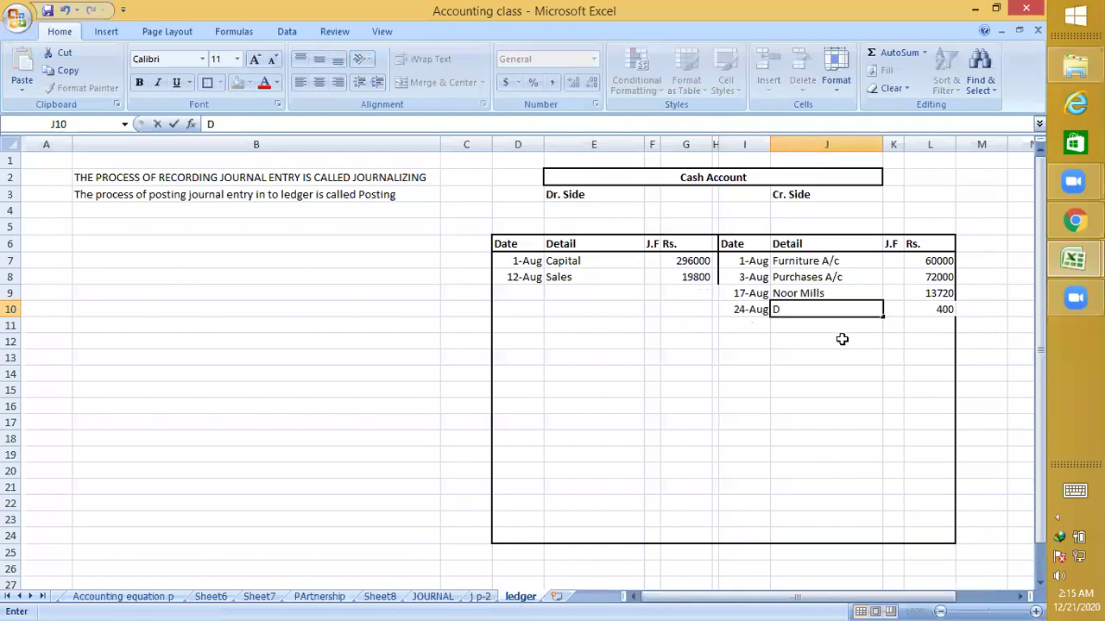
type("rawings")
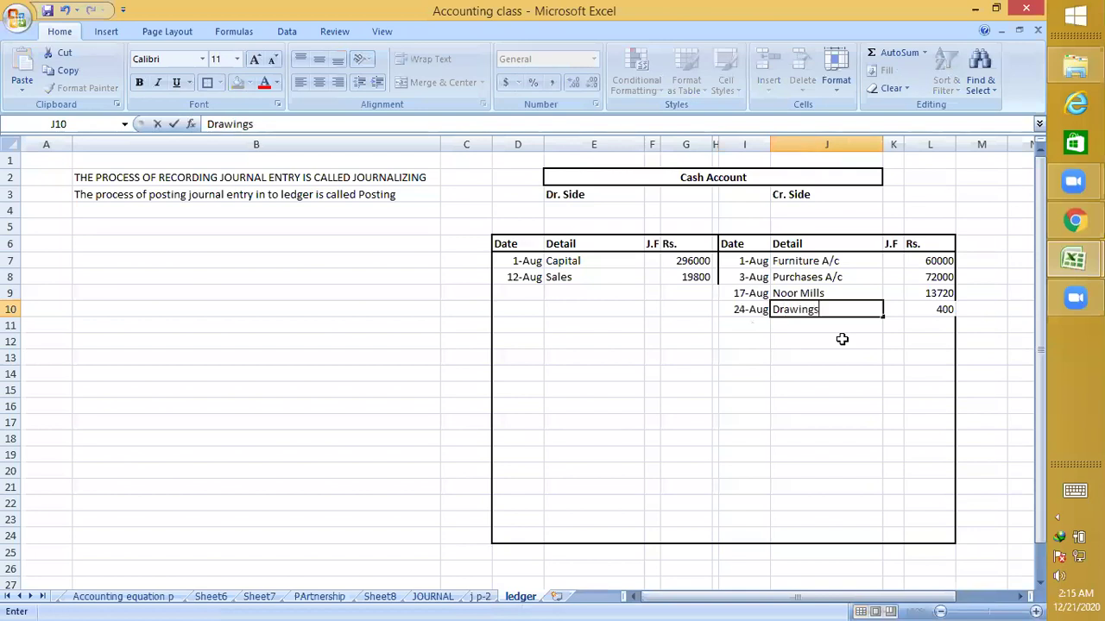
key("Return")
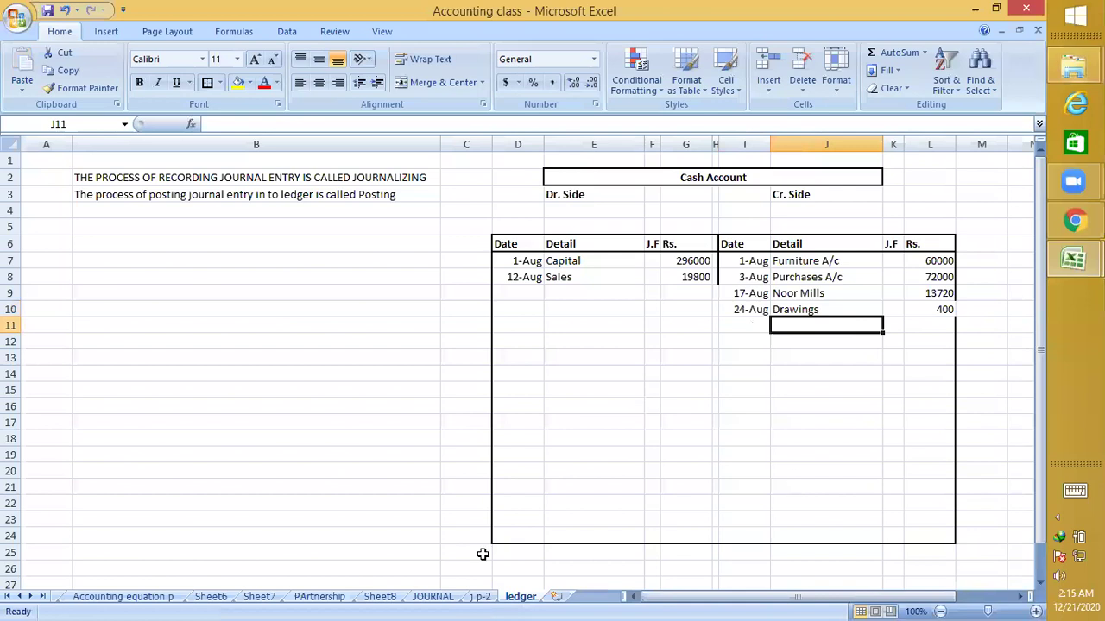
Copy the 4655 cash amount of the 25-Aug entry from sheet j p-2 into ledger cell G9
left_click(481, 597)
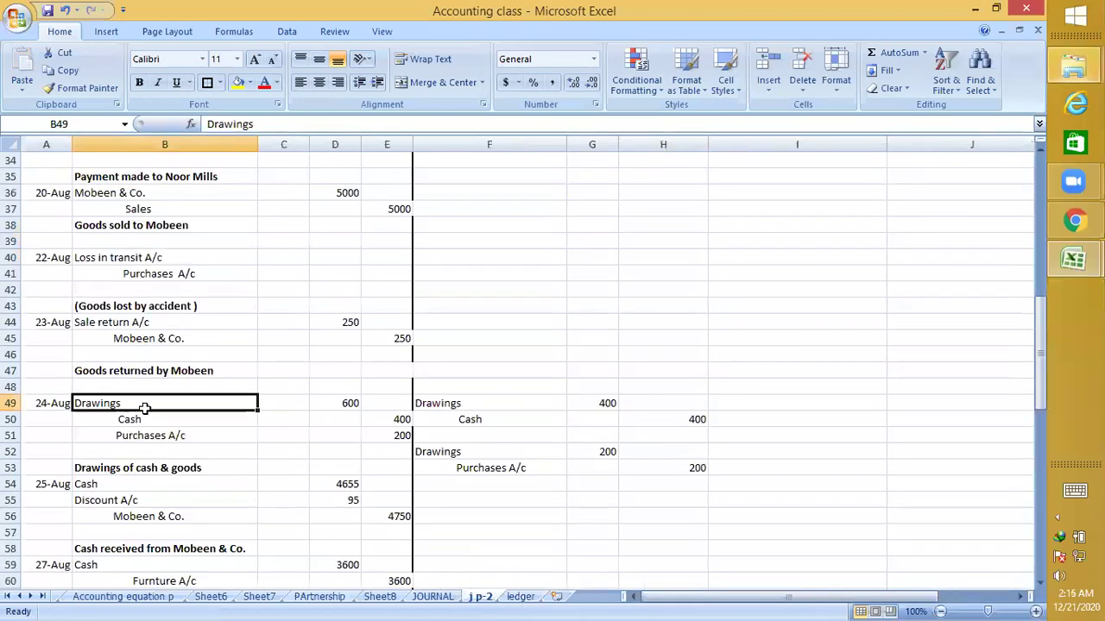
scroll(143, 409, "down", 2)
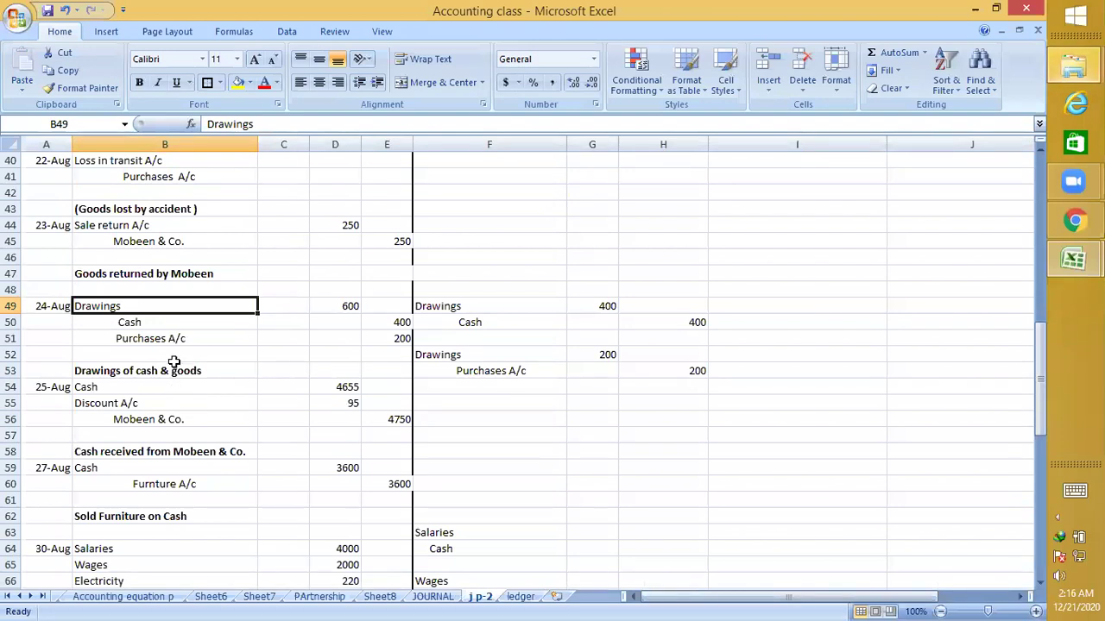
scroll(171, 345, "down", 1)
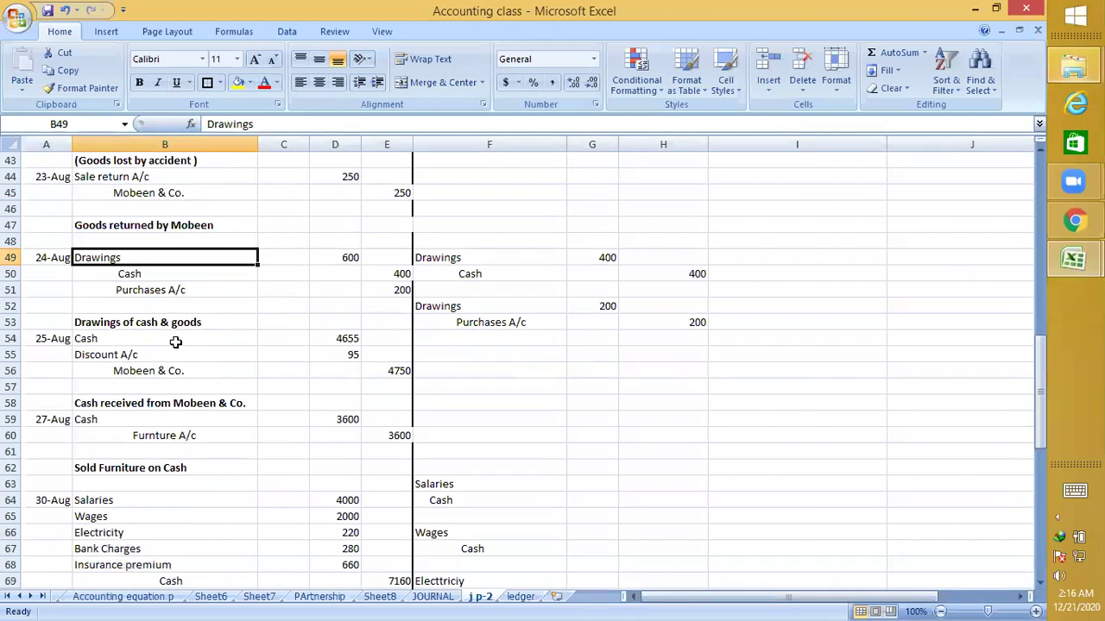
left_click(210, 296)
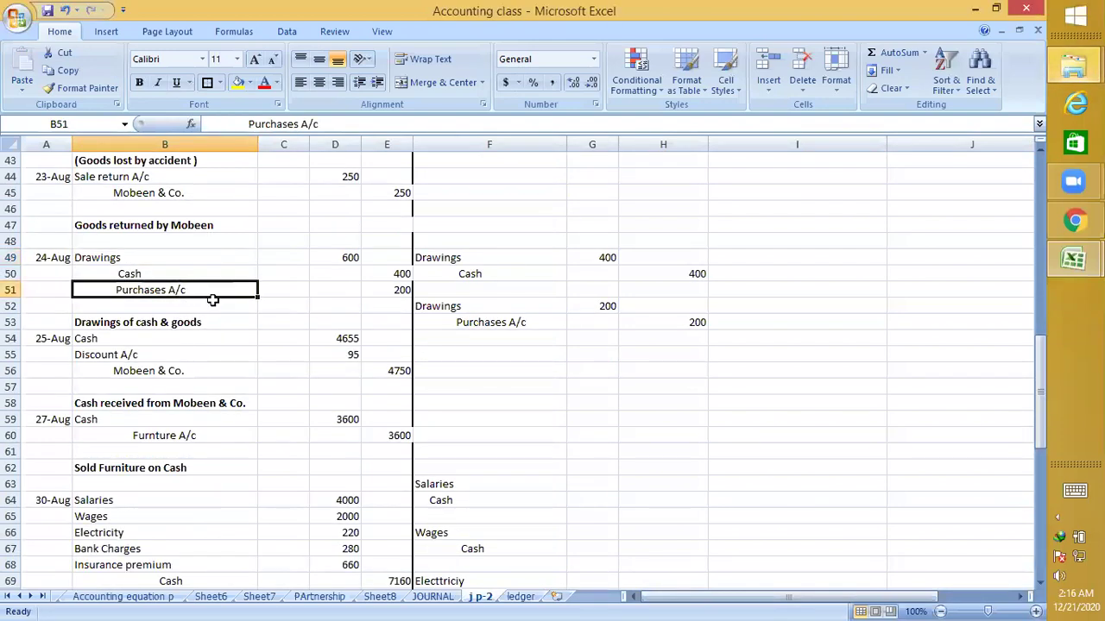
left_click(180, 354)
left_click(224, 341)
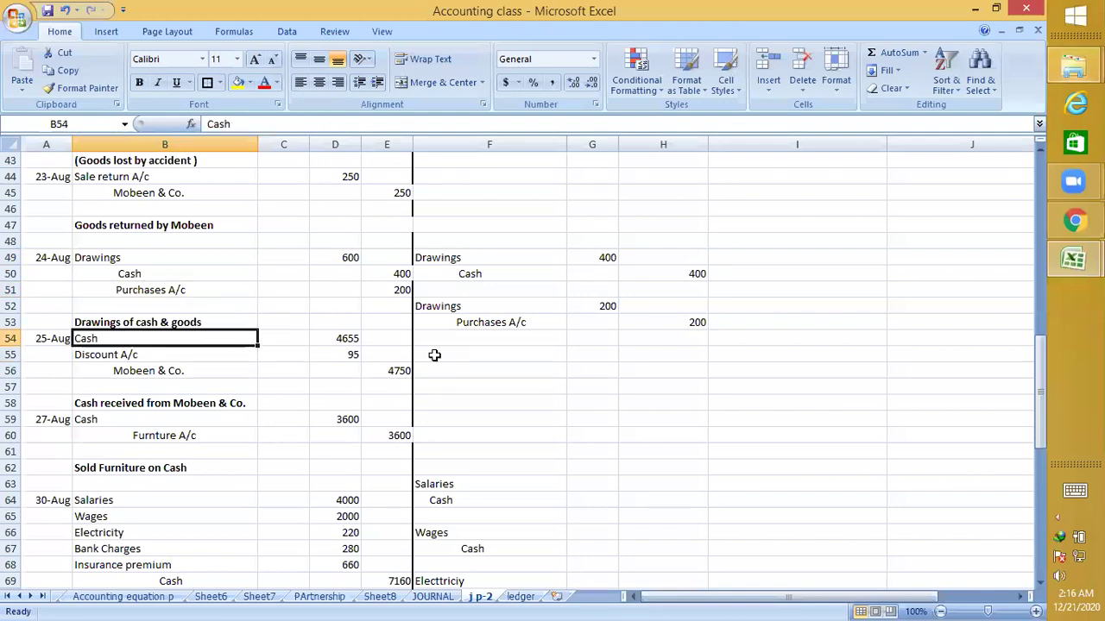
left_click(336, 341)
key("ctrl+c")
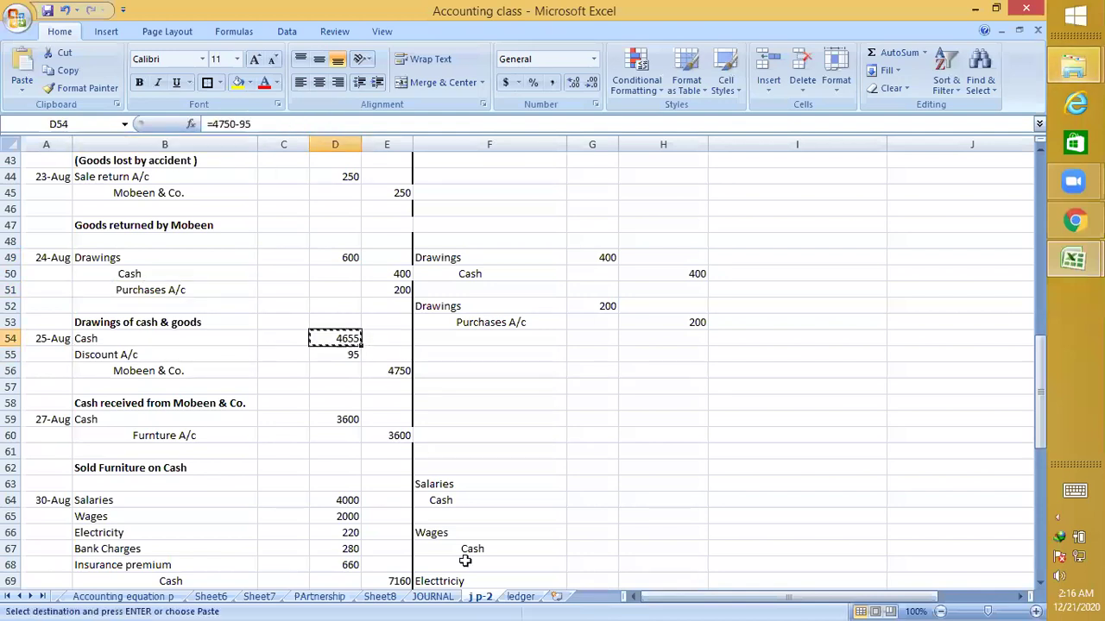
left_click(521, 597)
left_click(686, 293)
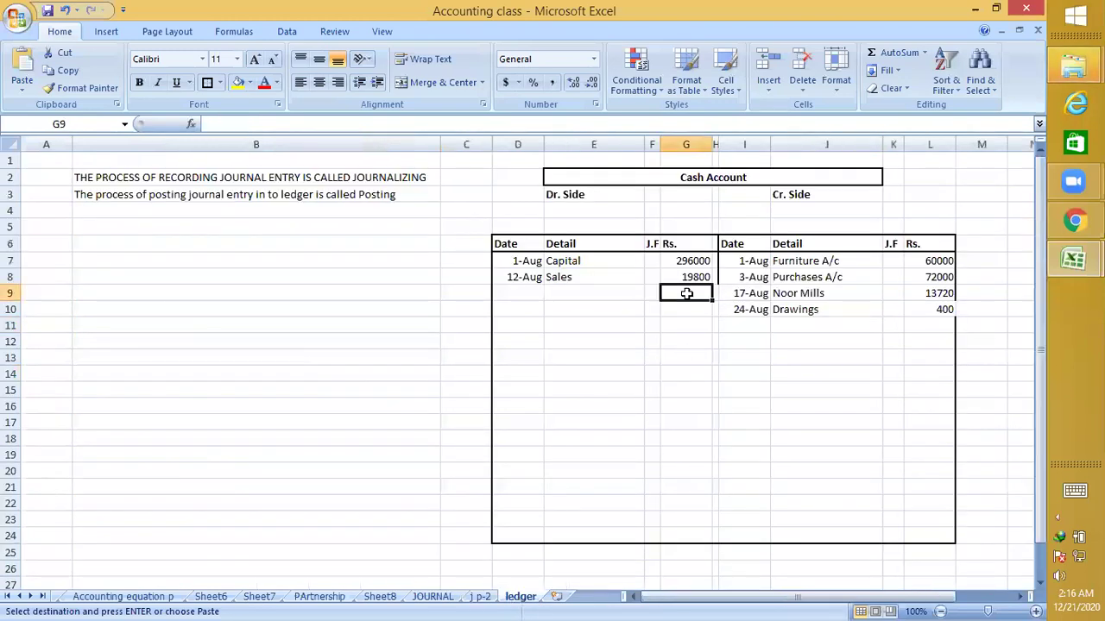
key("ctrl+v")
Enter the date 8-25 in ledger cell D9 for the new debit entry
left_click(604, 294)
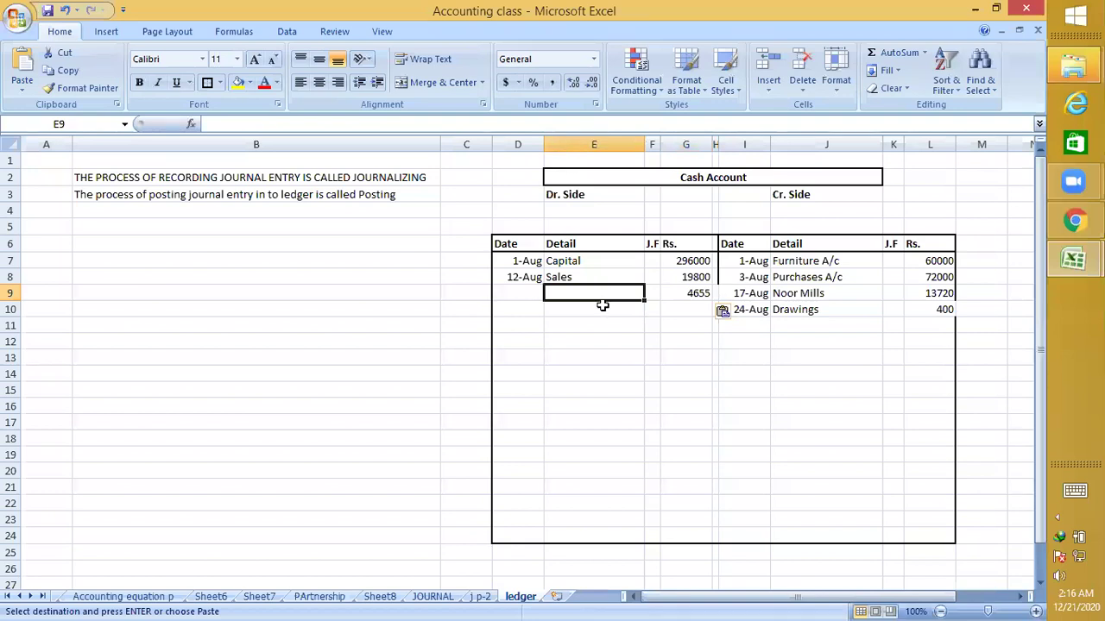
left_click(529, 289)
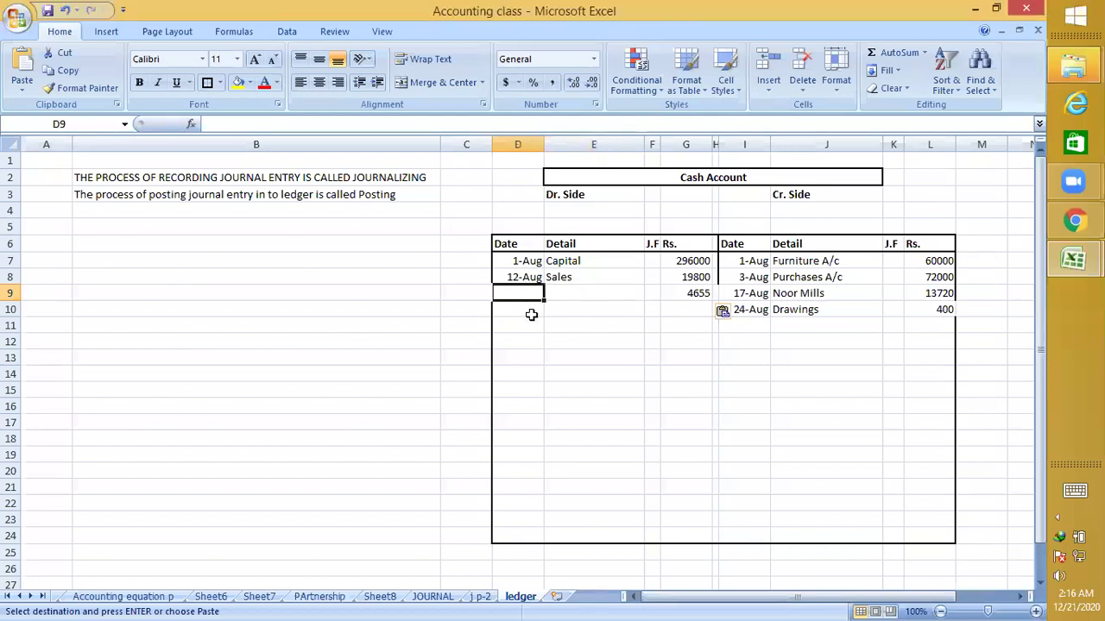
type("8-25")
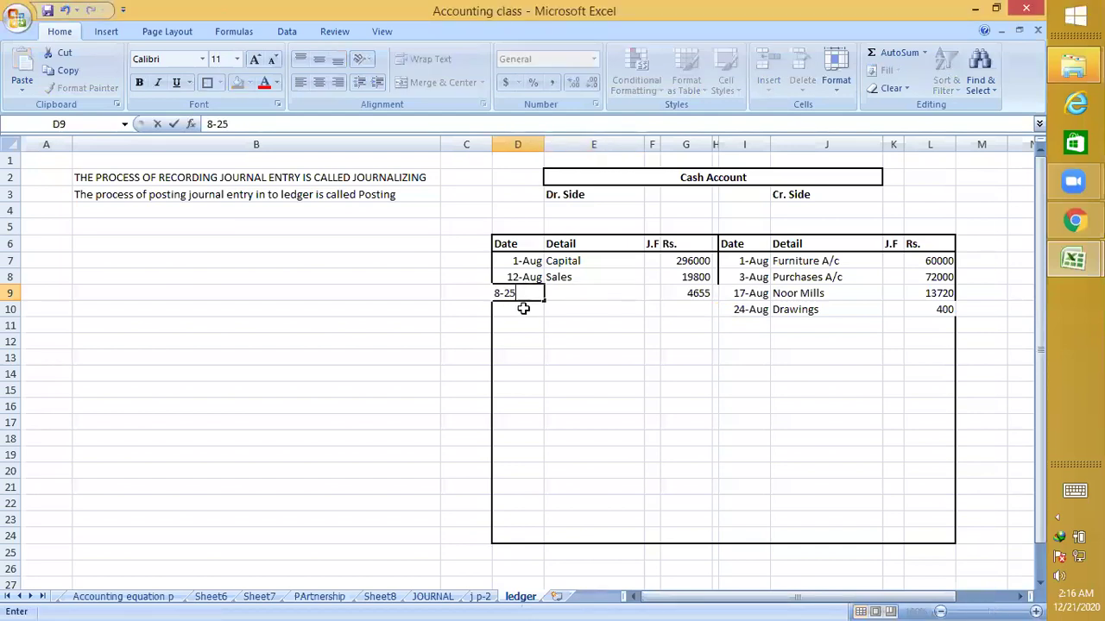
key("Return")
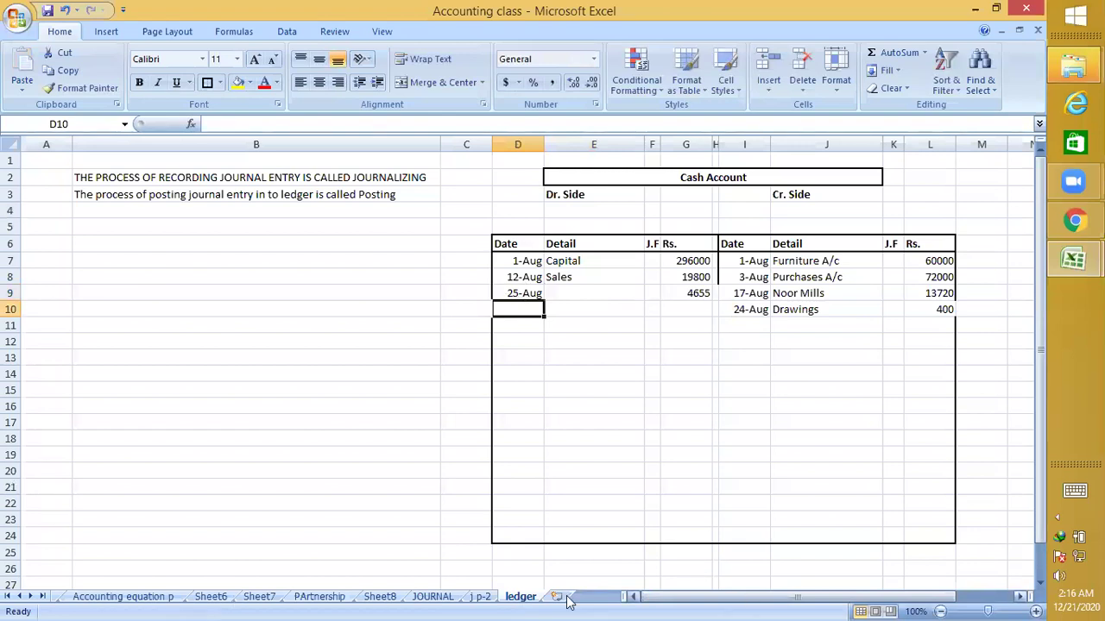
Copy the account name Mobeen & Co. from the 25-Aug entry on sheet j p-2 into ledger cell E9
left_click(480, 598)
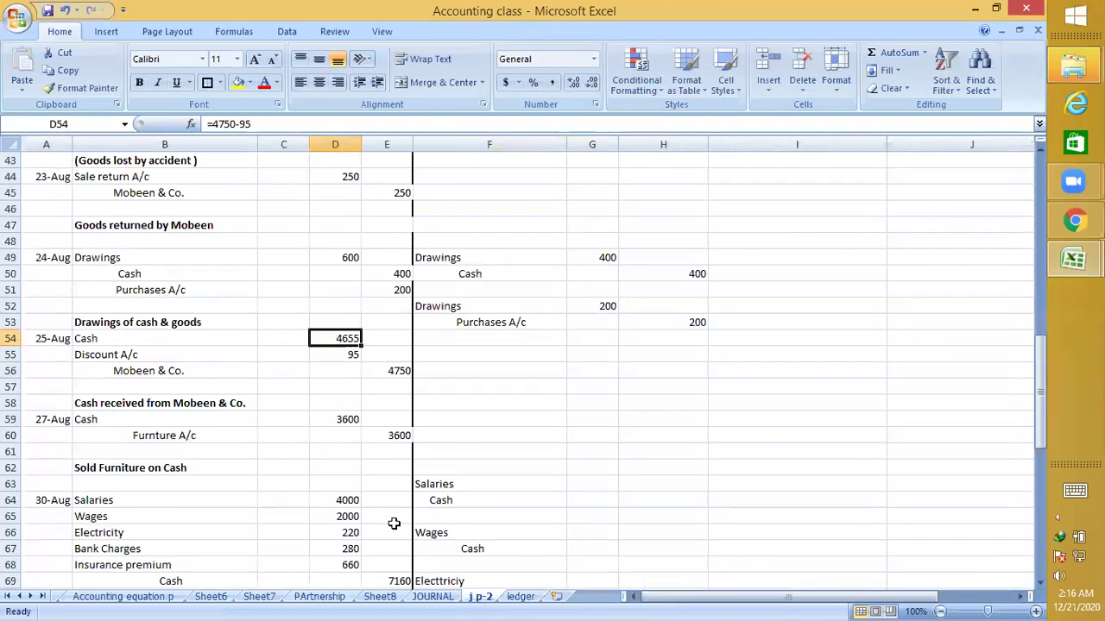
left_click(219, 375)
key("ctrl+c")
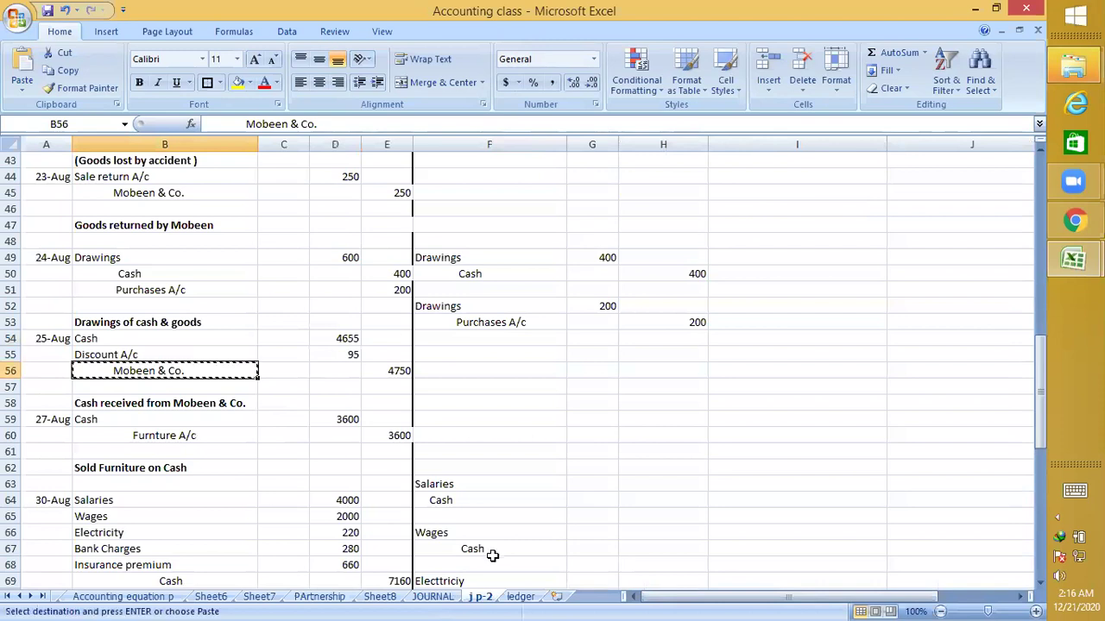
left_click(521, 597)
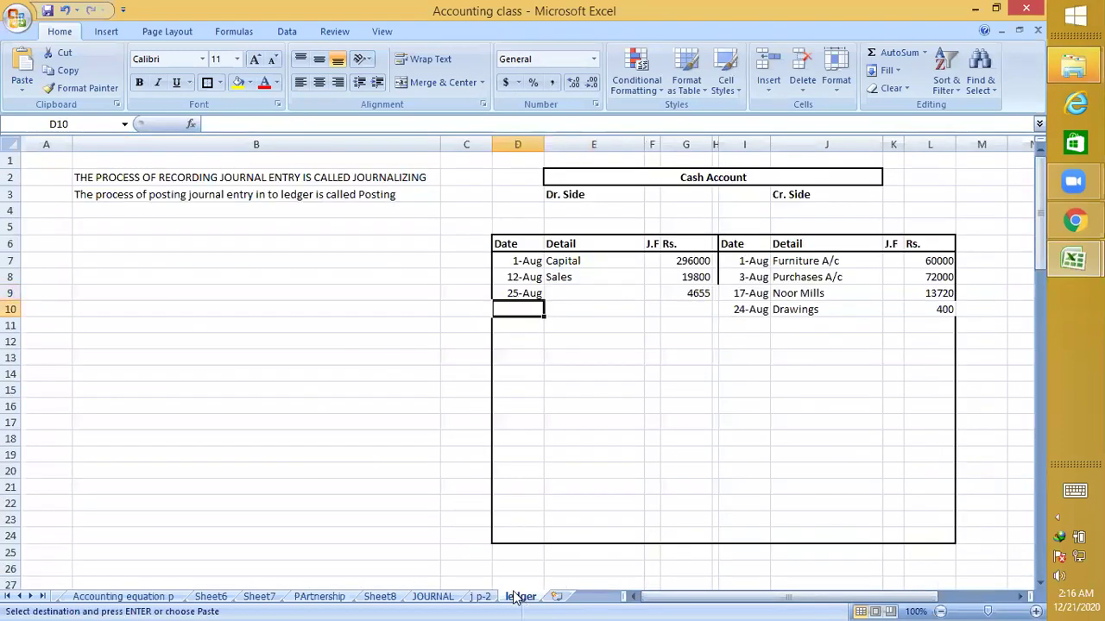
left_click(604, 297)
key("ctrl+v")
left_click(613, 370)
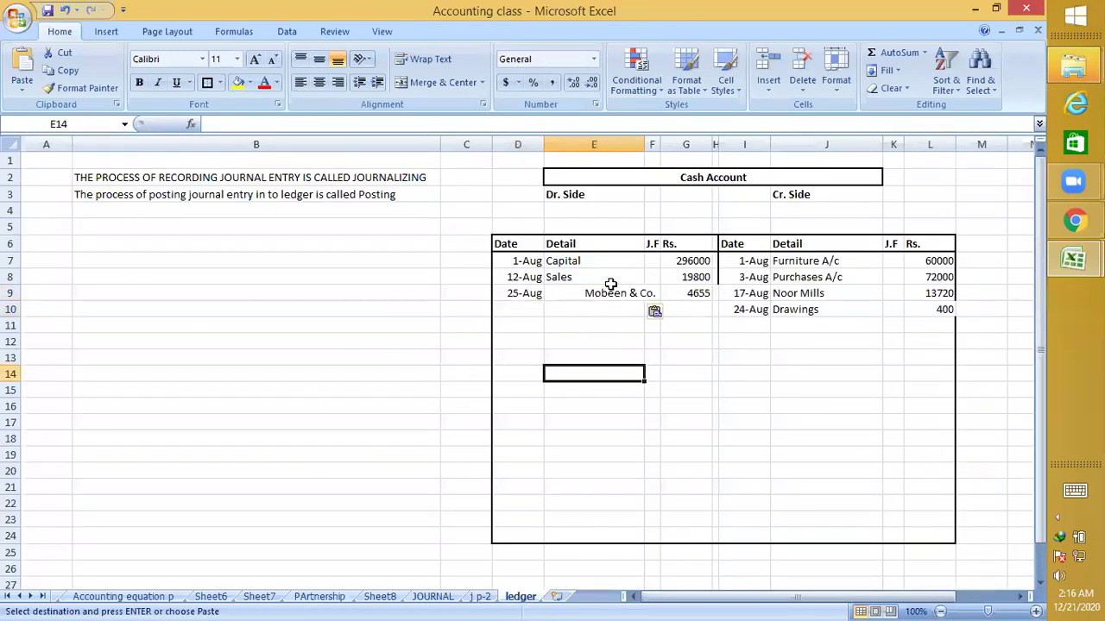
Remove the leading spaces from the detail in ledger cell E9 so it reads Mobeen & Co
left_click(568, 294)
double_click(565, 295)
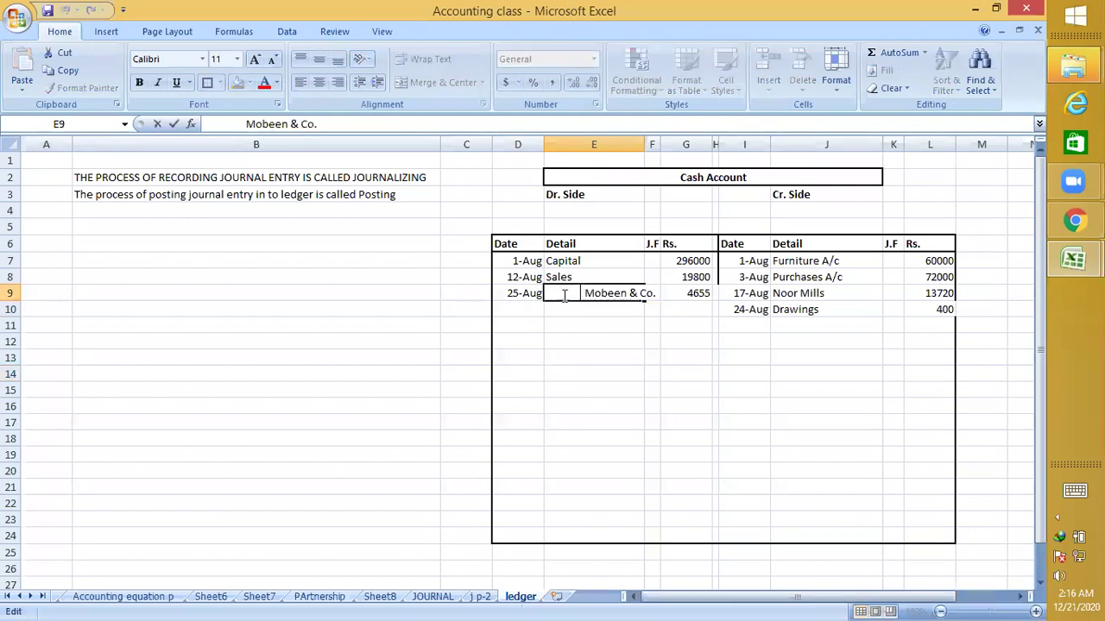
key("BackSpace")
key("BackSpace")
key("BackSpace")
key("BackSpace")
key("BackSpace")
key("BackSpace")
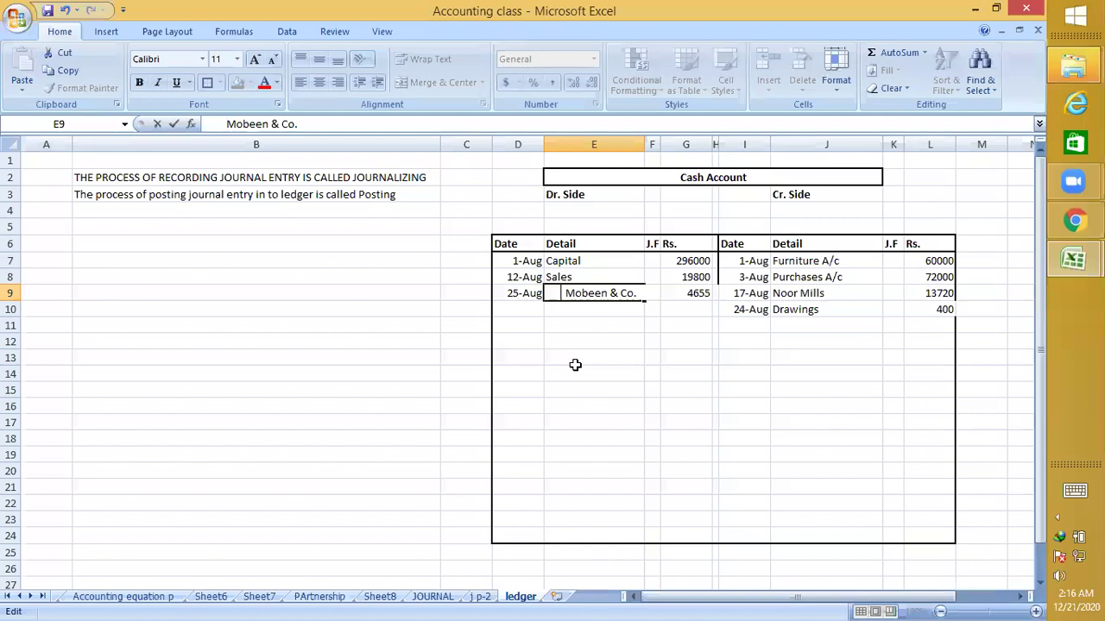
key("BackSpace")
key("BackSpace")
key("BackSpace")
key("BackSpace")
key("BackSpace")
key("Delete")
key("Delete")
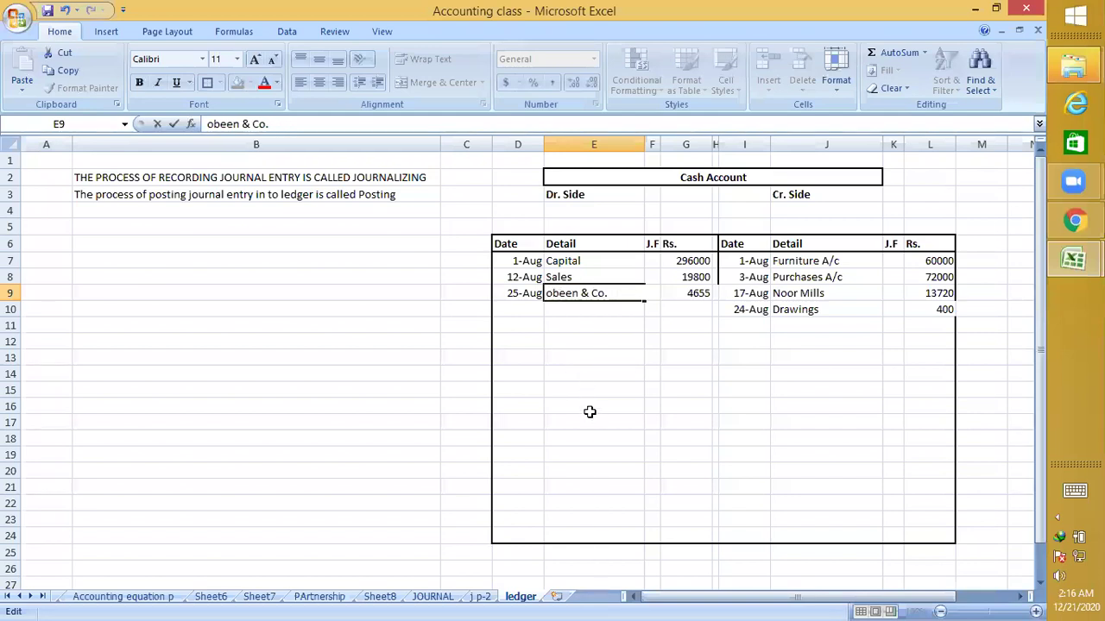
type("M")
left_click(651, 389)
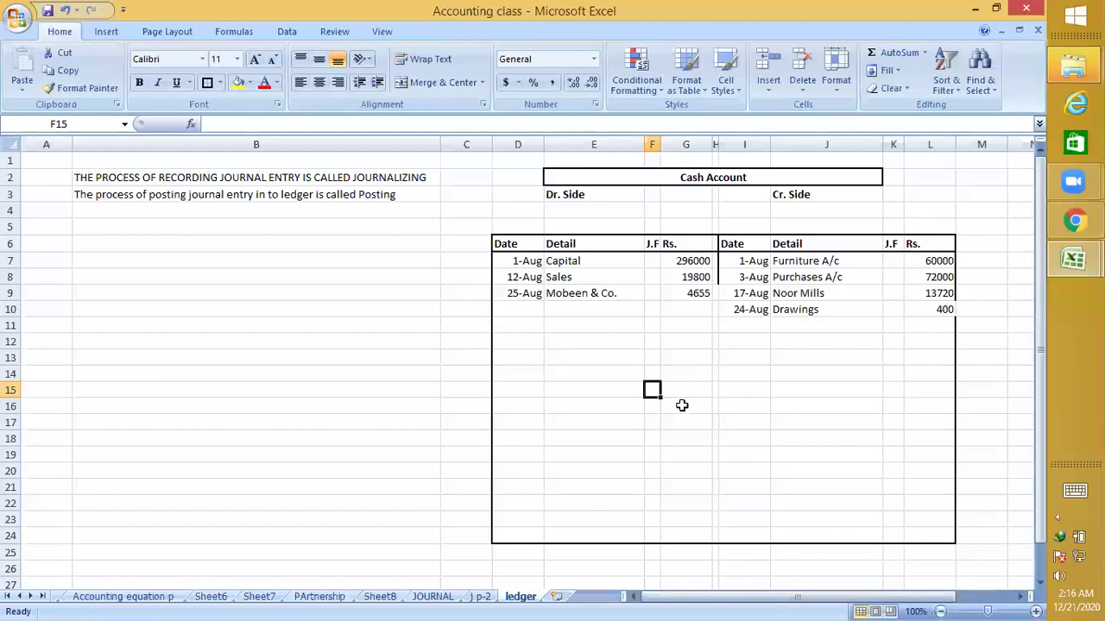
Check the 27-Aug furniture sale on sheet j p-2 and enter its cash amount 3600 in ledger cell G10
left_click(480, 599)
scroll(223, 372, "down", 1)
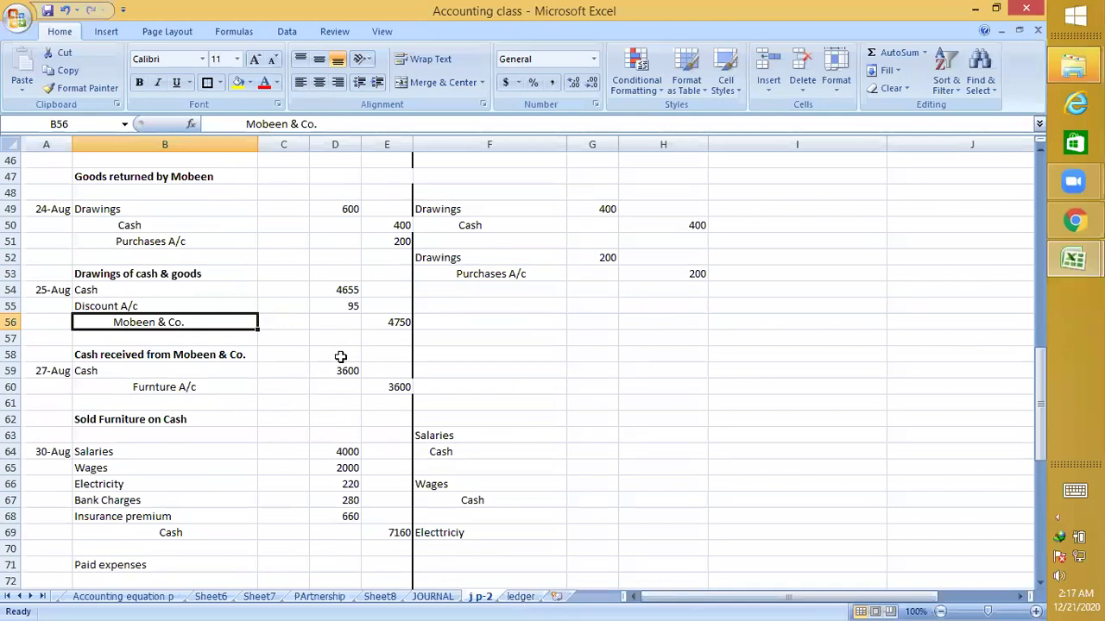
left_click(217, 389)
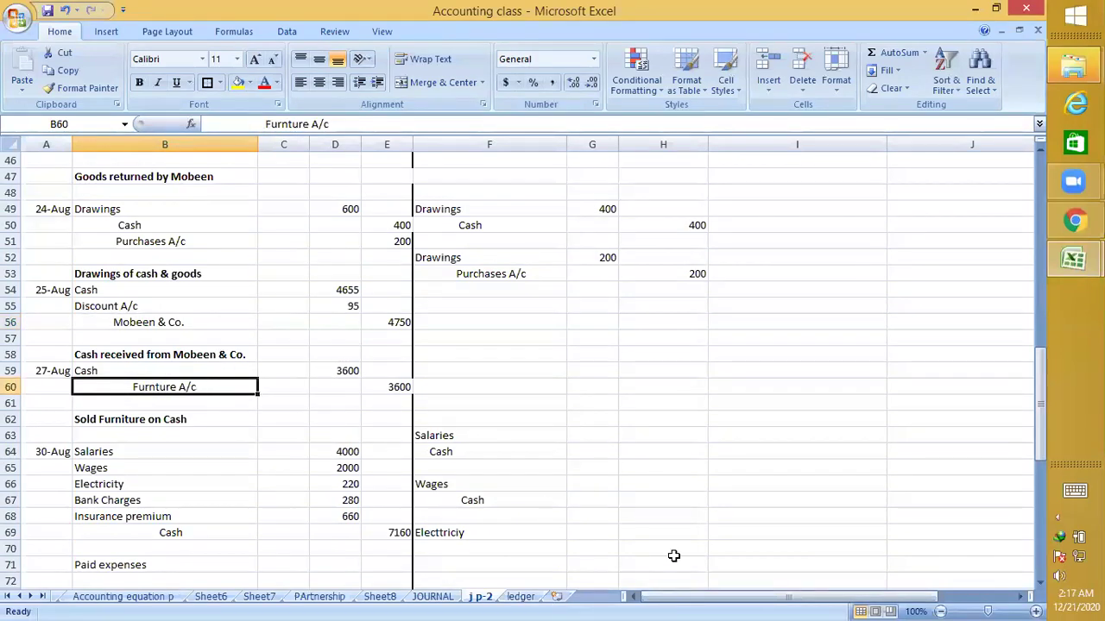
key("ctrl+c")
left_click(521, 596)
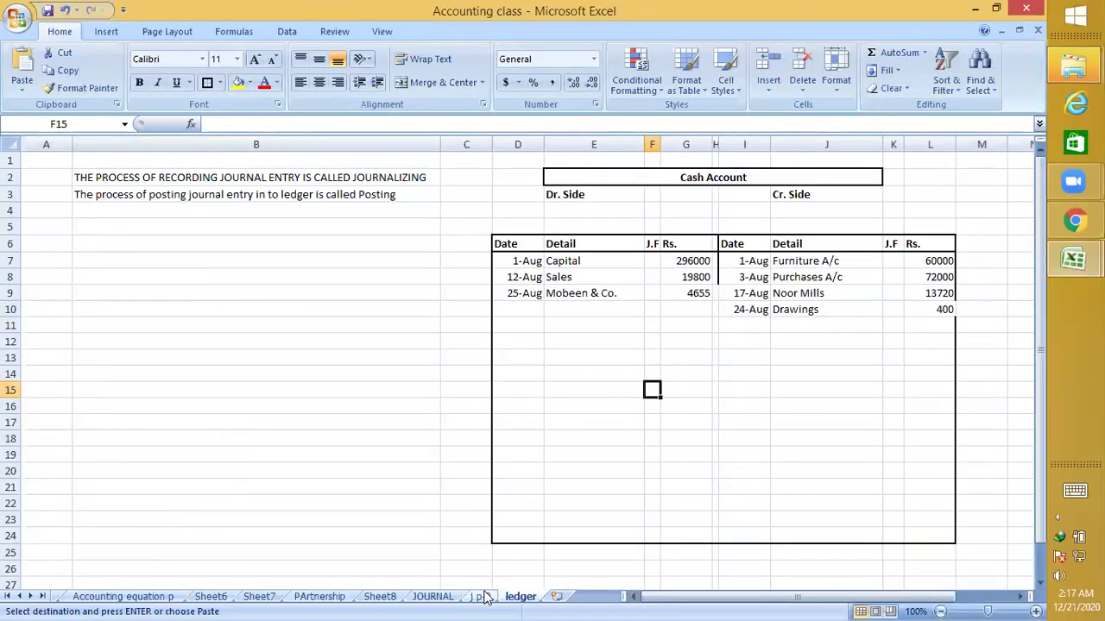
left_click(482, 596)
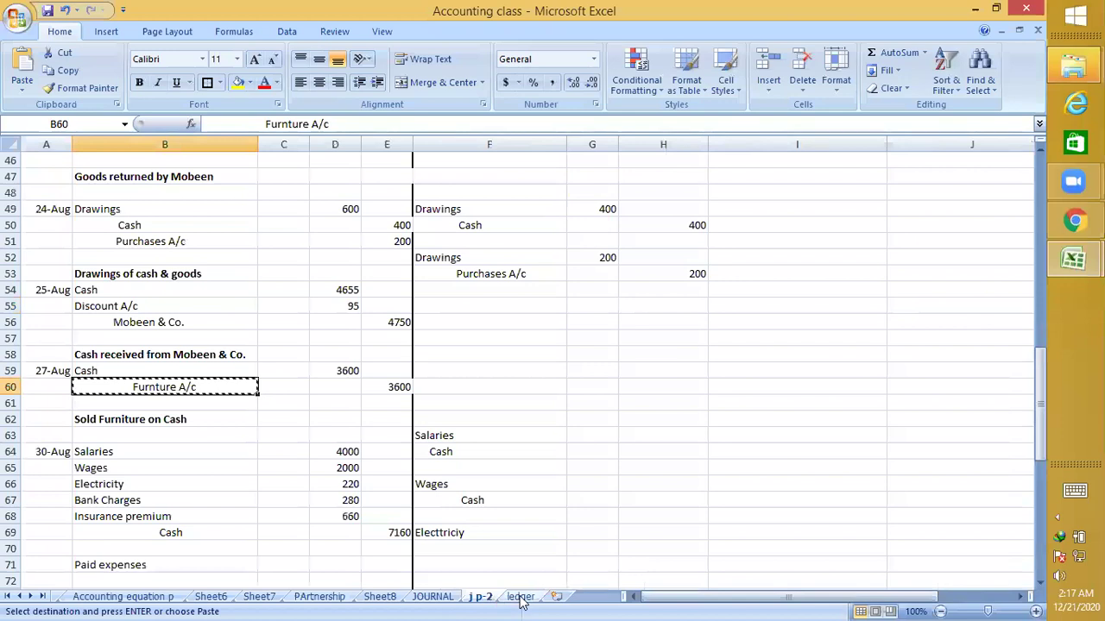
left_click(521, 596)
left_click(691, 314)
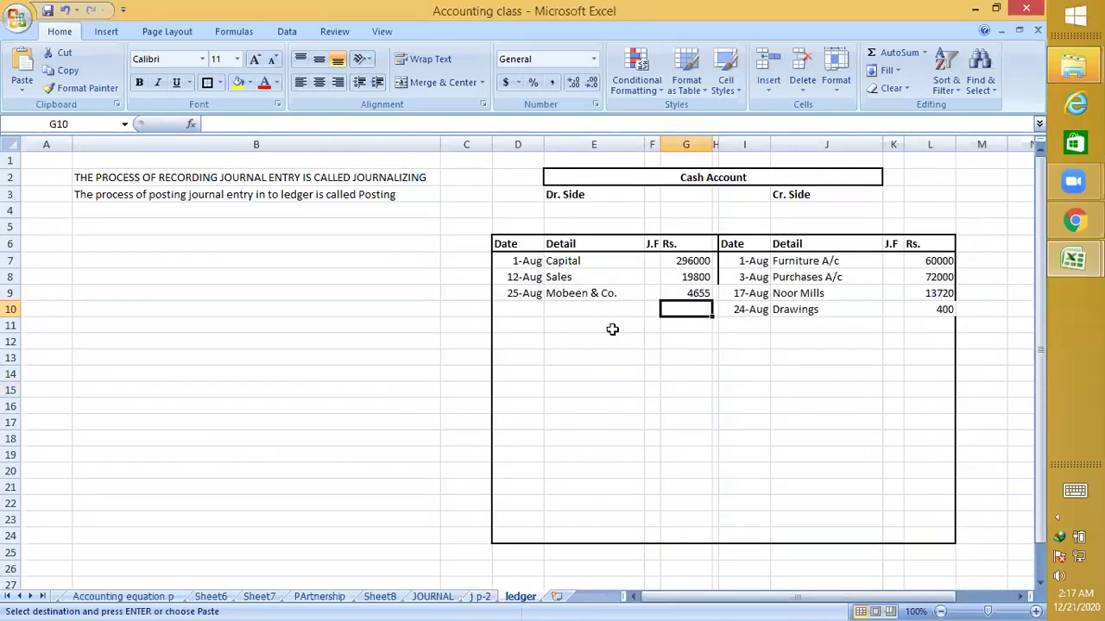
type("3600")
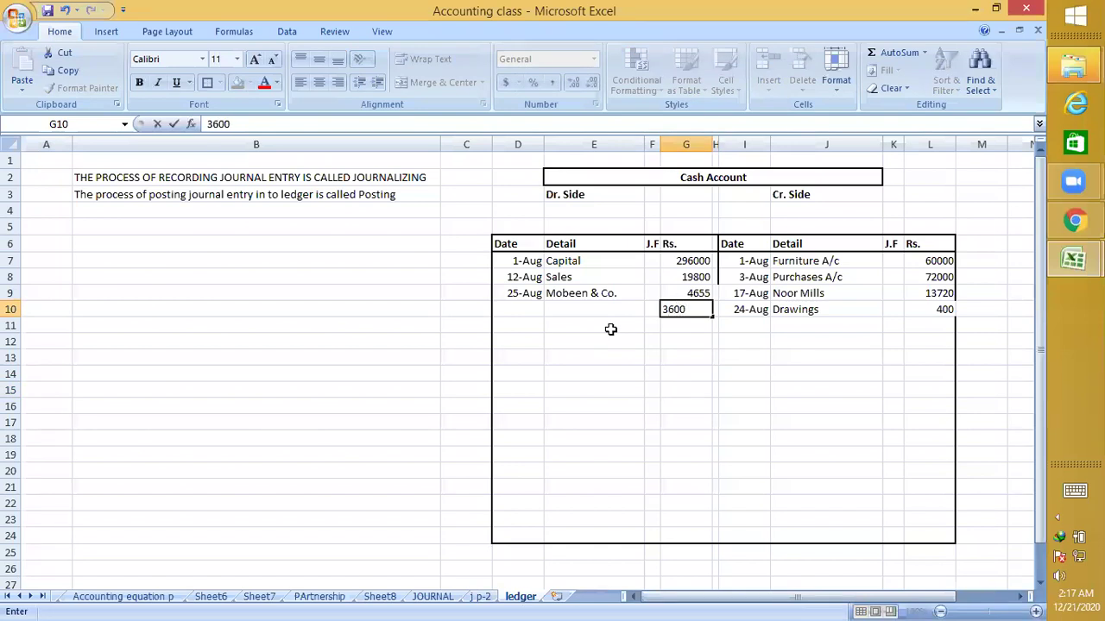
key("Return")
Complete the 3600 debit entry with the detail Furniture in ledger cell E10 and the date 8-27 in D10
key("Up")
key("Left")
key("Left")
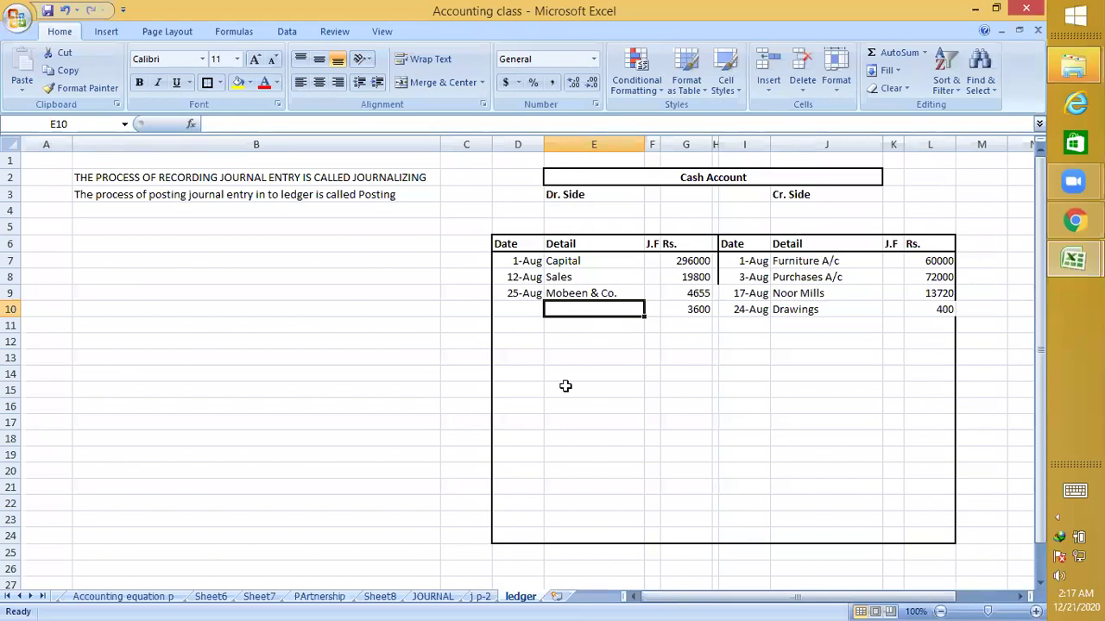
left_click(481, 597)
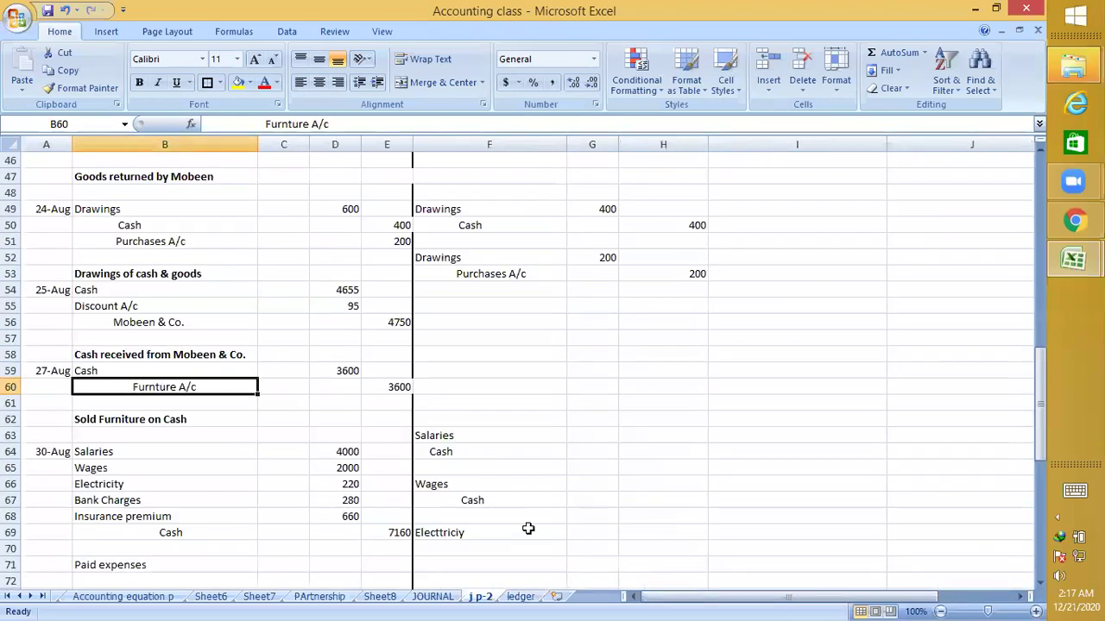
left_click(520, 597)
type("Fu")
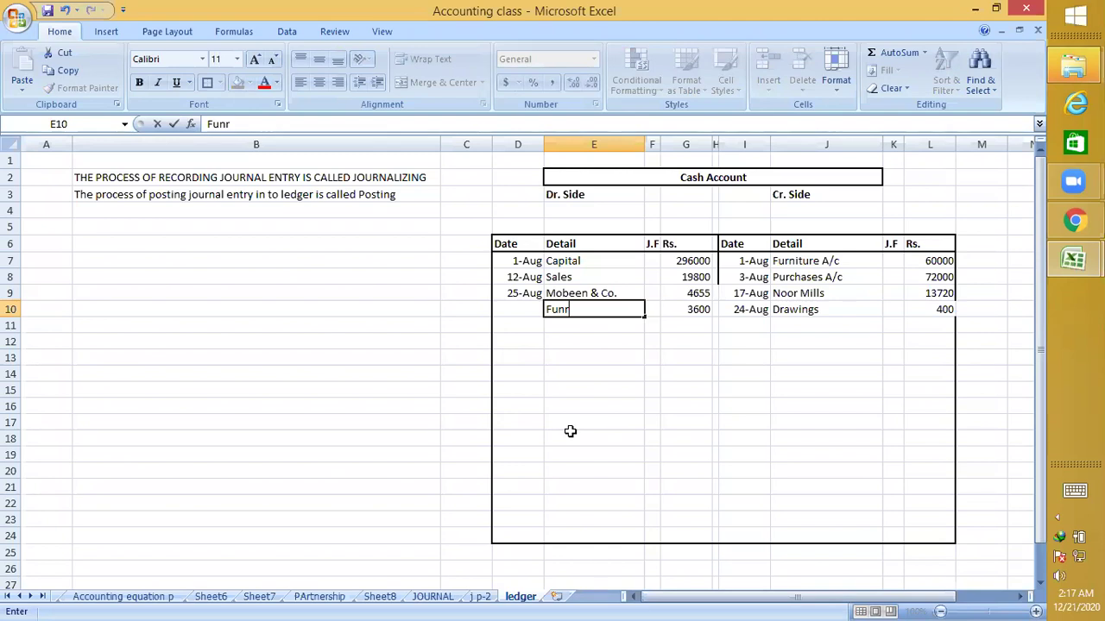
type("rniture")
key("Left")
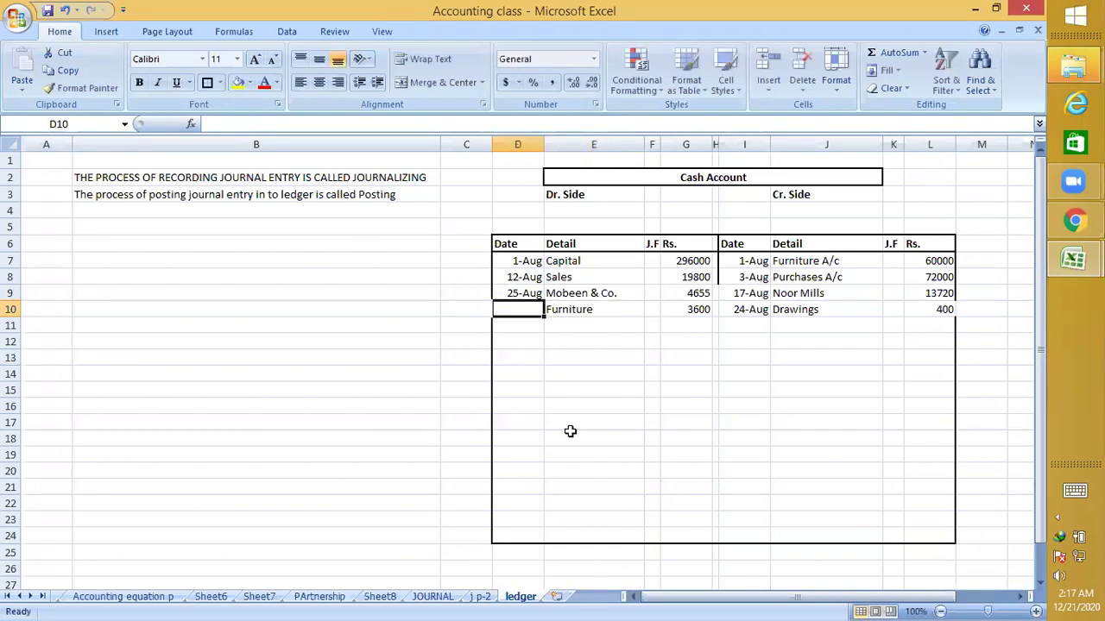
type("8-27")
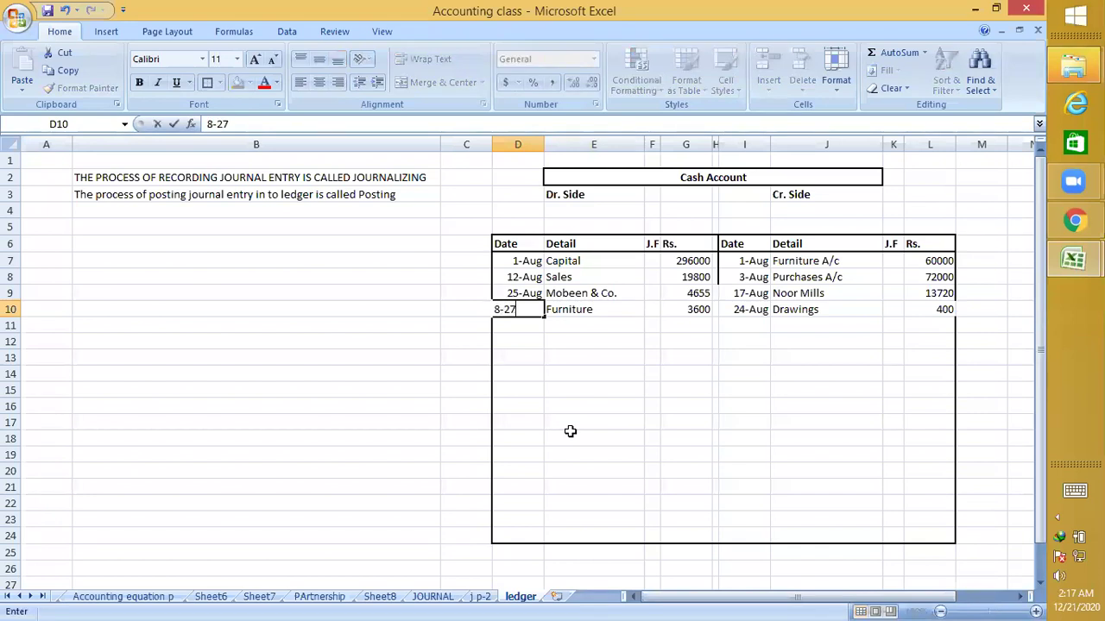
key("Return")
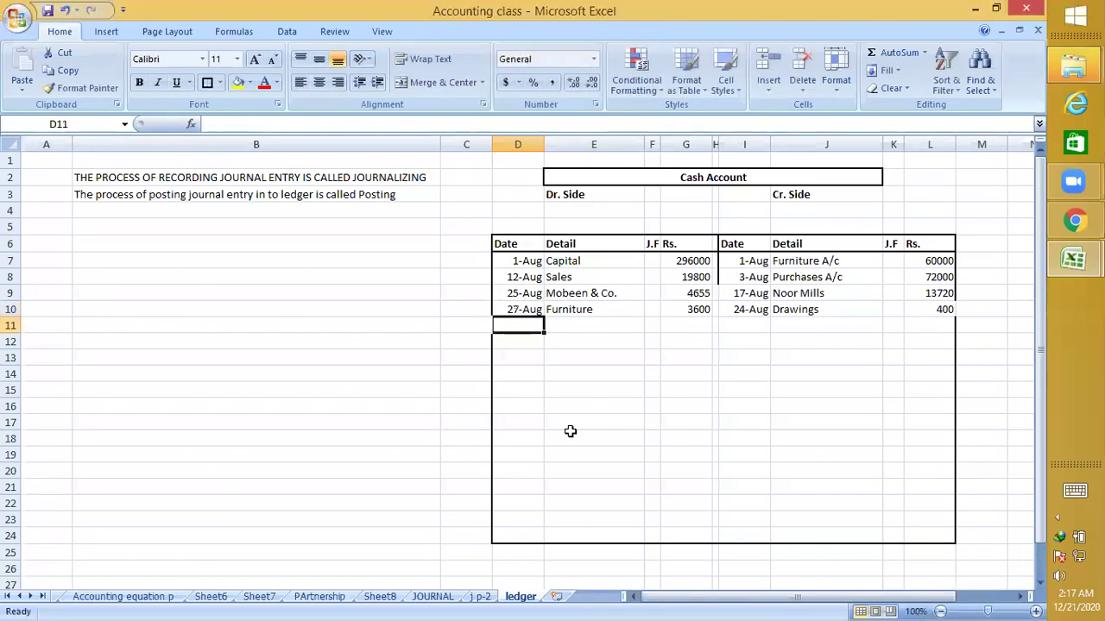
Check the 30-Aug expenses entry on sheet j p-2 and enter its cash amount 7160 in ledger cell L11
left_click(480, 597)
scroll(328, 476, "down", 2)
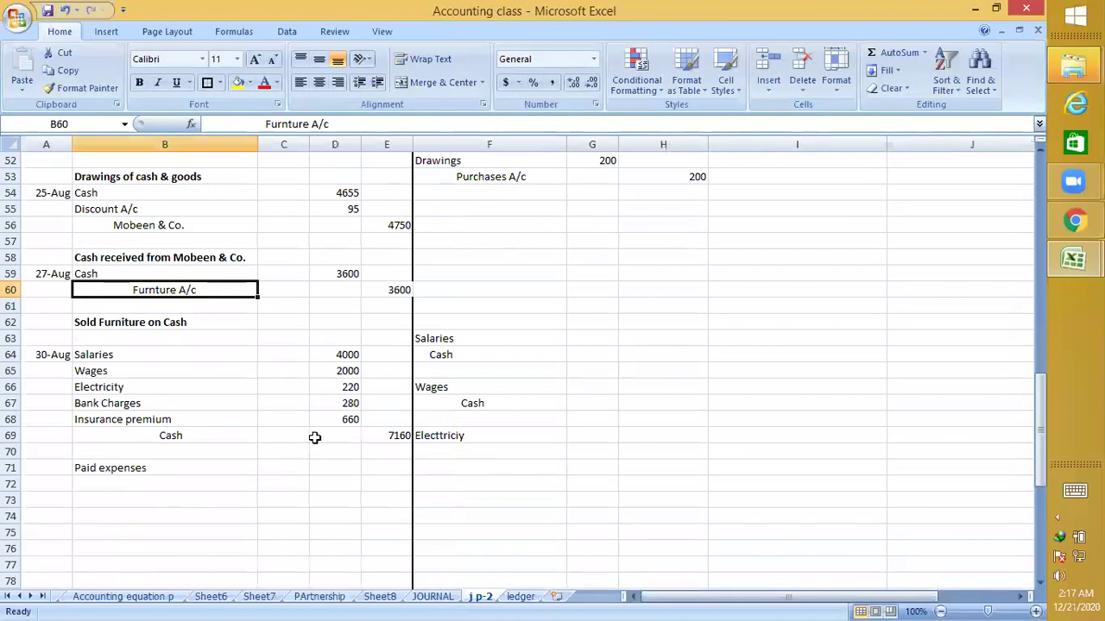
left_click(183, 434)
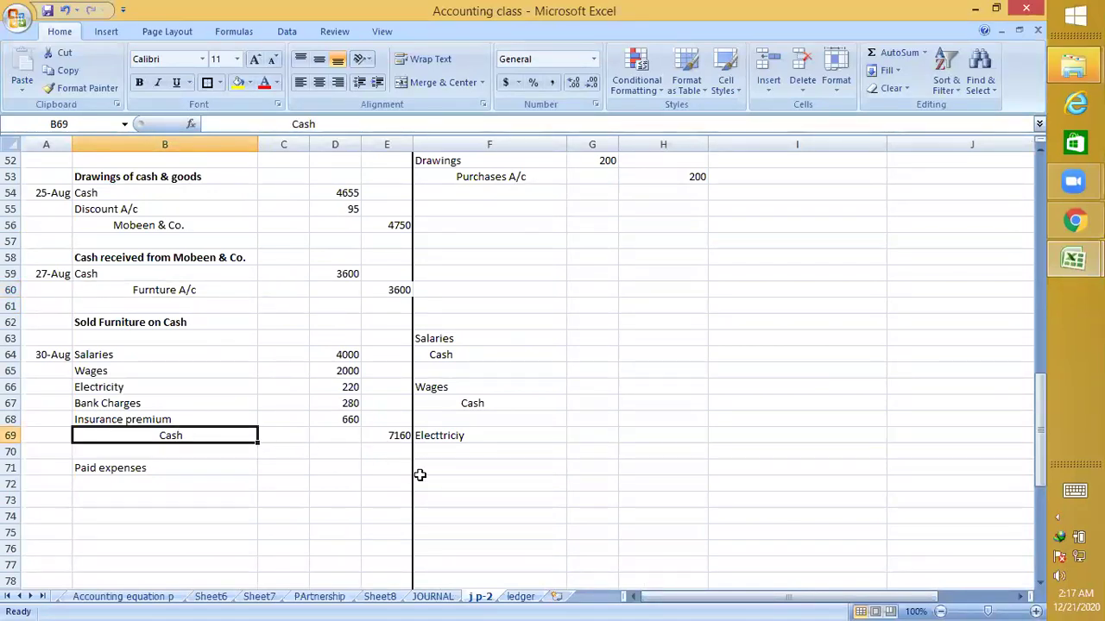
left_click(518, 597)
left_click(929, 326)
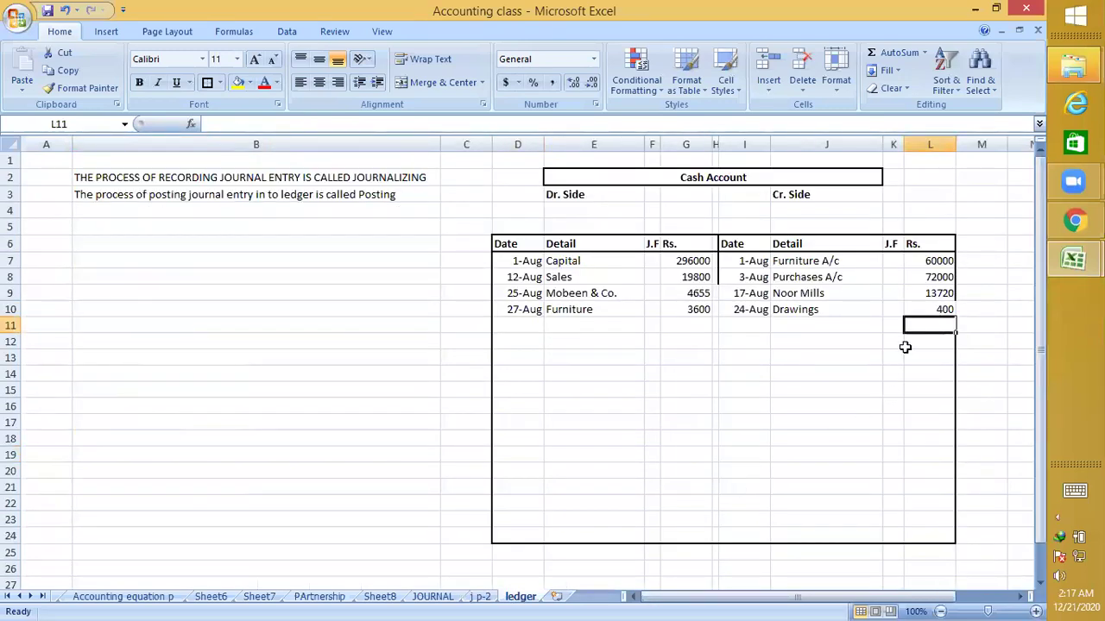
type("7160")
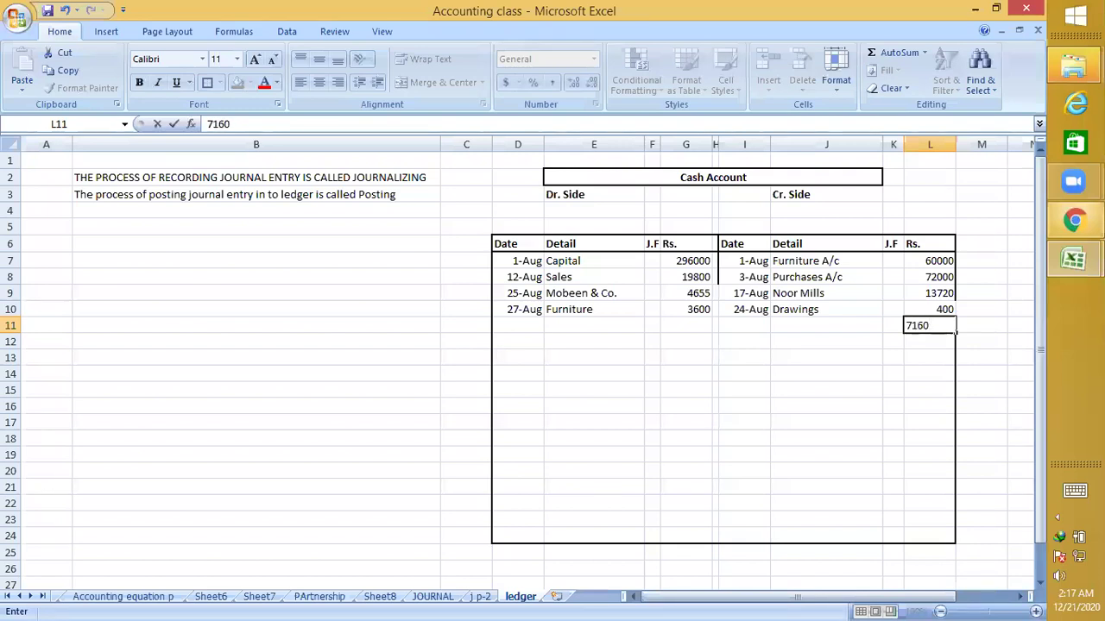
key("Return")
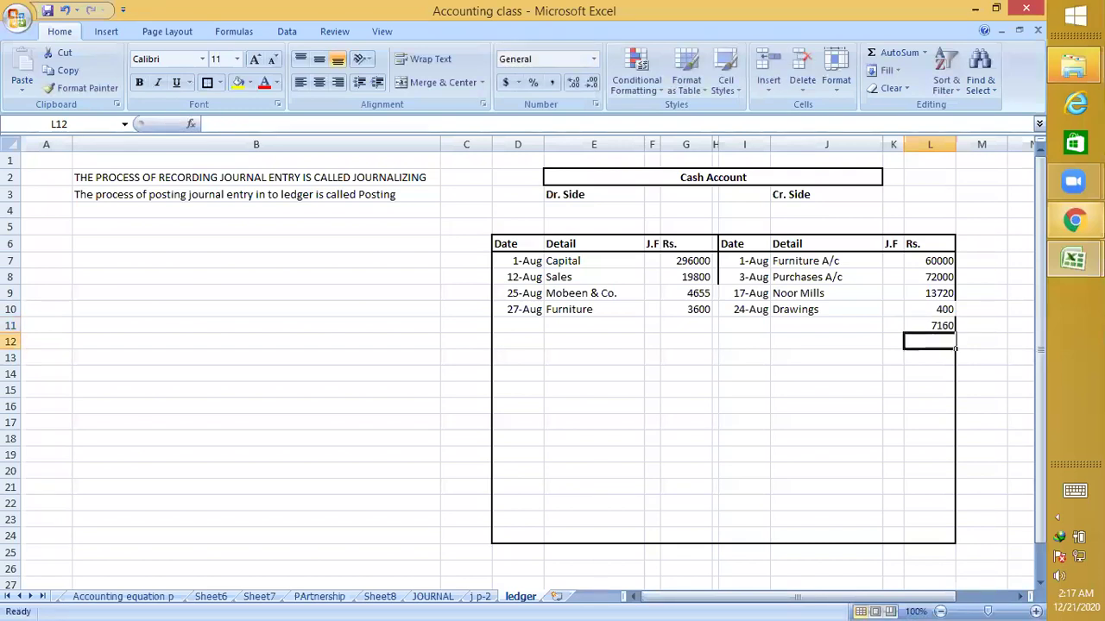
Enter the date 8-30 in ledger cell I11 for the 7160 credit entry
key("Left")
key("Left")
key("Left")
key("Up")
key("Up")
key("Down")
type("8-30")
key("Return")
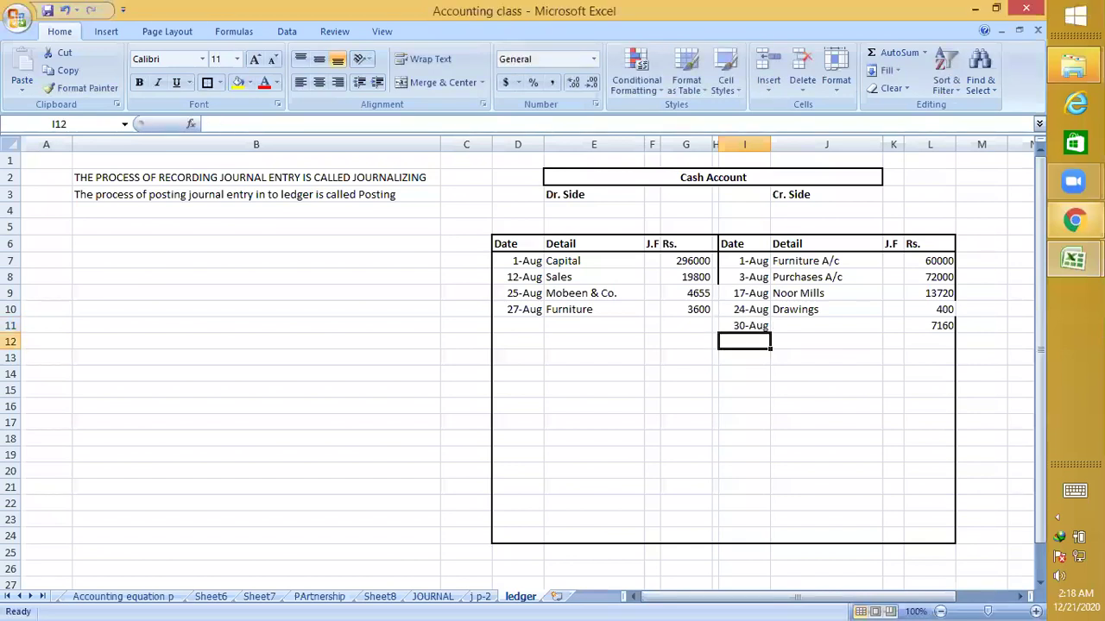
Review the expense accounts of the 30-Aug entry on sheet j p-2 and enter the detail Salaries & other expenses in ledger cell J11
left_click(480, 597)
left_click(231, 519)
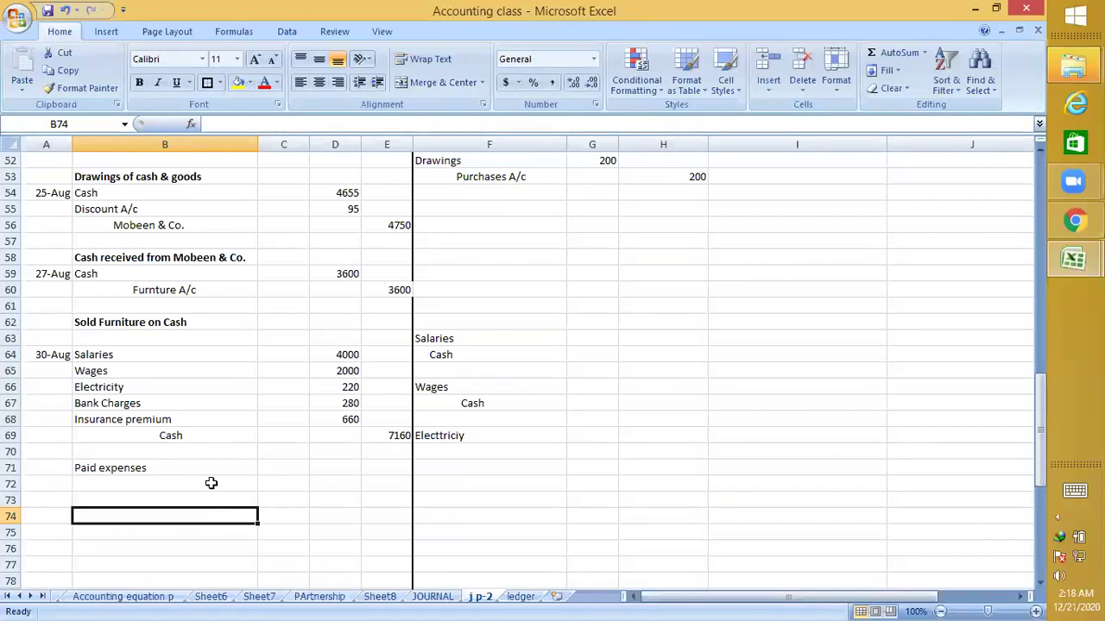
left_click(213, 435)
left_click_drag(148, 356, 150, 420)
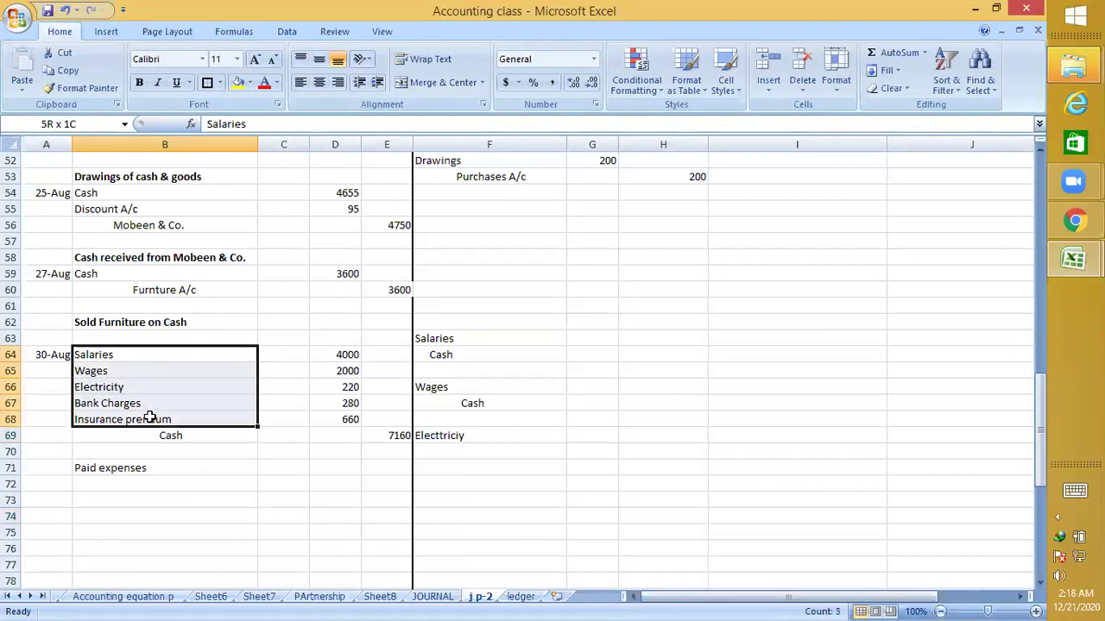
left_click(146, 356)
left_click(142, 388)
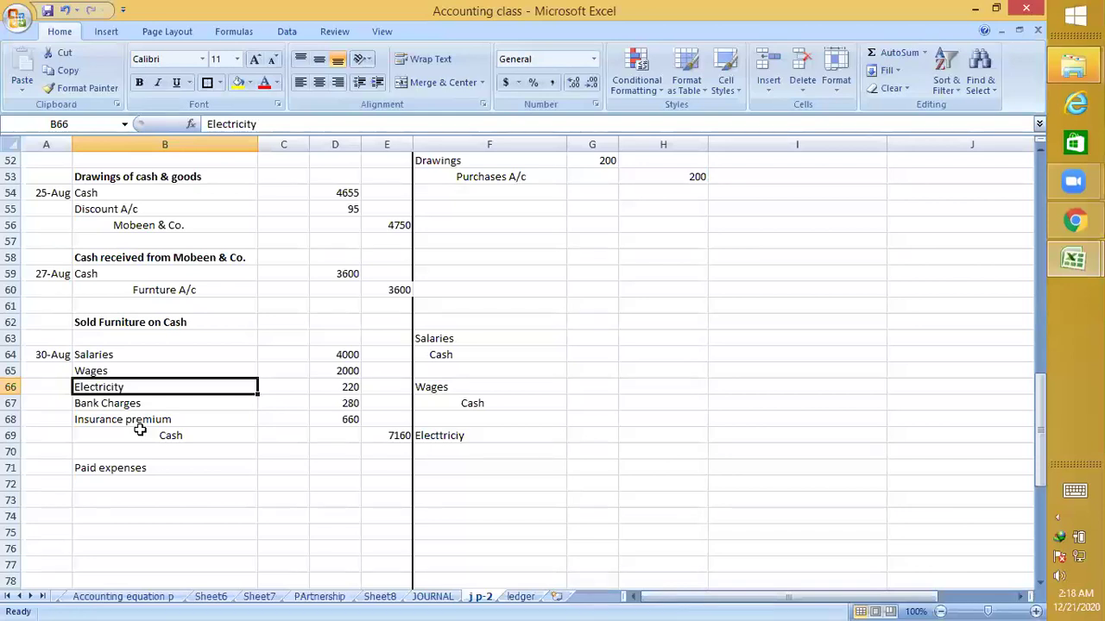
left_click(518, 597)
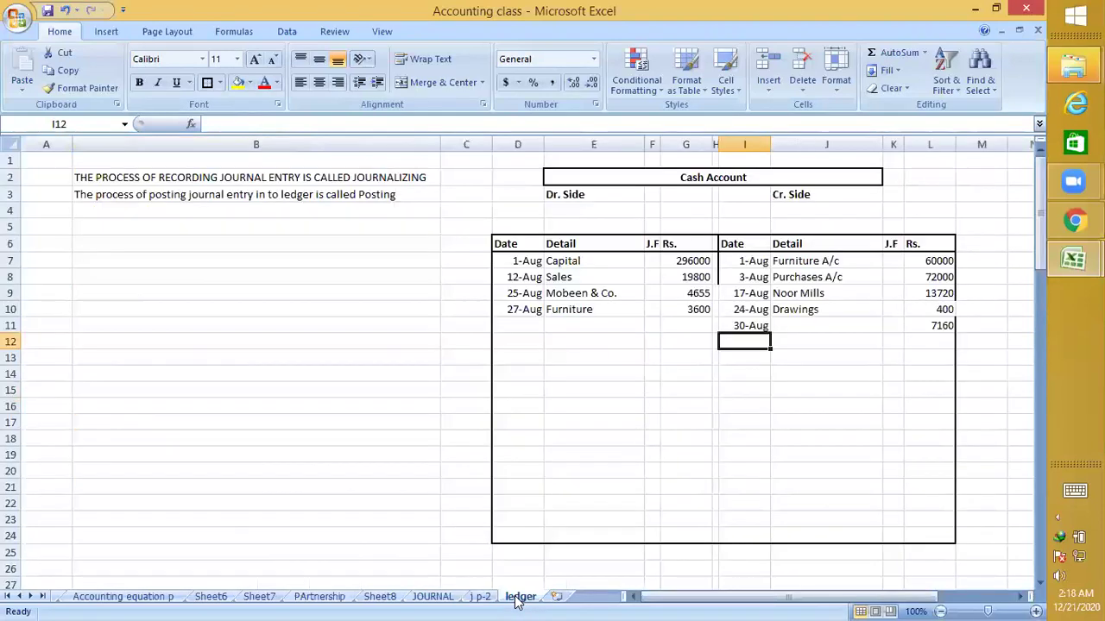
left_click(798, 330)
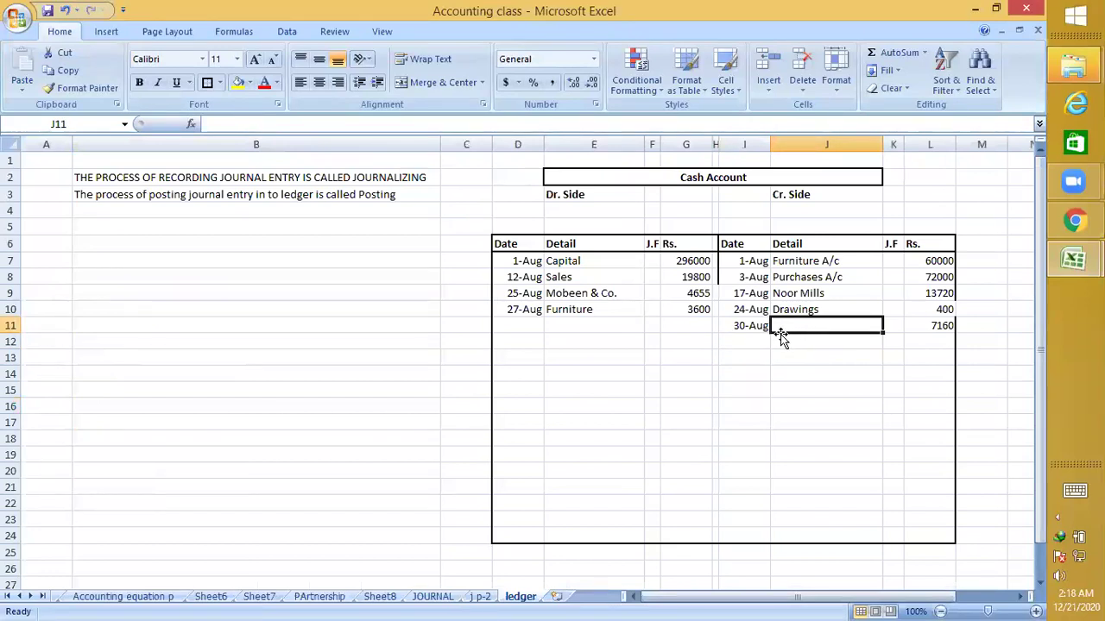
type("Salaries")
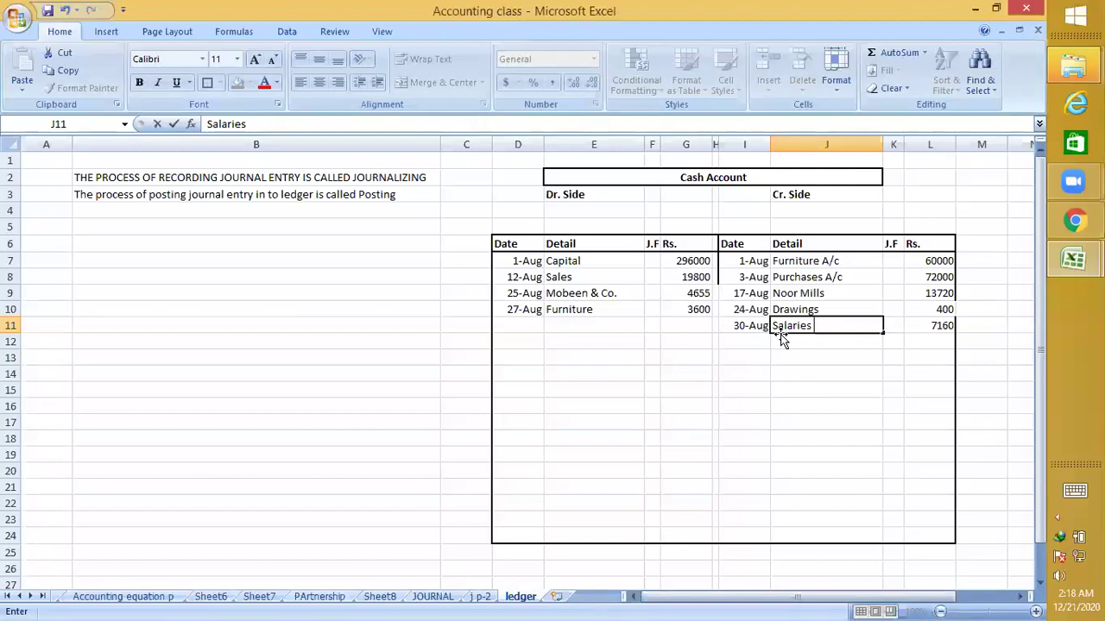
type("& other expenses")
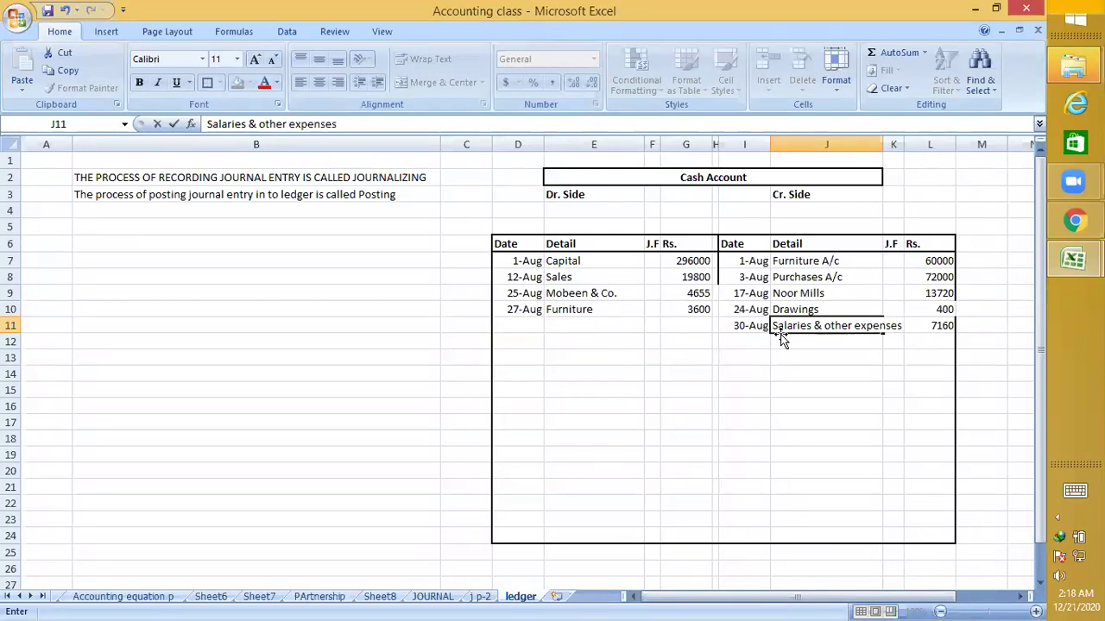
key("Return")
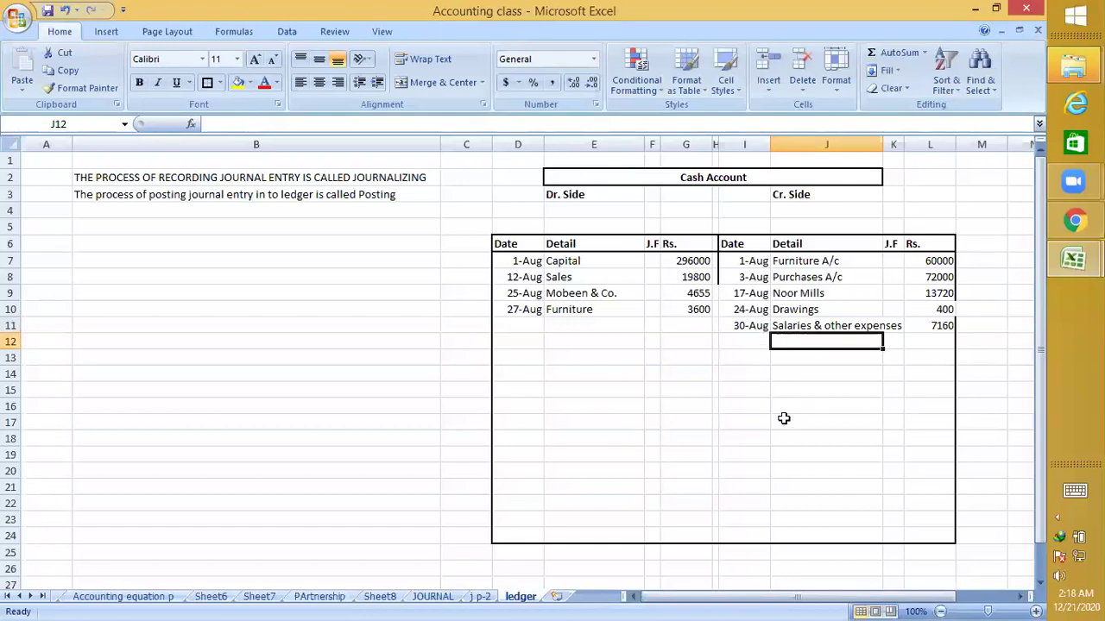
Check the end of sheet j p-2 for further cash entries and look over the Cash Account on the ledger sheet
left_click(480, 596)
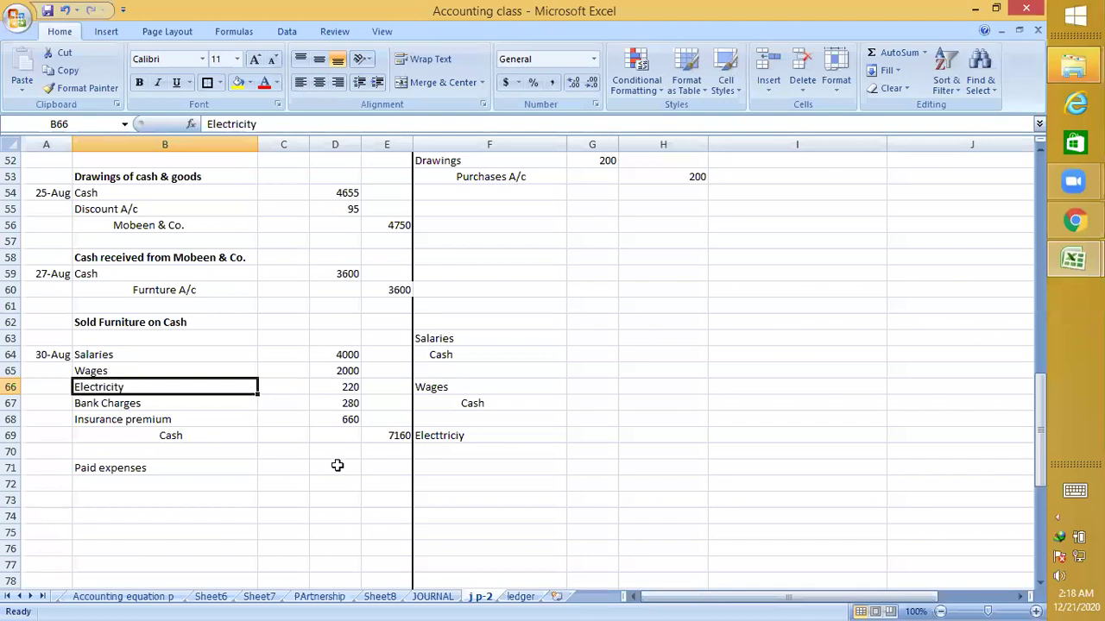
left_click(520, 597)
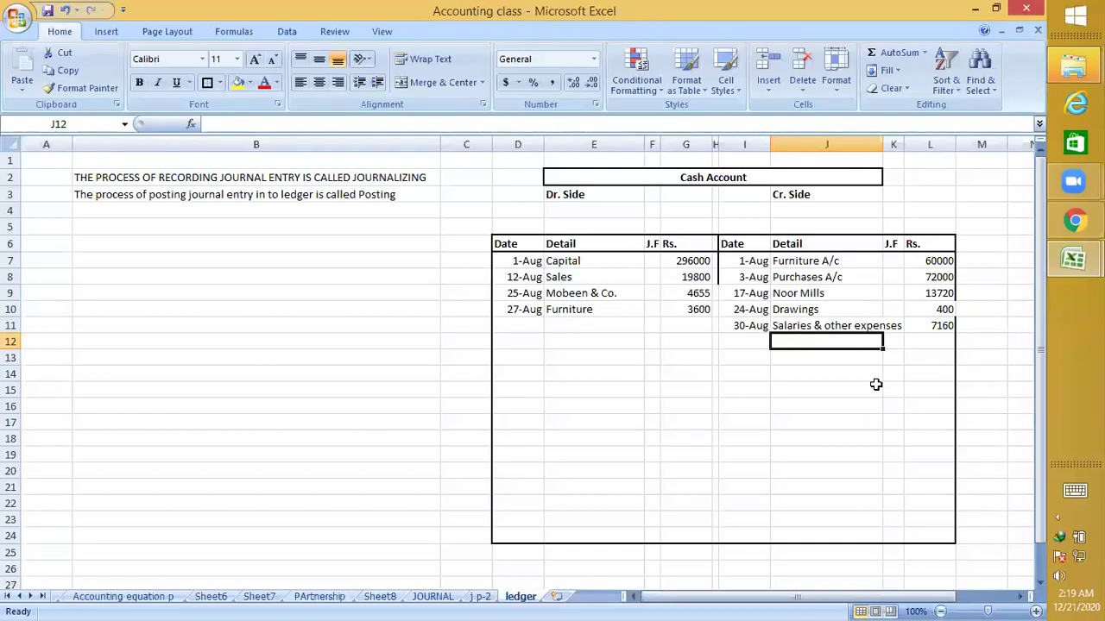
scroll(777, 393, "down", 3)
scroll(715, 399, "up", 2)
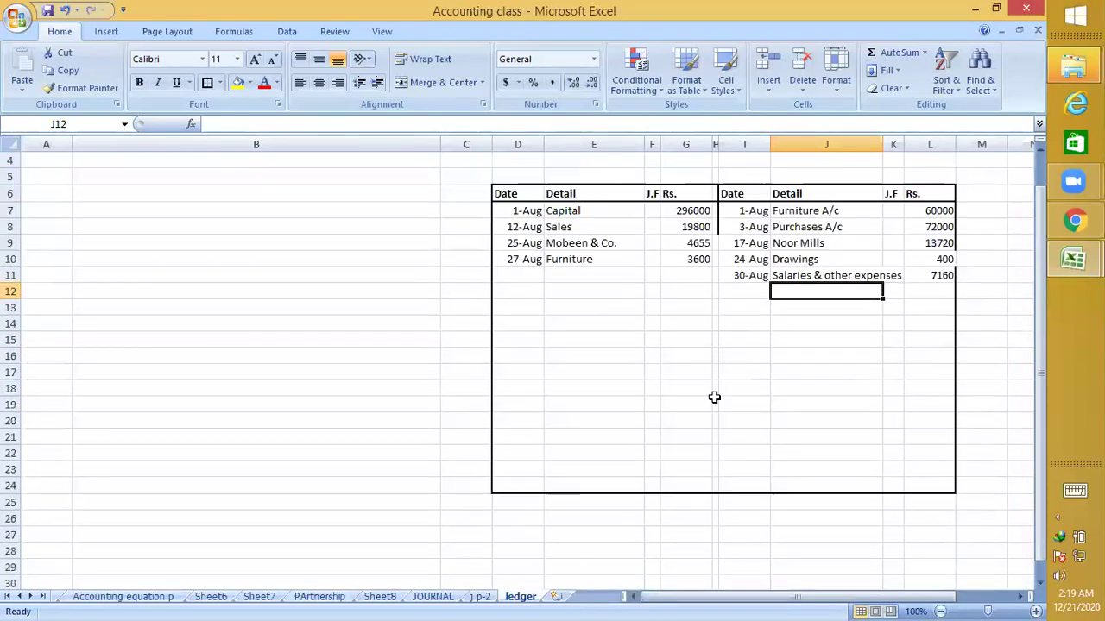
left_click(669, 390)
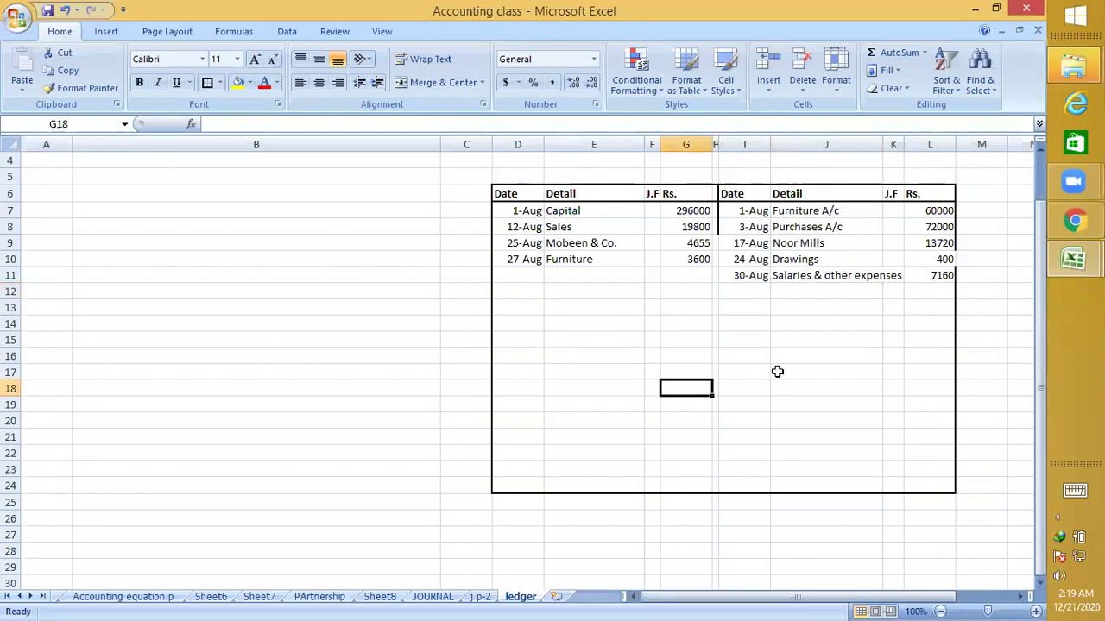
scroll(829, 382, "down", 1)
scroll(828, 382, "up", 2)
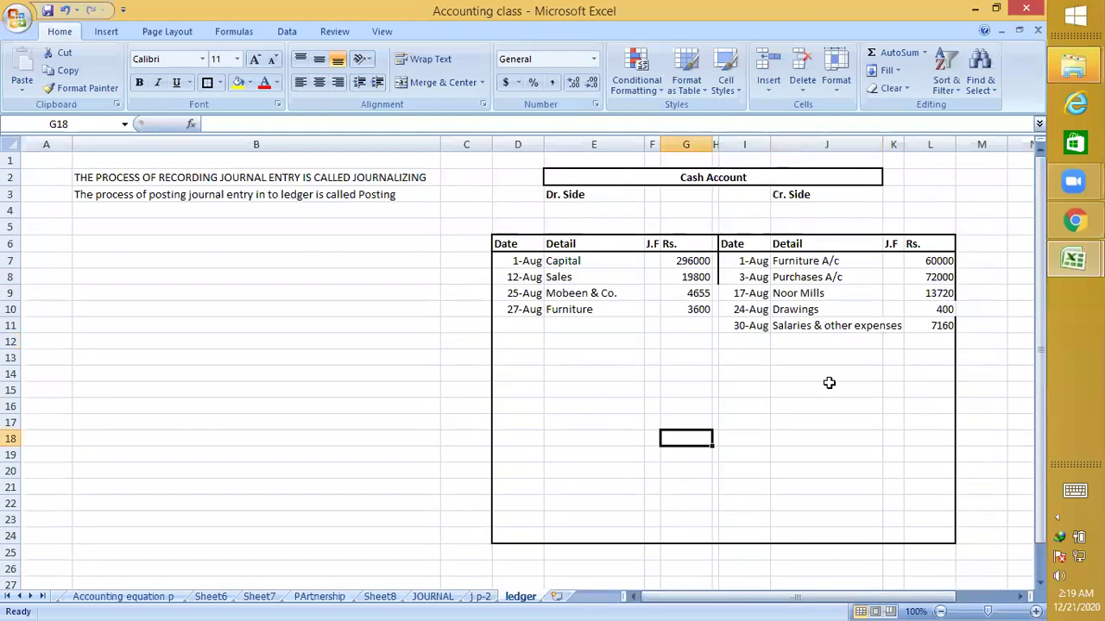
scroll(828, 382, "down", 5)
scroll(828, 383, "up", 5)
left_click_drag(833, 362, 824, 373)
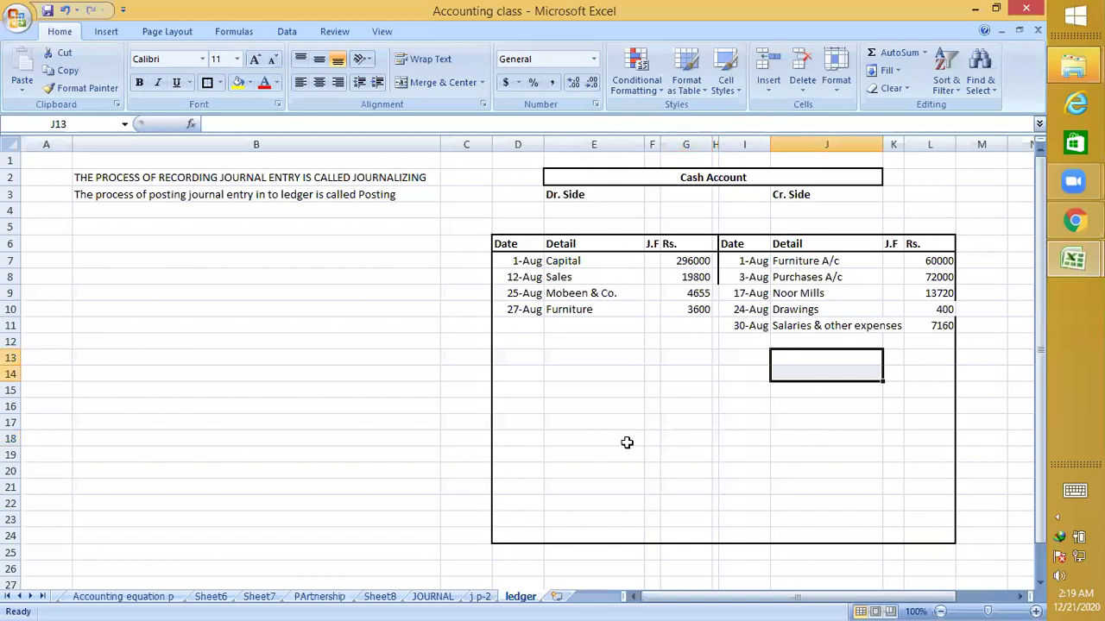
scroll(713, 321, "down", 4)
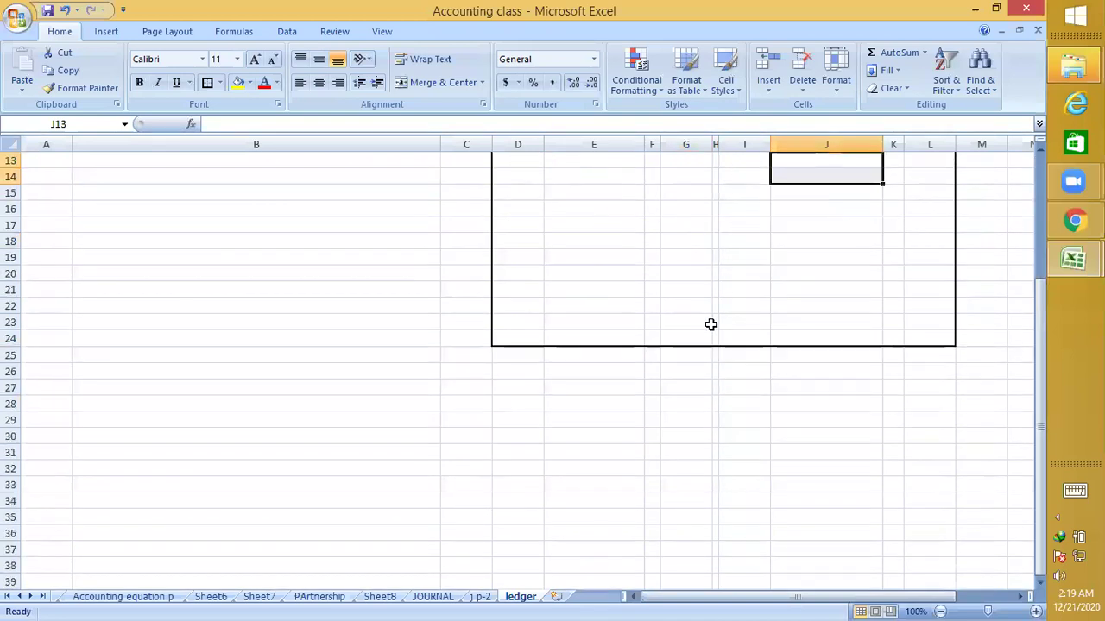
scroll(699, 367, "down", 3)
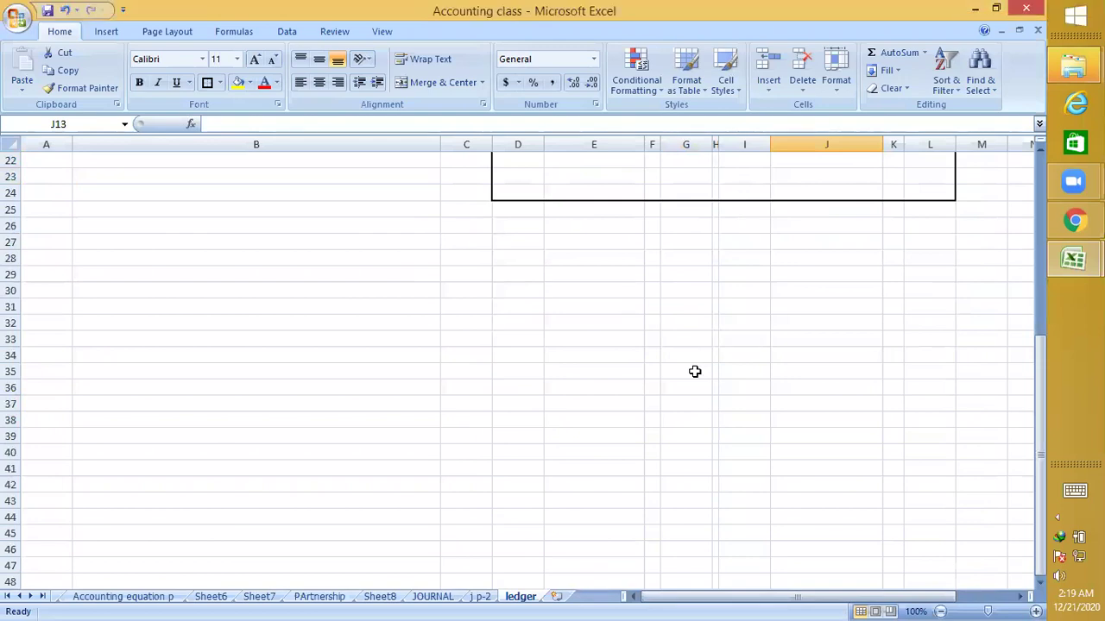
scroll(695, 371, "up", 6)
Total the debit-side amounts G7:G10 of the Cash Account in ledger cell G15 with the SUM function
left_click(680, 336)
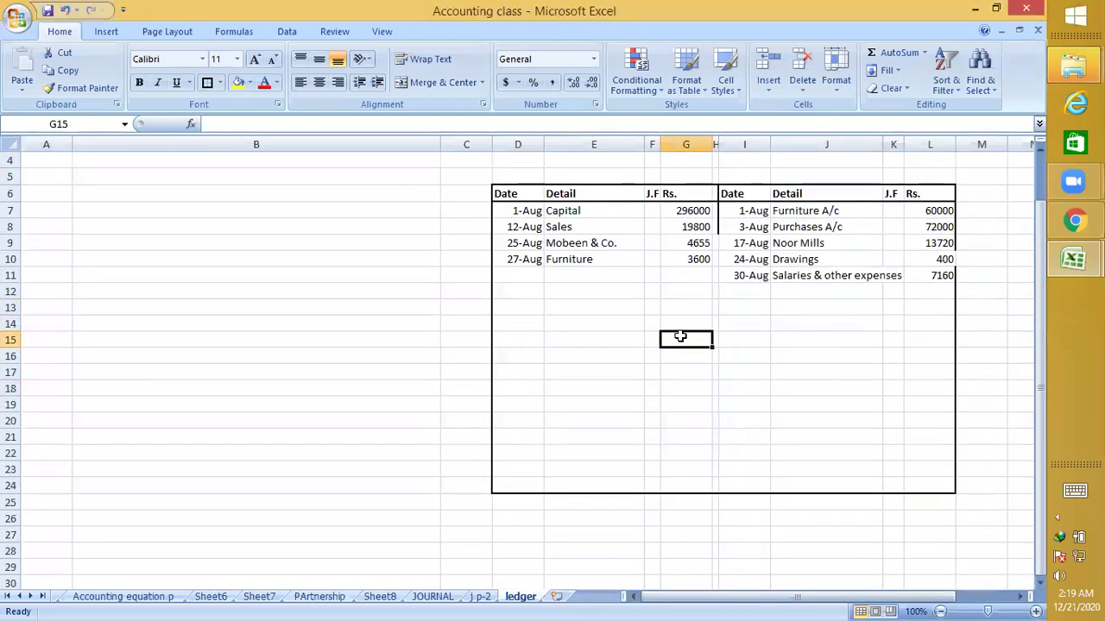
scroll(680, 337, "down", 2)
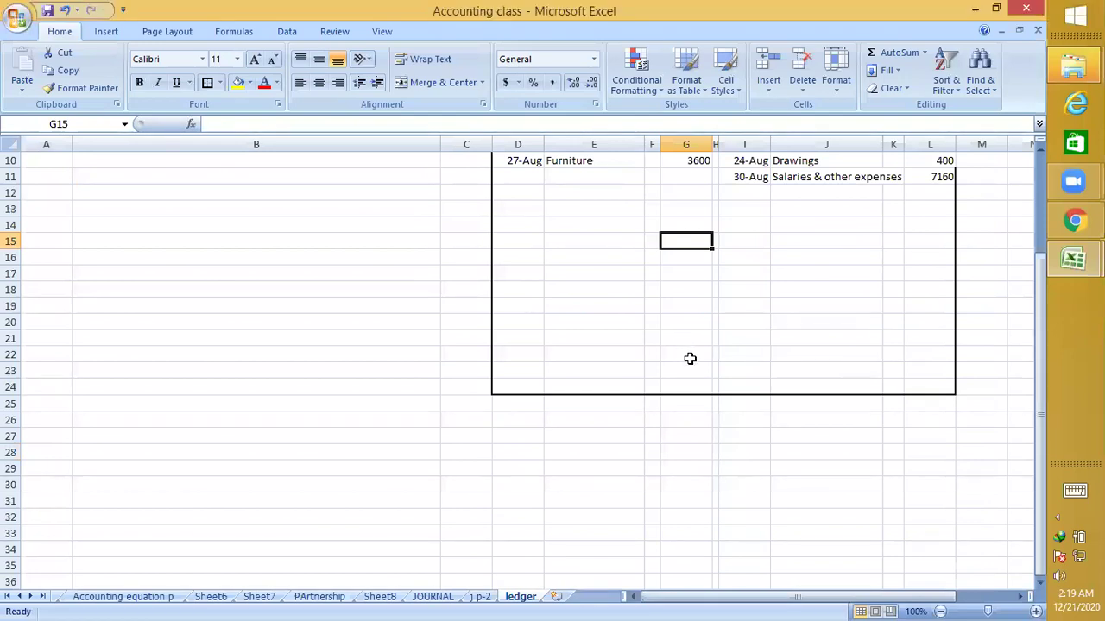
scroll(690, 358, "up", 3)
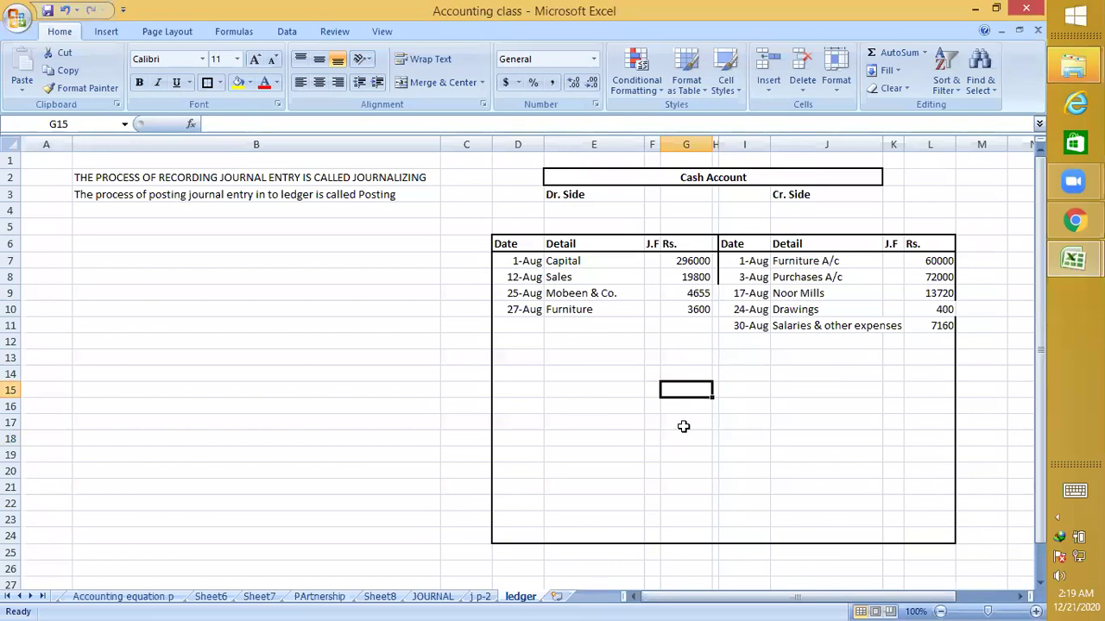
type("=")
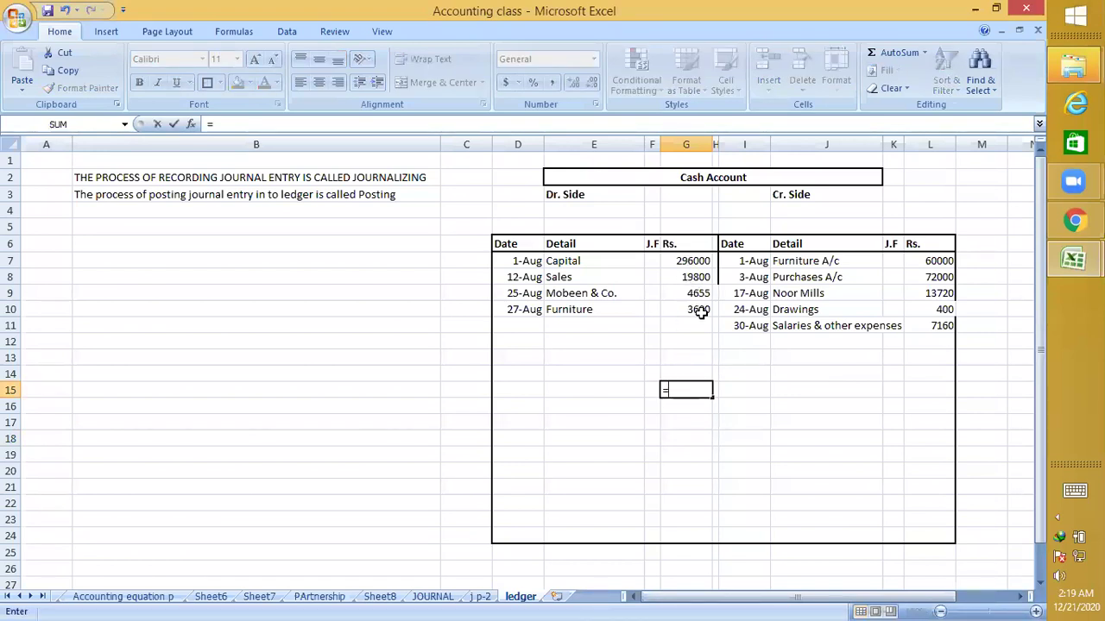
type("s")
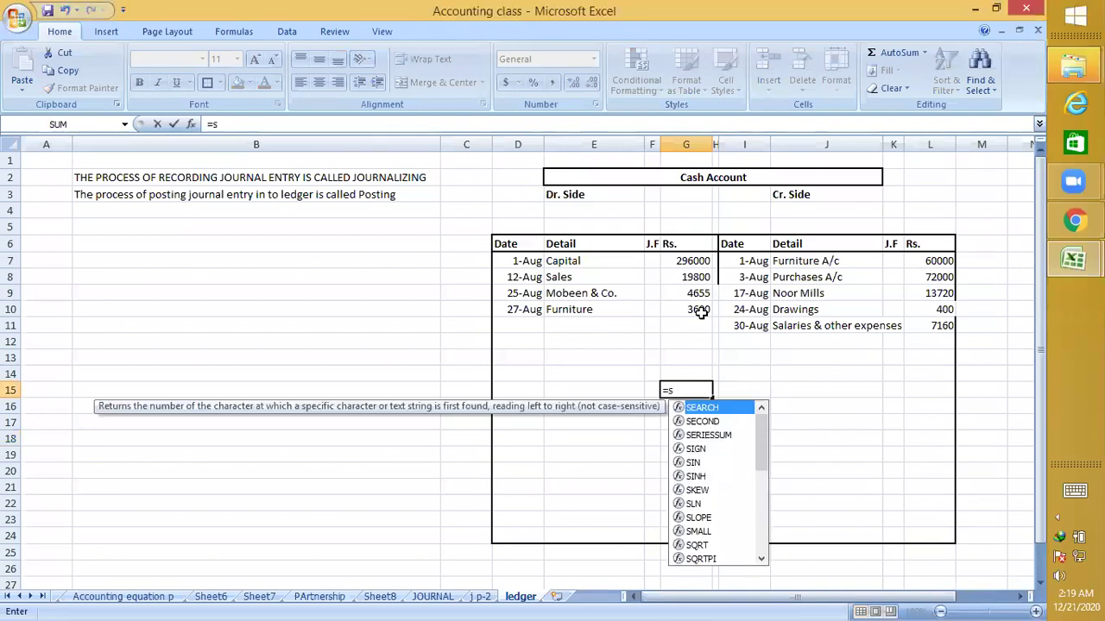
key("Escape")
type("=sum")
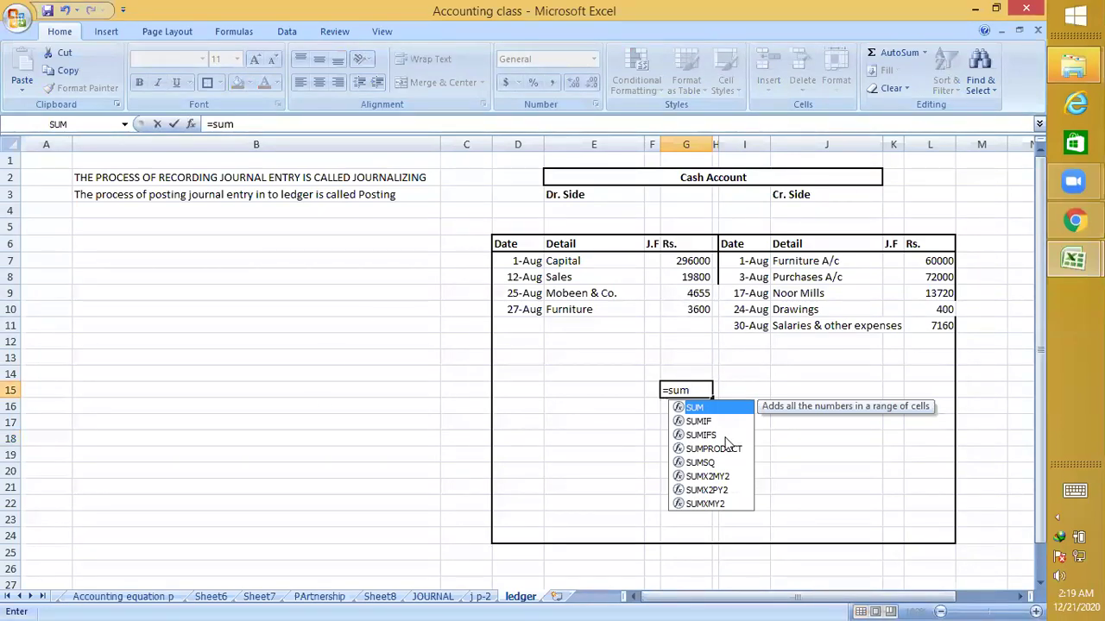
double_click(715, 407)
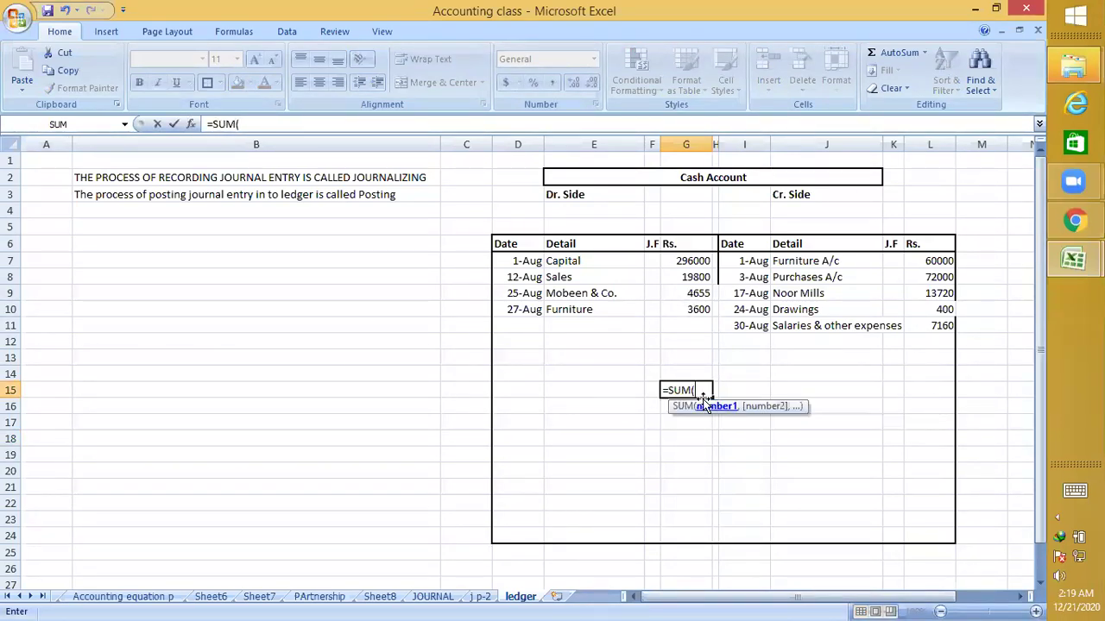
left_click(693, 263)
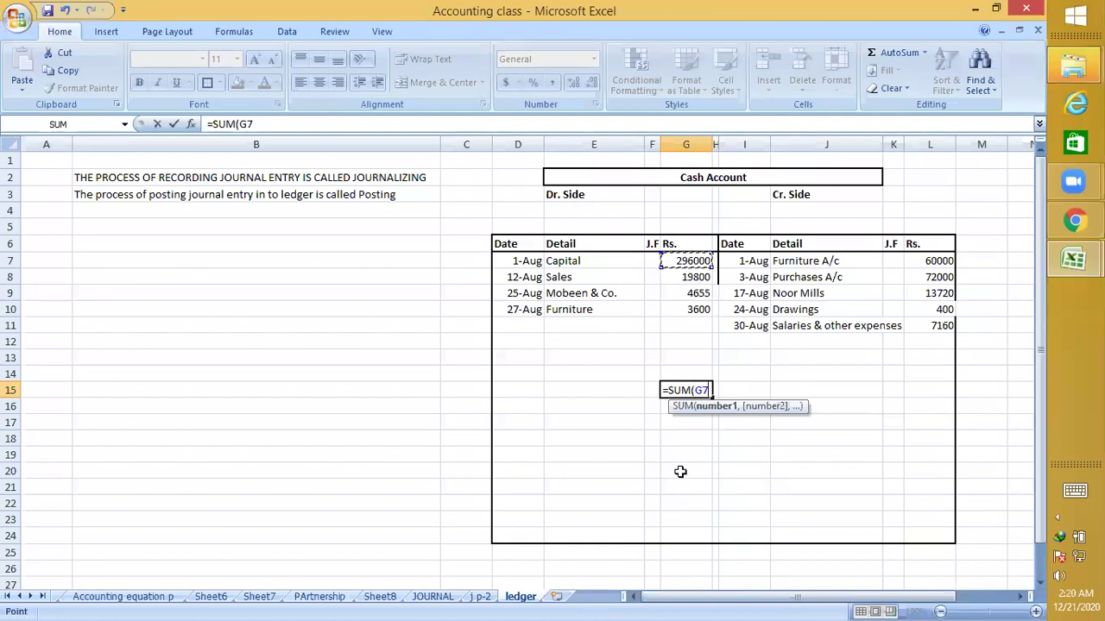
key("shift+Down")
key("shift+Down")
key("shift+Down")
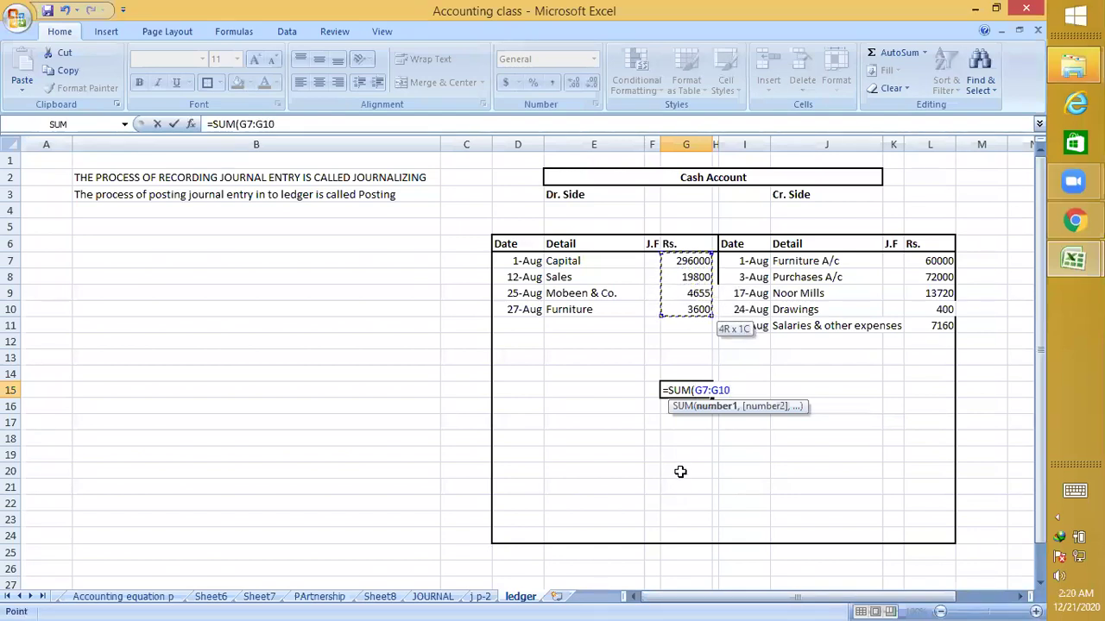
key("Return")
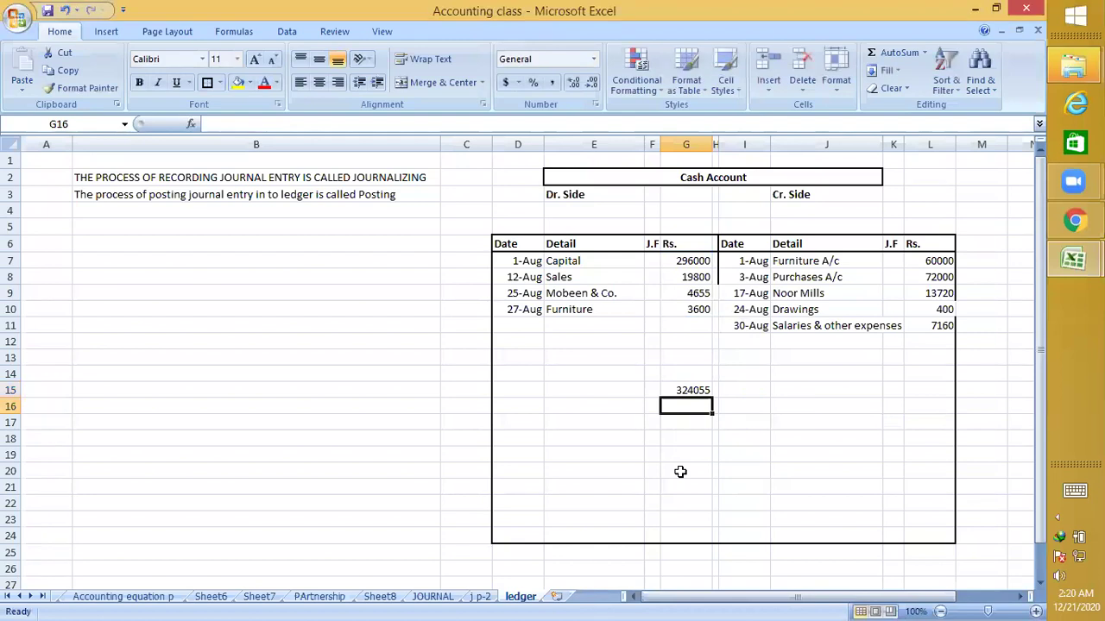
Total the credit-side amounts L7:L12 of the Cash Account in ledger cell L15 with the SUM function
left_click(913, 389)
type("=")
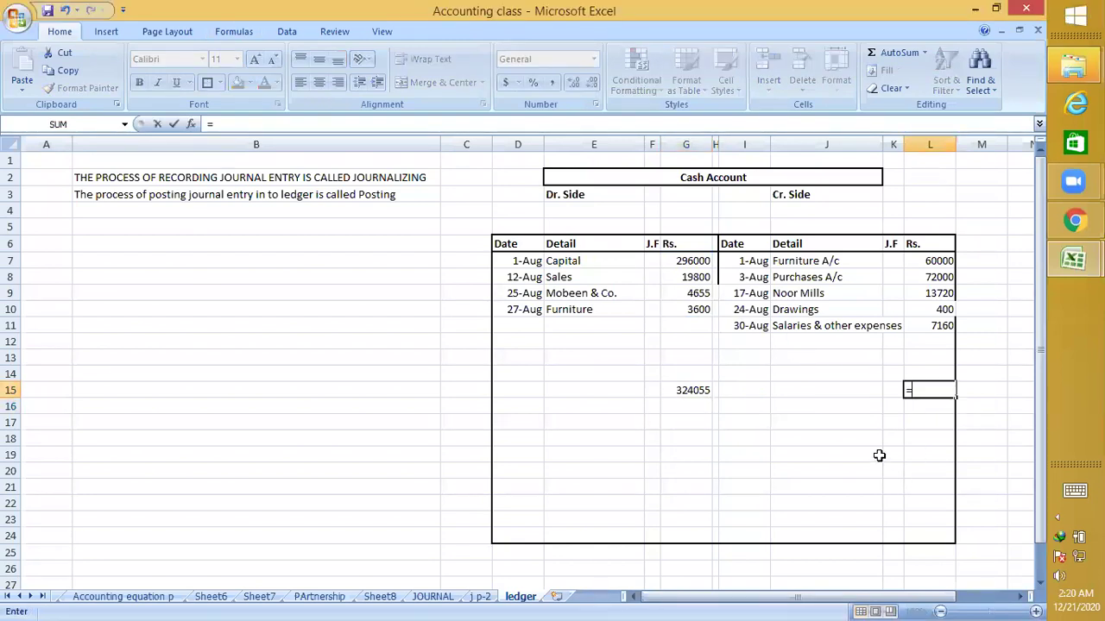
type("sum")
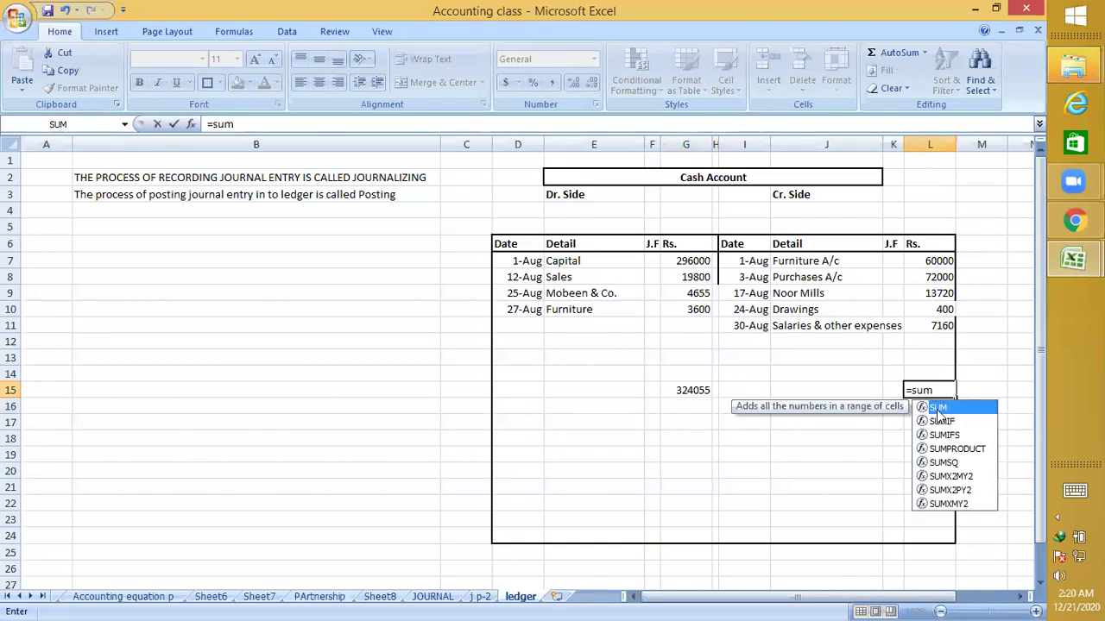
double_click(943, 409)
left_click_drag(942, 261, 921, 343)
type(")")
key("Return")
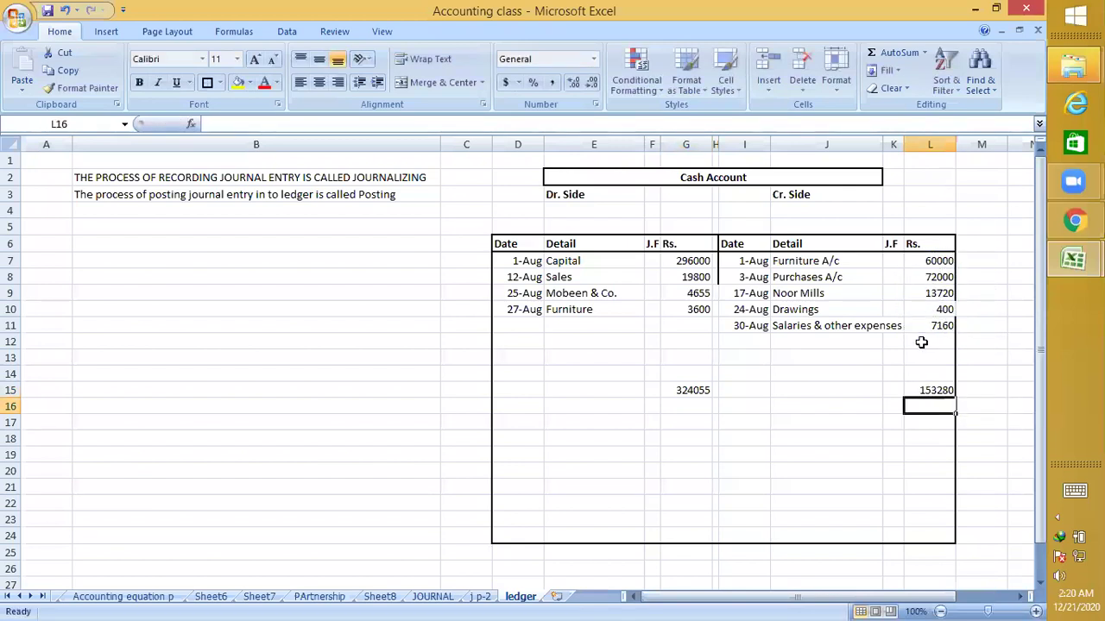
Try to copy the debit total from G15 into the credit total cell L15, and undo the paste
left_click(722, 422)
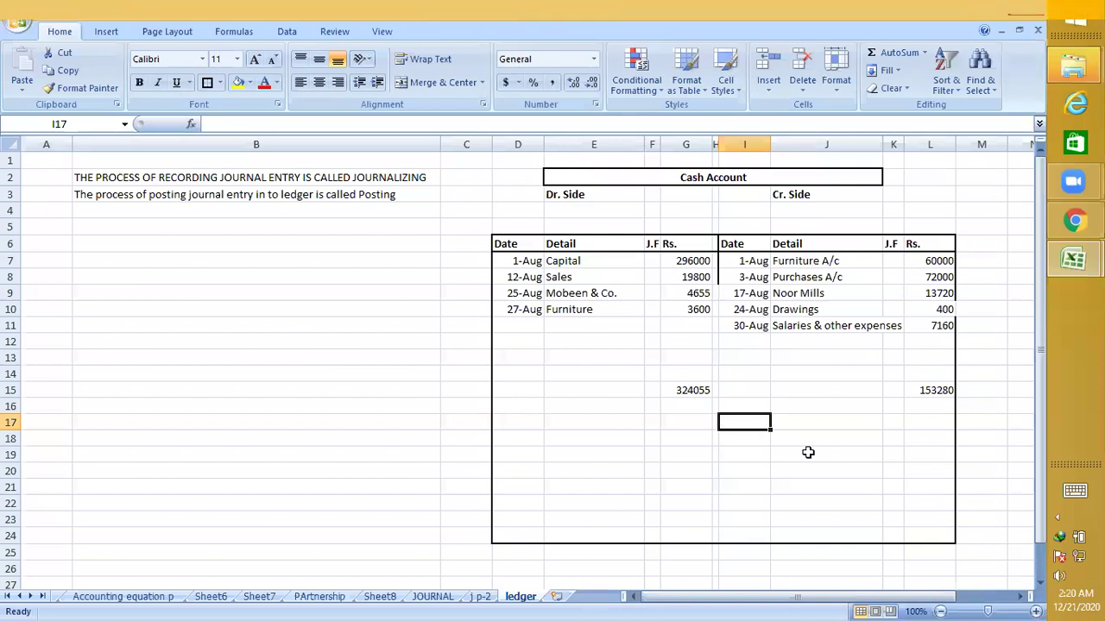
left_click(821, 500)
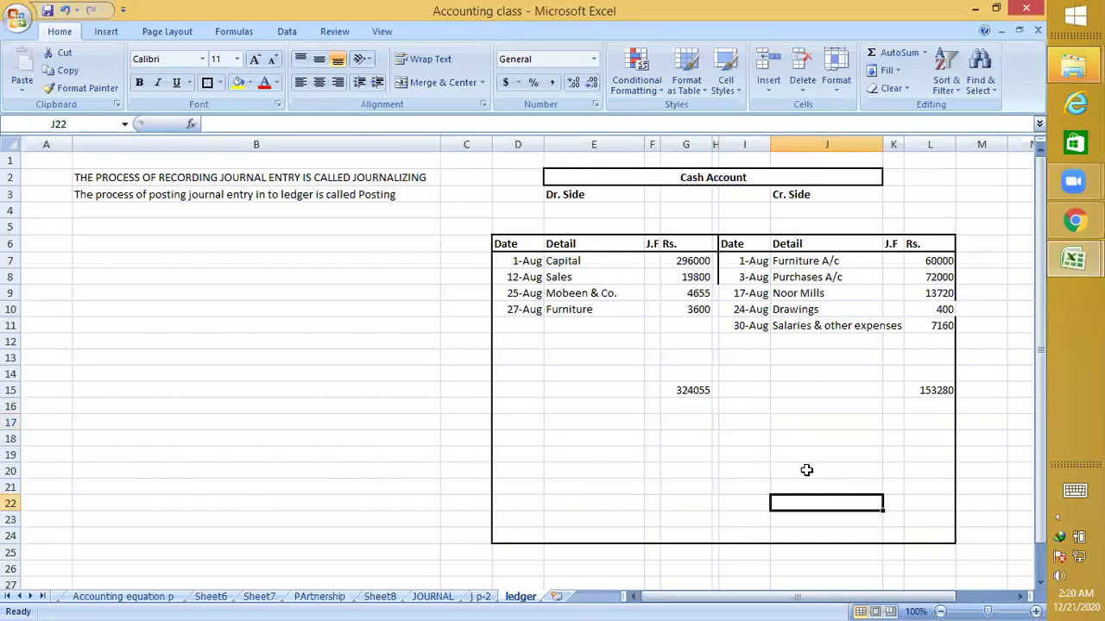
left_click(704, 390)
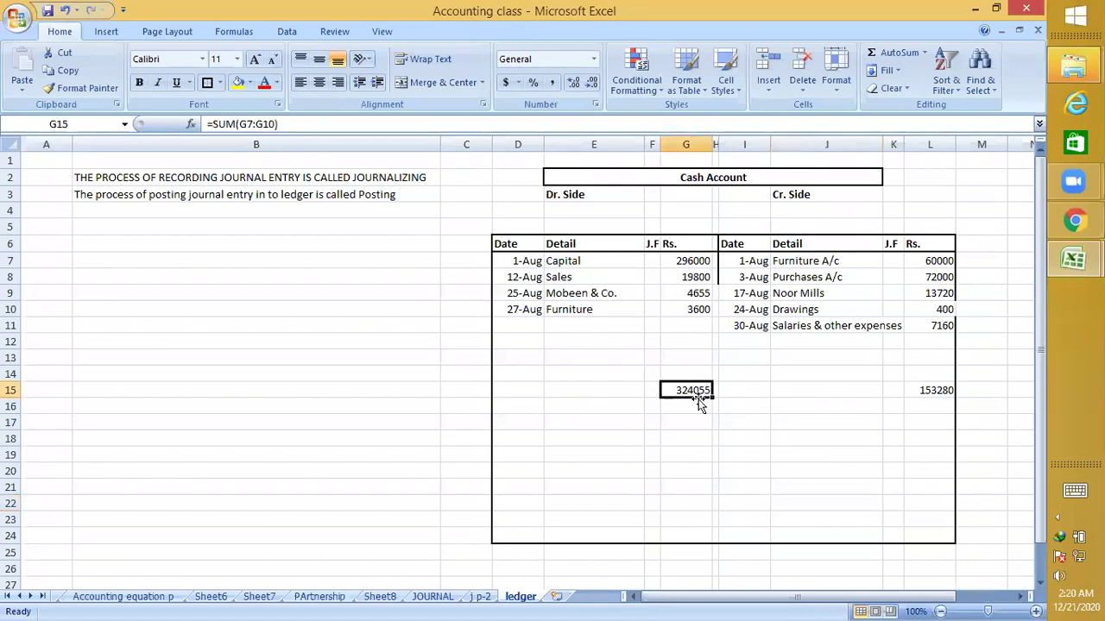
key("ctrl+c")
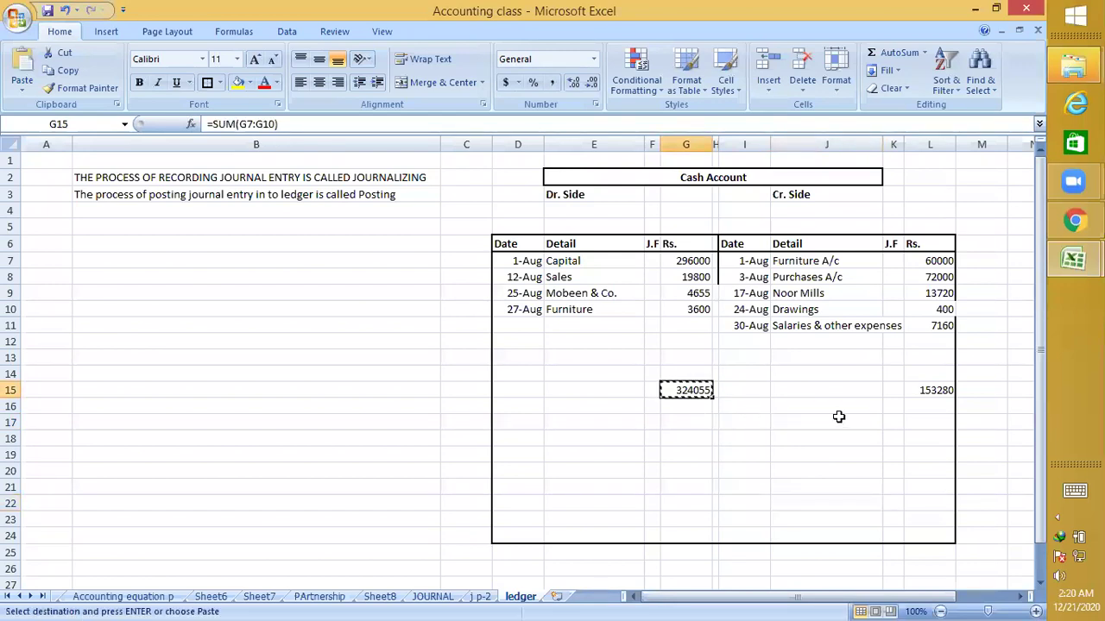
left_click(922, 390)
key("ctrl+v")
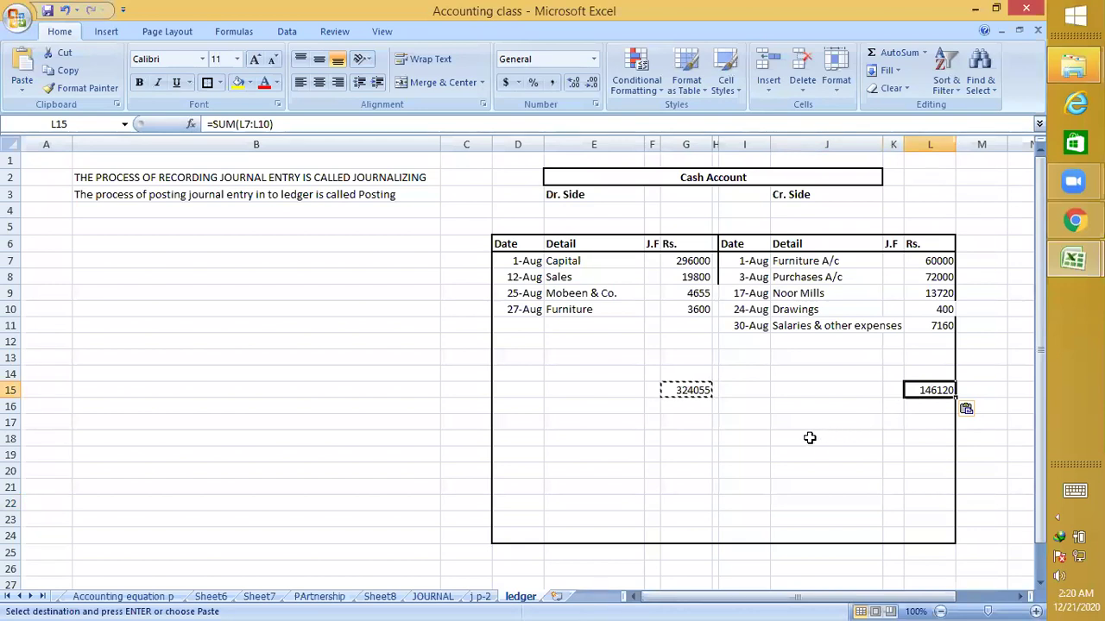
key("ctrl+z")
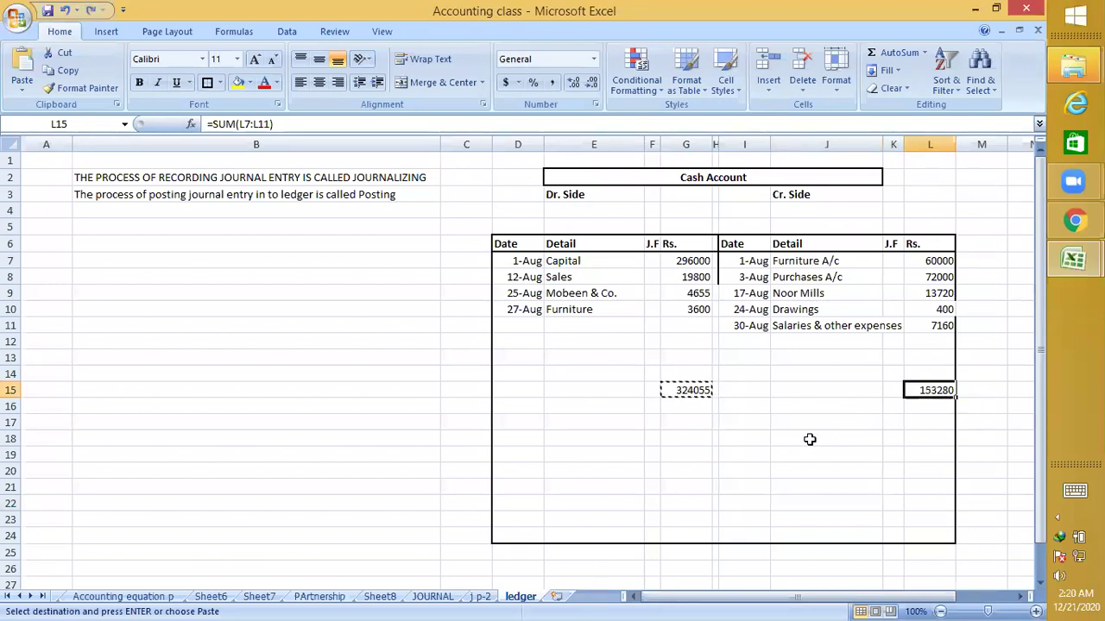
Clear L15, try again to copy the debit total G15 into it, and delete the pasted formula
left_click(690, 390)
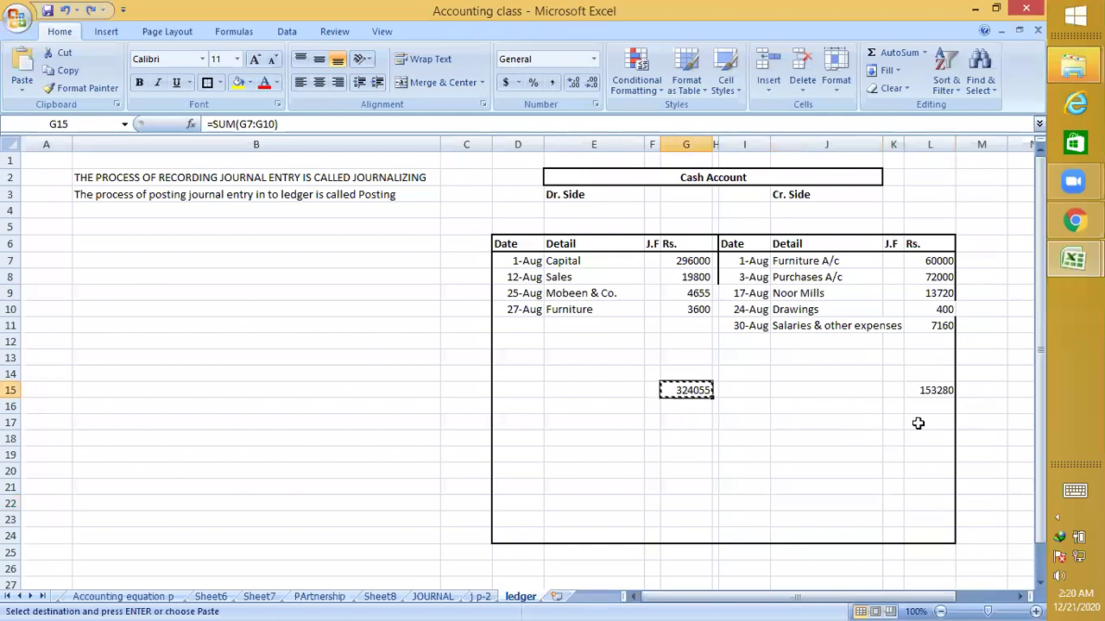
left_click(946, 390)
key("Delete")
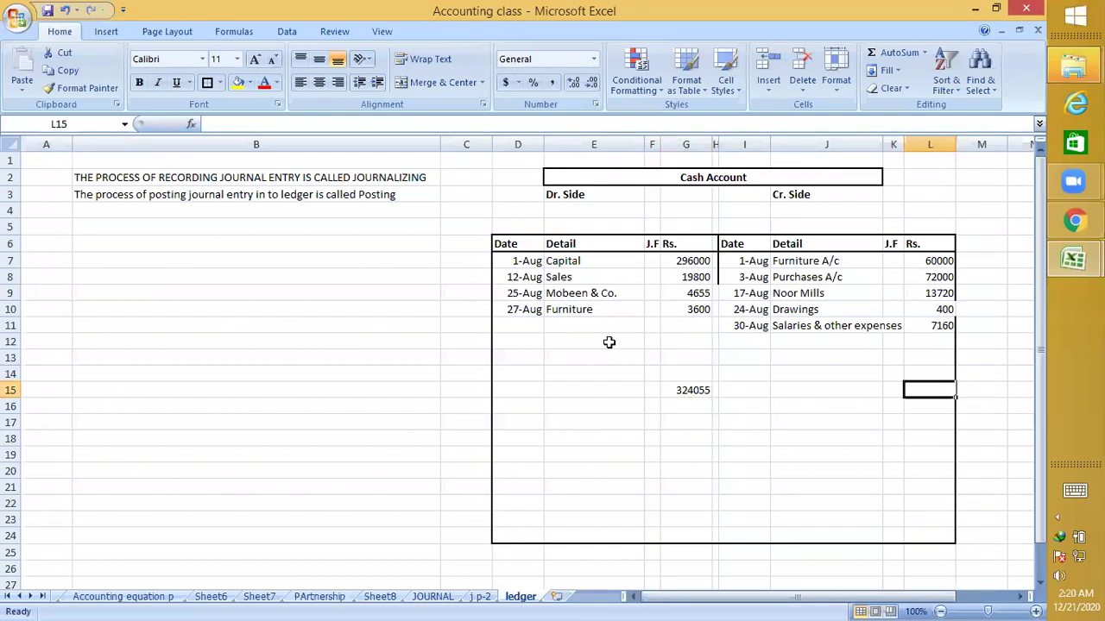
left_click(681, 391)
key("ctrl+c")
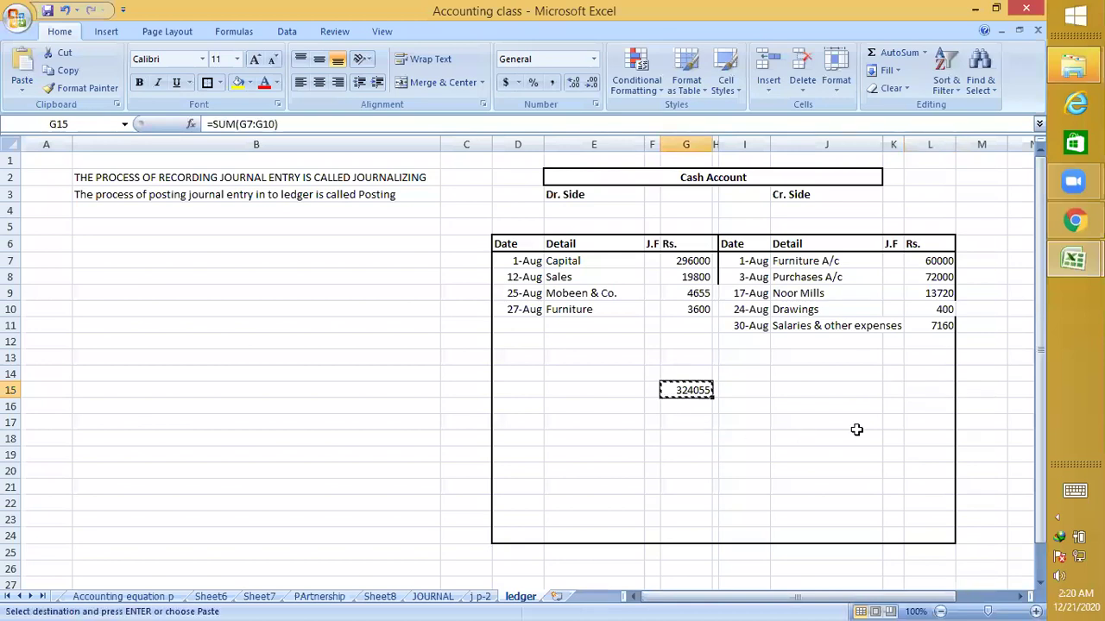
left_click(917, 389)
key("ctrl+v")
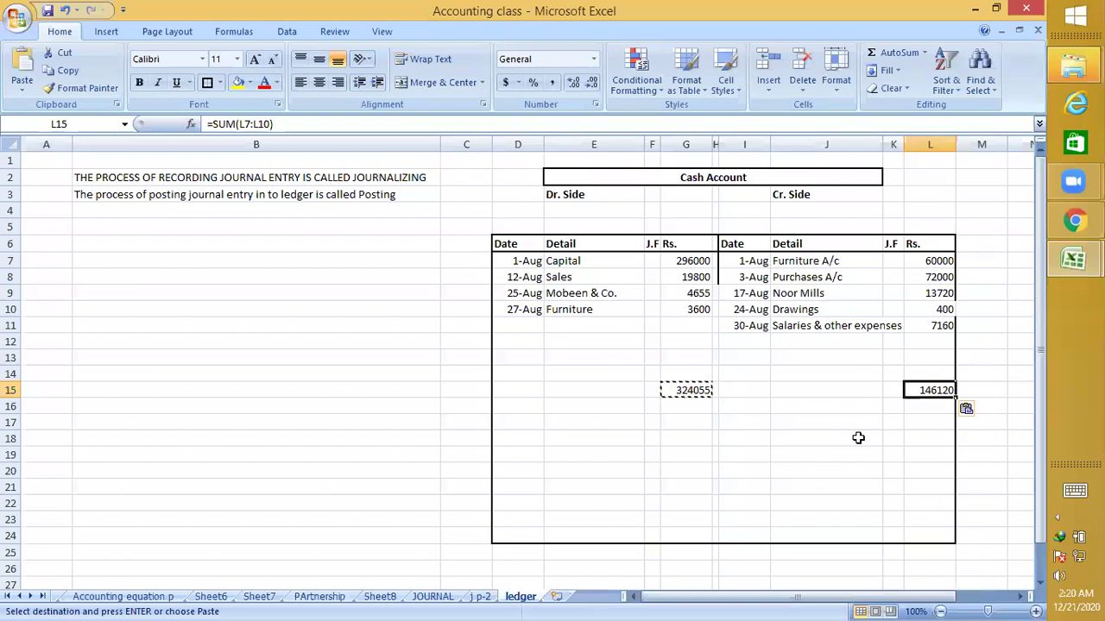
key("Delete")
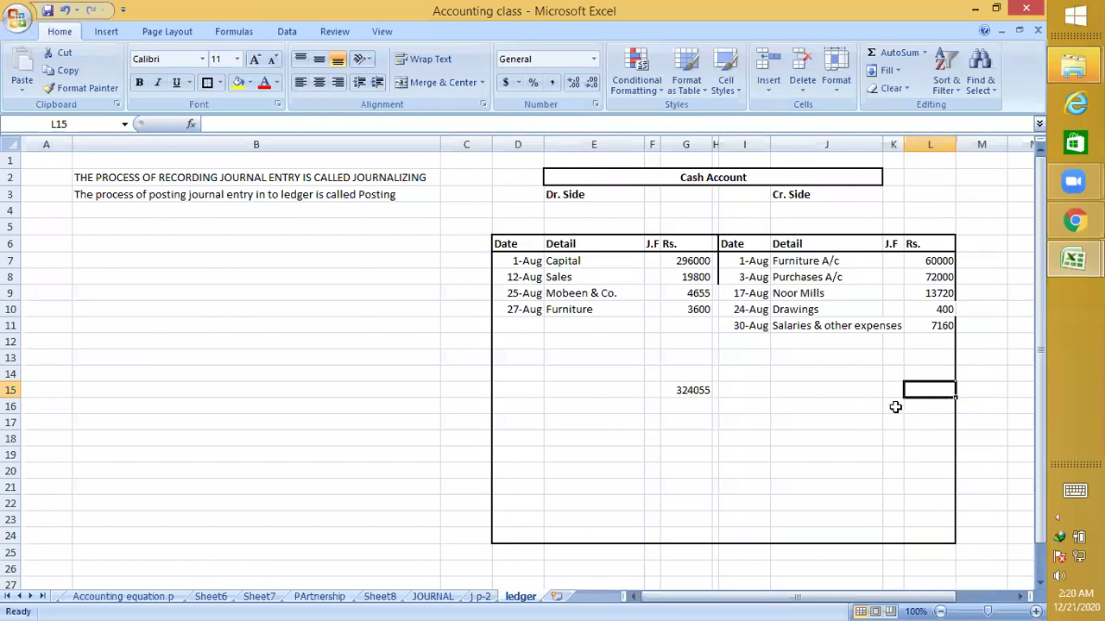
Enter 324055 as the credit-side total in L15 and compare it with the debit total in G15
type("325")
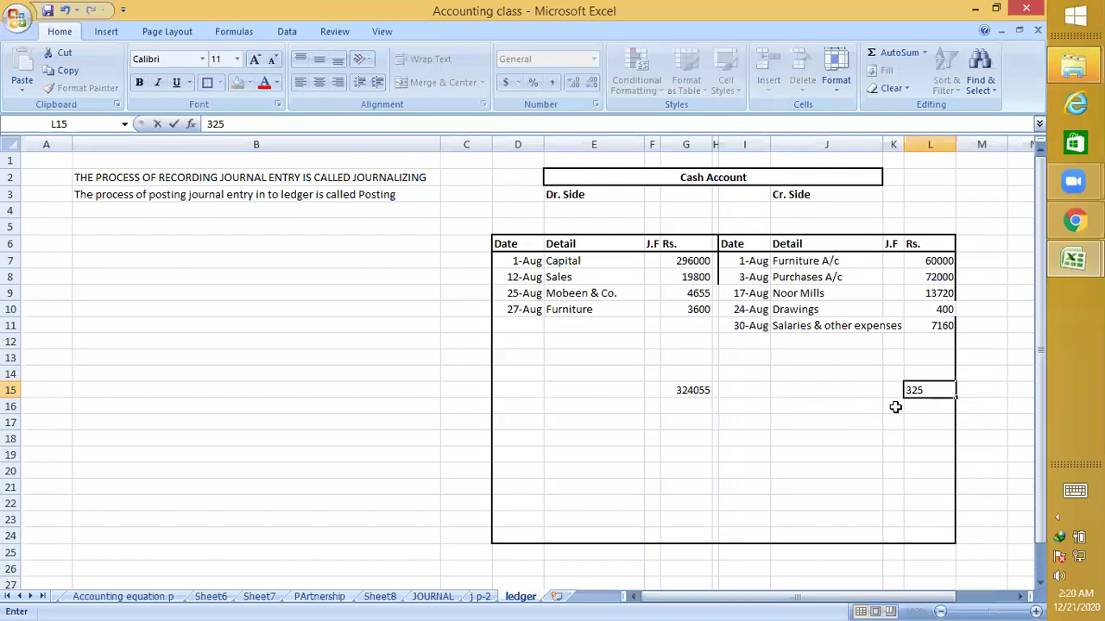
key("BackSpace")
type("4055")
key("Return")
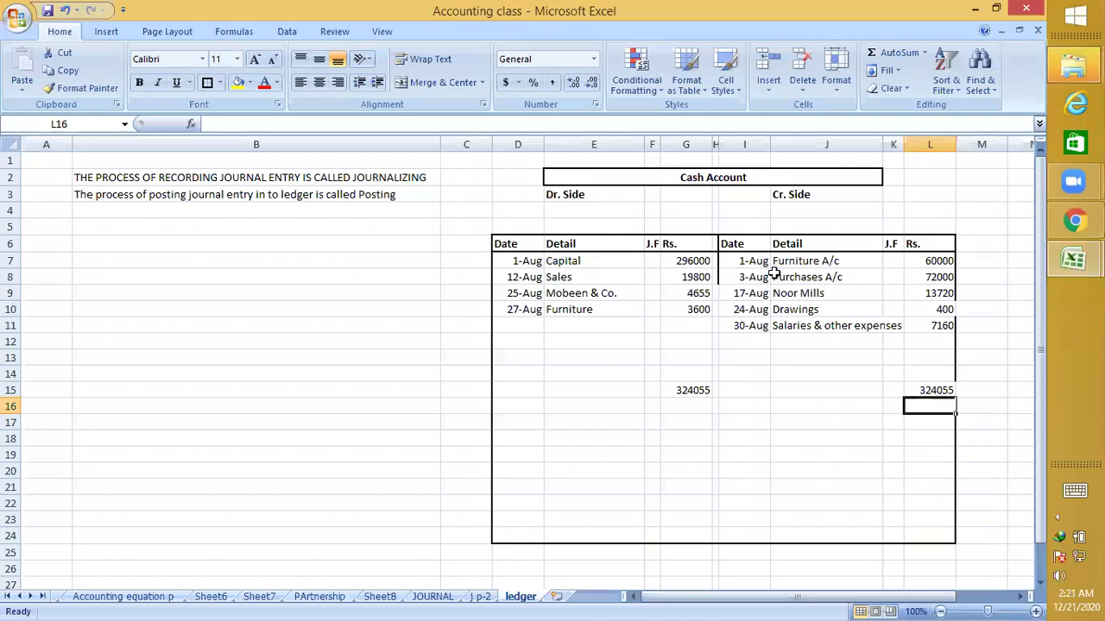
left_click(691, 390)
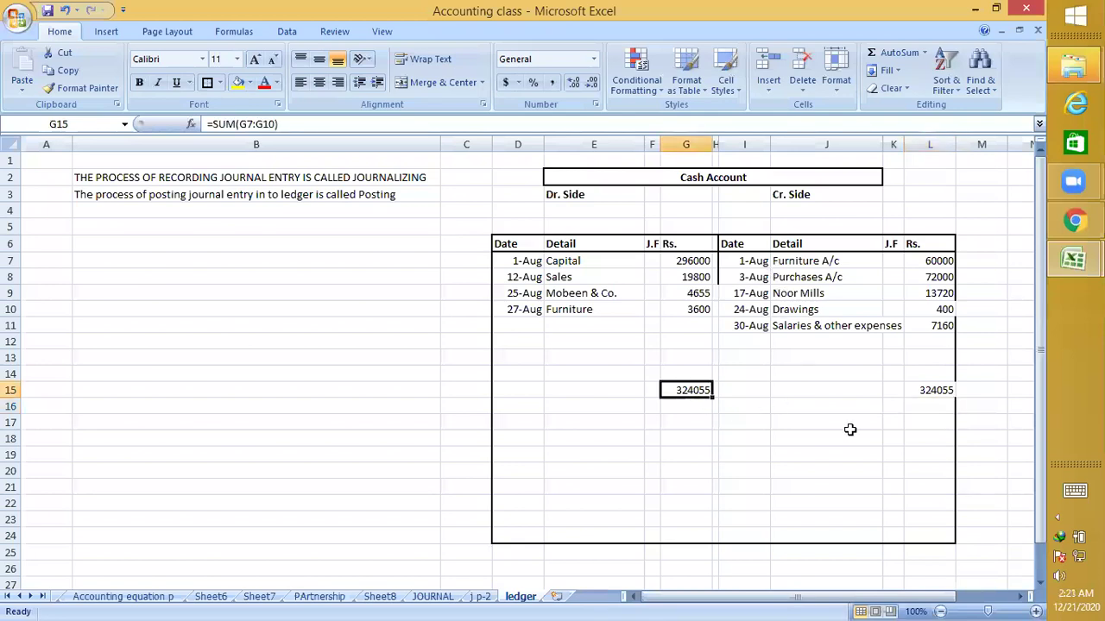
left_click(918, 390)
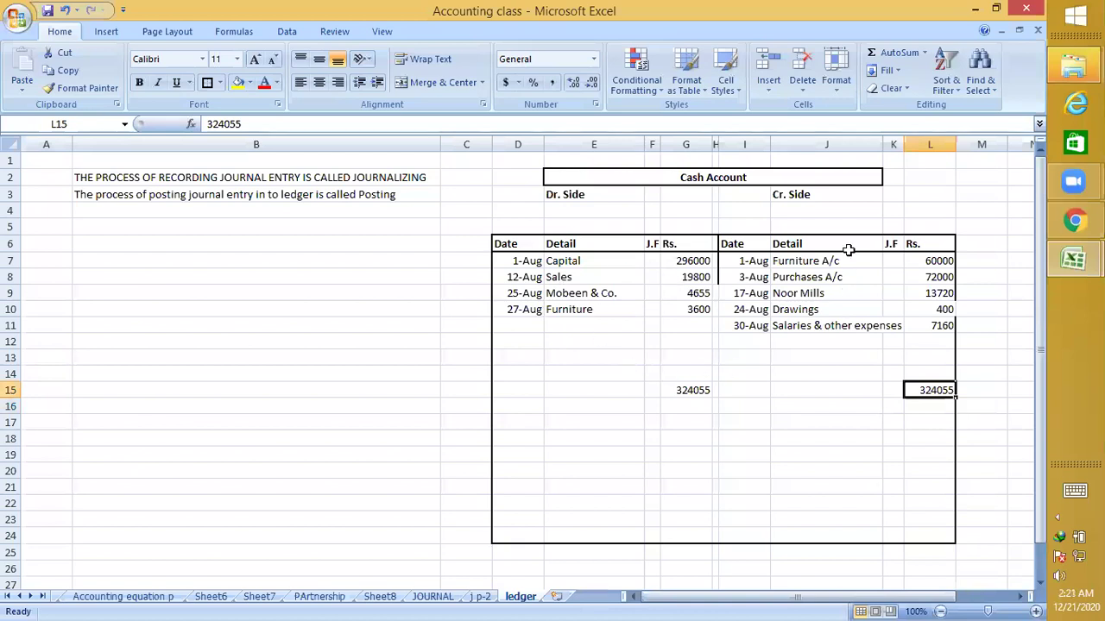
left_click(697, 390)
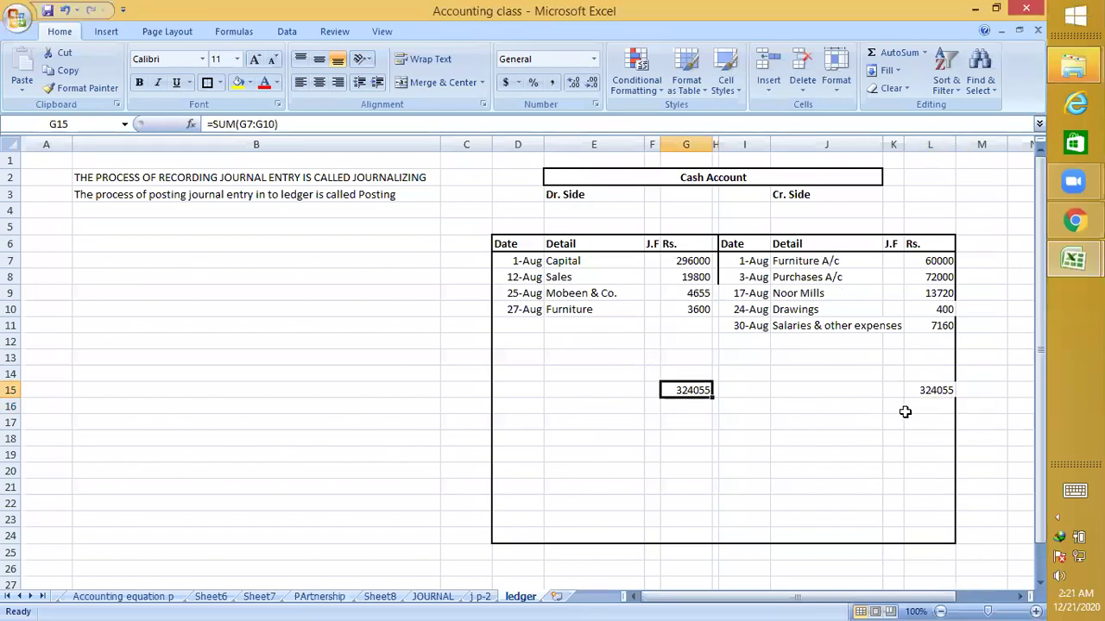
left_click(939, 390)
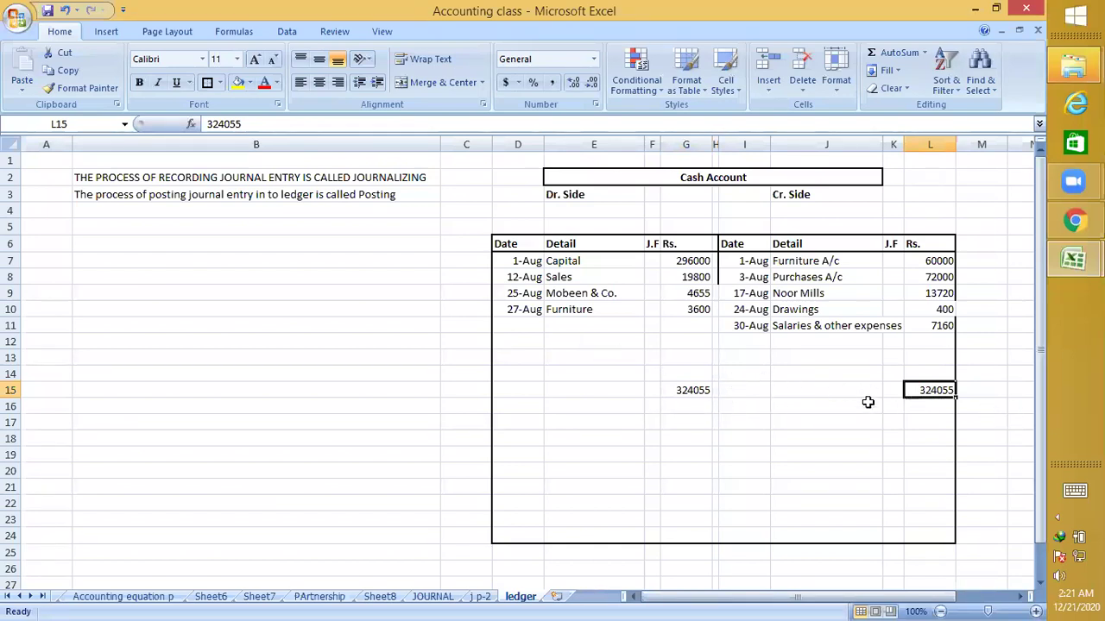
Enter the detail Balance C/D in cell J13 on the credit side of the Cash Account
left_click(801, 355)
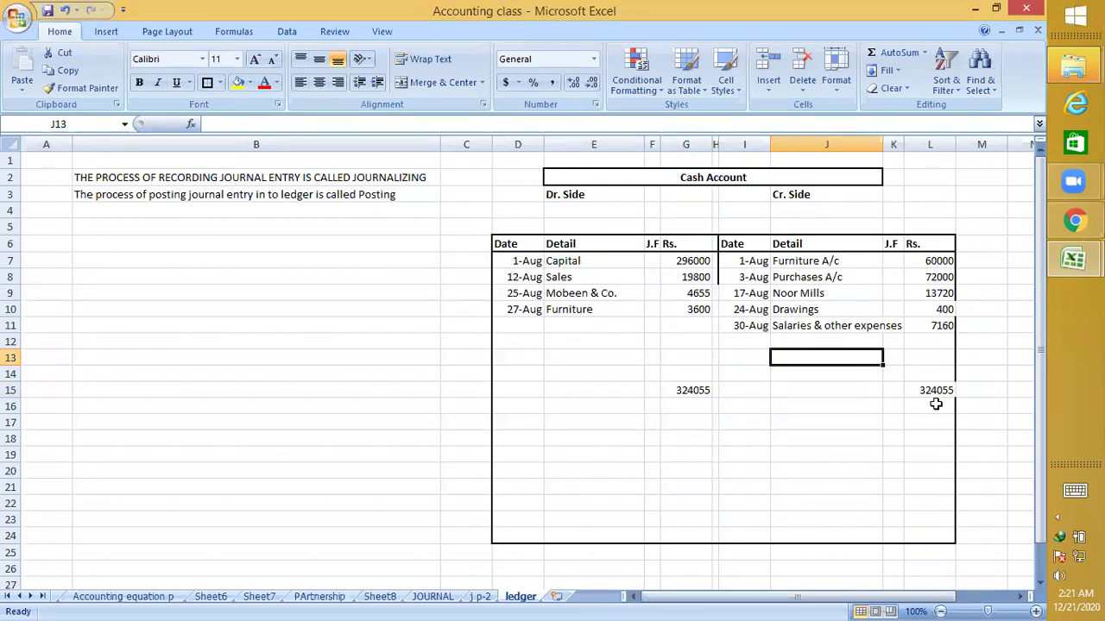
left_click(691, 390)
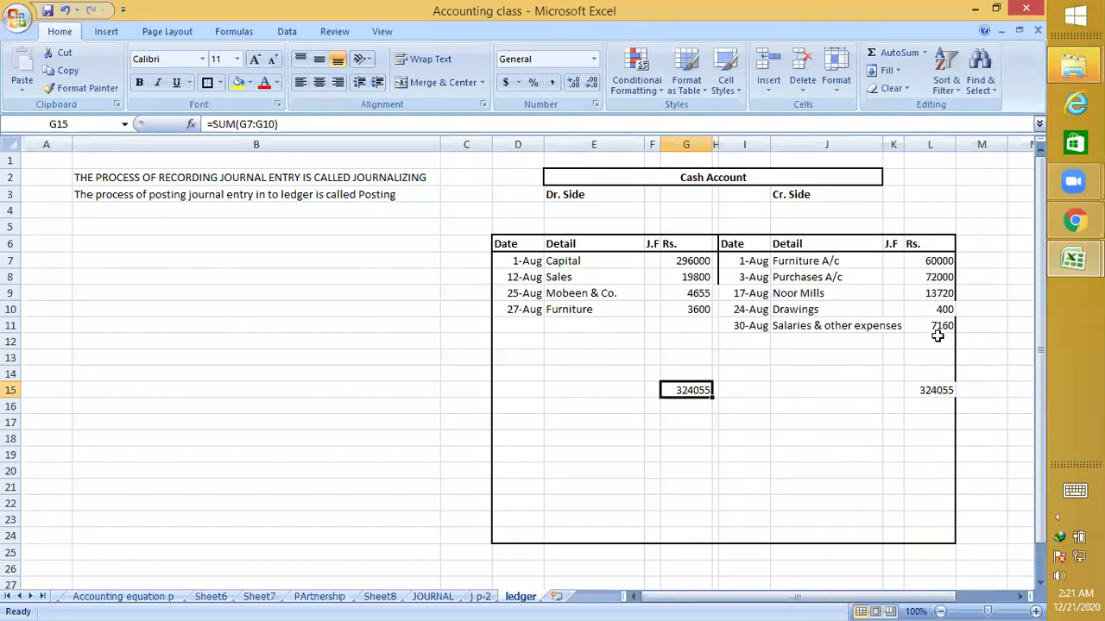
left_click(805, 358)
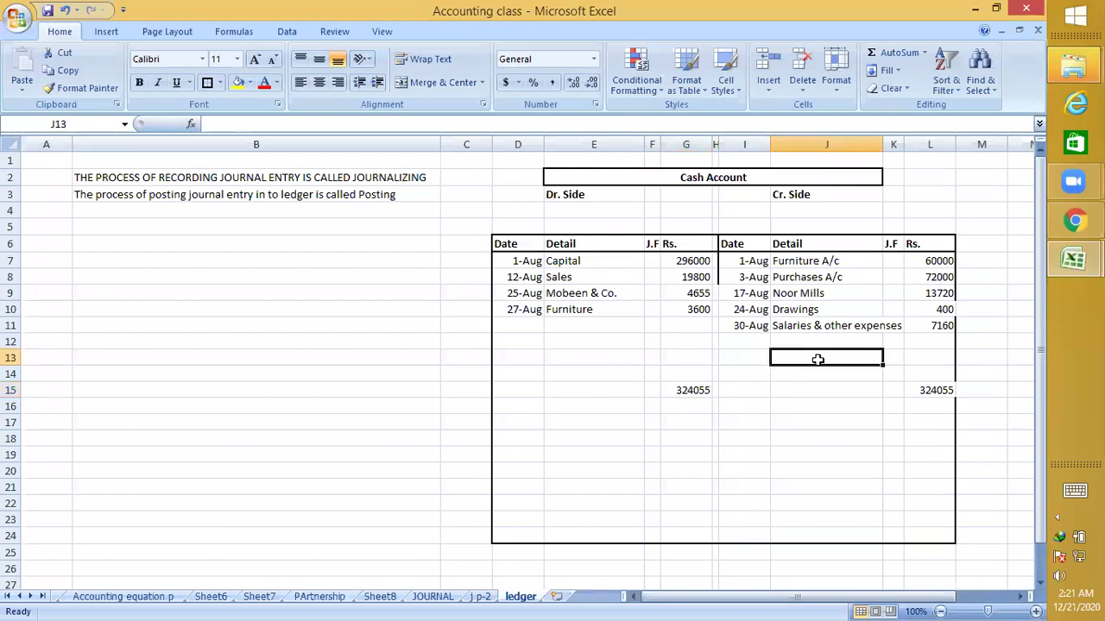
type("Bal")
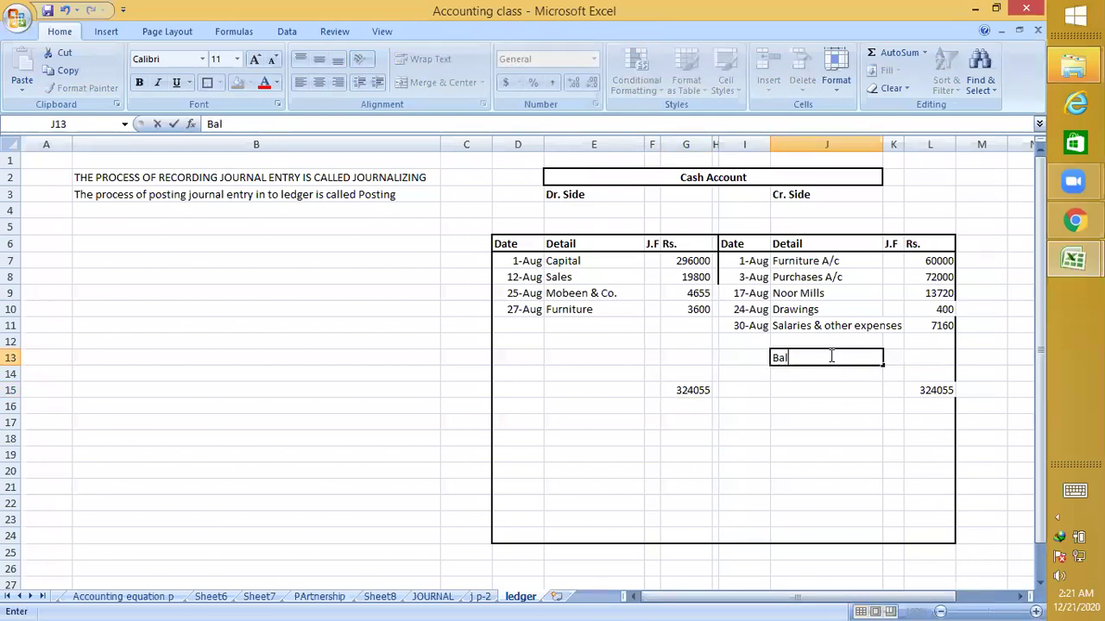
type("ance C/D")
Try to calculate the Balance C/D amount in L13 with the formula =324055-L7:L11
left_click(939, 356)
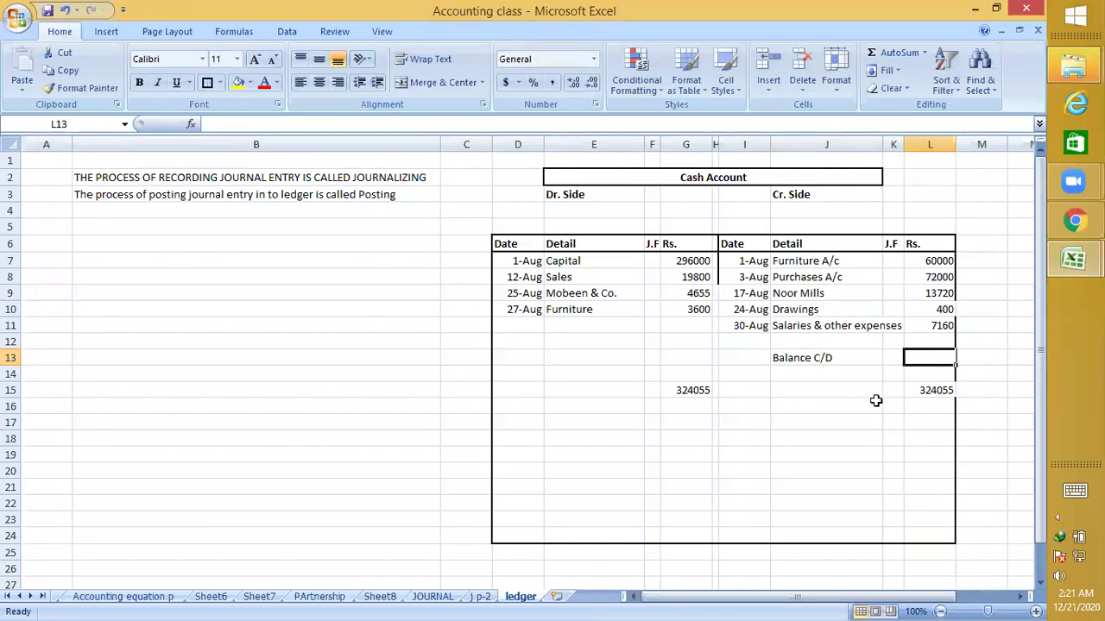
type("=")
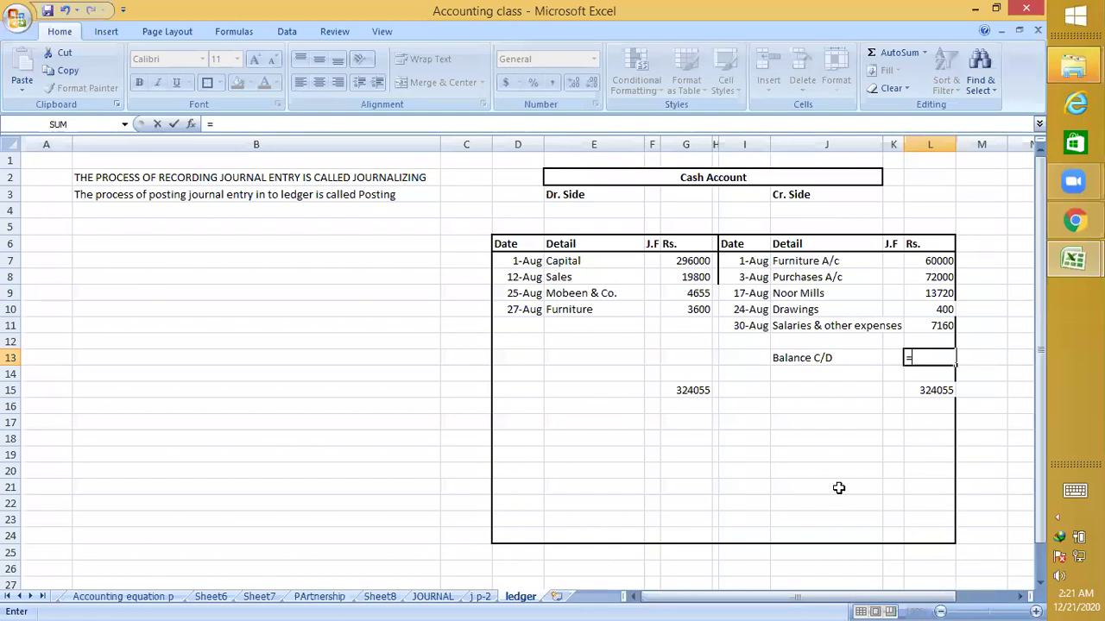
type("324055")
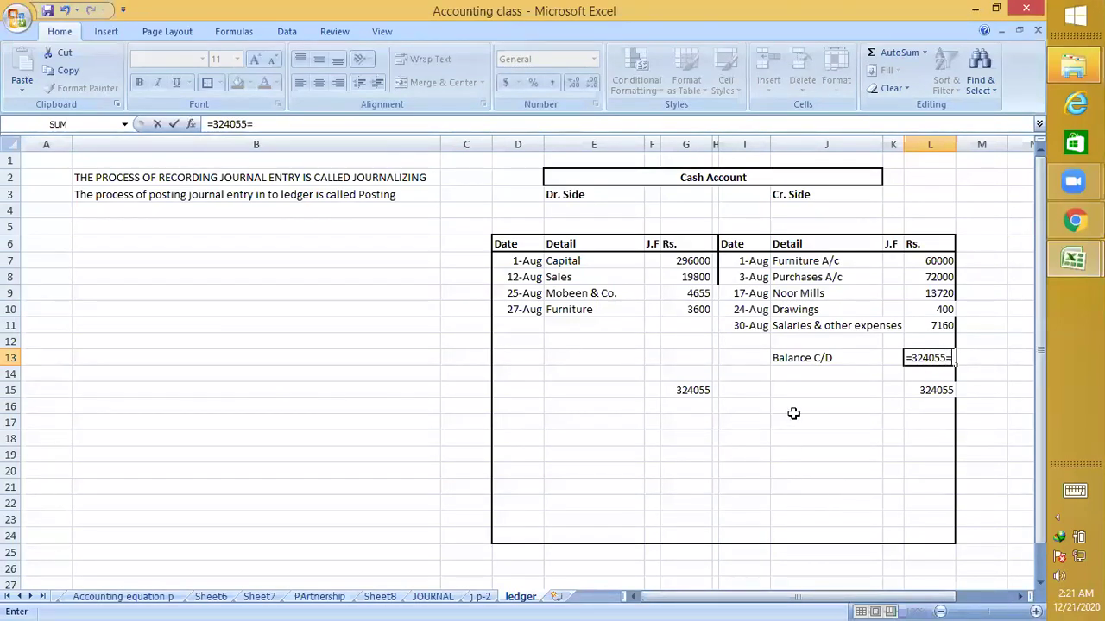
type("-")
left_click_drag(939, 259, 946, 326)
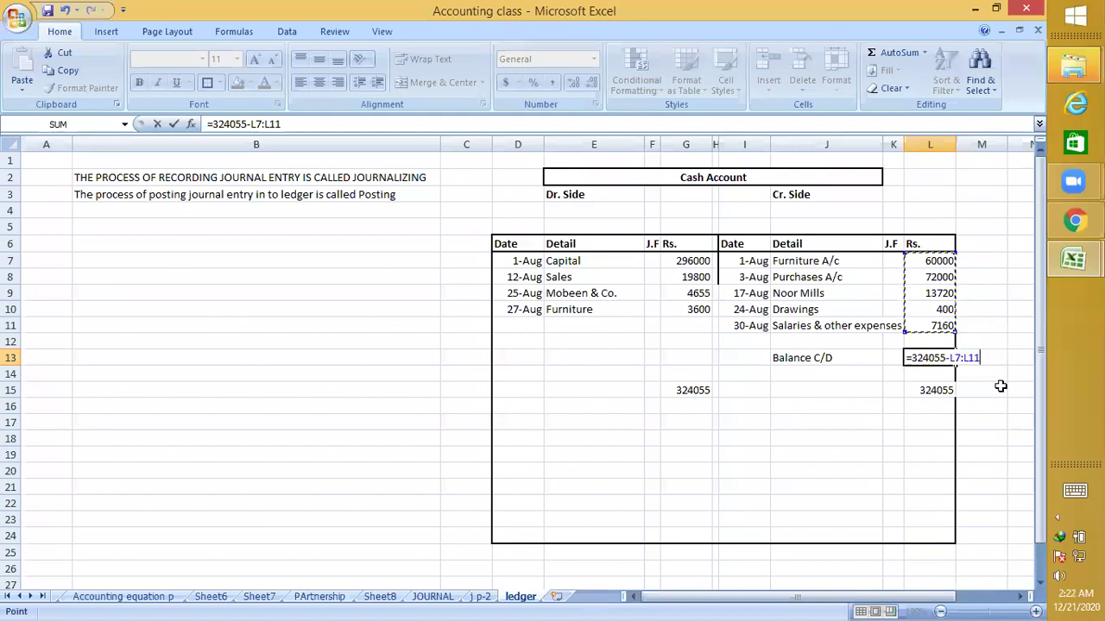
key("Return")
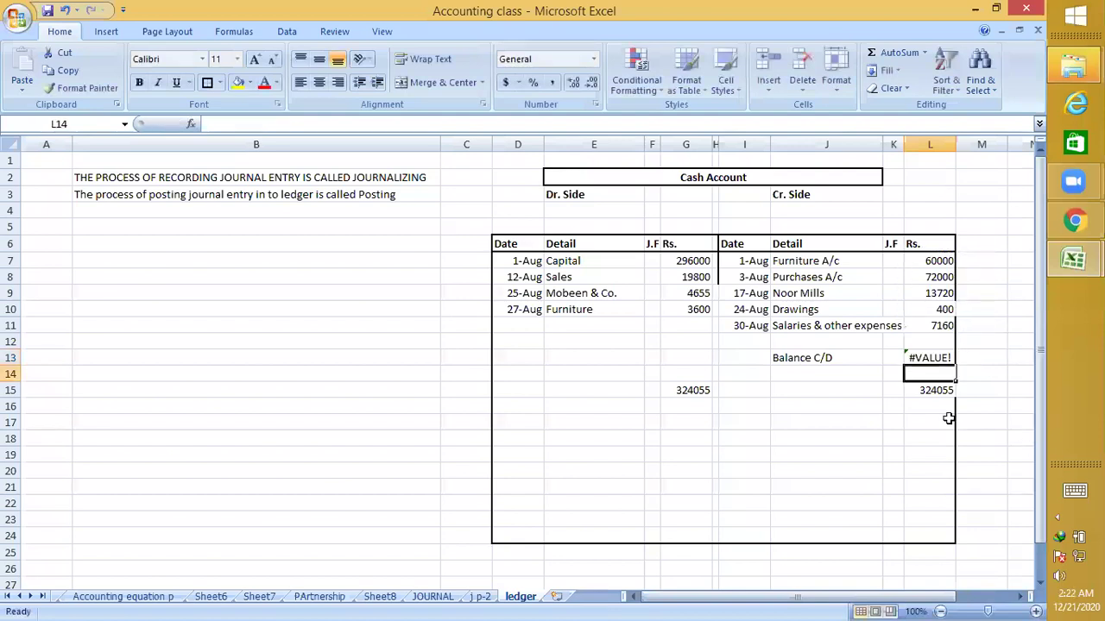
Remove the subtracted range L7:L11 from the formula in L13, leaving =324055
key("Up")
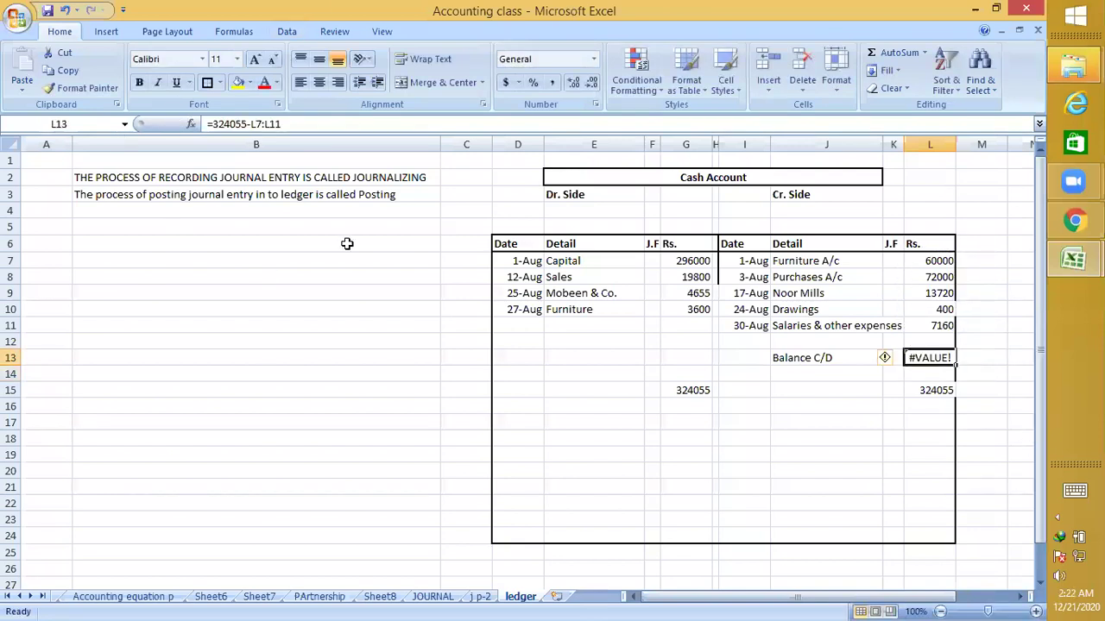
left_click(315, 125)
key("BackSpace")
key("BackSpace")
key("BackSpace")
key("BackSpace")
key("BackSpace")
key("BackSpace")
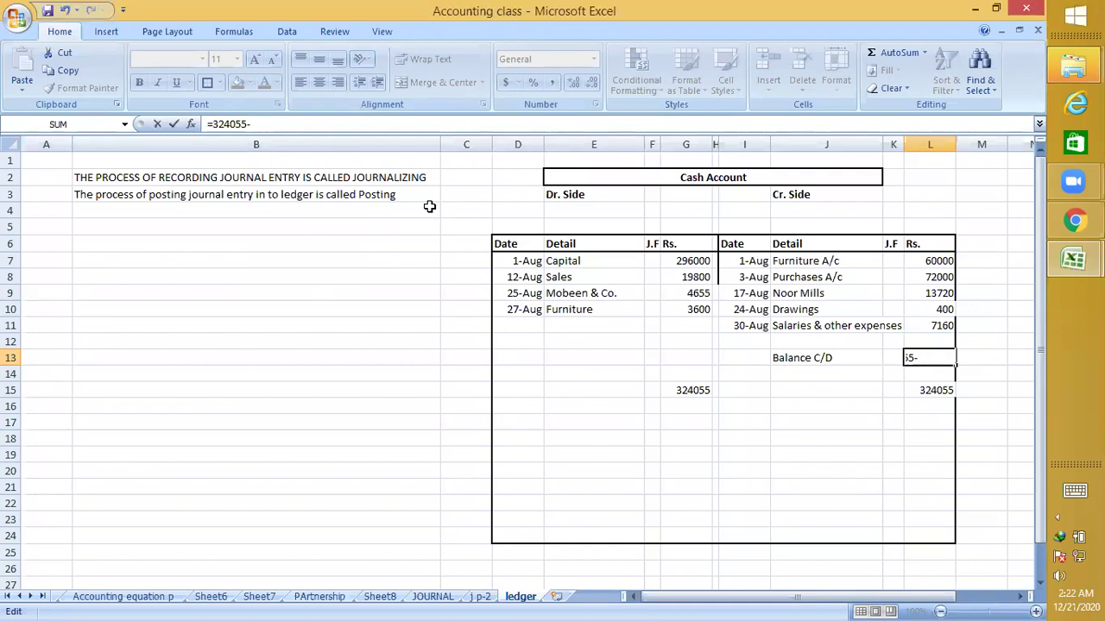
key("Return")
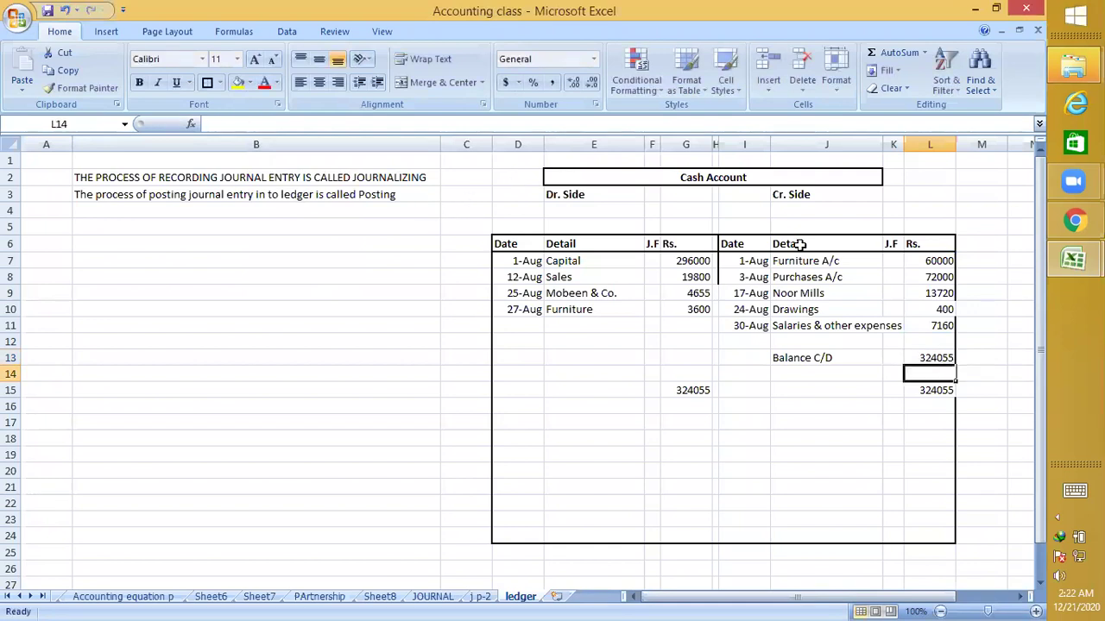
left_click_drag(941, 260, 927, 322)
left_click(989, 256)
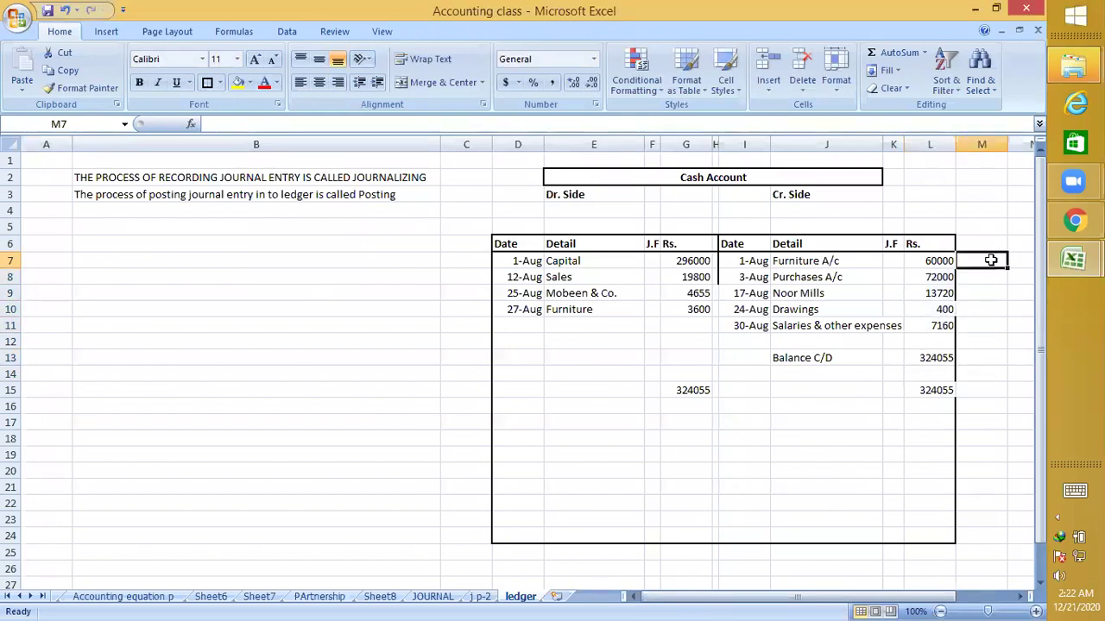
left_click_drag(944, 261, 929, 323)
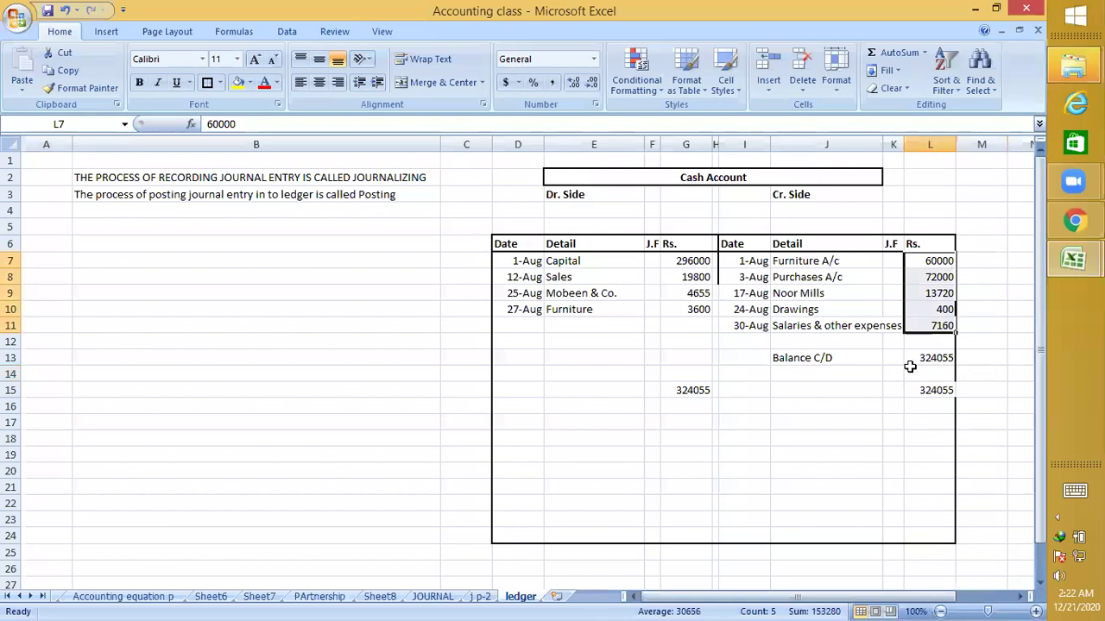
left_click(938, 358)
left_click(250, 124)
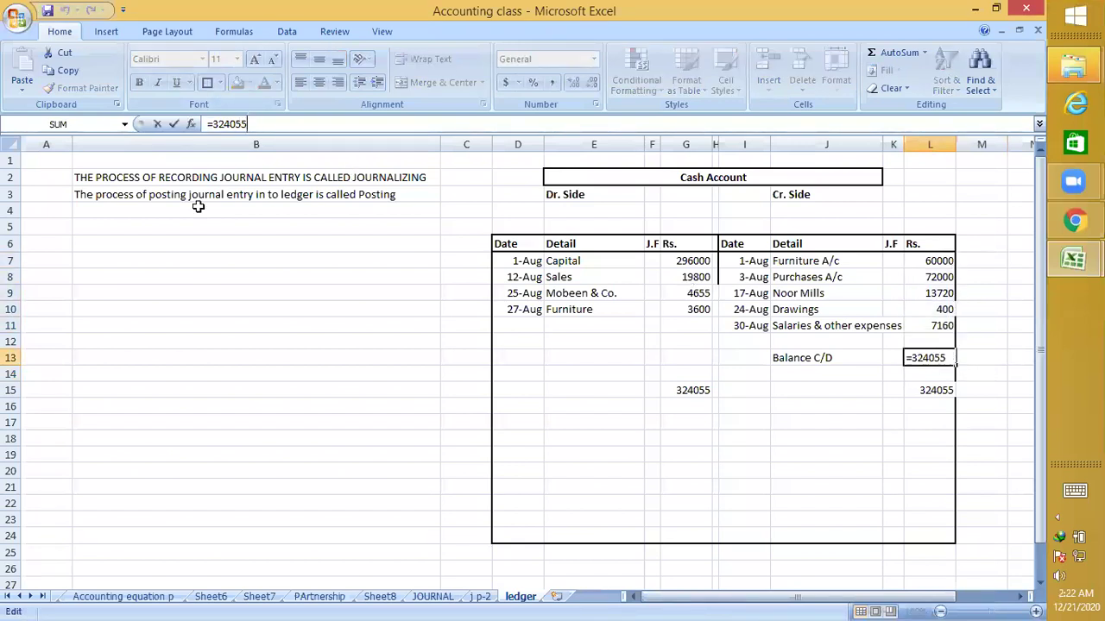
type("-1")
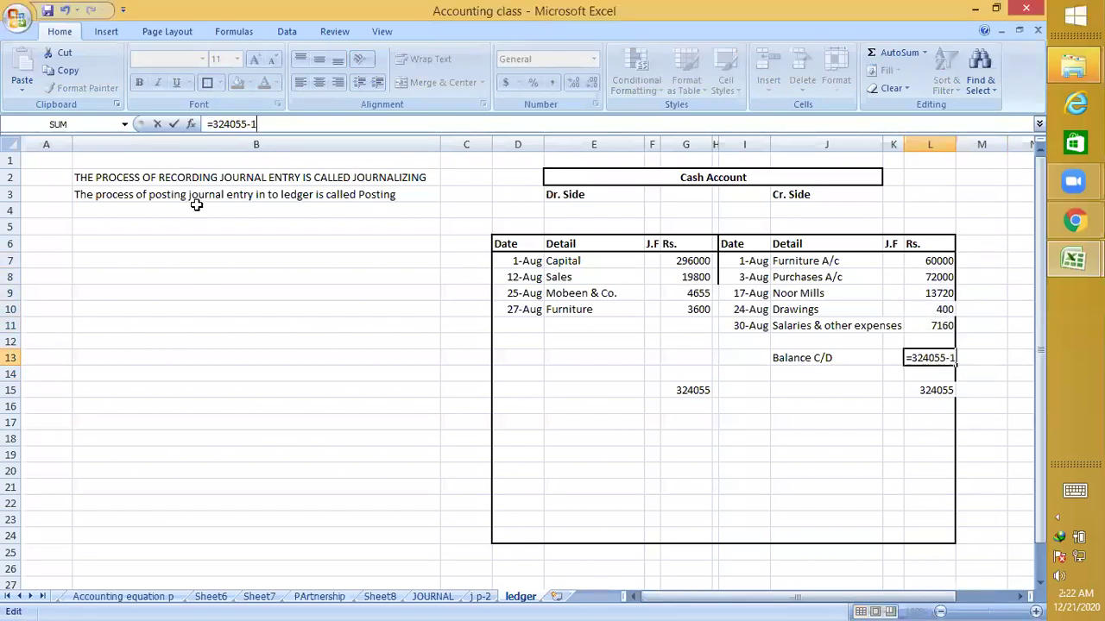
type("53280")
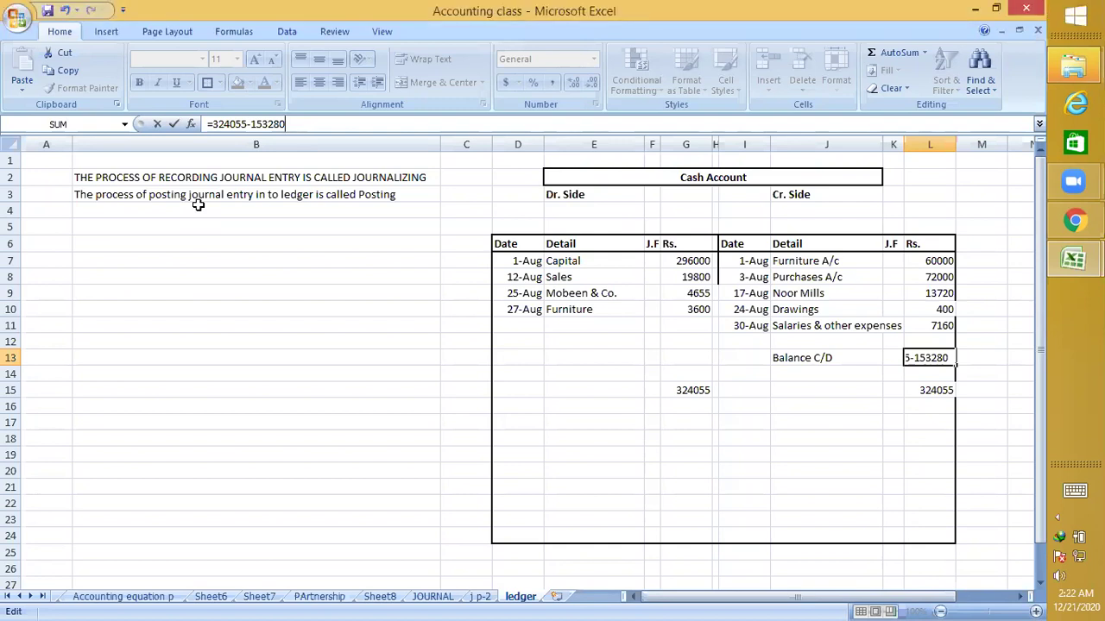
key("Return")
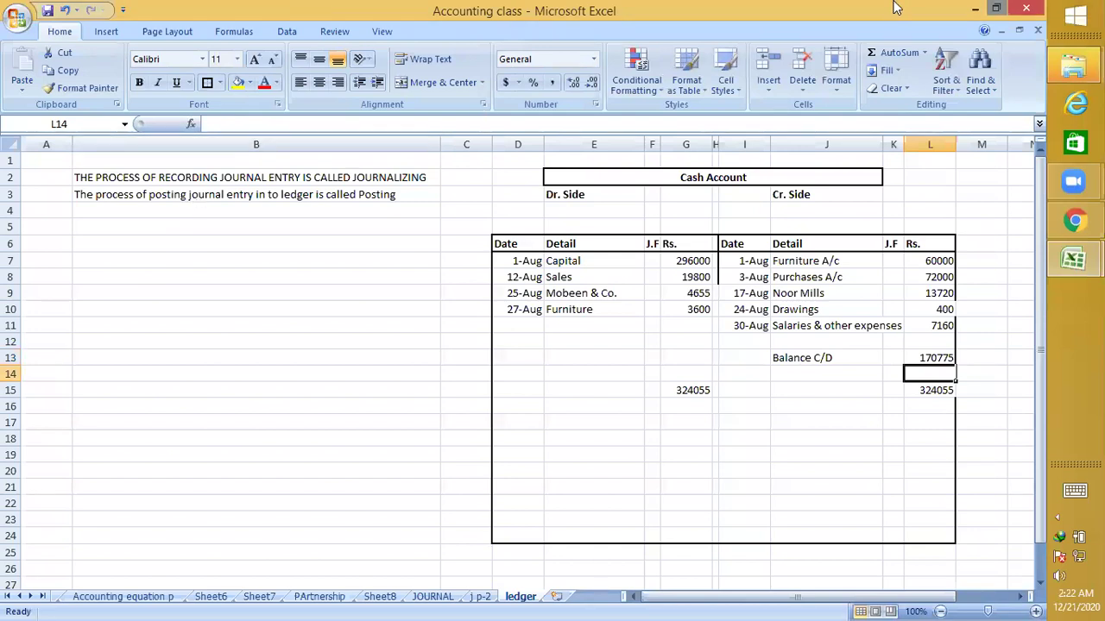
Check the sum of L7:L13 and put an outline border around the totals in L15 and G15
left_click_drag(939, 261, 937, 353)
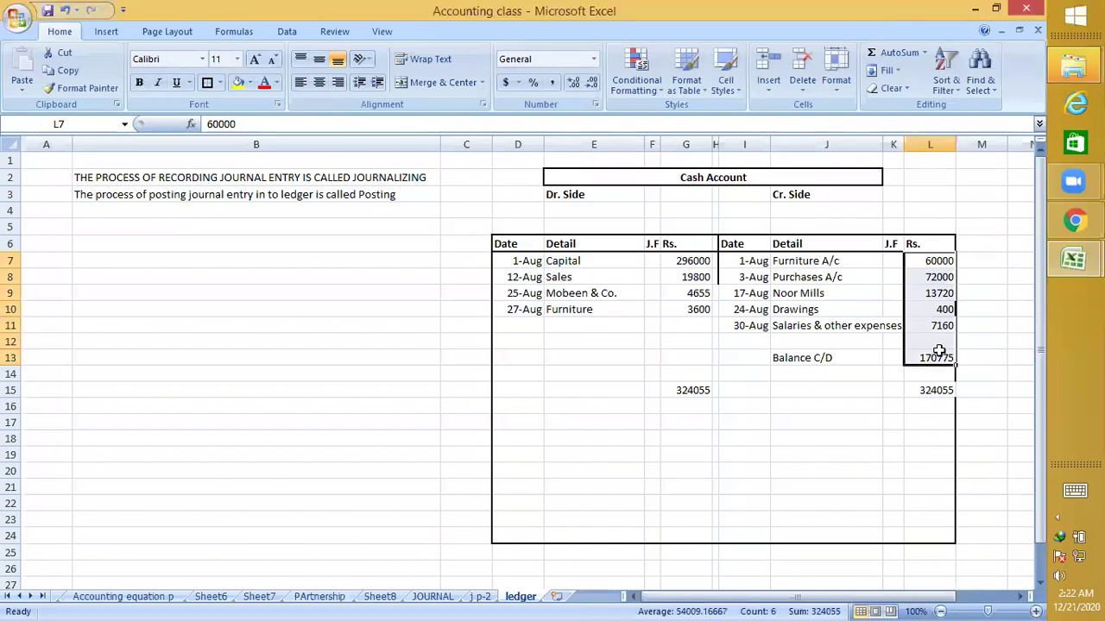
left_click(936, 389)
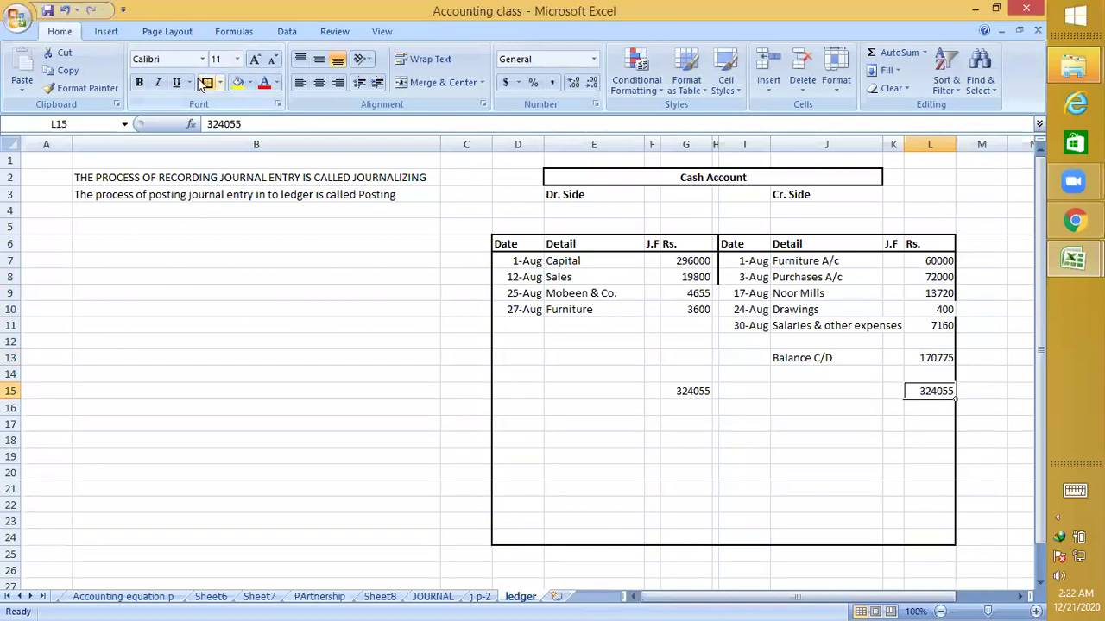
left_click(679, 391)
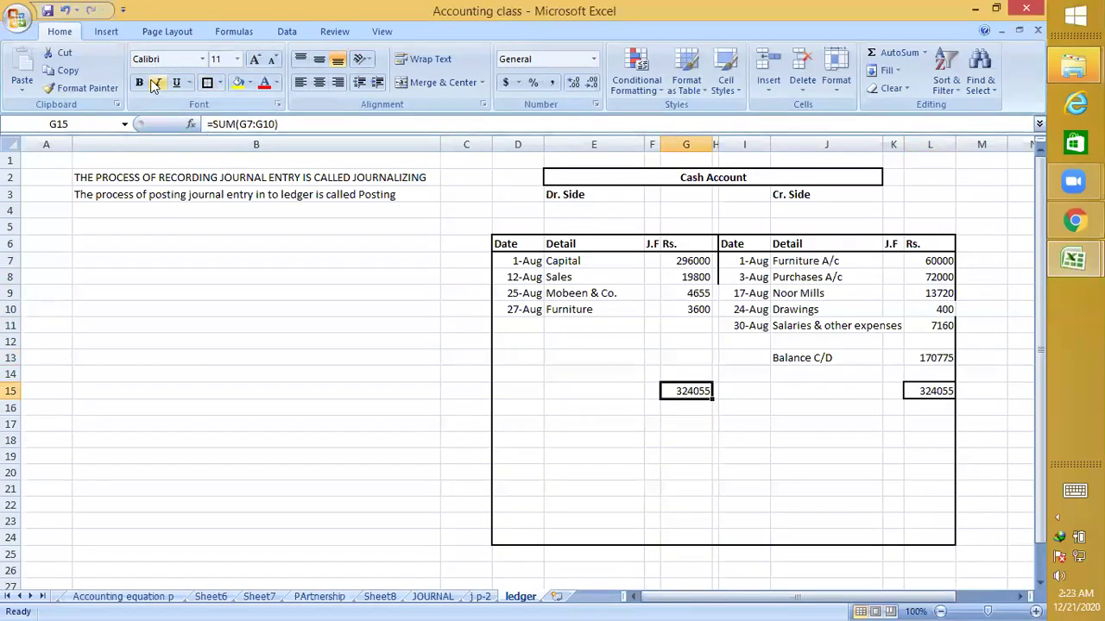
left_click(205, 83)
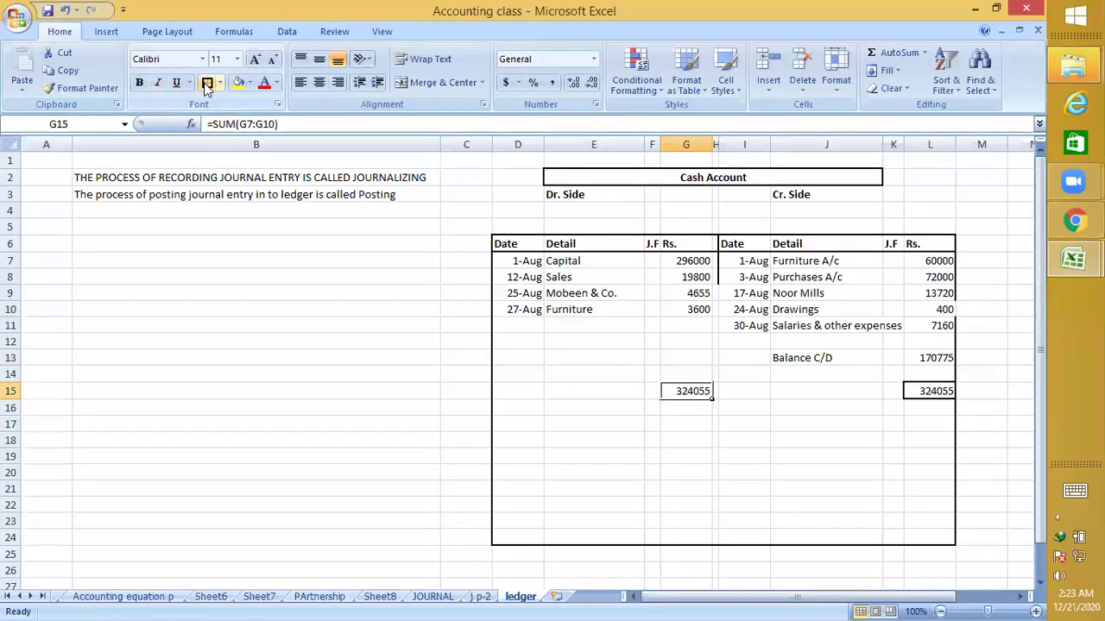
left_click(584, 358)
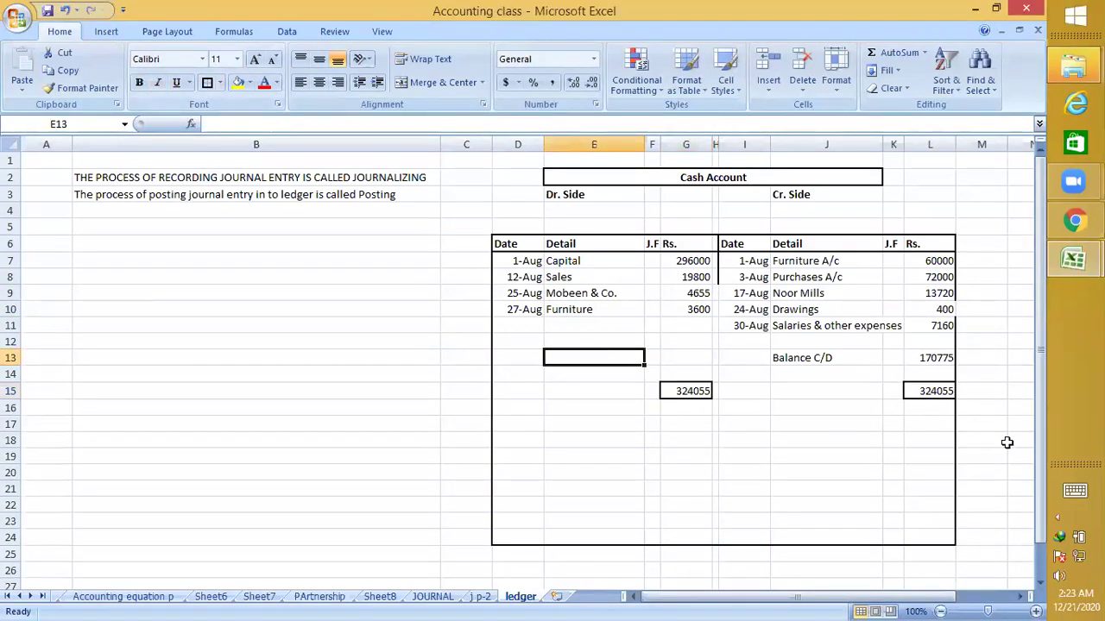
Enter the detail Balance B/F in cell E17 on the debit side of the Cash Account
left_click(945, 359)
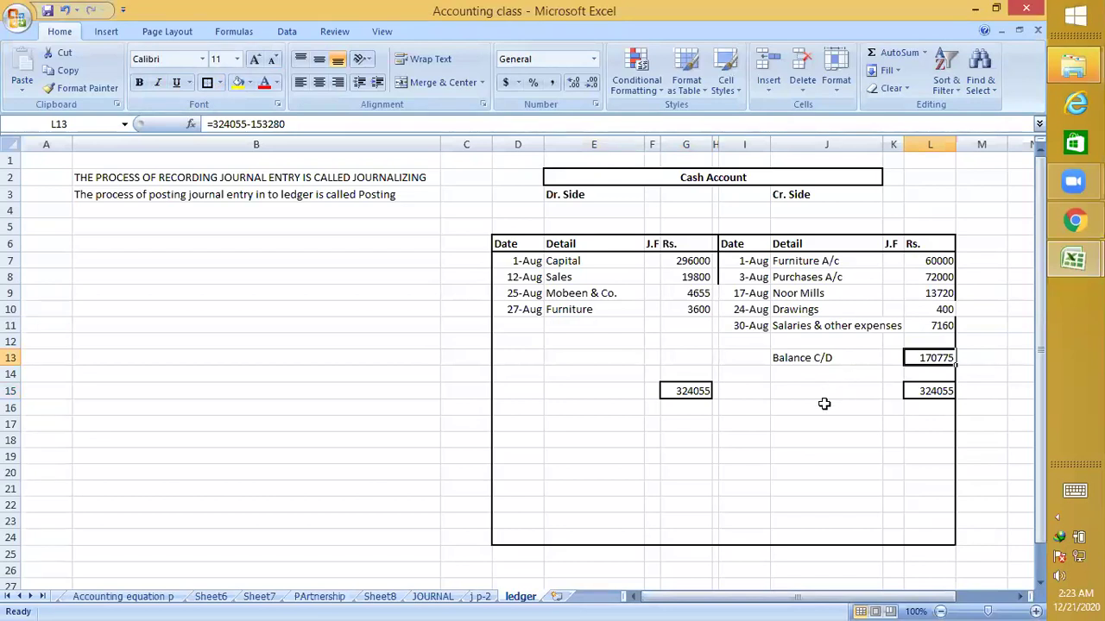
left_click(560, 423)
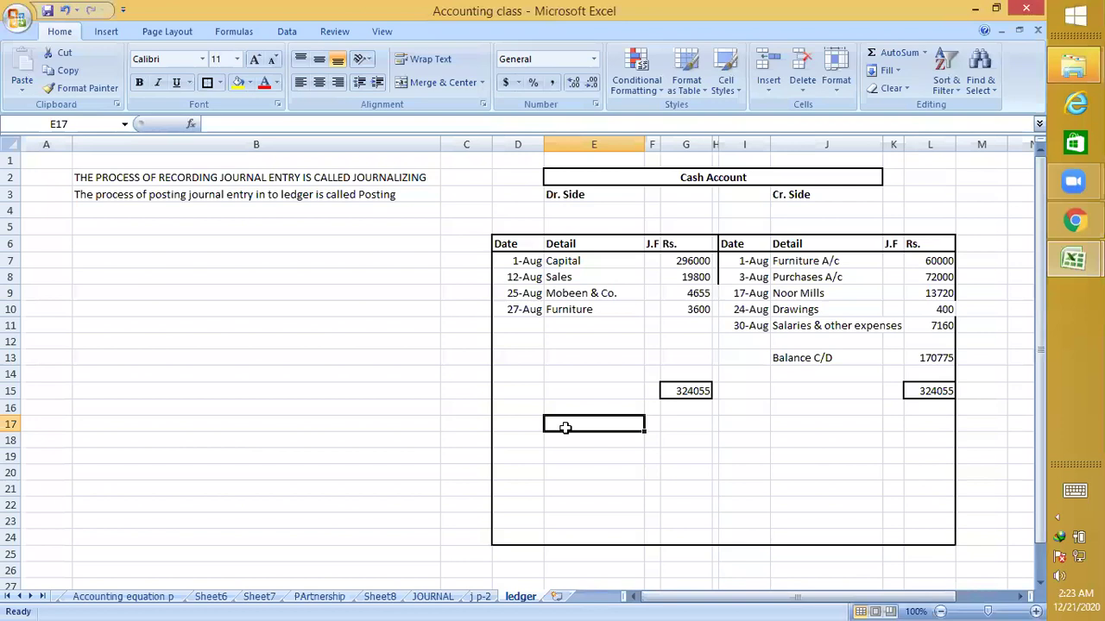
type("Balance ")
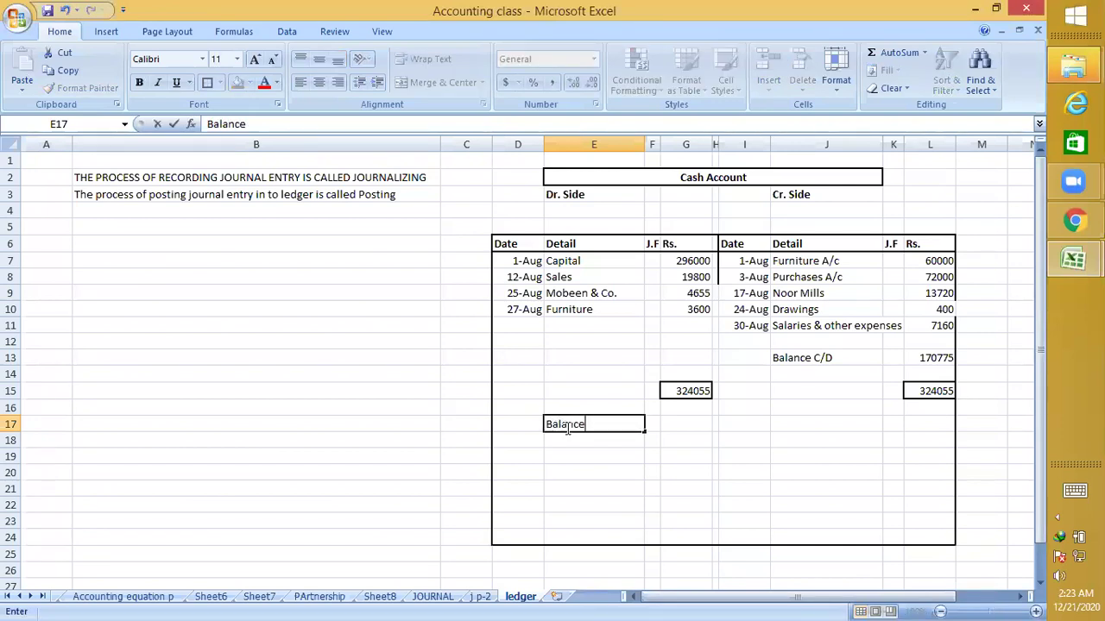
type("B")
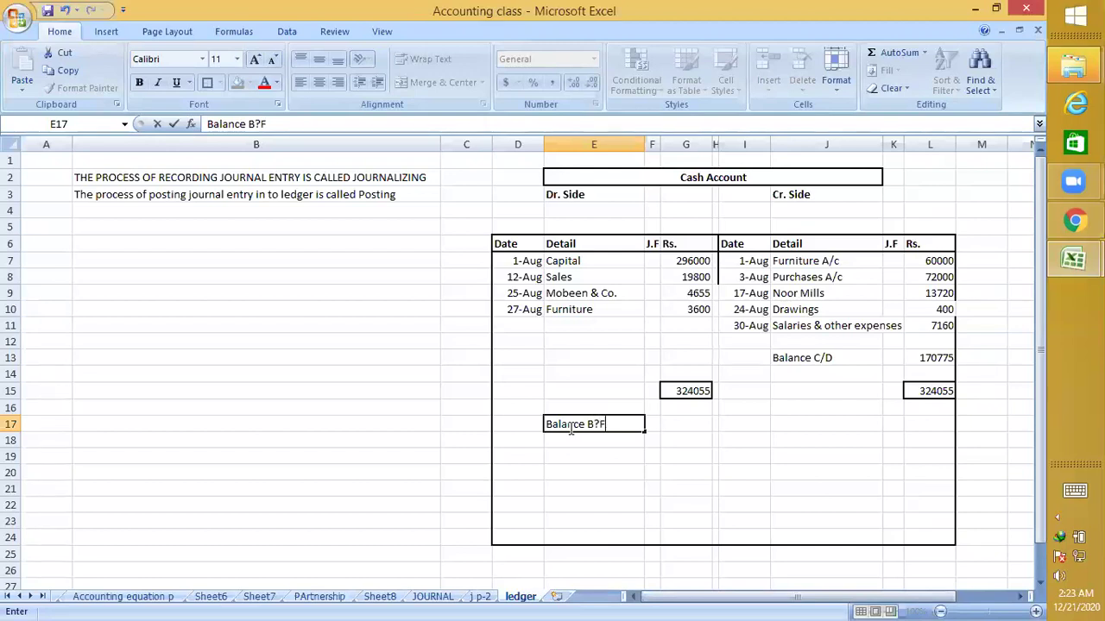
key("BackSpace")
key("BackSpace")
key("Tab")
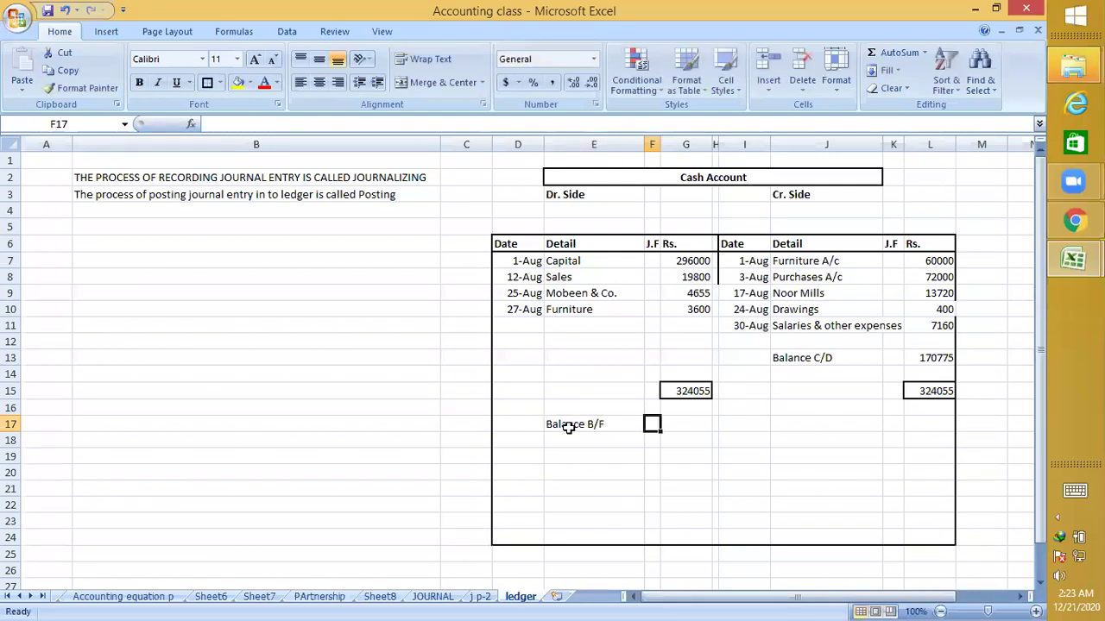
Copy the Balance C/D amount from L13 into G17 as the Balance B/F amount
key("Right")
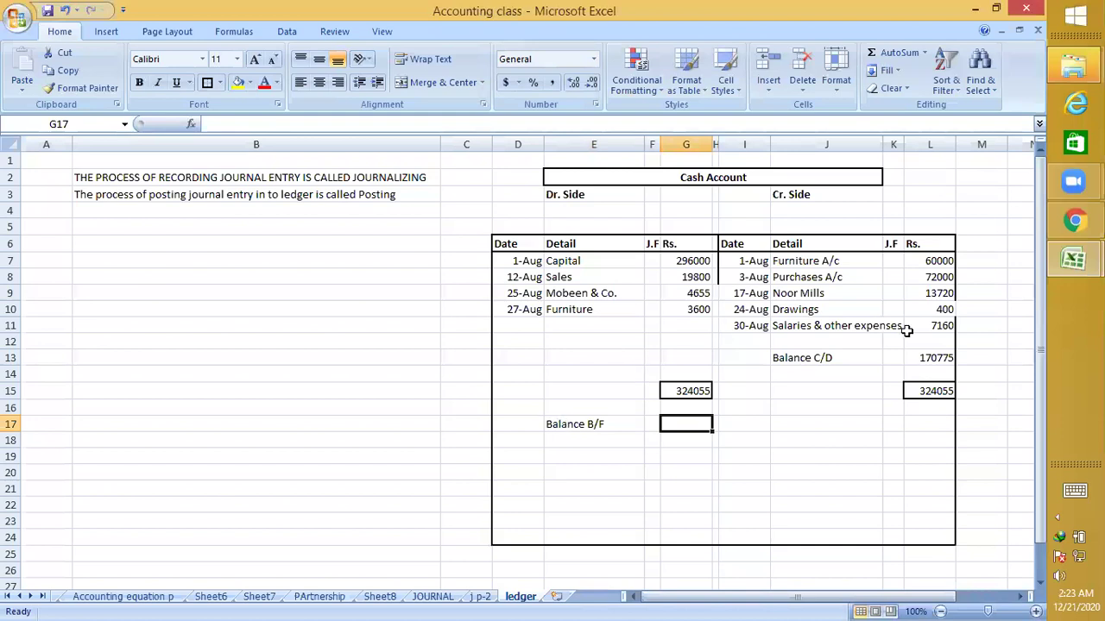
left_click(940, 362)
key("ctrl+c")
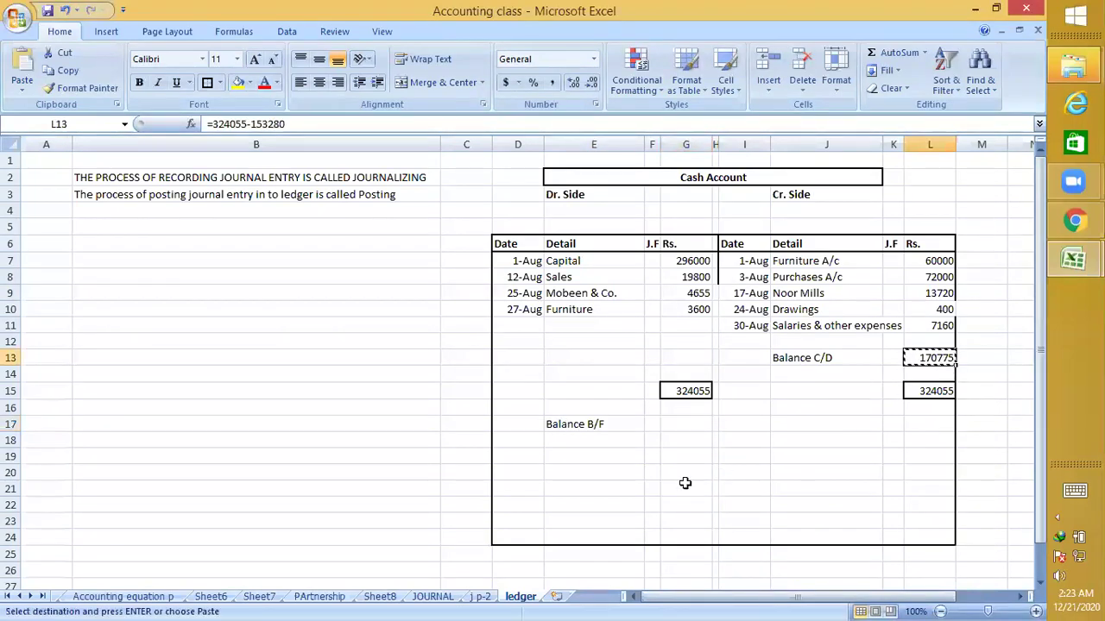
left_click(693, 424)
key("ctrl+v")
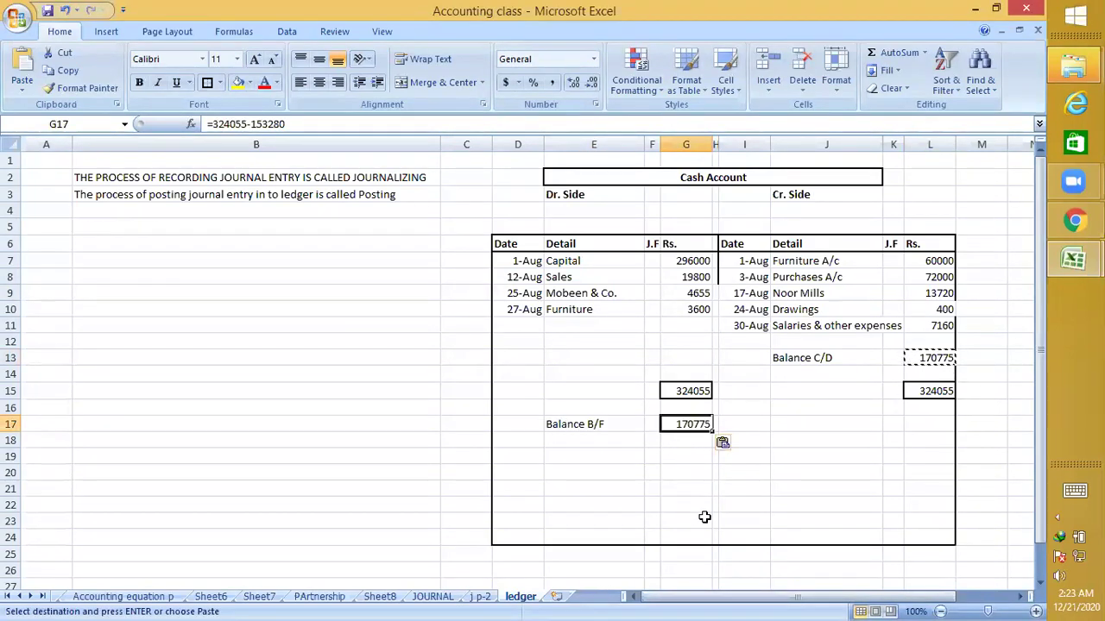
left_click(829, 505)
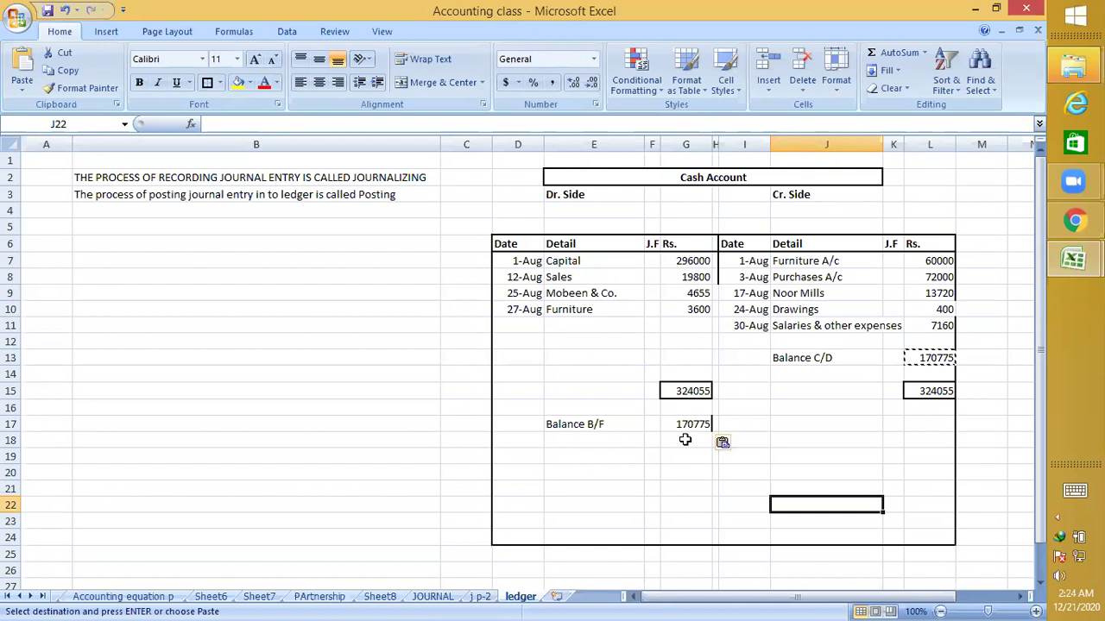
Review the credit amounts in L7:L11 and the Balance C/D formula in L13
scroll(684, 440, "down", 5)
scroll(684, 440, "up", 5)
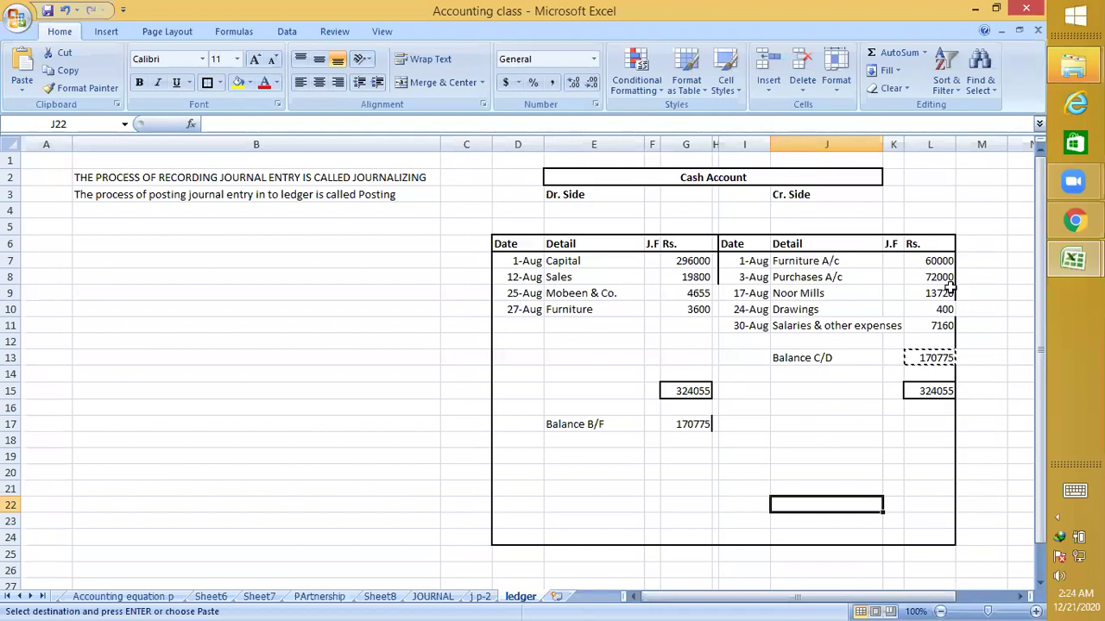
left_click(934, 261)
left_click_drag(934, 271, 939, 326)
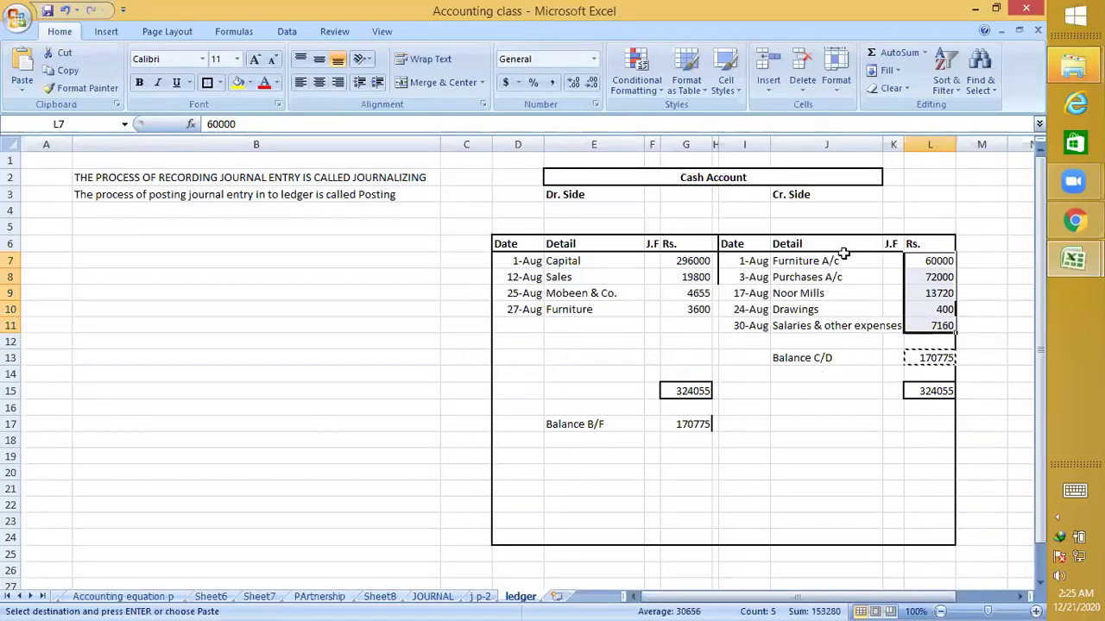
left_click(941, 360)
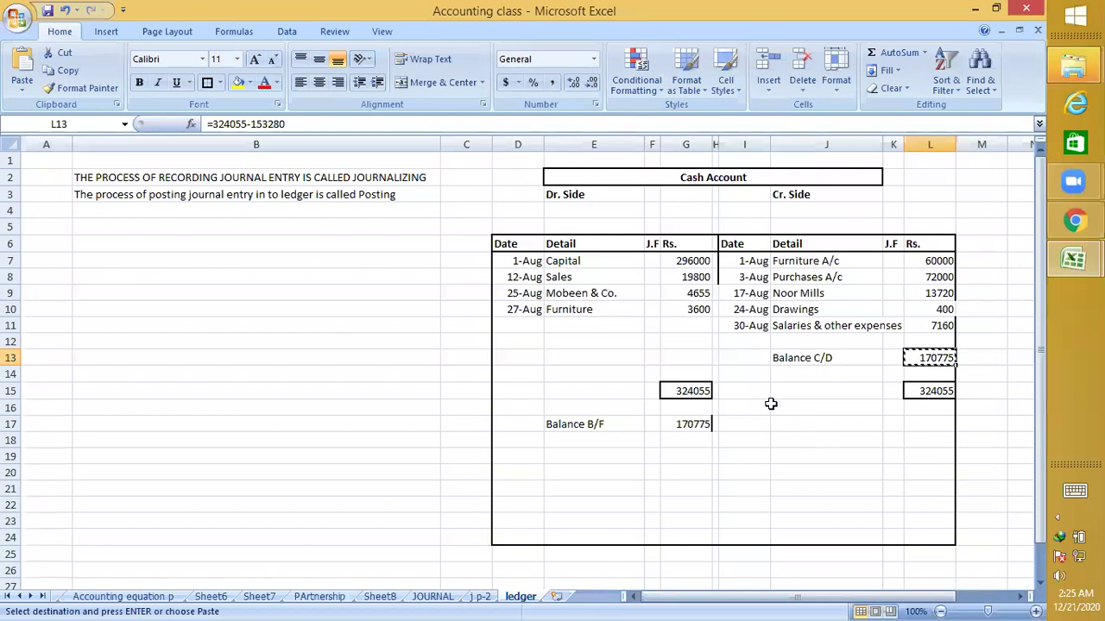
Copy the whole Cash Account block D2:L25 and paste it below, starting at D31
left_click(506, 179)
mouse_move(506, 180)
left_mouse_down()
mouse_move(683, 333)
mouse_move(809, 503)
mouse_move(946, 554)
left_mouse_up()
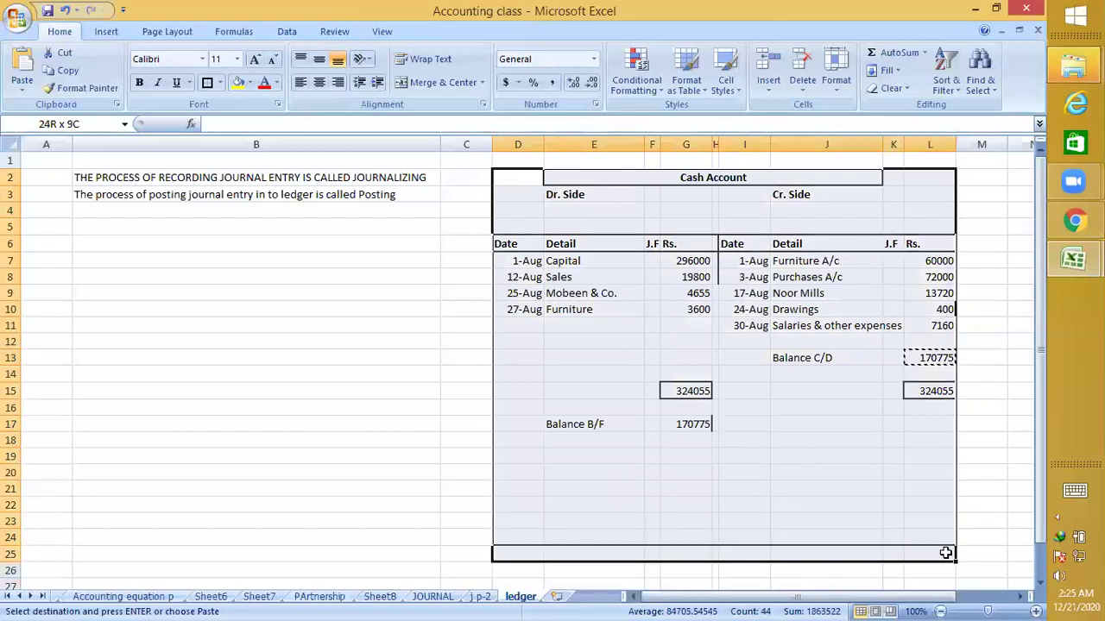
key("ctrl+c")
scroll(776, 451, "down", 4)
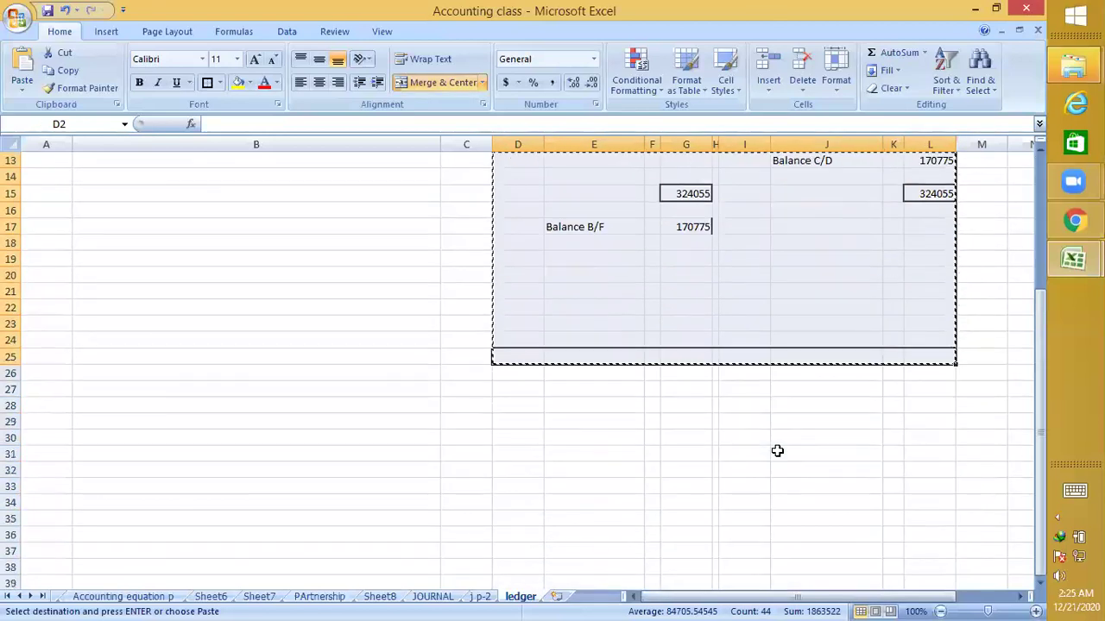
left_click(522, 457)
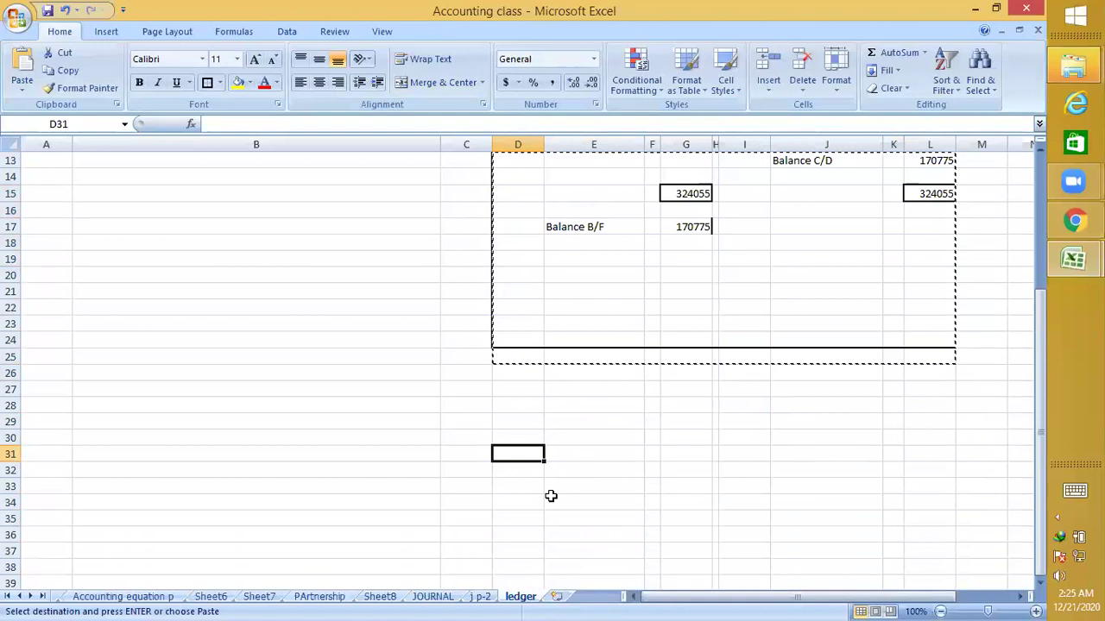
key("ctrl+v")
scroll(604, 474, "down", 2)
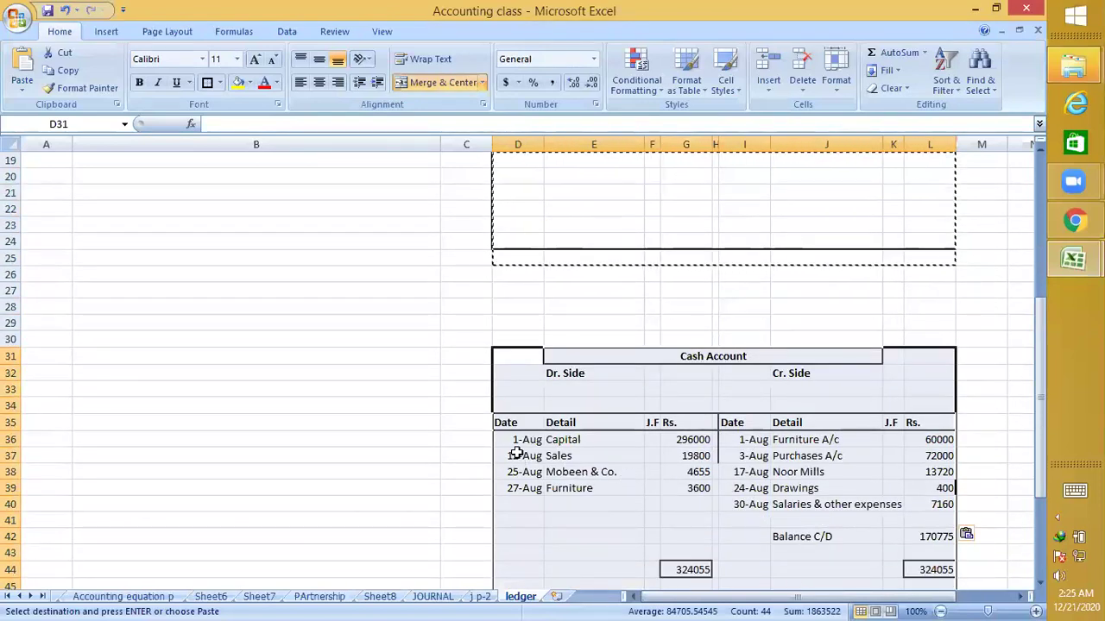
Clear all entries, totals and balances below the headings of the copied account, from row 36 down
left_click_drag(518, 440, 922, 585)
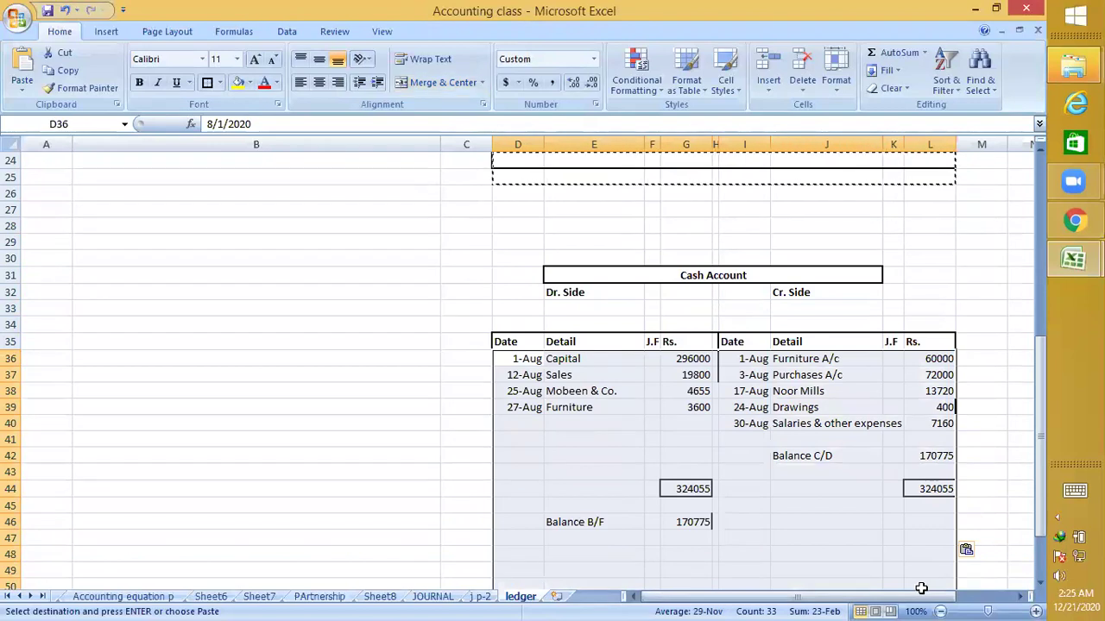
key("Delete")
left_click(786, 456)
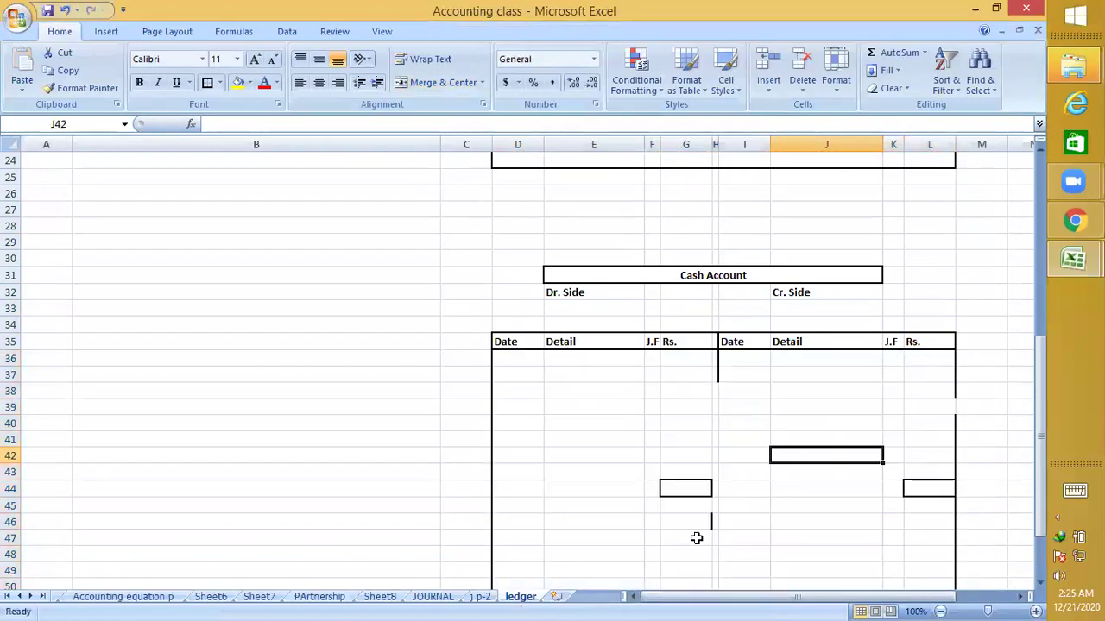
left_click(684, 480)
Clear the Cash Account title from E31 in the copied account layout
scroll(648, 355, "up", 2)
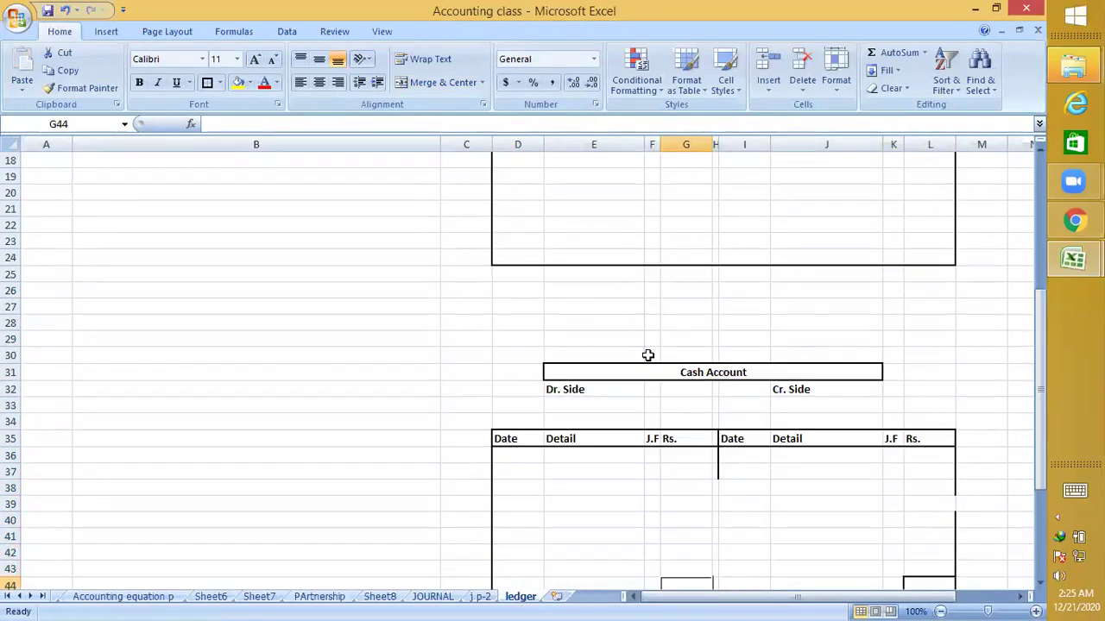
left_click(680, 372)
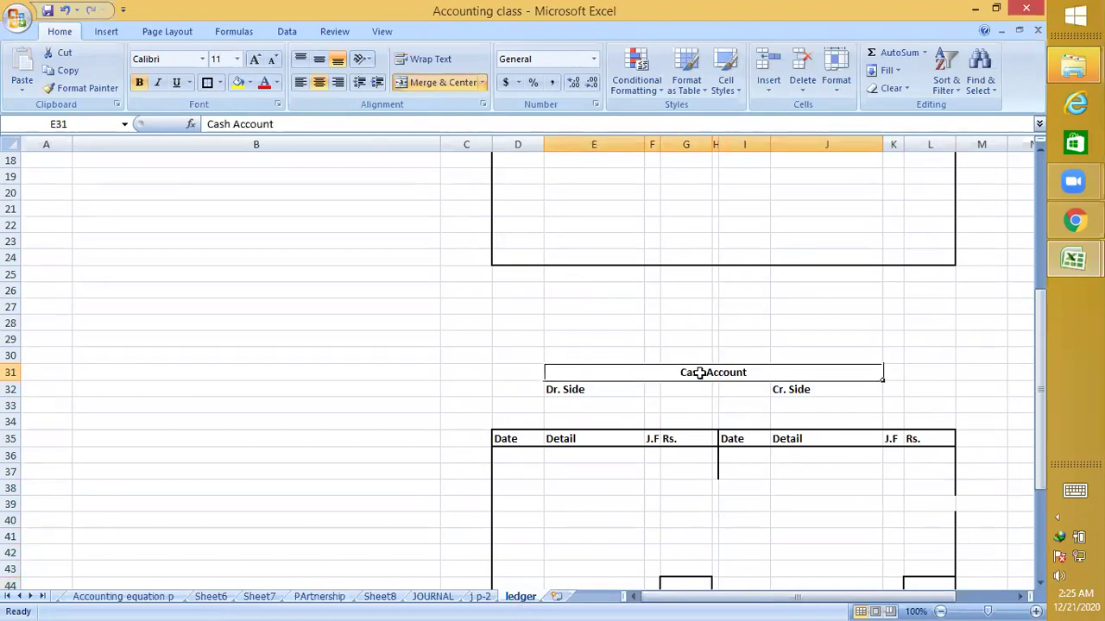
key("Delete")
left_click(776, 518)
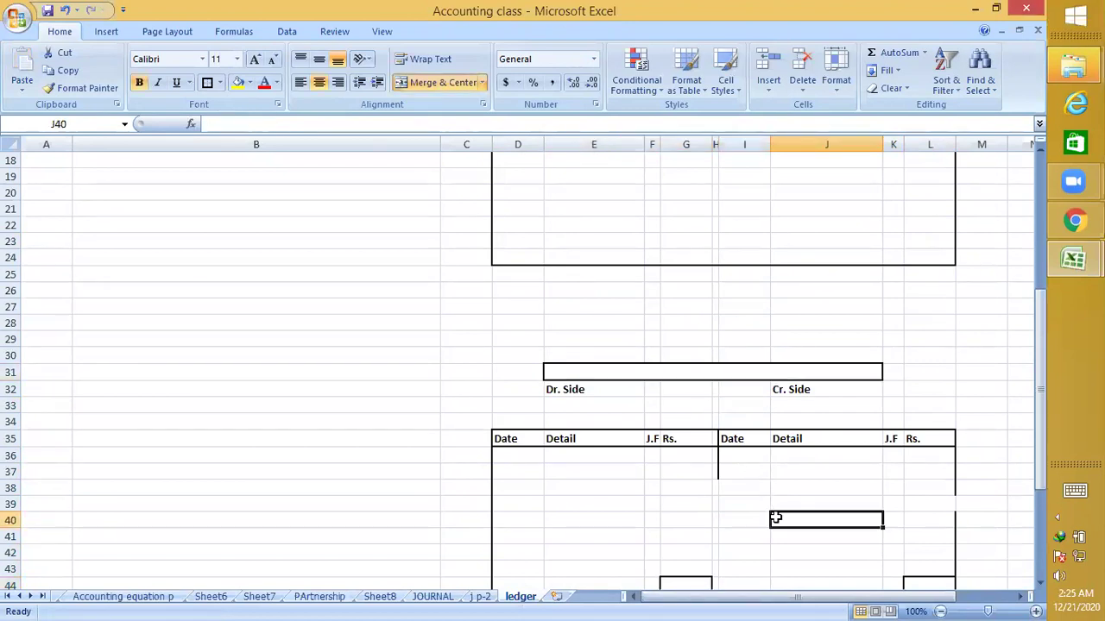
scroll(800, 572, "down", 4)
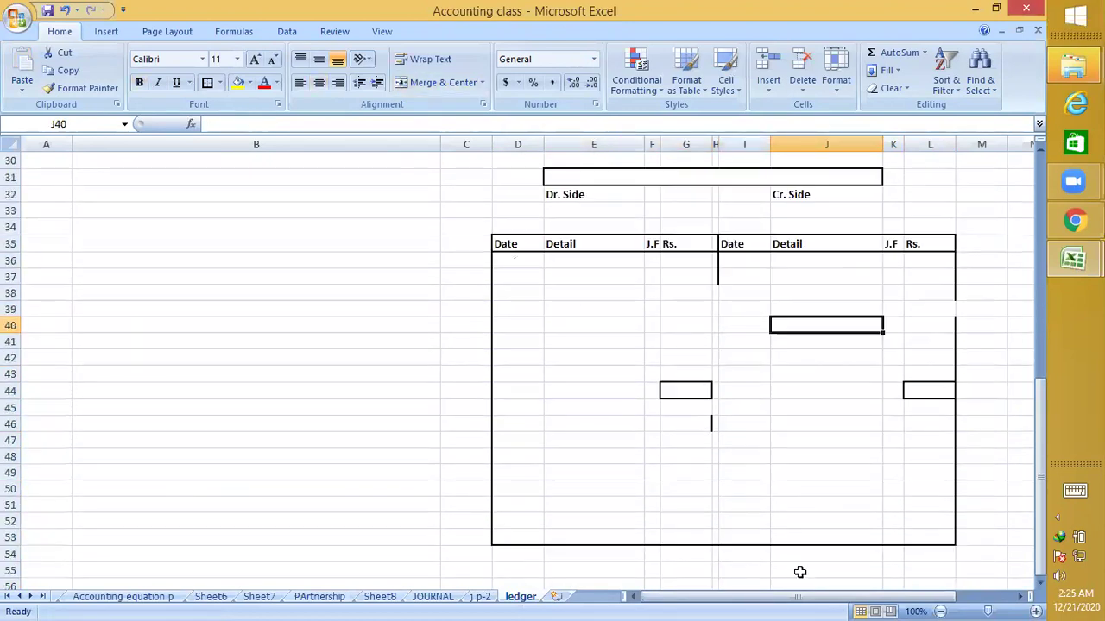
left_click(354, 372)
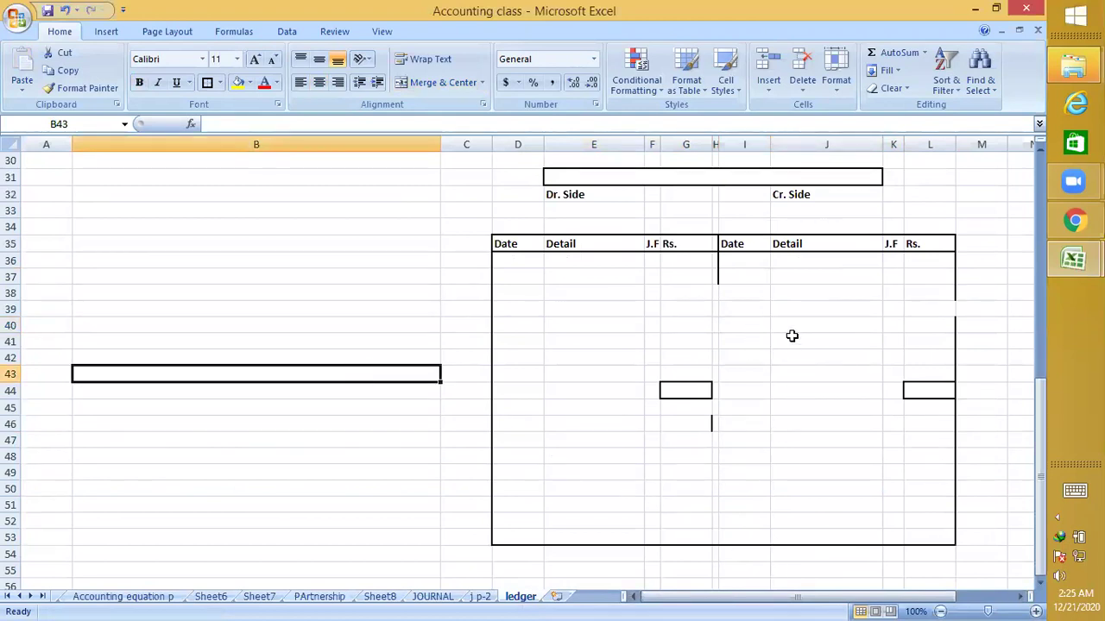
scroll(762, 377, "up", 2)
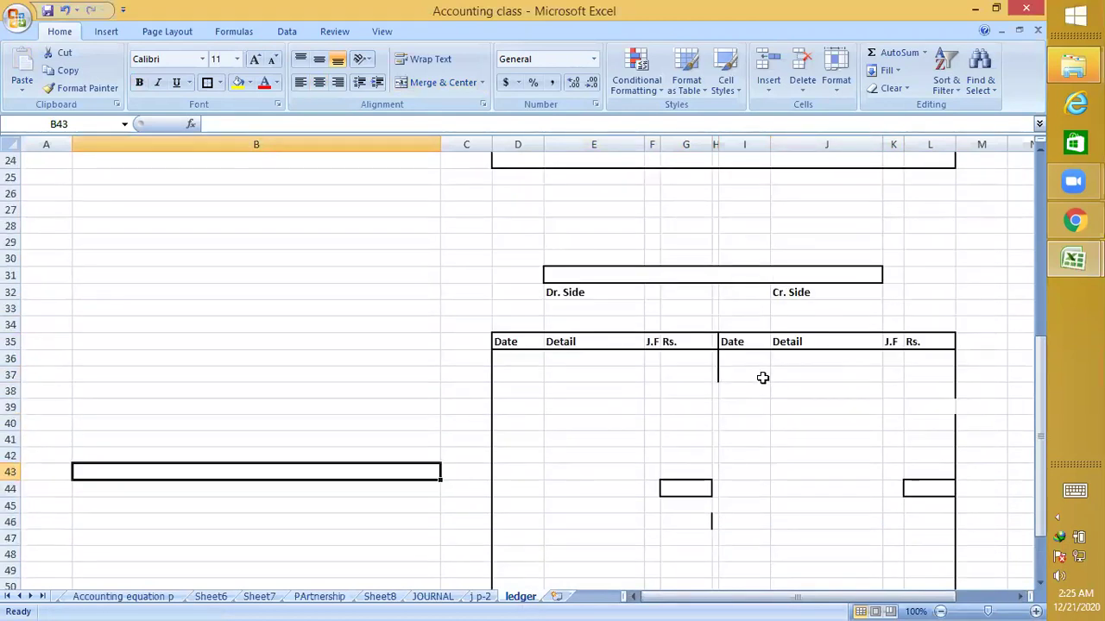
scroll(748, 386, "up", 3)
scroll(747, 386, "down", 3)
Examine the first 1-Aug journal entry for Cash A/c and Capital A/c on the j p-2 sheet
left_click(480, 596)
scroll(280, 363, "up", 14)
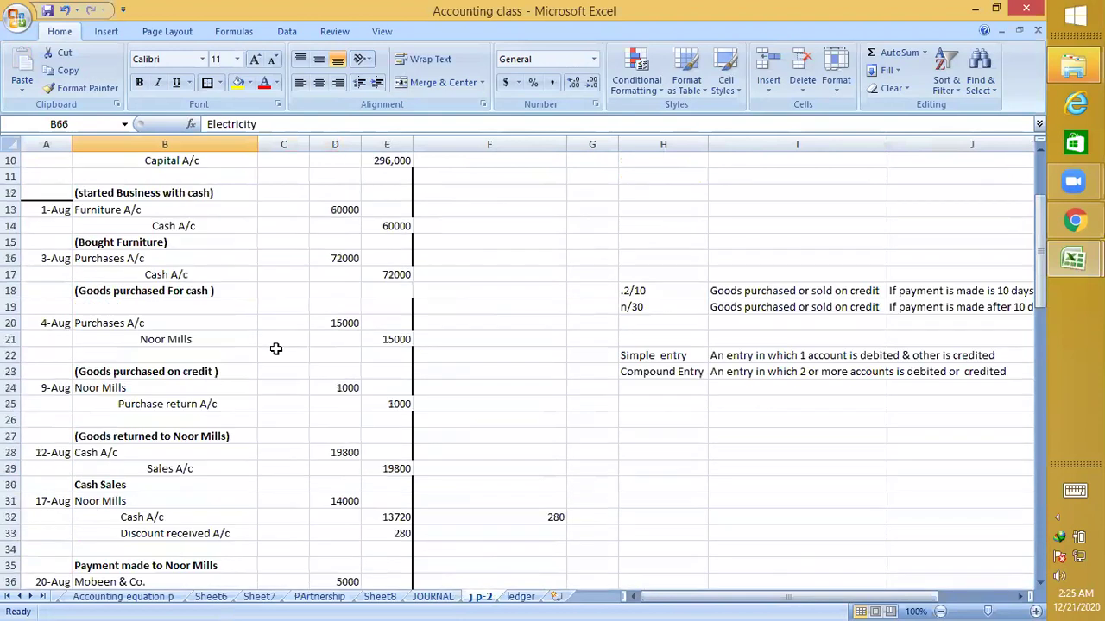
scroll(275, 348, "up", 3)
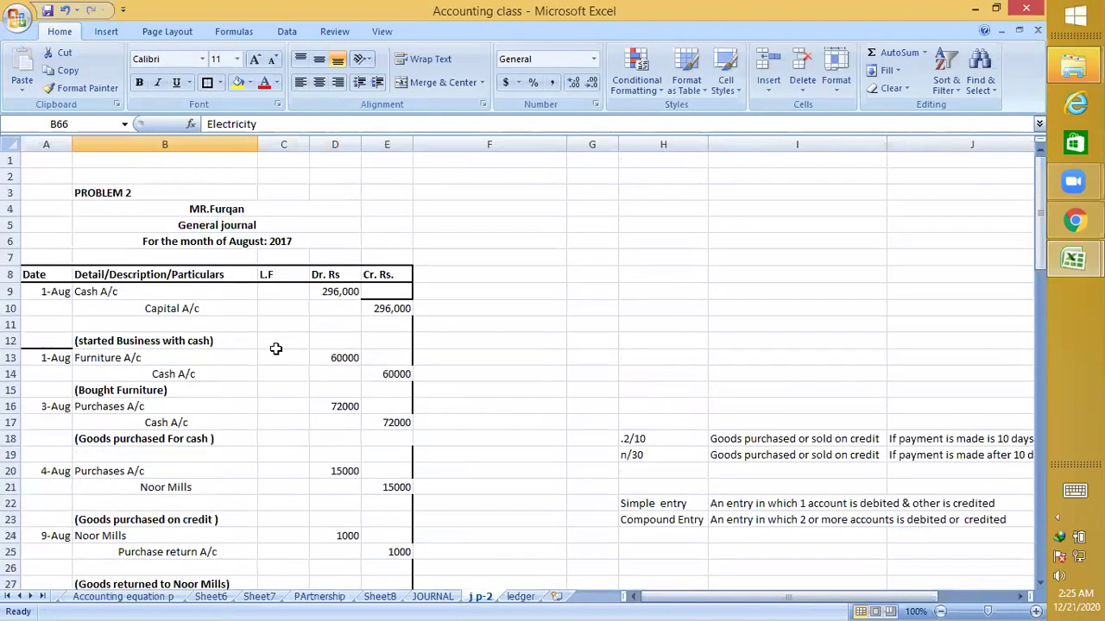
left_click(97, 292)
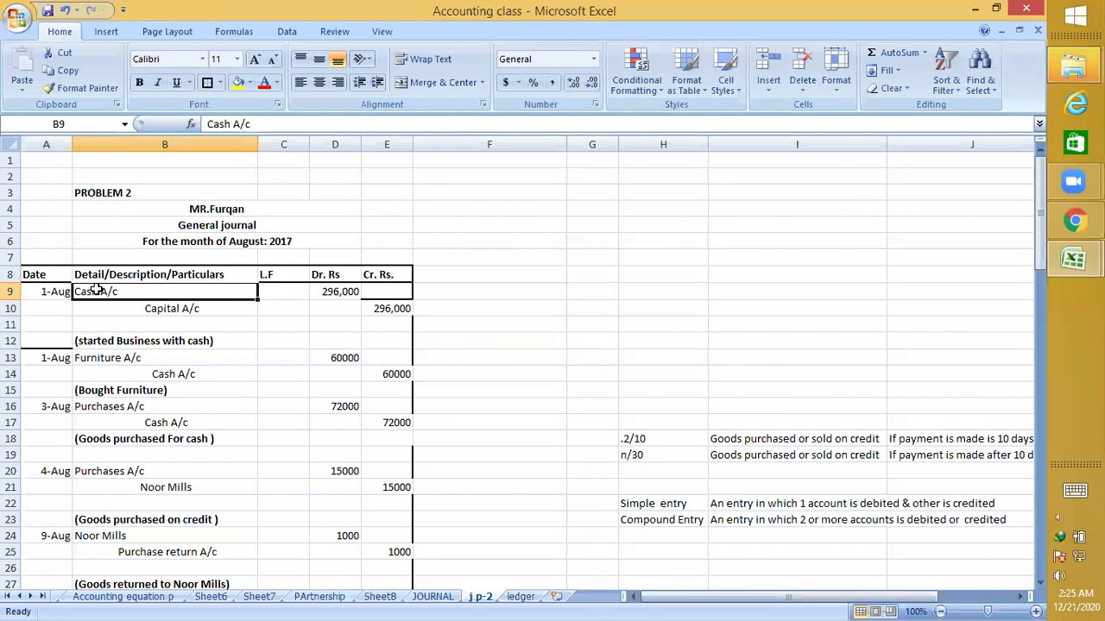
left_click(172, 306)
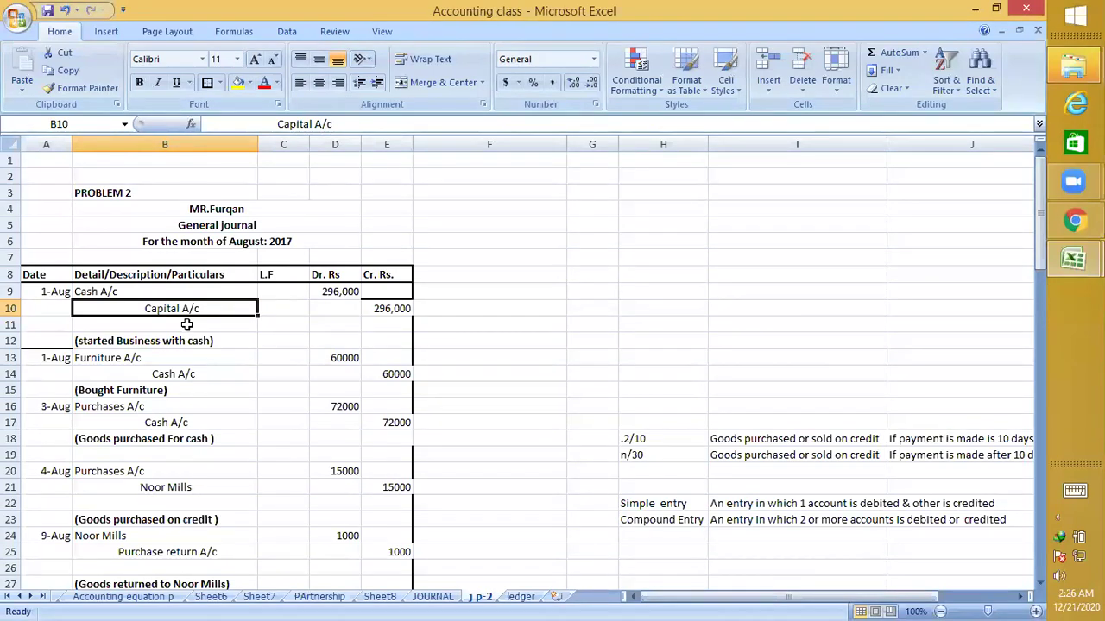
Title the copied account layout on the ledger sheet "Capital Account" in E31
left_click(519, 597)
scroll(679, 298, "up", 2)
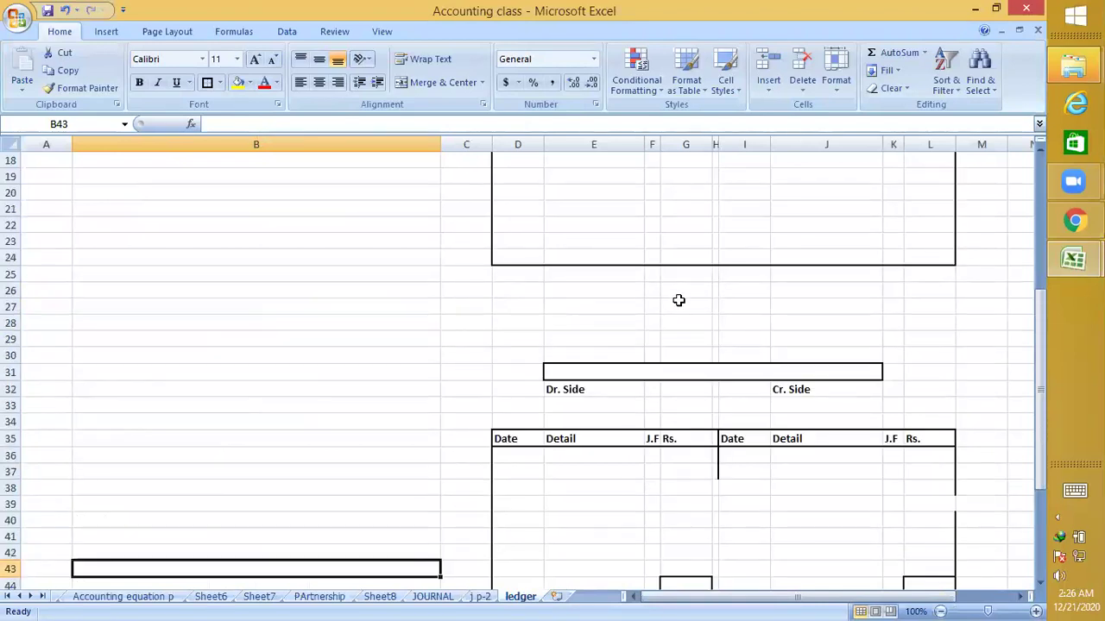
left_click(668, 376)
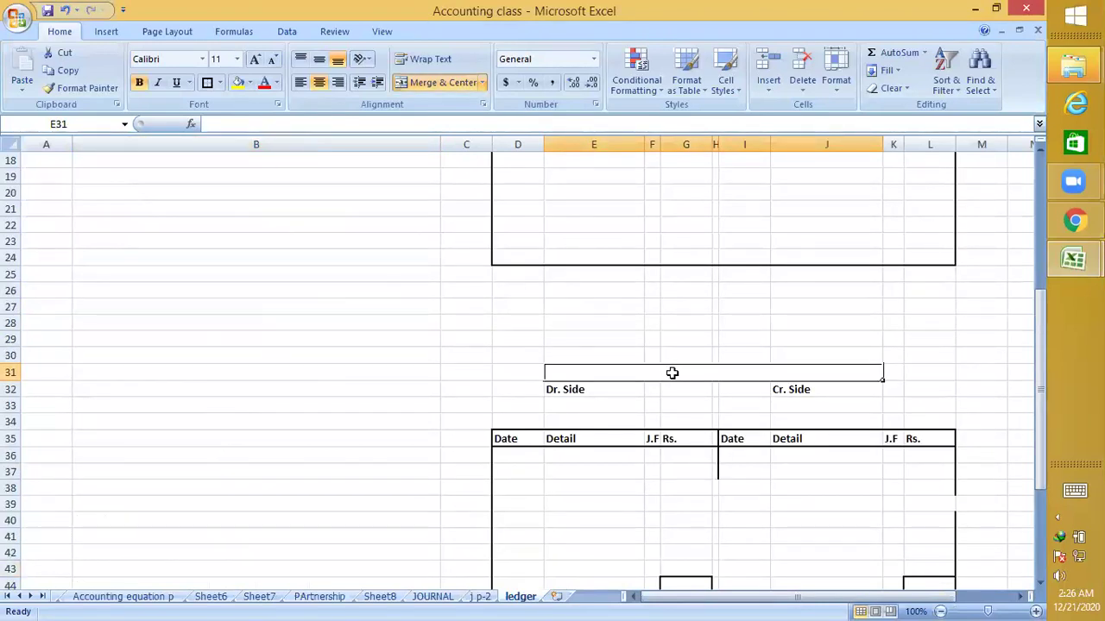
type("Capital Account")
key("Return")
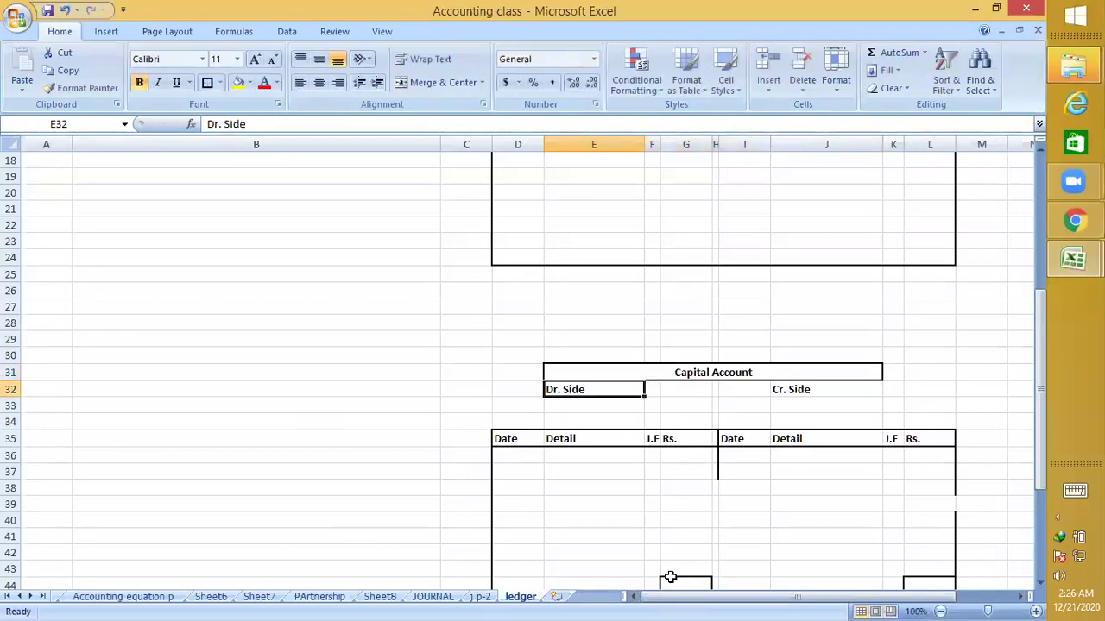
Check the first 1-Aug journal entry on j p-2 and enter 296000 as the Capital Account's credit amount in L36
left_click(480, 597)
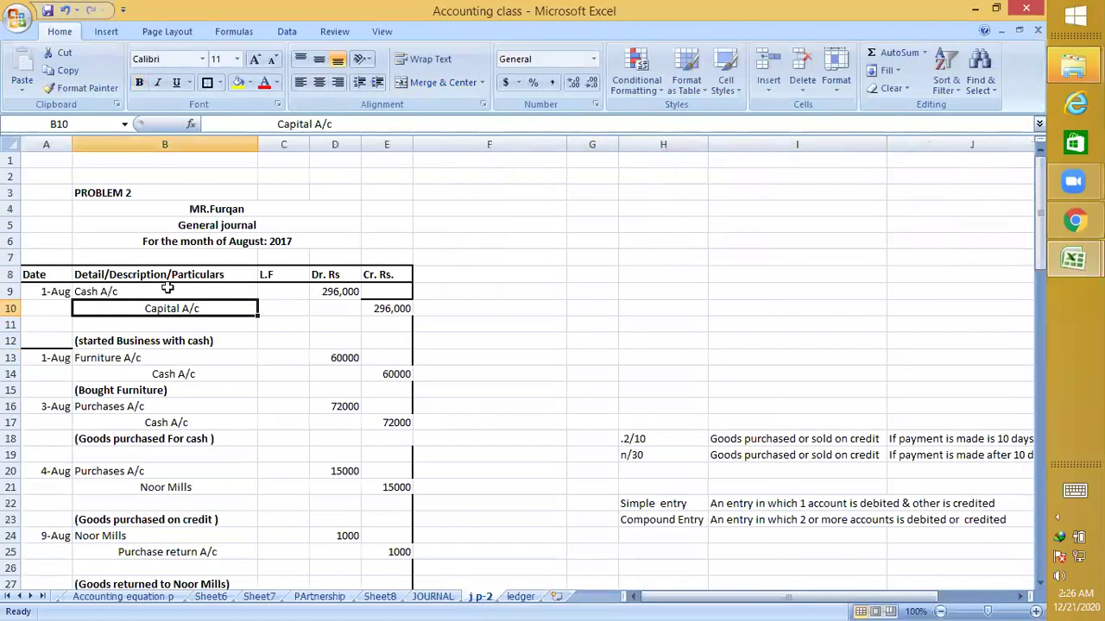
left_click(136, 293)
left_click(159, 307)
left_click(521, 596)
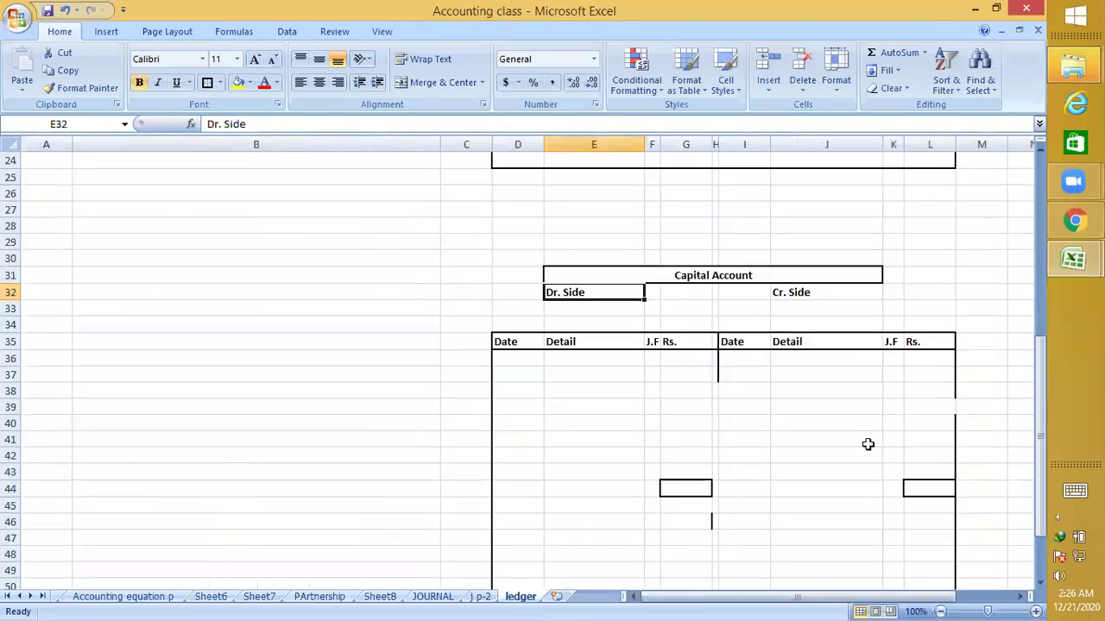
left_click(751, 483)
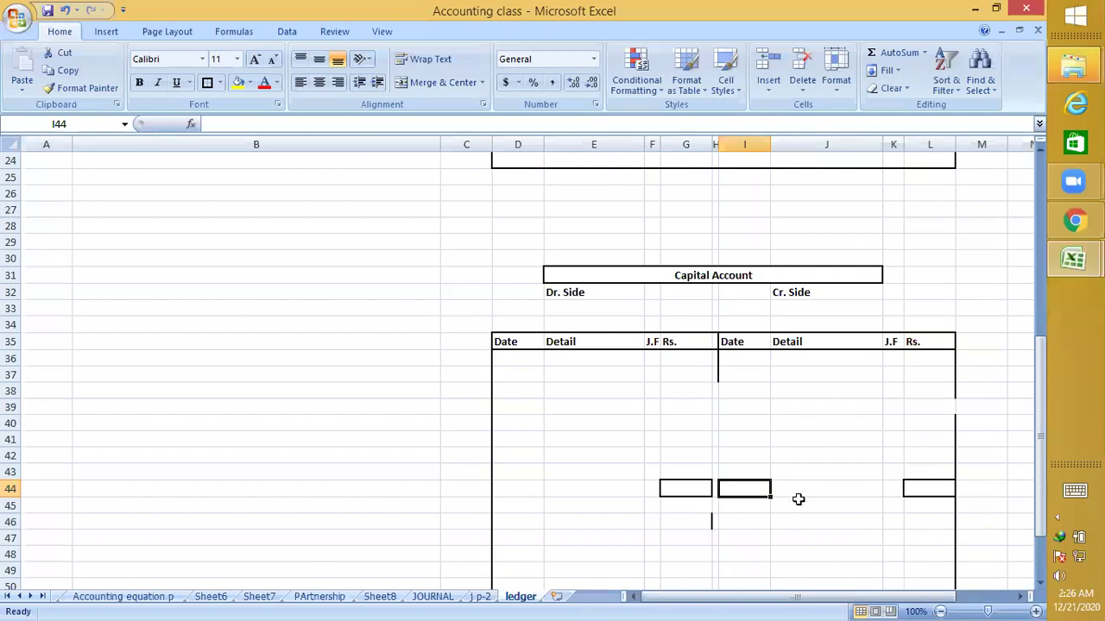
left_click(926, 357)
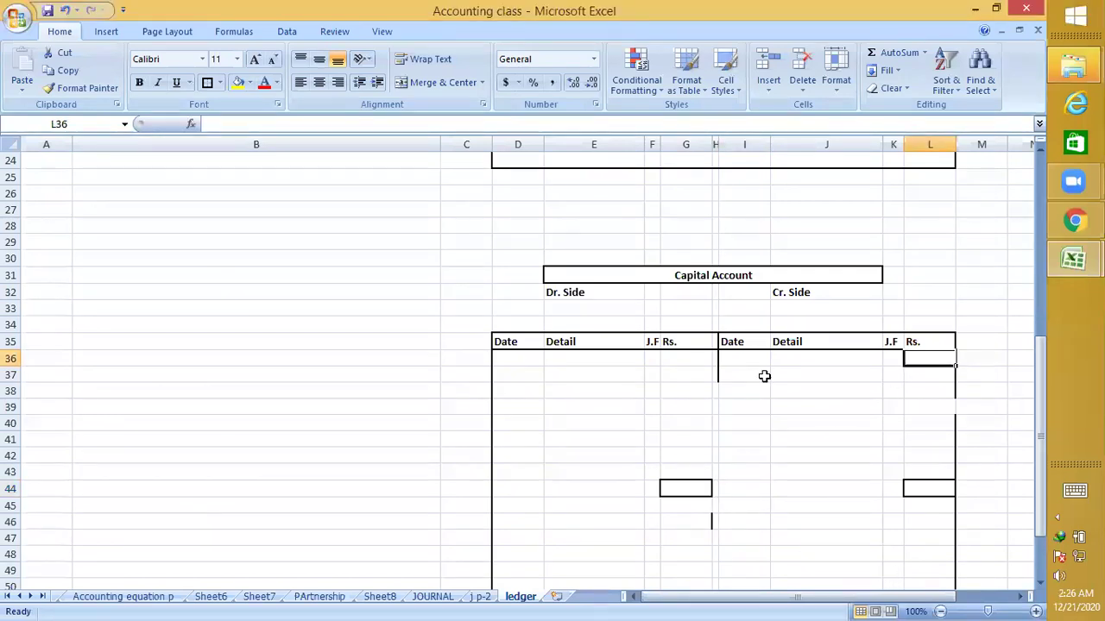
type("296000")
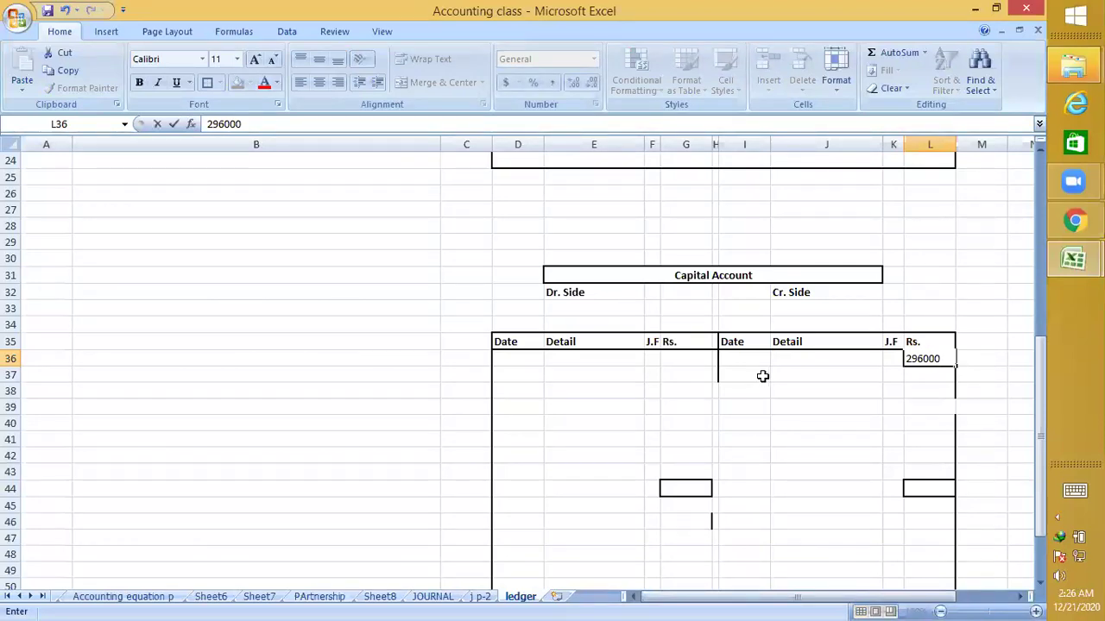
key("Left")
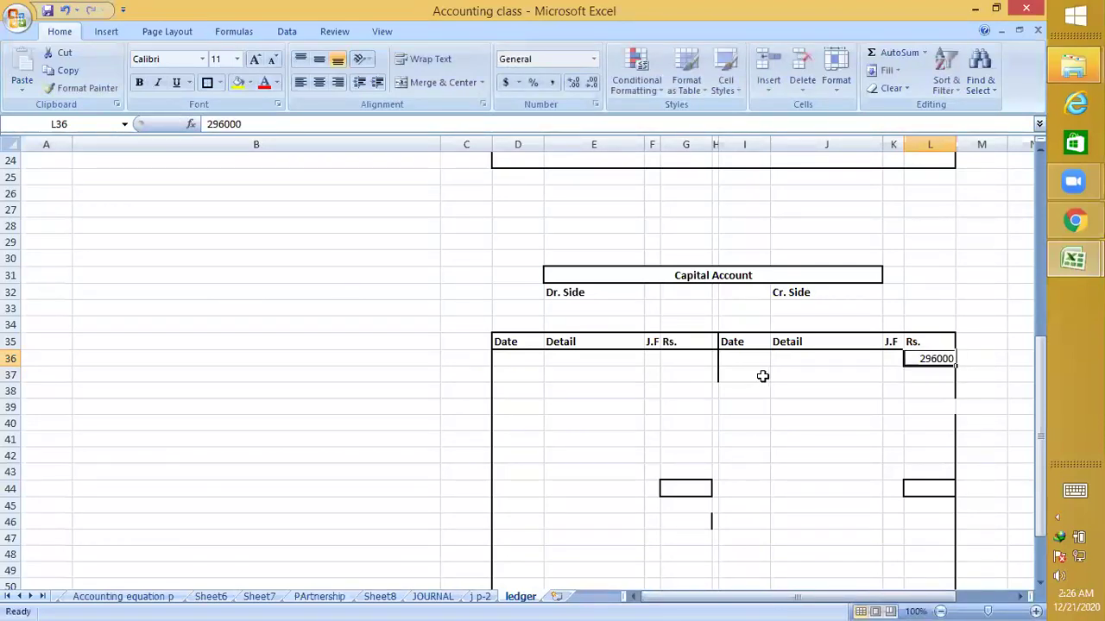
Complete the credit entry in row 36 with the date 8-1 and the detail "Cash A/c"
key("Left")
key("Left")
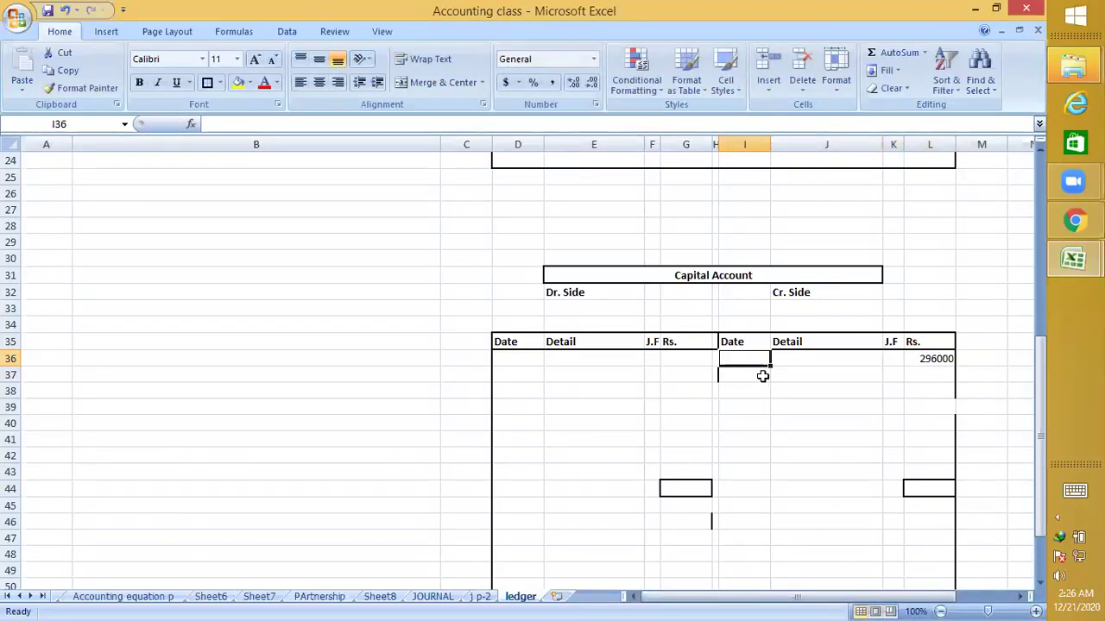
type("8-1")
key("Return")
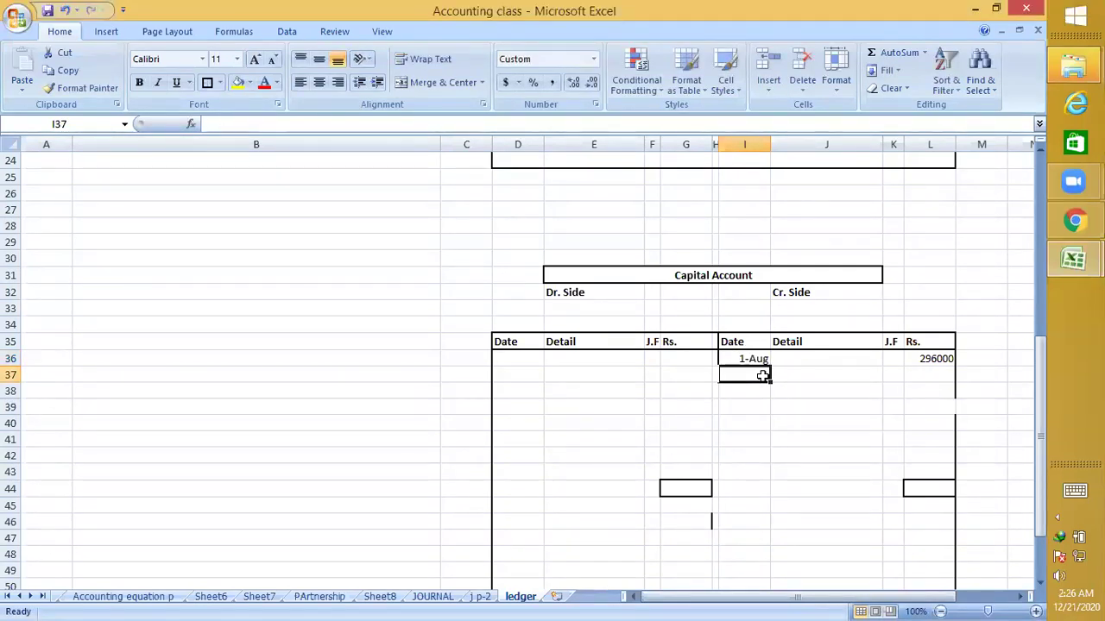
key("Up")
key("Right")
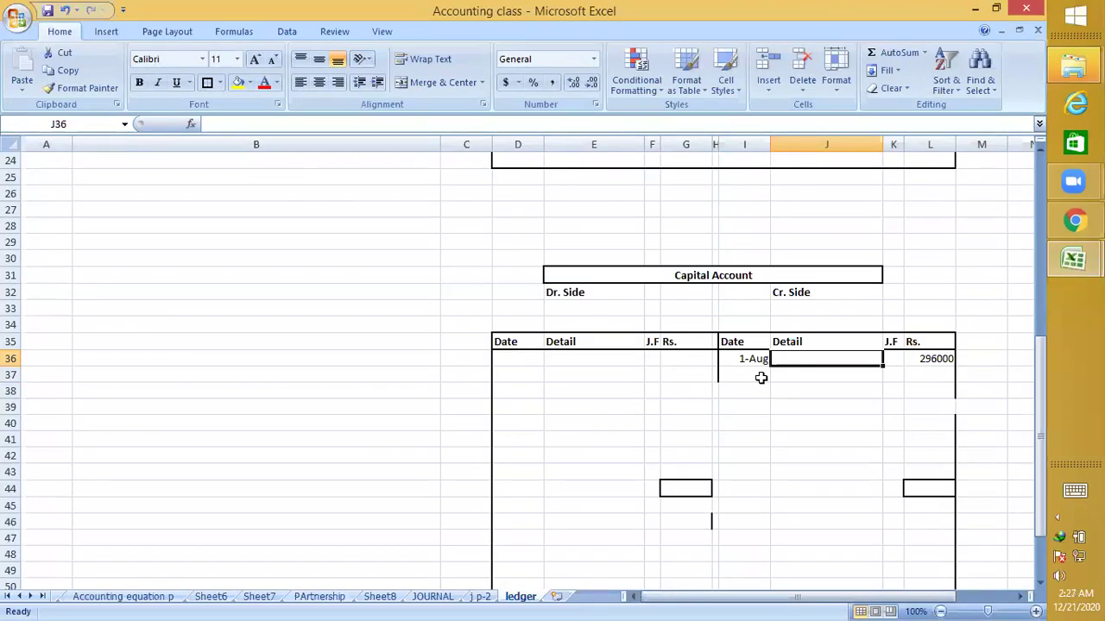
type("Cash")
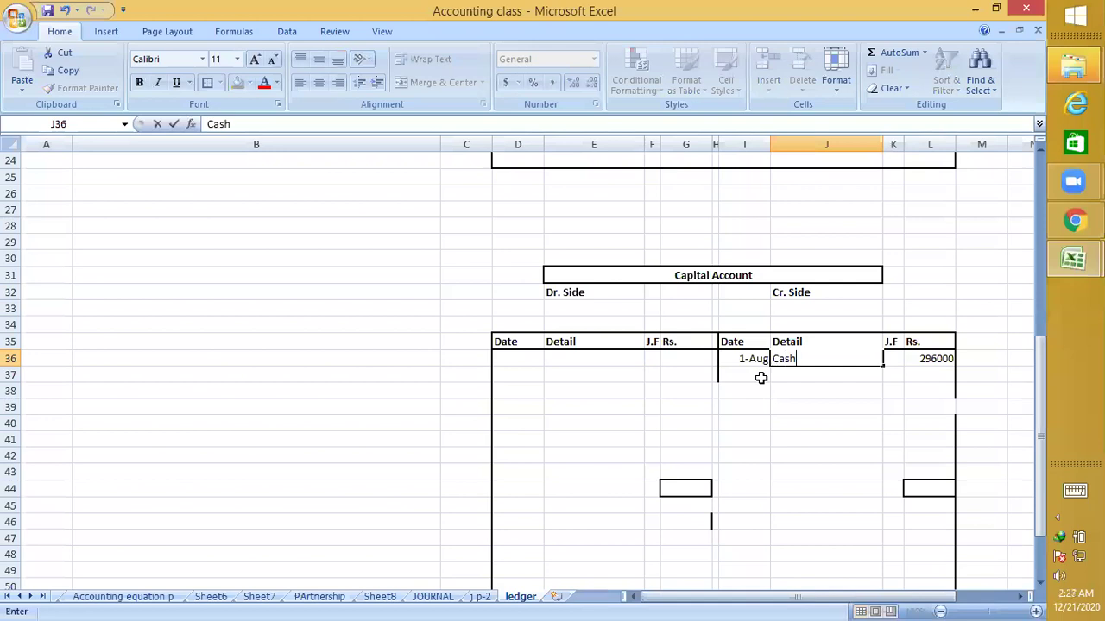
type(" A/c")
key("Return")
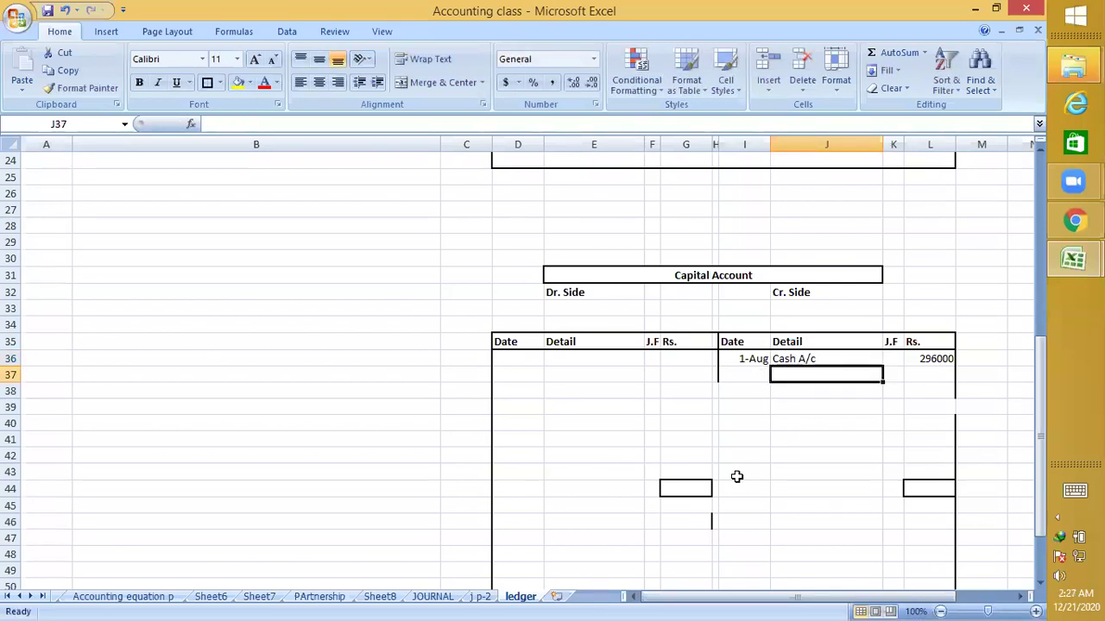
Look through the remaining journal entries on the j p-2 sheet for other postings to Capital A/c
left_click(480, 597)
scroll(236, 395, "down", 3)
scroll(236, 395, "up", 2)
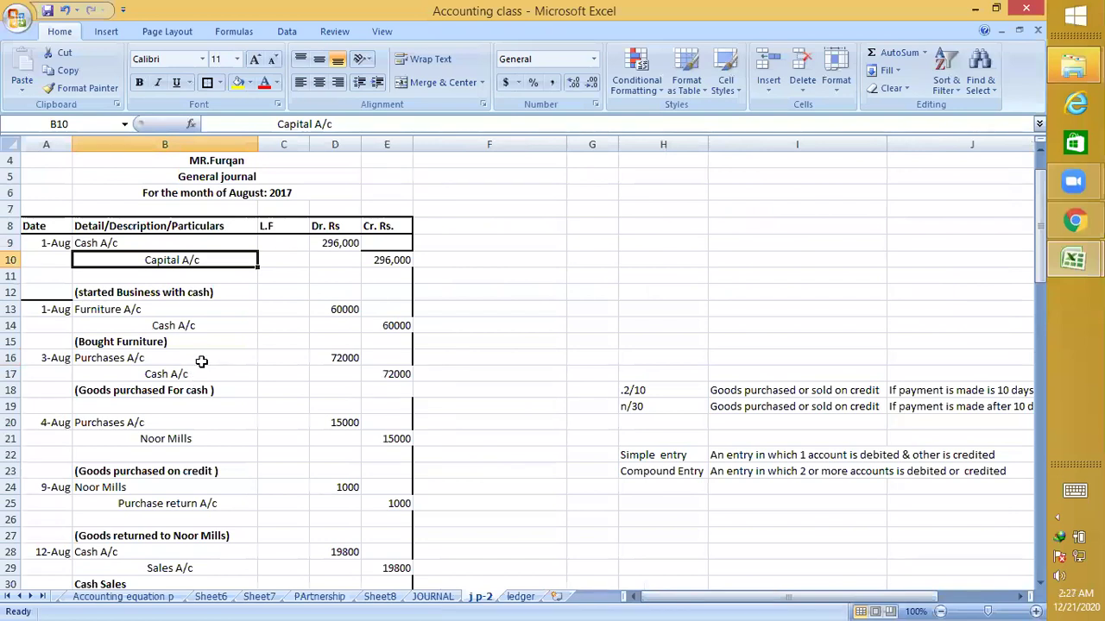
scroll(201, 361, "down", 2)
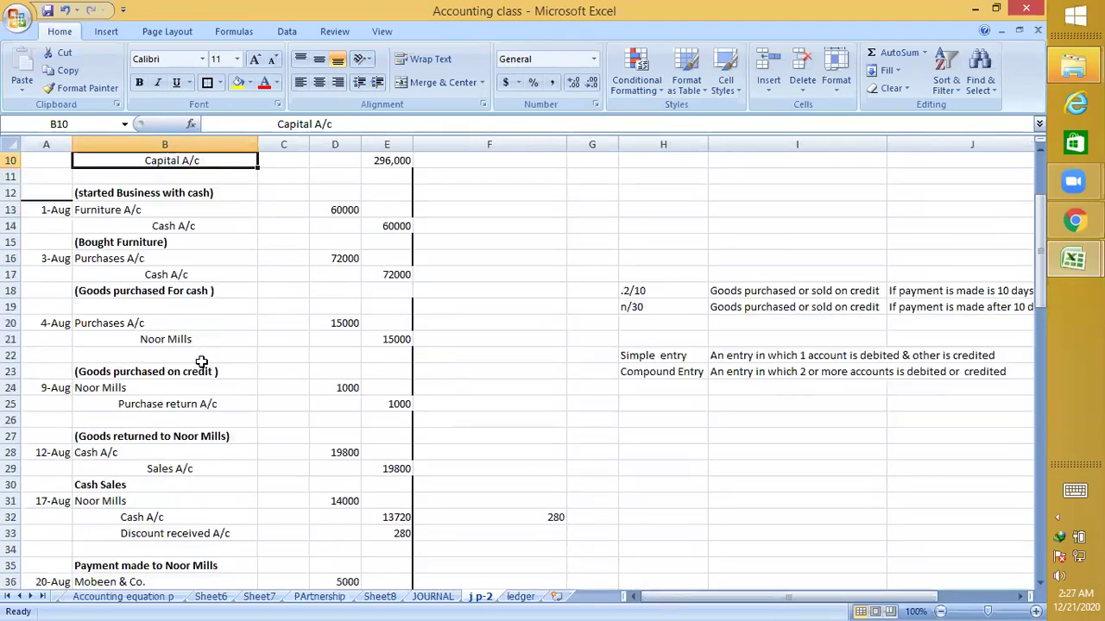
scroll(201, 361, "down", 3)
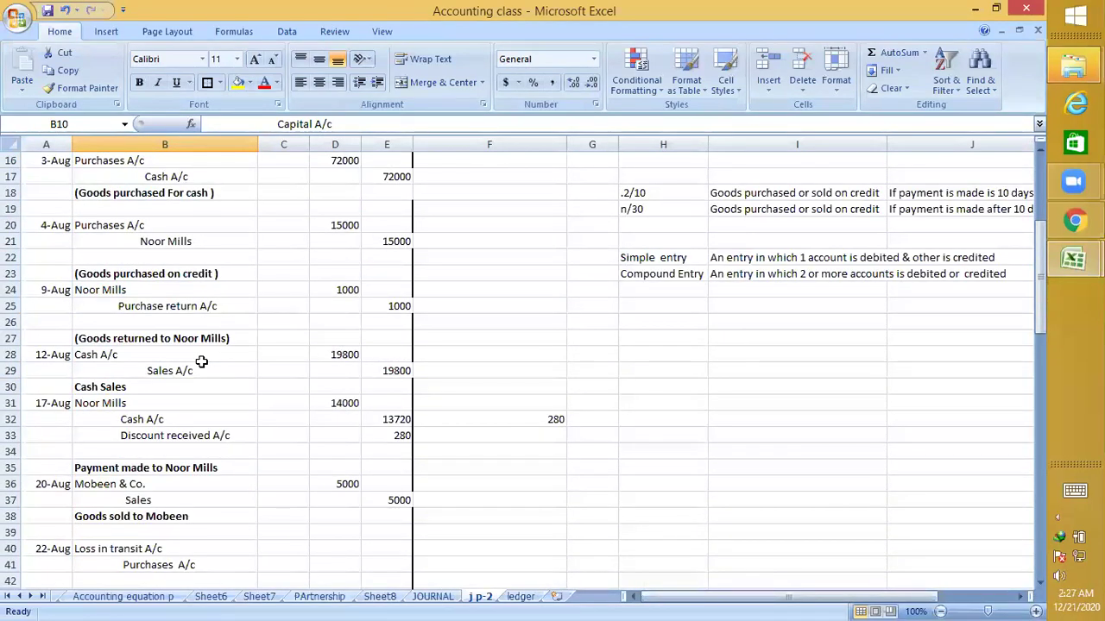
scroll(201, 361, "down", 10)
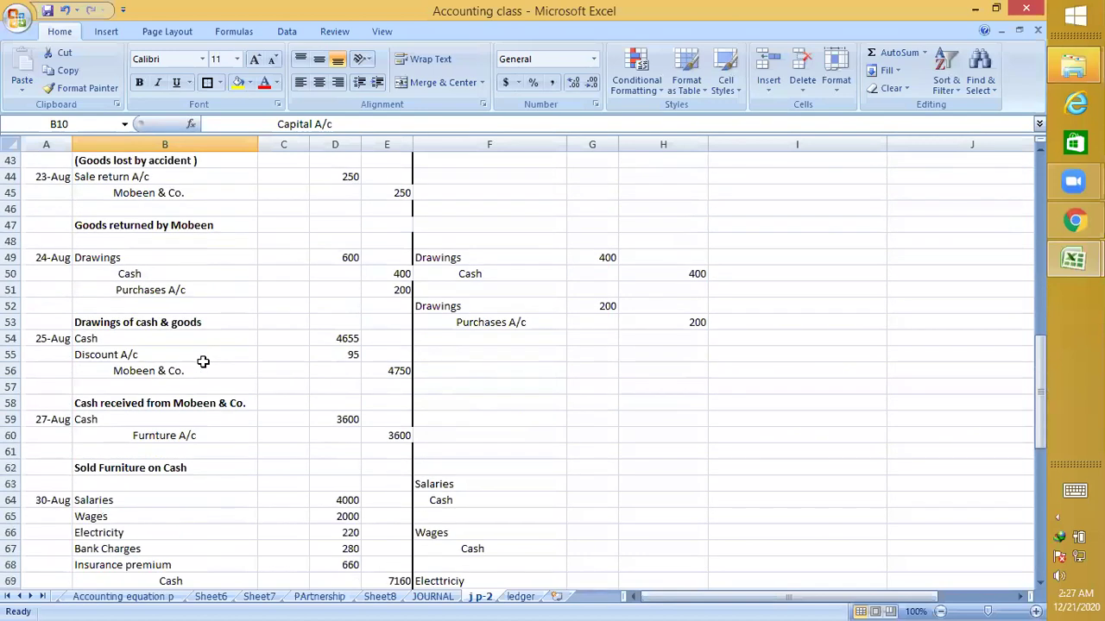
scroll(204, 361, "down", 1)
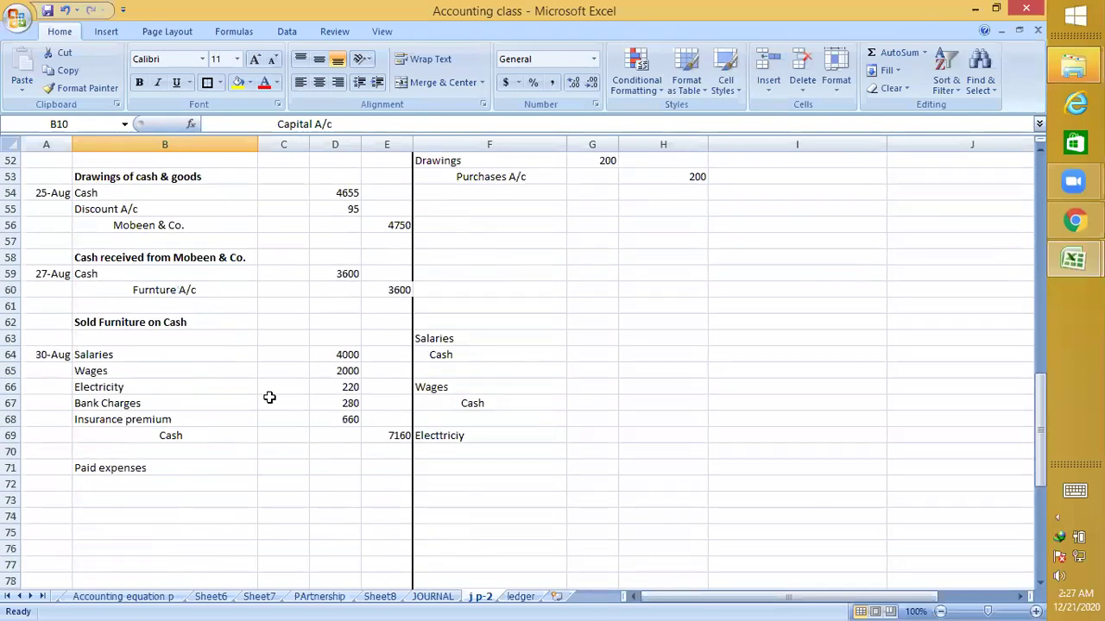
left_click(521, 596)
Enter 296000 as the credit-side total of the Capital Account in L44
left_click(863, 486)
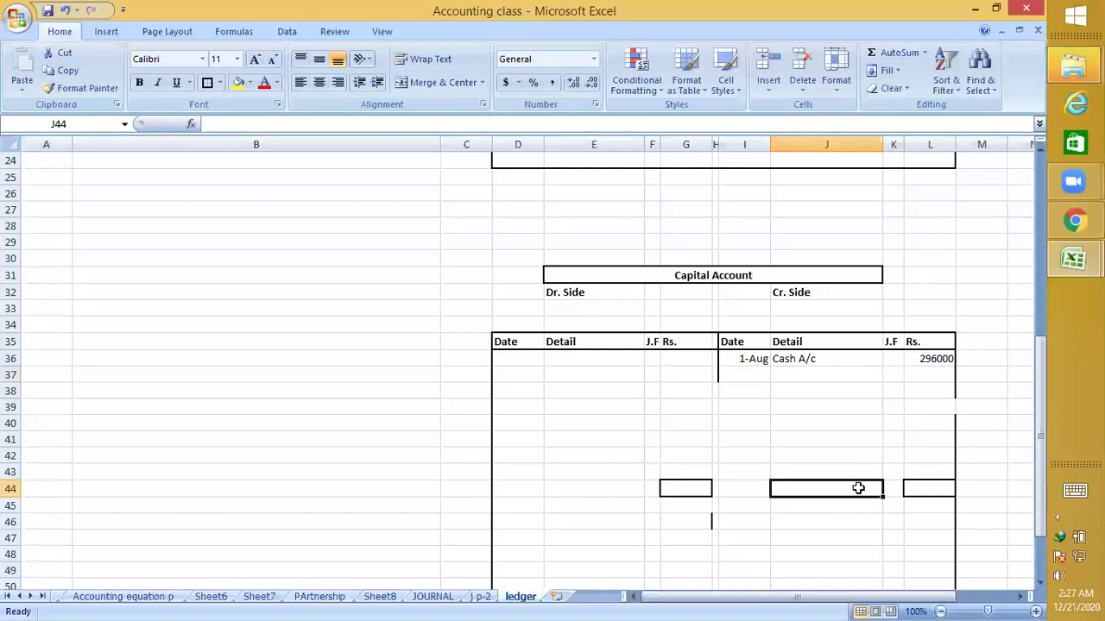
scroll(750, 464, "down", 1)
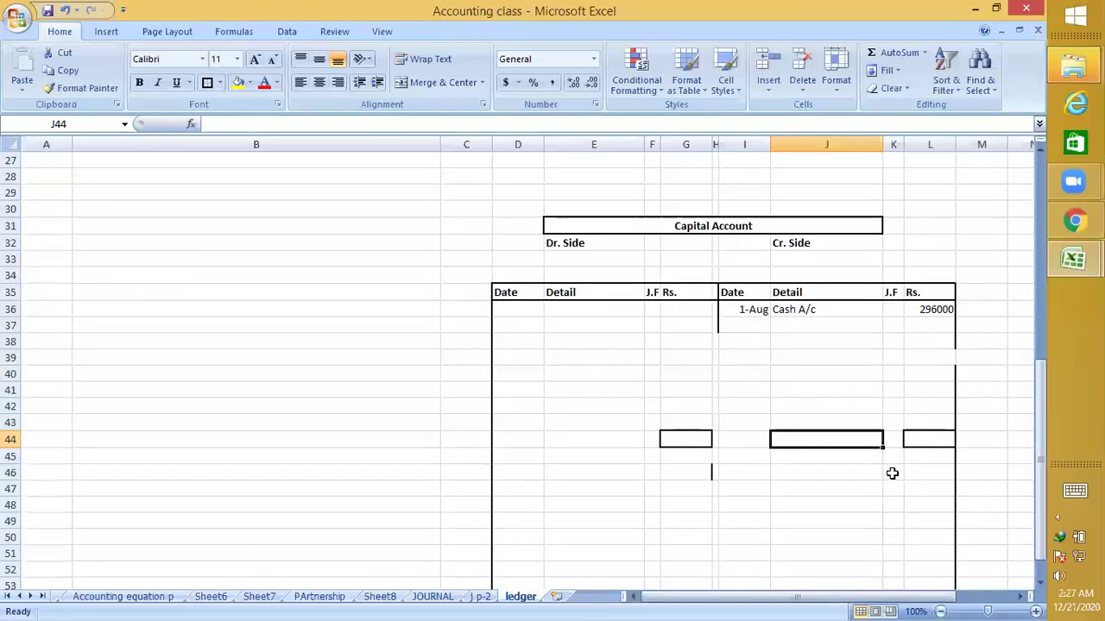
left_click(925, 441)
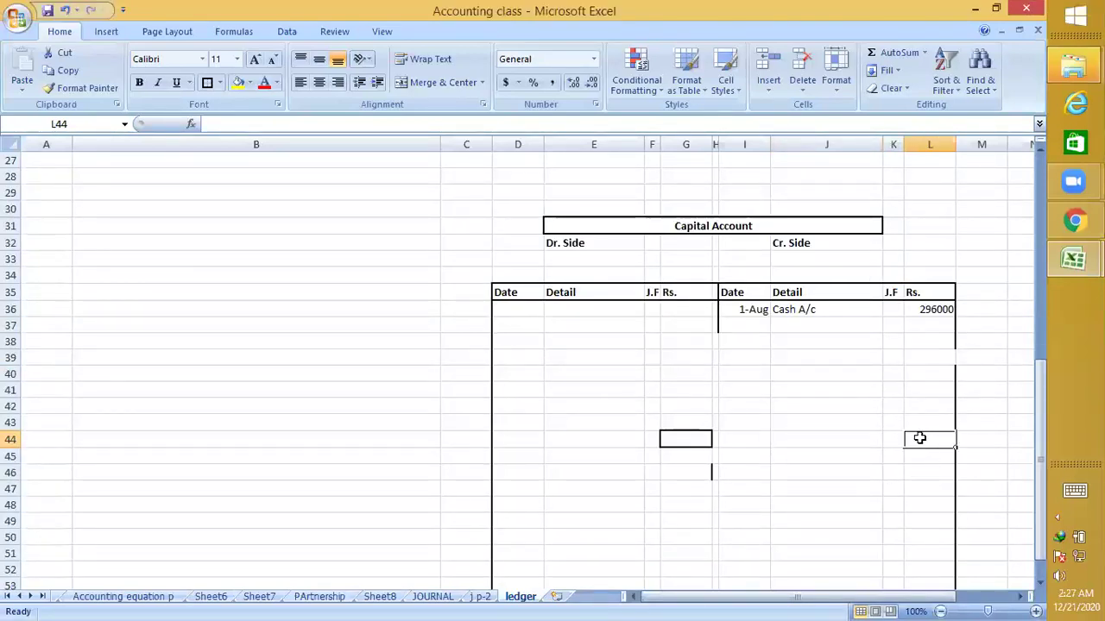
type("296")
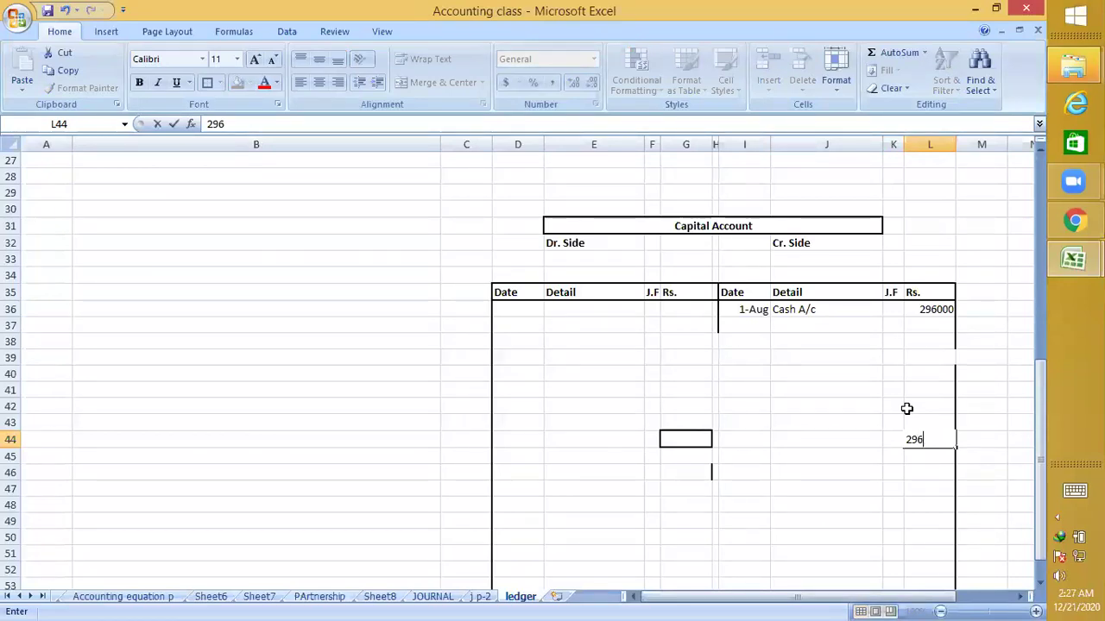
type("000")
key("Return")
Copy the credit total from L44 into the debit-side total cell G44 of the Capital Account
key("Left")
key("Left")
key("Left")
key("Left")
key("Left")
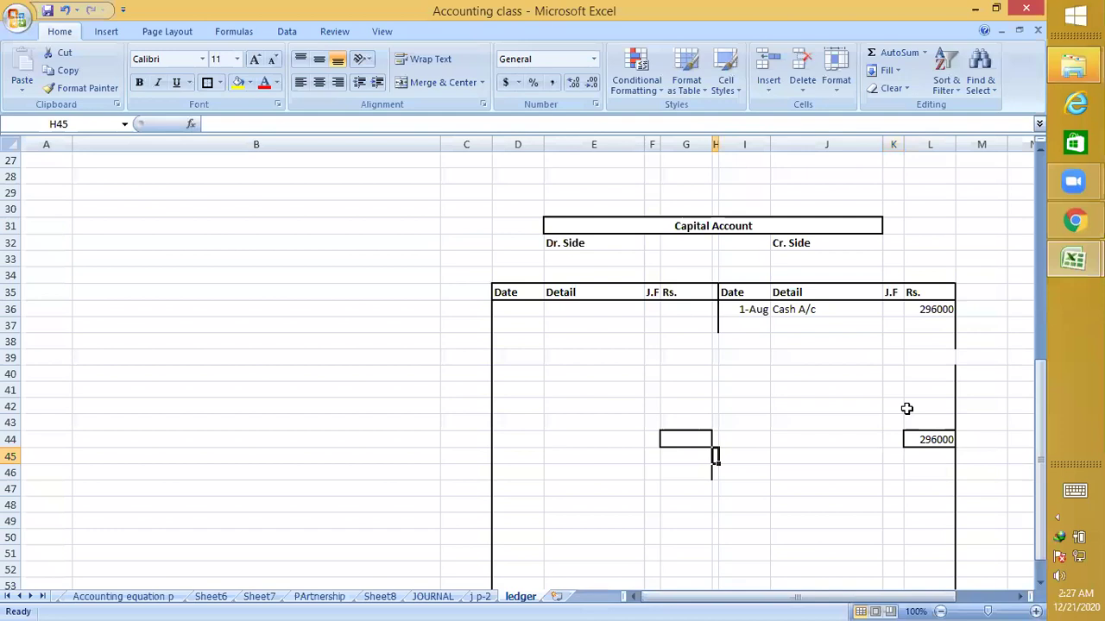
key("Up")
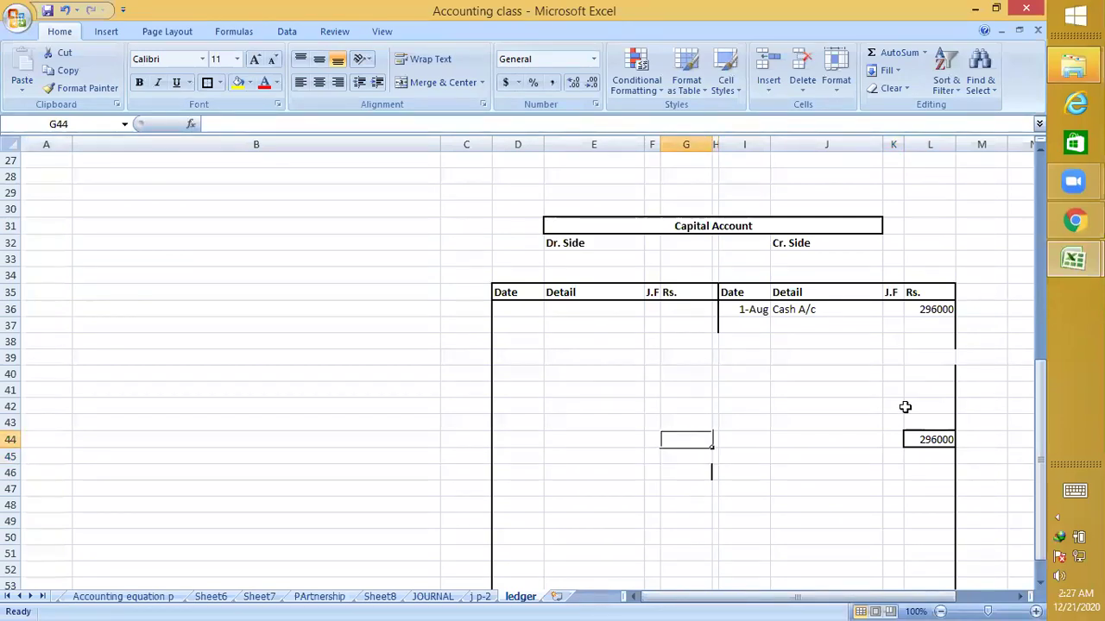
key("Right")
key("Right")
key("Right")
key("Right")
key("Right")
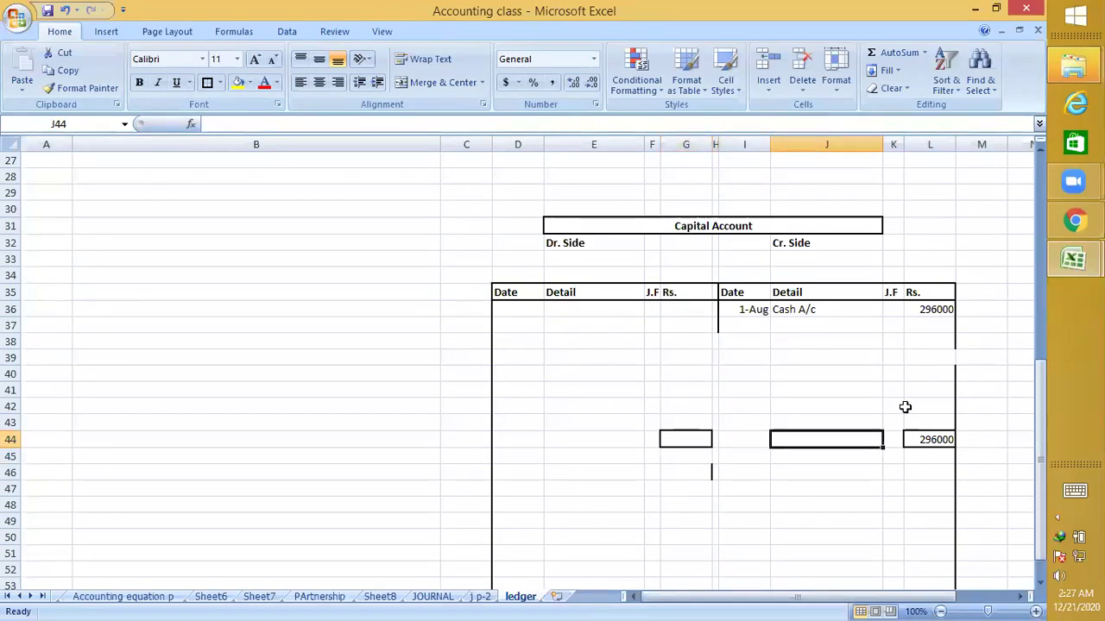
key("Left")
key("Left")
key("Left")
key("Left")
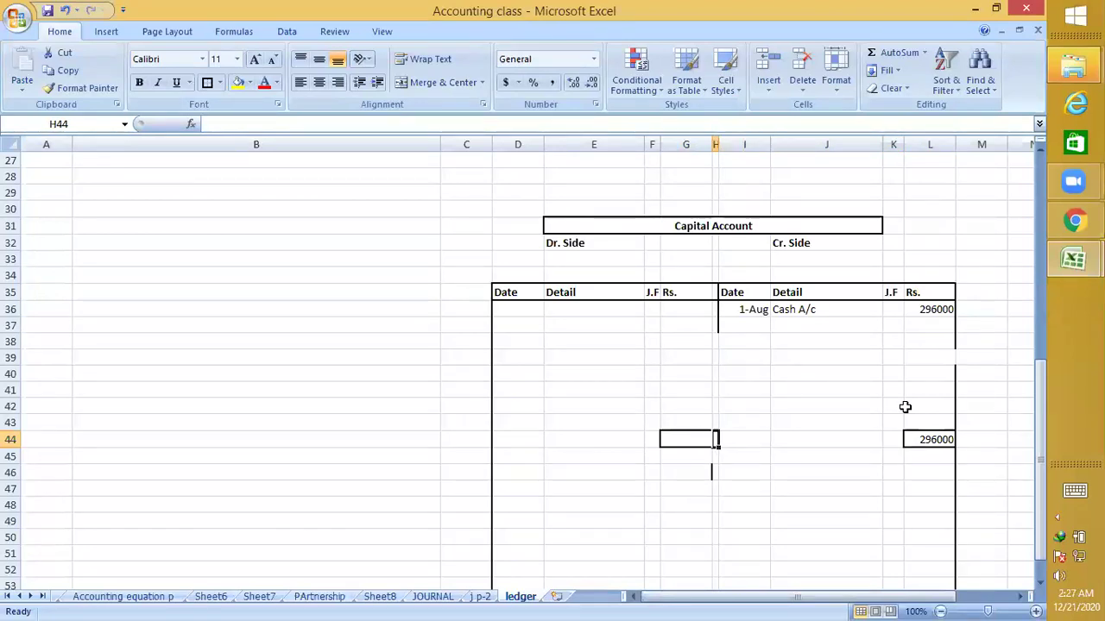
key("Right")
key("Right")
key("Right")
key("Right")
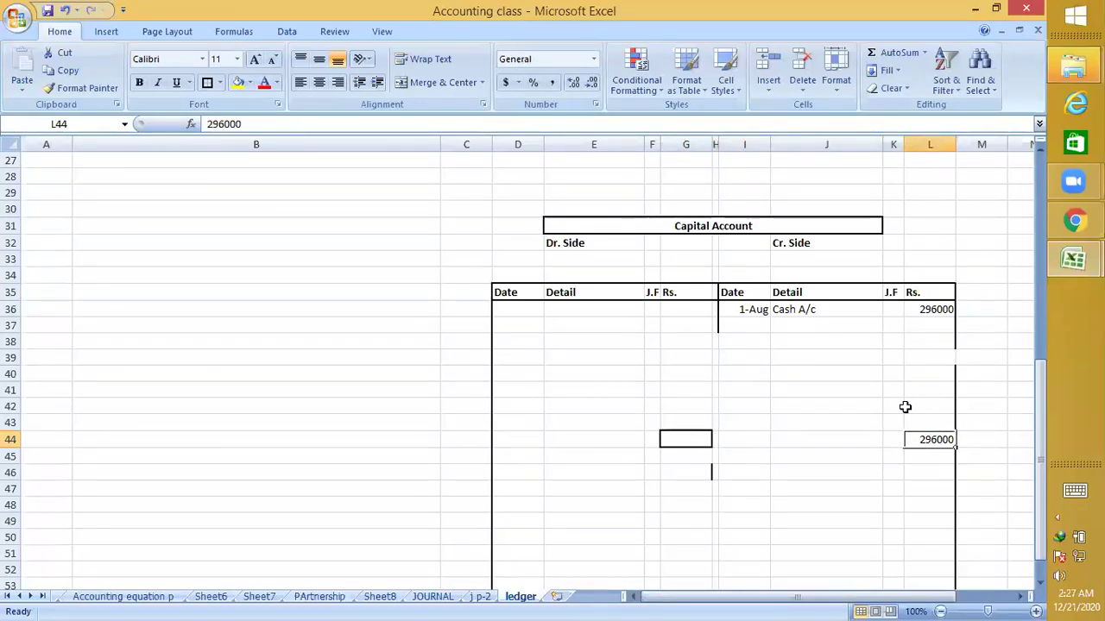
key("ctrl+c")
key("Left")
key("Left")
key("Left")
key("Left")
key("Left")
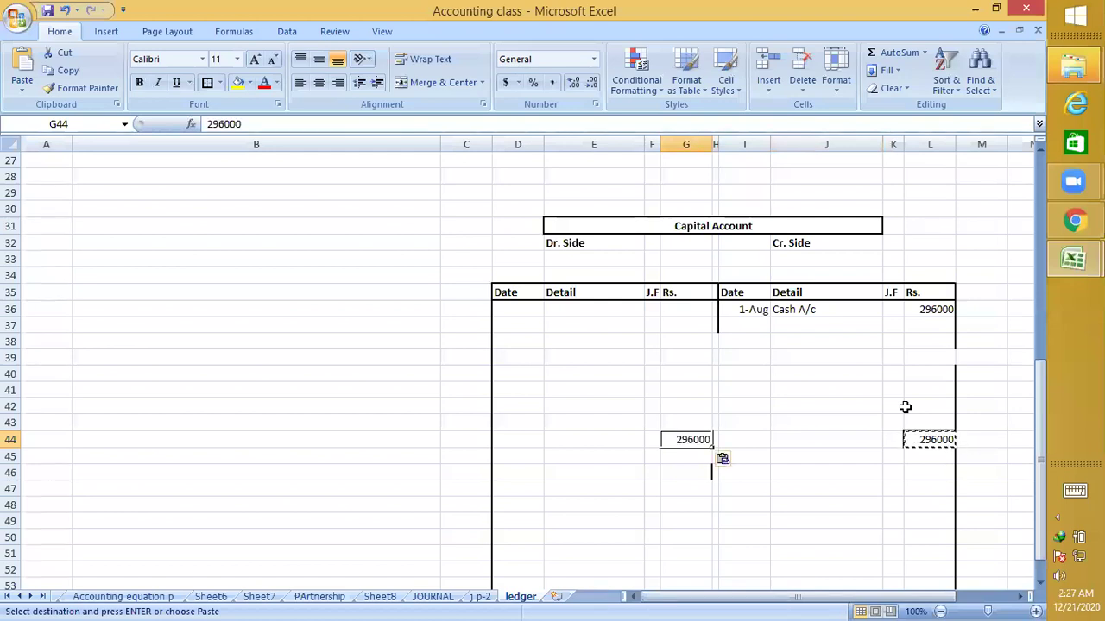
Examine how the Cash Account above places its totals, Balance C/D and Balance B/F rows
key("Up")
key("Up")
key("Up")
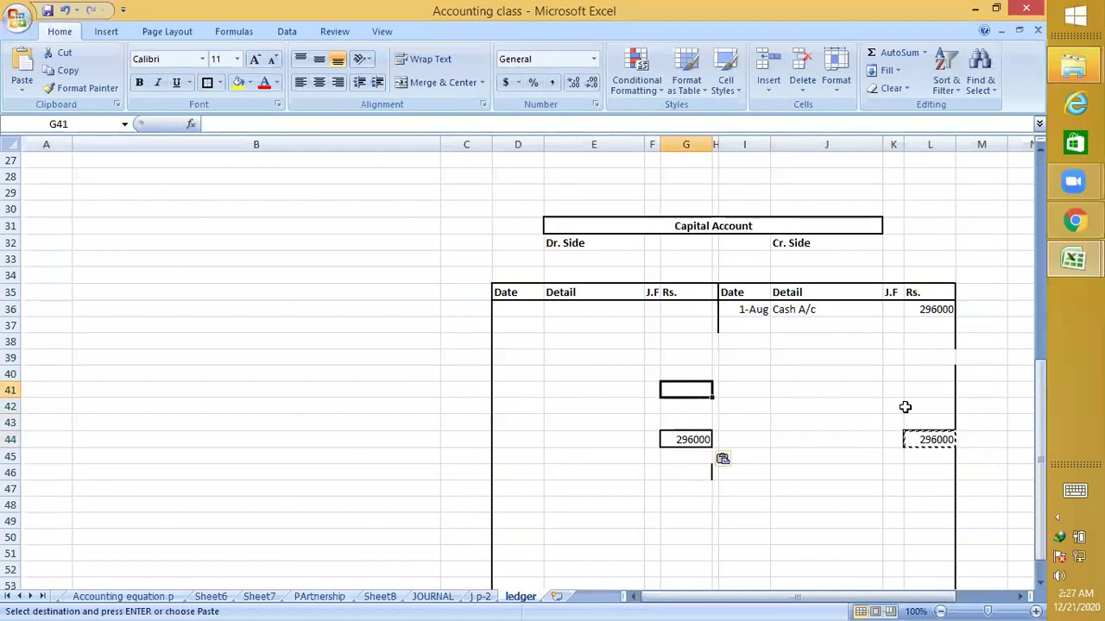
key("Right")
key("Right")
key("Up")
key("Up")
key("Up")
key("Up")
key("Up")
key("Up")
key("Up")
key("Up")
key("Up")
key("Up")
key("Up")
key("Up")
key("Up")
key("Up")
key("Up")
key("Up")
key("Up")
key("Up")
key("Up")
key("Up")
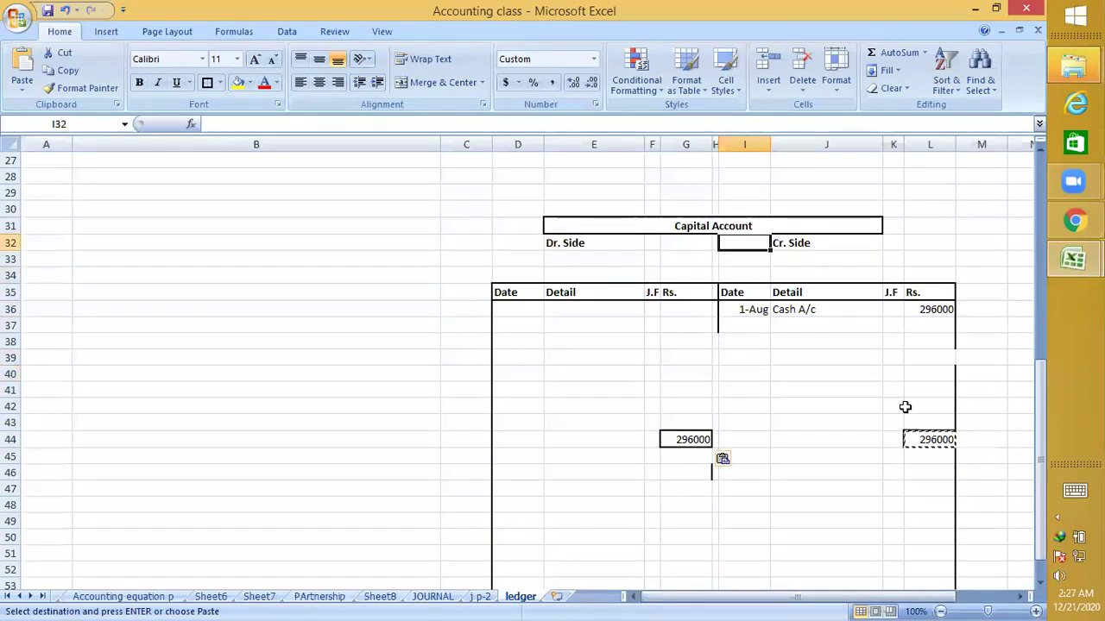
key("Up")
key("Up")
key("Up")
key("Up")
key("Up")
key("Up")
key("Up")
key("Up")
key("Down")
key("Down")
key("Down")
key("Down")
key("Down")
key("Down")
key("Down")
key("Down")
key("Down")
key("Down")
key("Down")
key("Down")
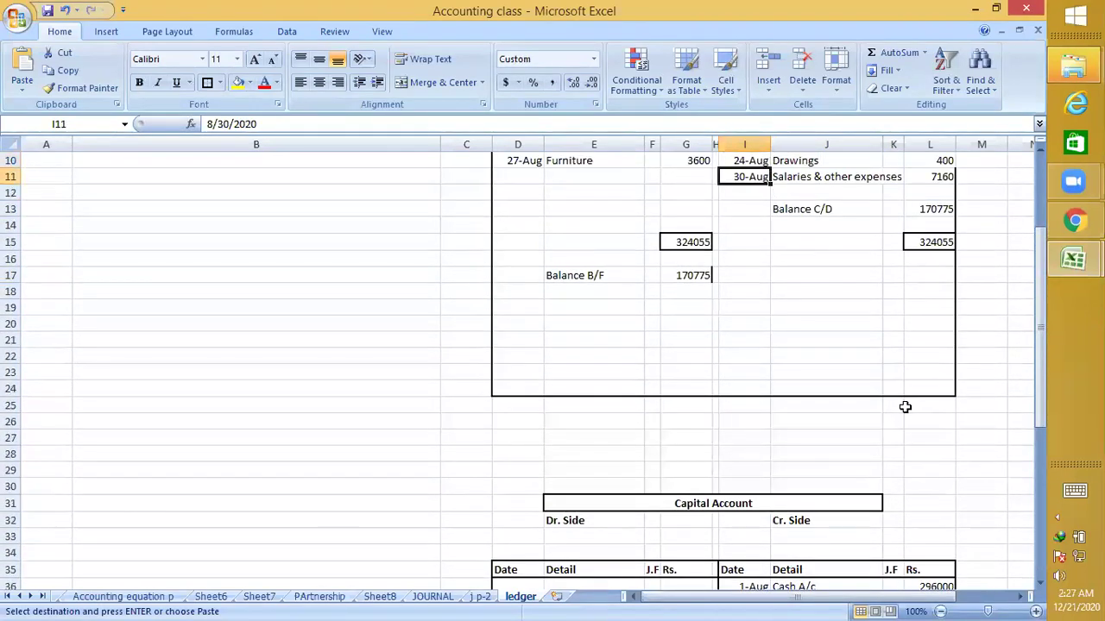
key("Down")
key("Down")
key("Down")
key("Down")
key("Down")
key("Down")
key("Down")
key("Down")
key("Down")
key("Down")
key("Down")
key("Down")
key("Down")
key("Down")
key("Down")
key("Down")
key("Down")
key("Down")
key("Down")
key("Down")
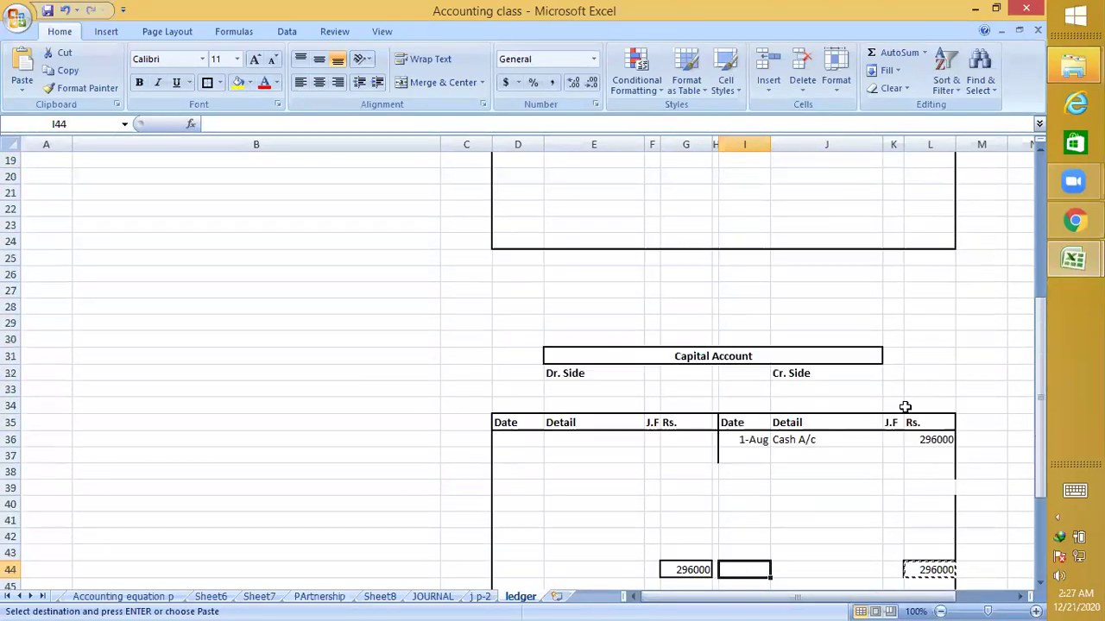
Enter "Balance C/d" in E41 on the debit side of the Capital Account, with 296000 as its amount in G41
key("Up")
key("Up")
key("Up")
key("Up")
key("Up")
key("Up")
key("Up")
key("Up")
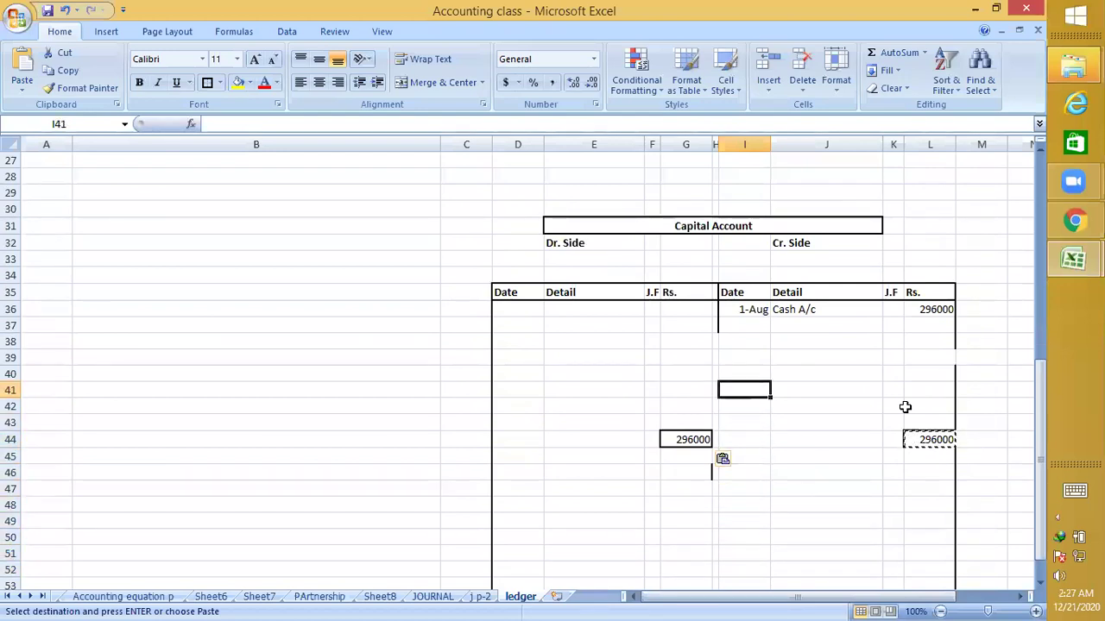
key("Left")
key("Left")
key("Left")
key("Left")
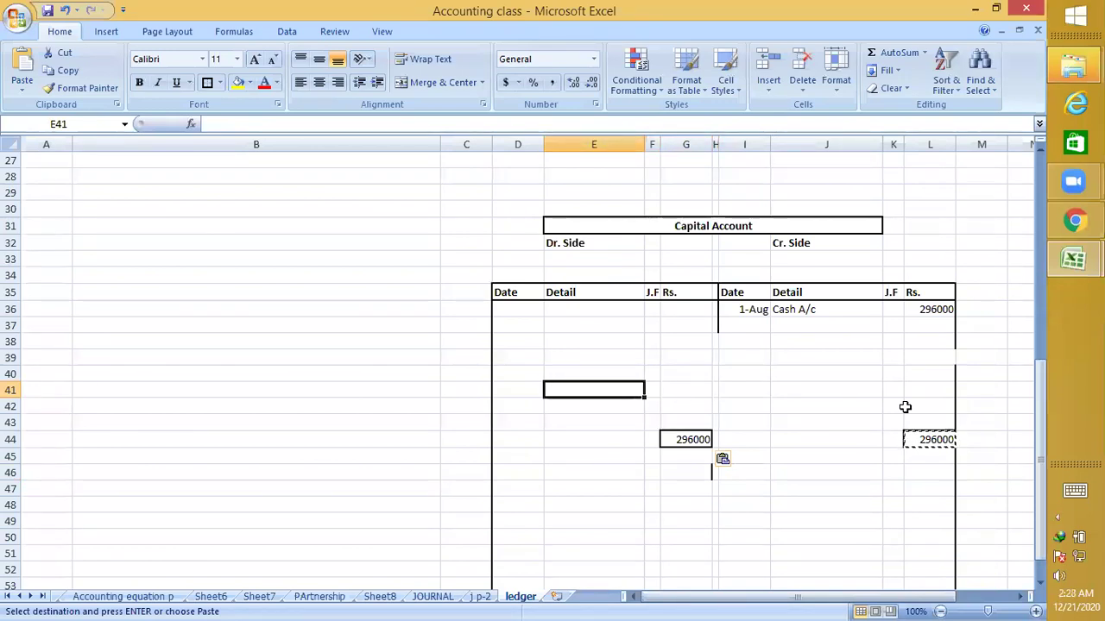
type("Balance ")
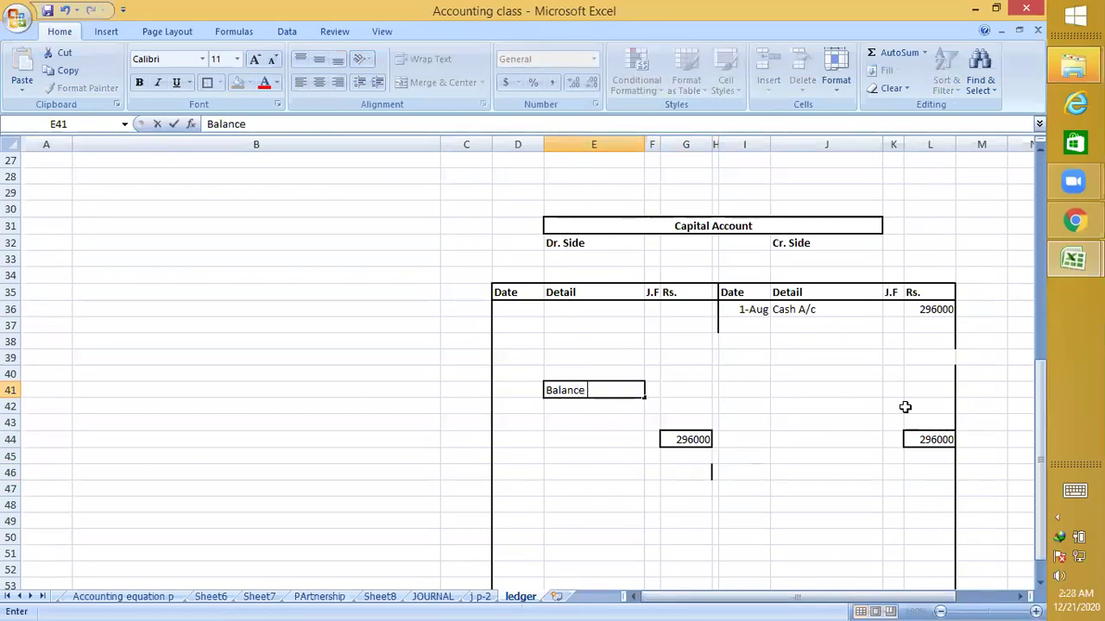
type("C/d")
key("Tab")
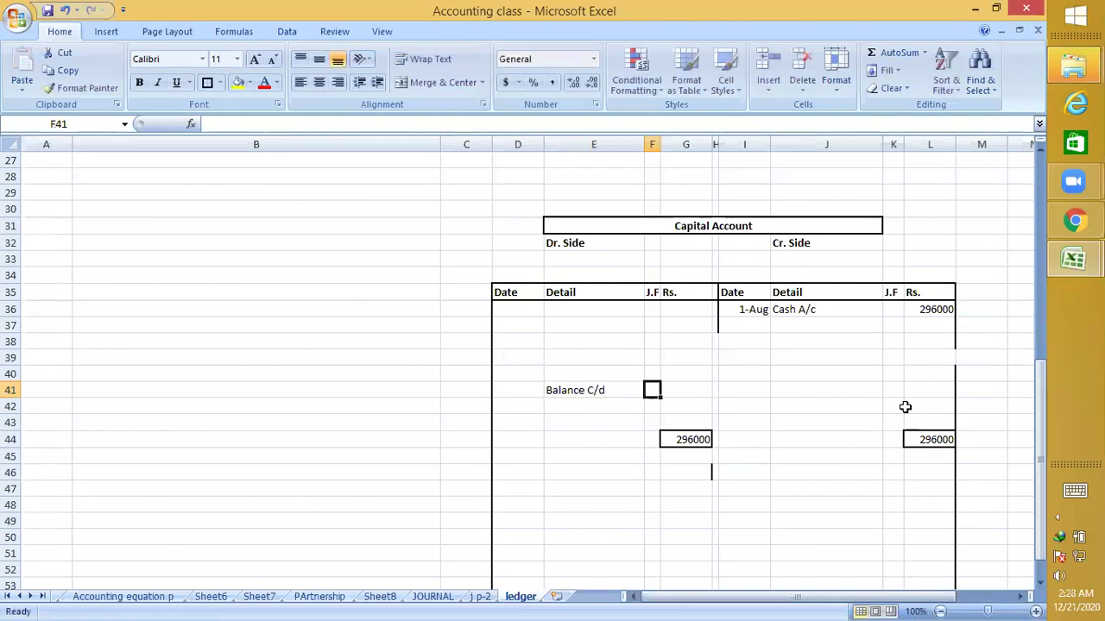
key("Tab")
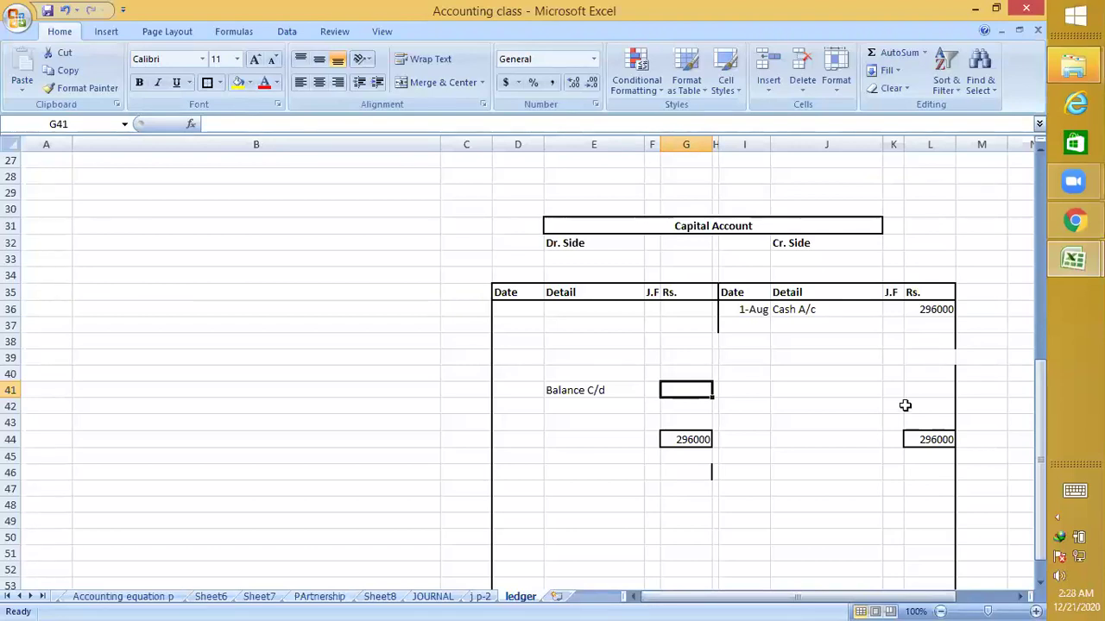
type("296000")
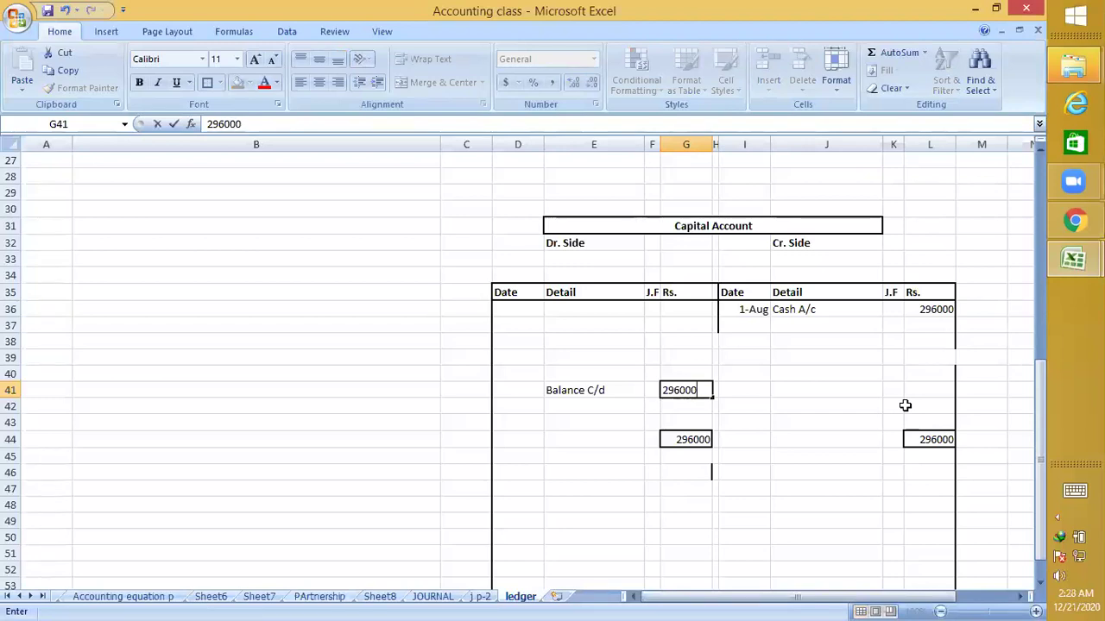
key("Return")
Copy the Balance C/d label and amount from E41:G41 to the credit side of the Capital Account, starting at J46
key("Down")
key("Down")
key("Down")
key("Down")
key("Down")
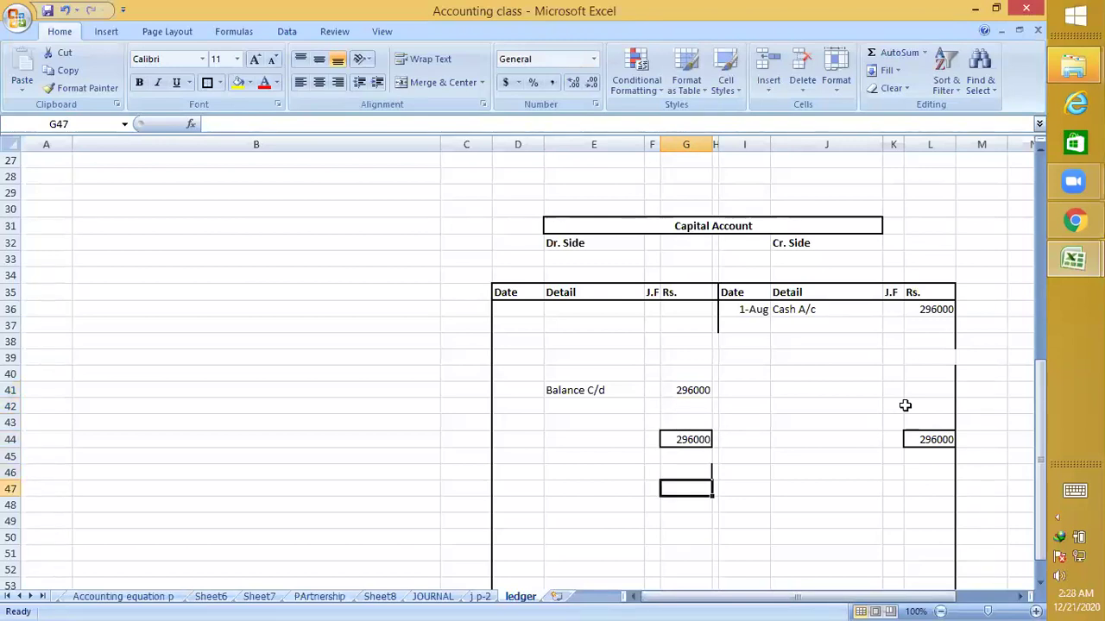
key("Down")
key("Down")
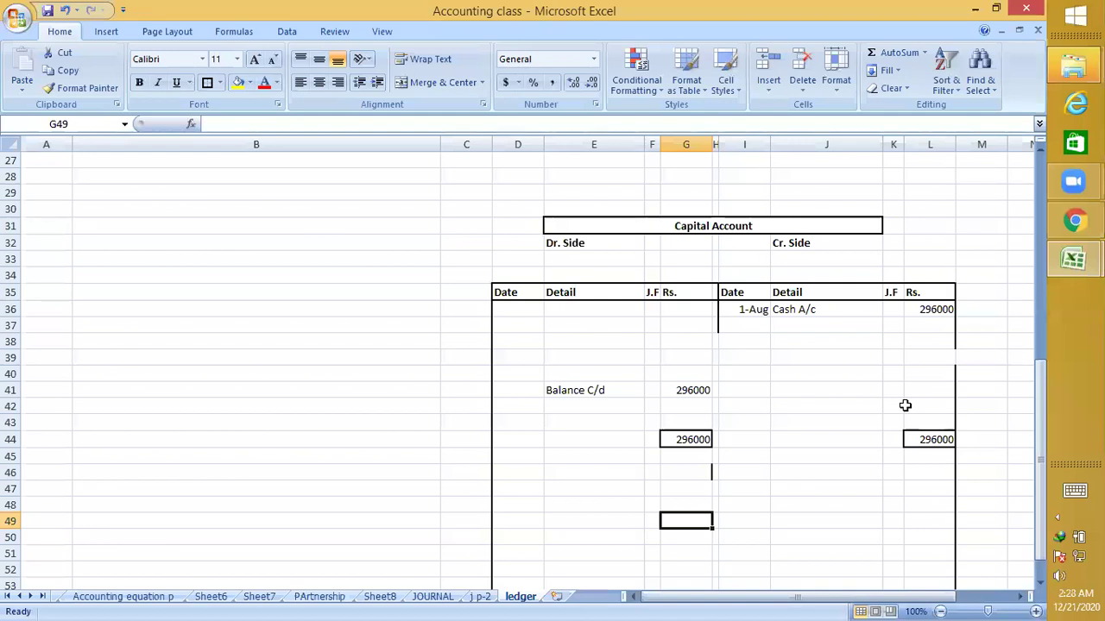
scroll(789, 454, "up", 2)
scroll(789, 454, "down", 1)
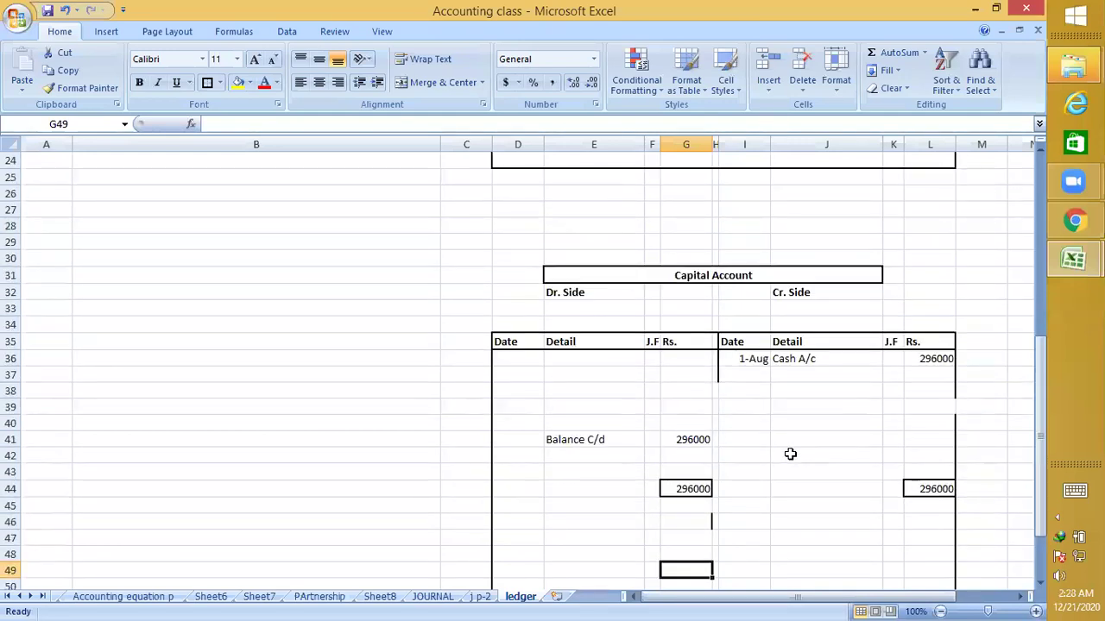
scroll(790, 454, "down", 2)
left_click_drag(619, 342, 682, 346)
key("ctrl+c")
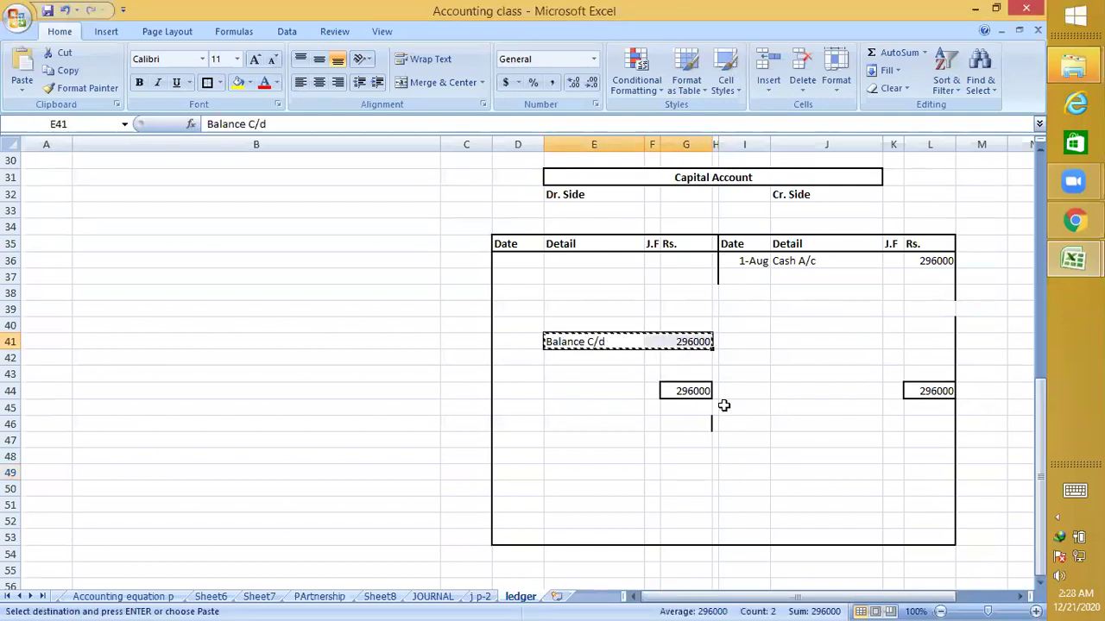
left_click(796, 429)
key("ctrl+v")
left_click(855, 485)
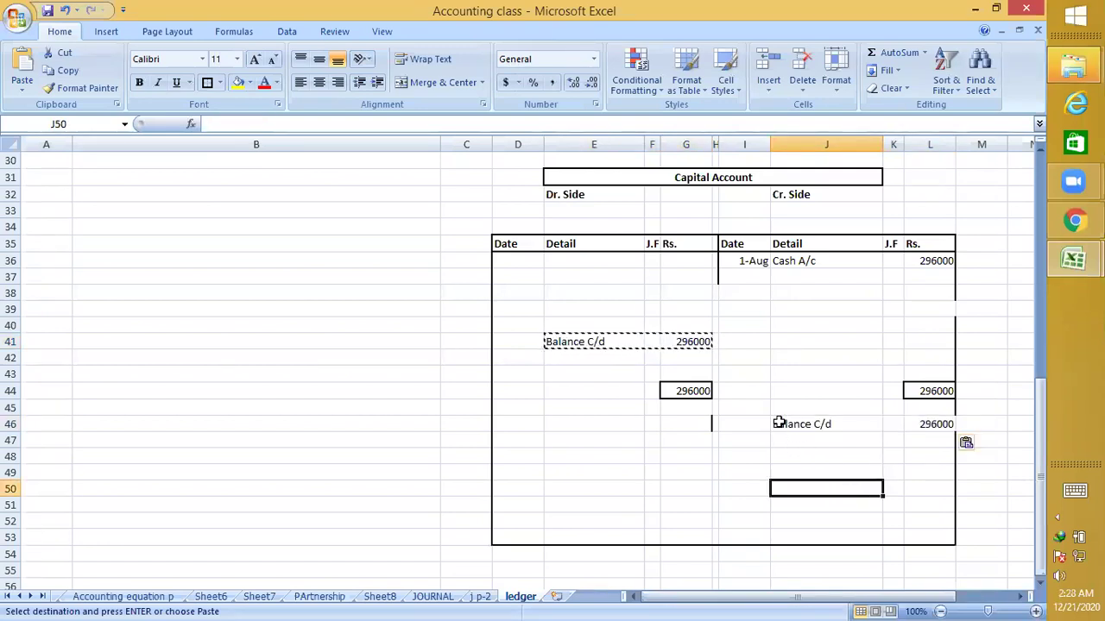
Change the copied label in J46 to "Balance B/F", following the wording used in the Cash Account
scroll(780, 421, "up", 6)
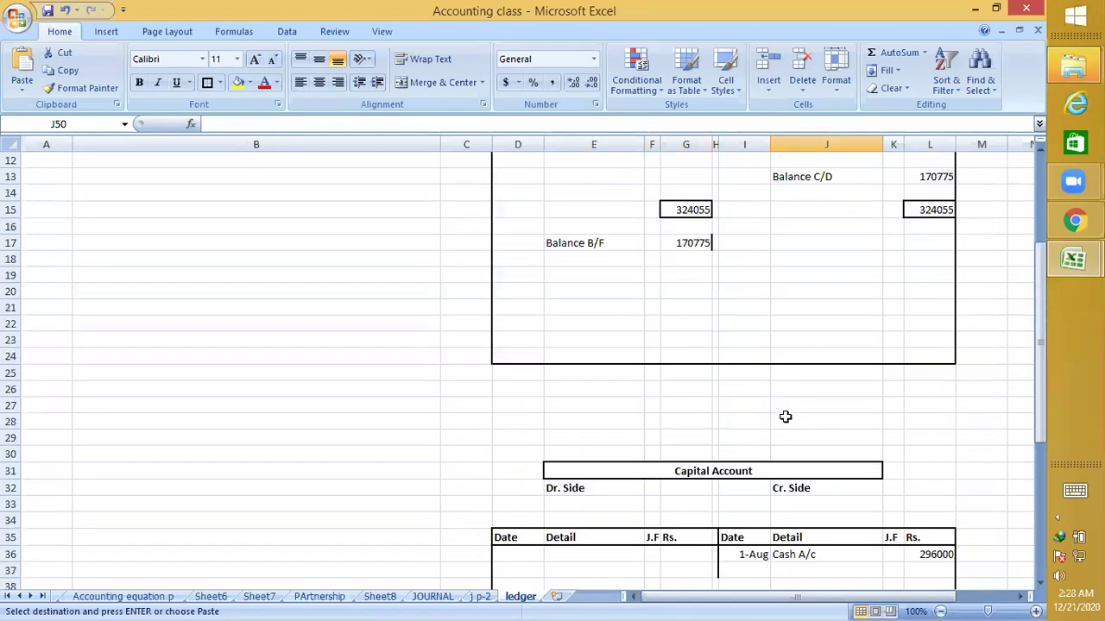
scroll(788, 419, "down", 6)
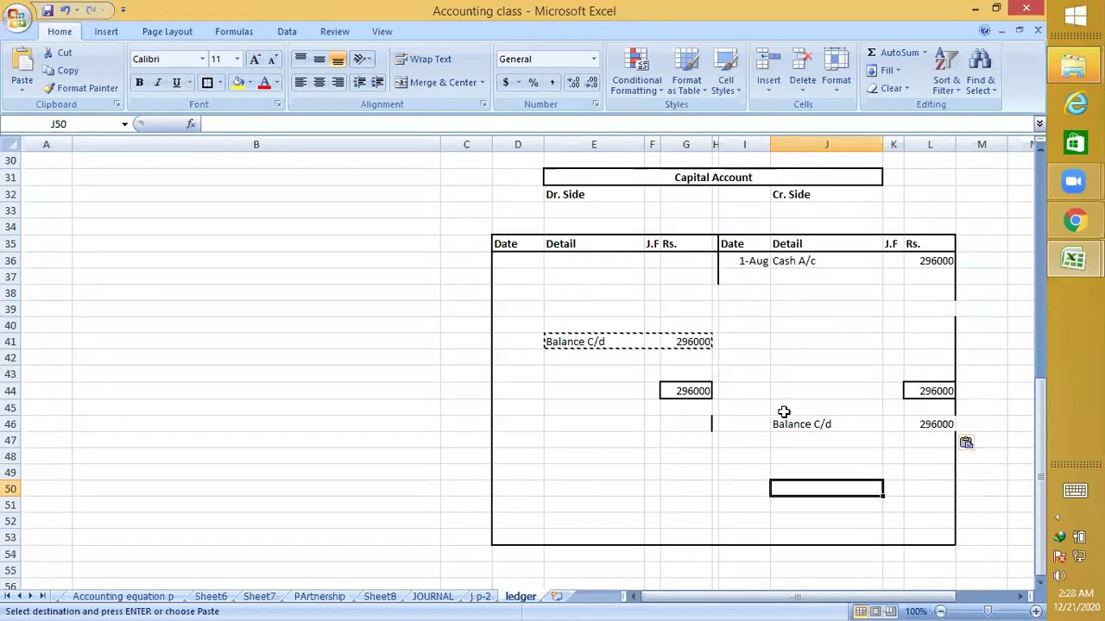
left_click(752, 440)
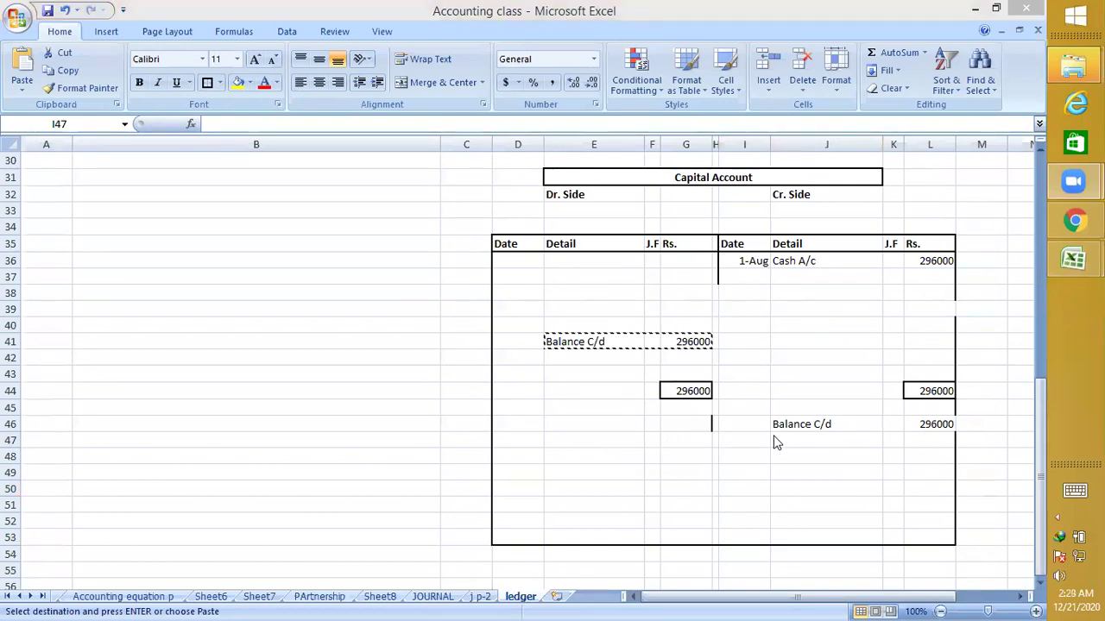
key("Escape")
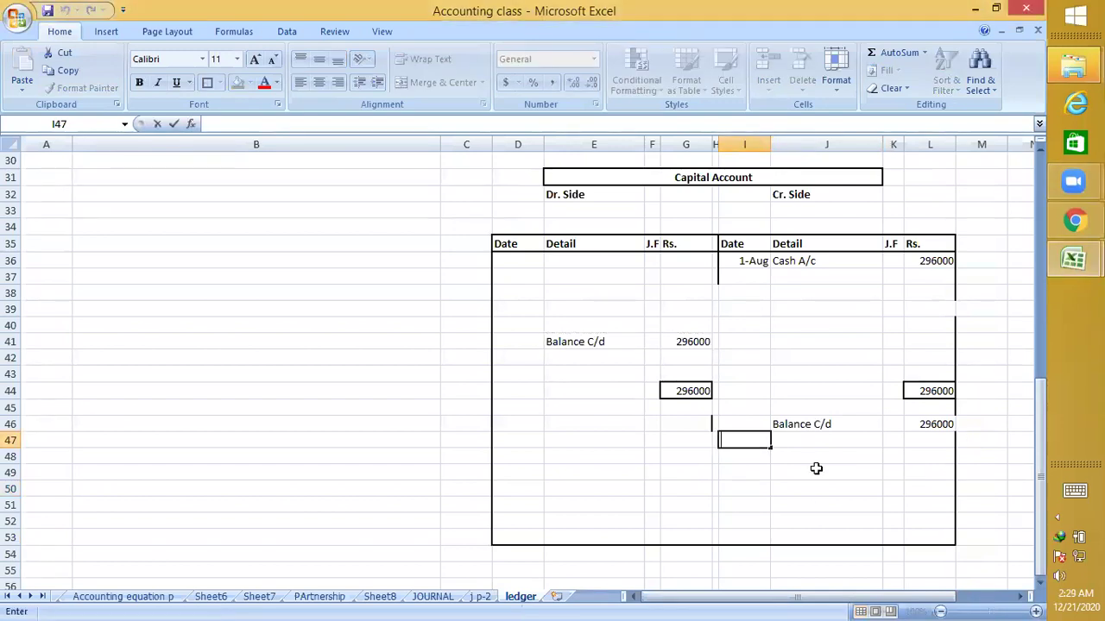
left_click(813, 422)
double_click(813, 423)
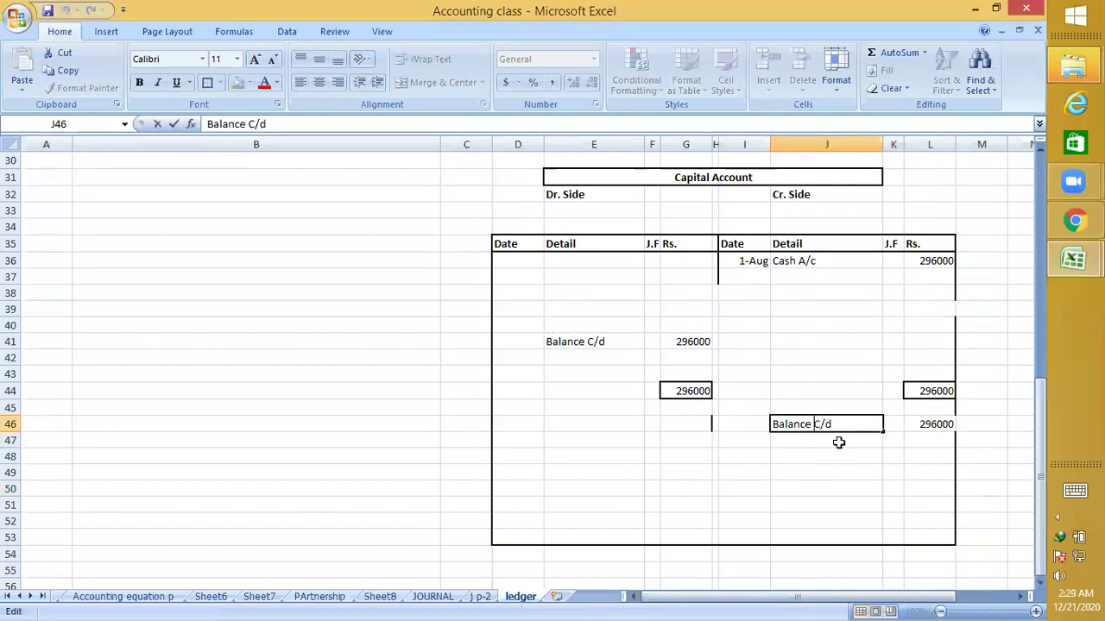
key("BackSpace")
type("B")
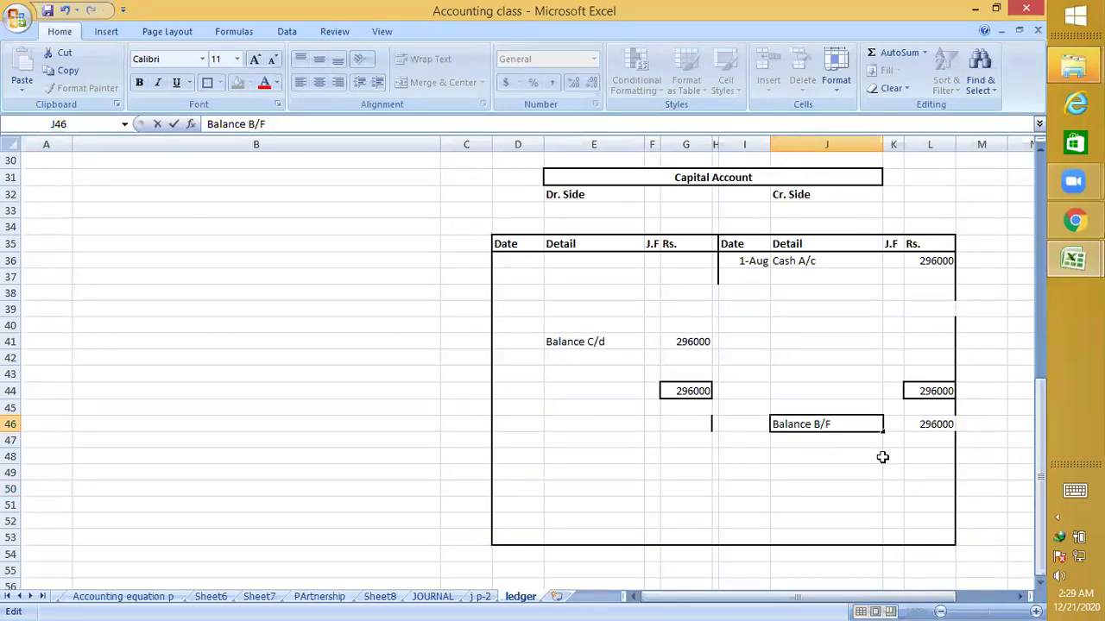
left_click(683, 474)
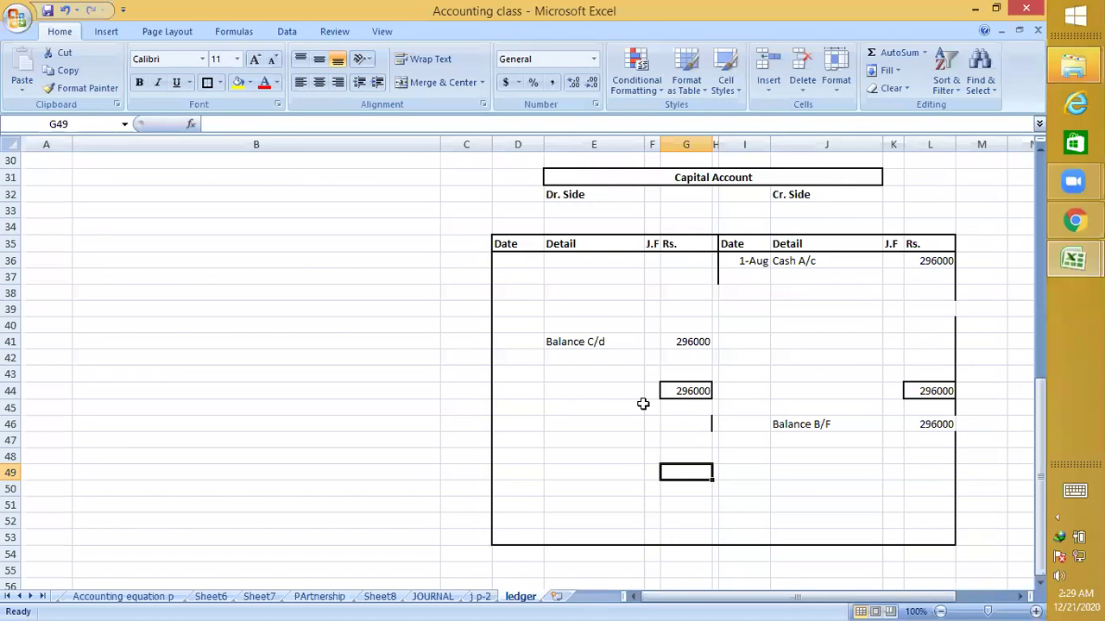
Copy the whole Capital Account table D31:L53 and paste it below, starting at D58
left_click_drag(503, 176, 906, 537)
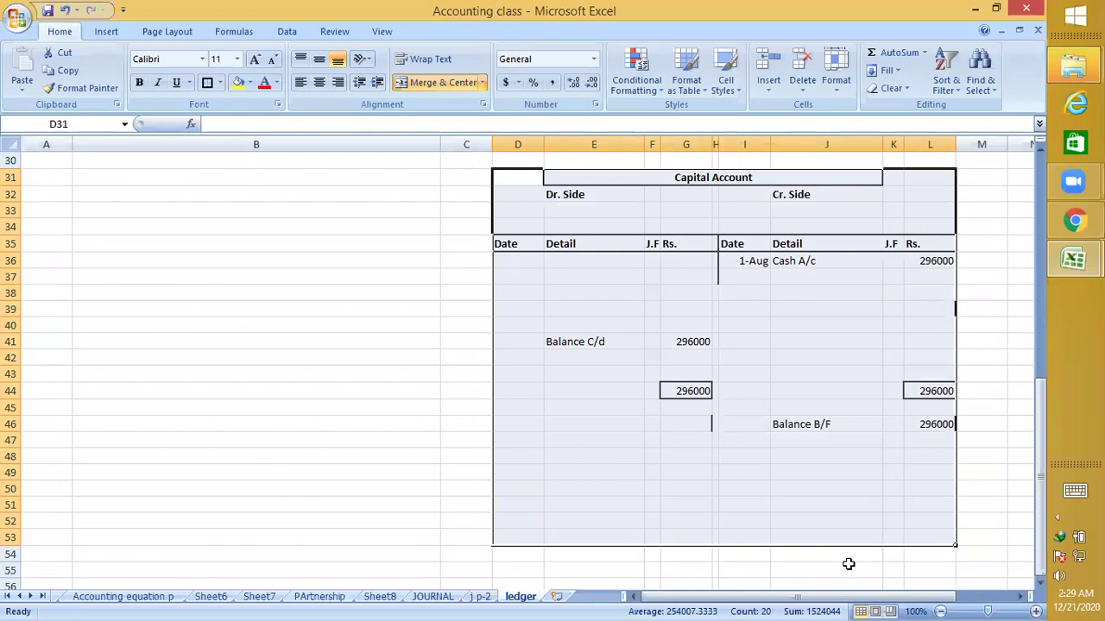
key("ctrl+c")
scroll(544, 363, "down", 6)
left_click(518, 321)
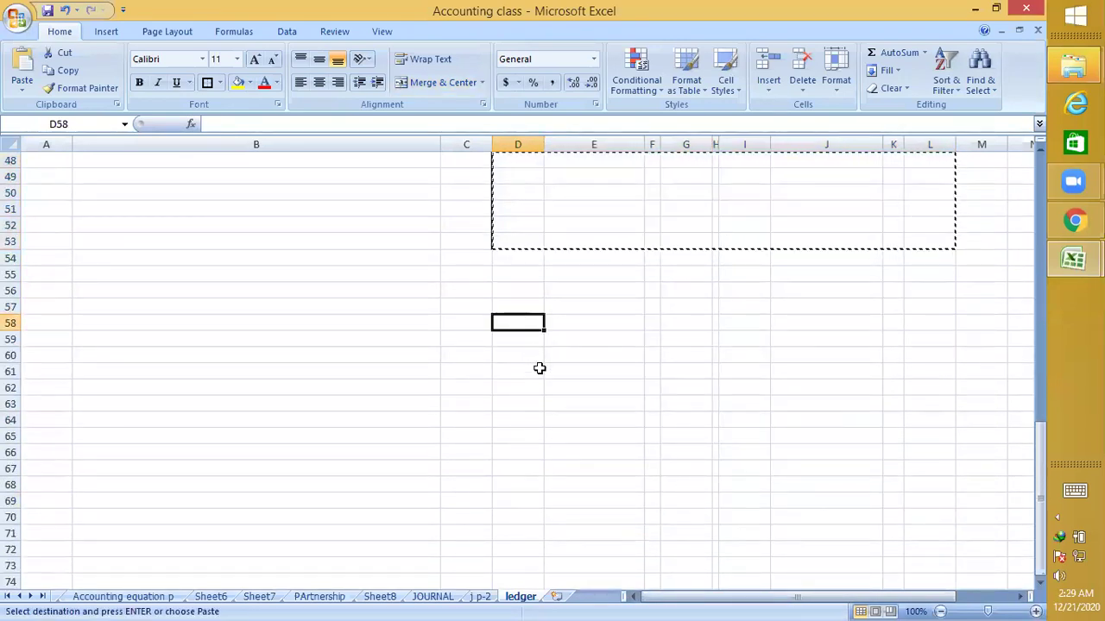
key("ctrl+v")
left_click(683, 423)
Clear the postings, totals and balances from D63:L79 of the copied table, and clear its title in E58
left_click_drag(536, 446, 851, 544)
left_click_drag(536, 410, 924, 551)
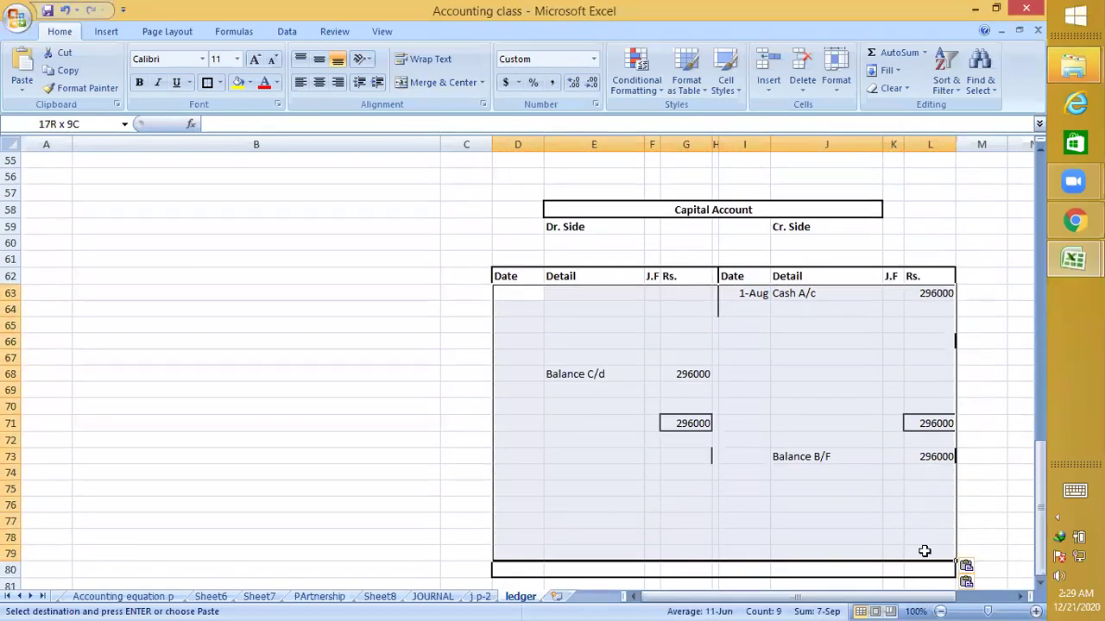
key("Delete")
left_click(752, 436)
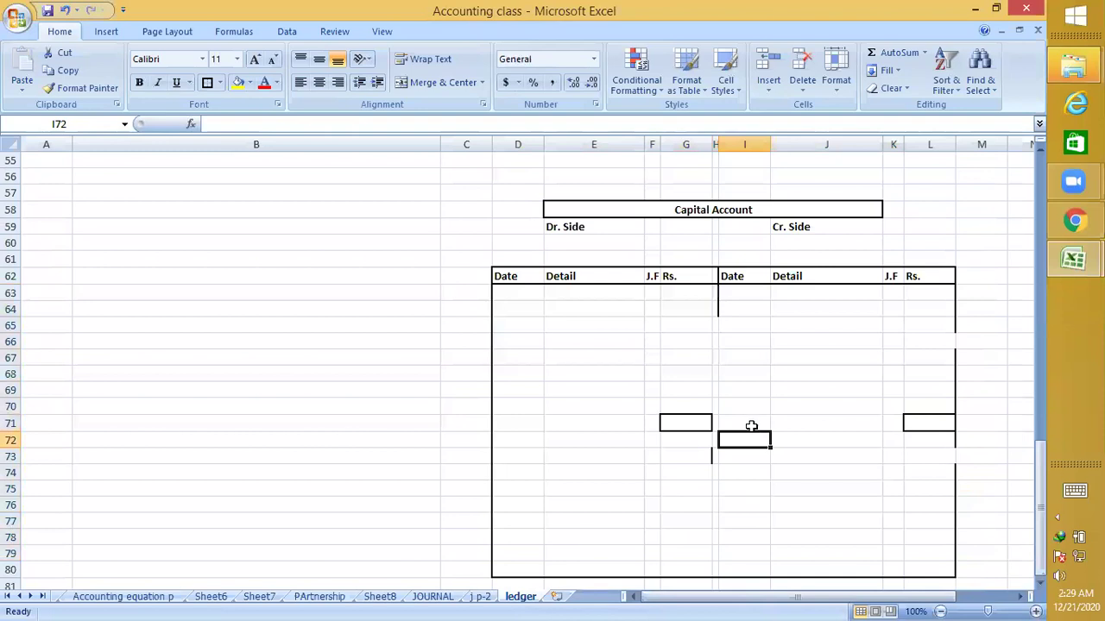
scroll(752, 426, "up", 4)
left_click(747, 406)
key("Delete")
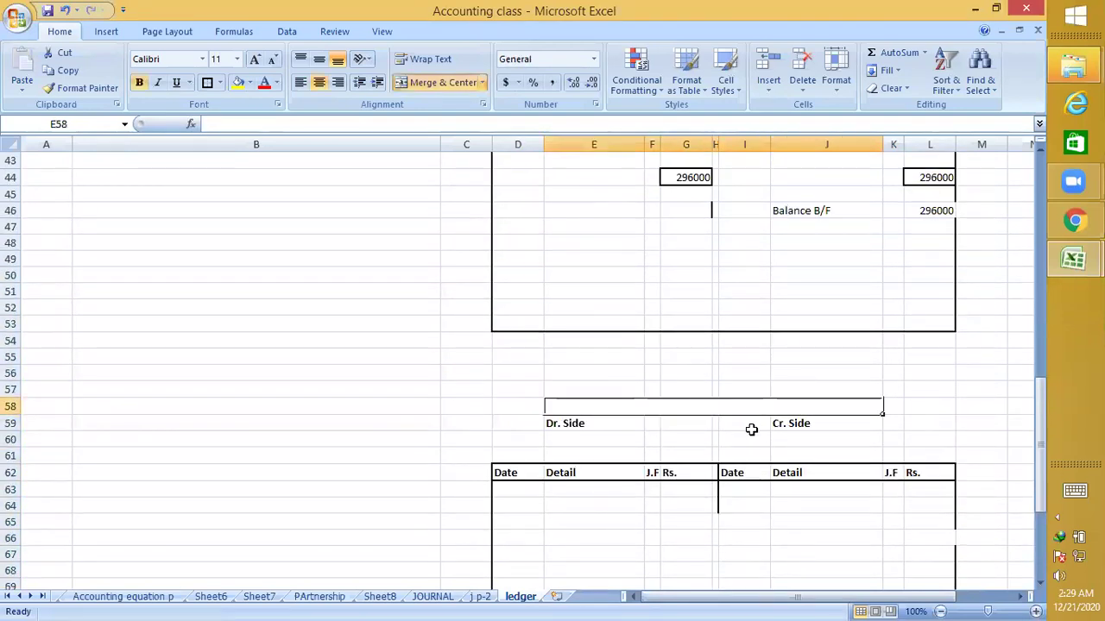
left_click(637, 535)
scroll(671, 518, "down", 3)
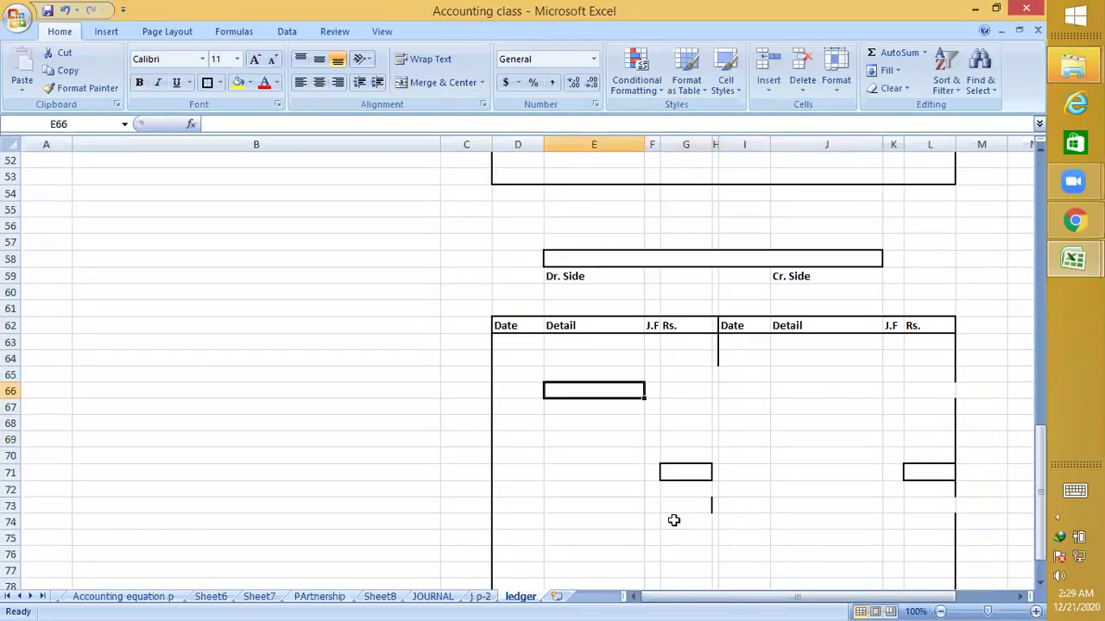
Check the j p-2 journal for the next account, and title the blank ledger table "Furniture" in E58
left_click(480, 596)
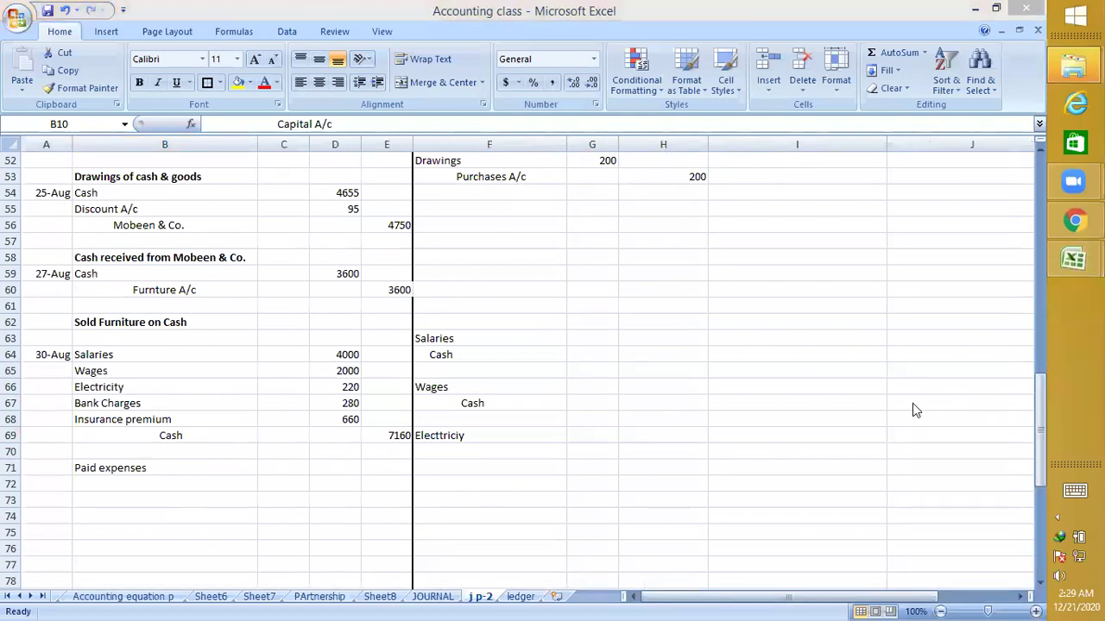
left_click(1043, 356)
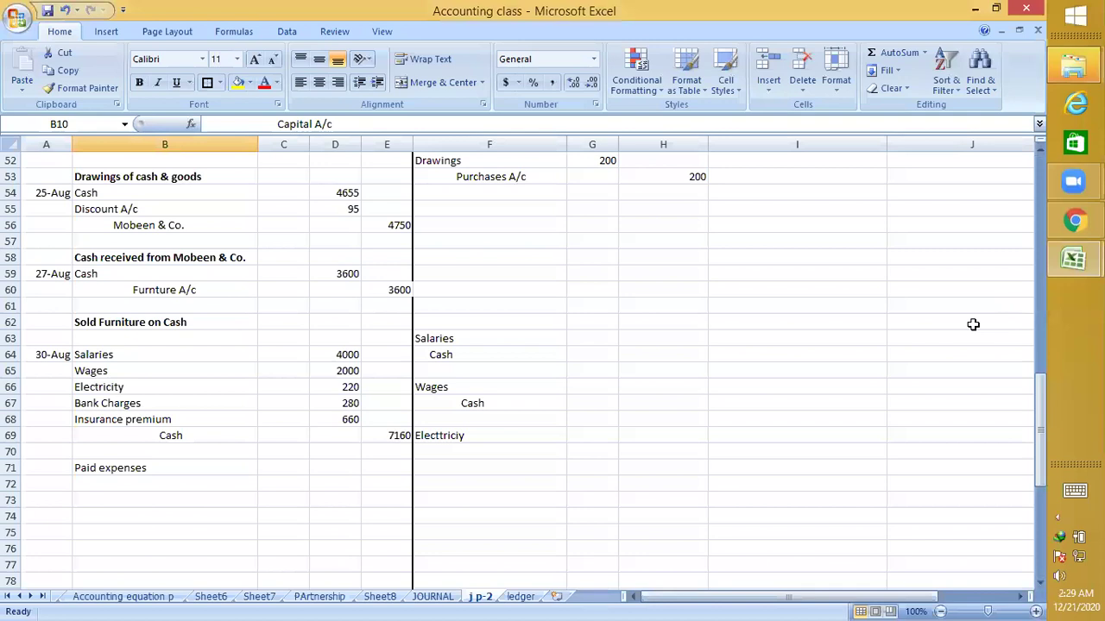
left_click_drag(972, 339, 797, 338)
scroll(567, 355, "up", 17)
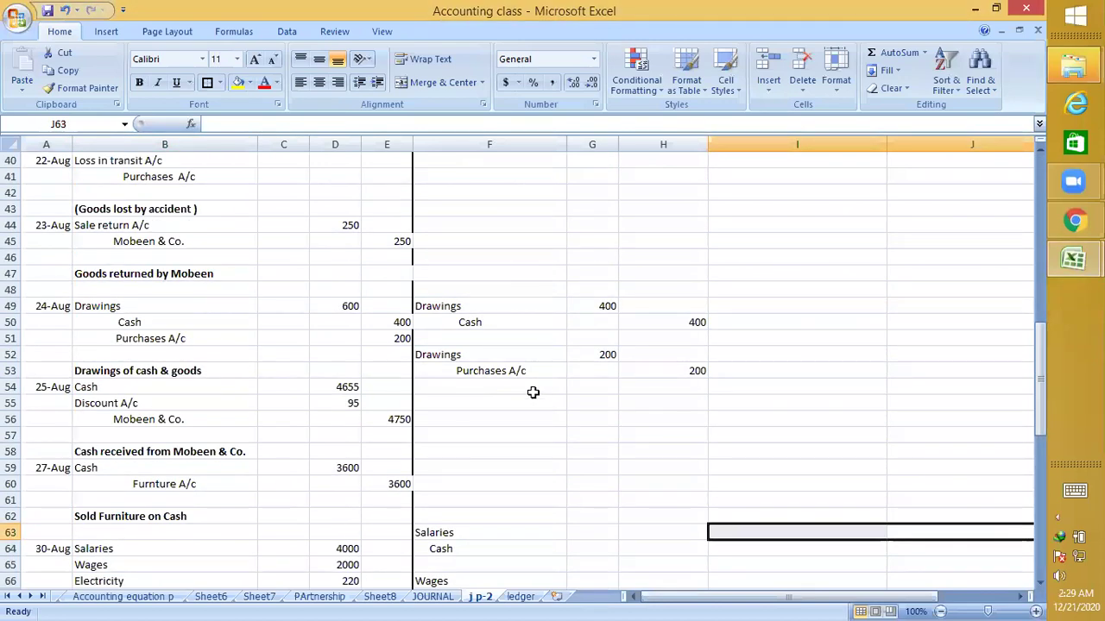
left_click(198, 419)
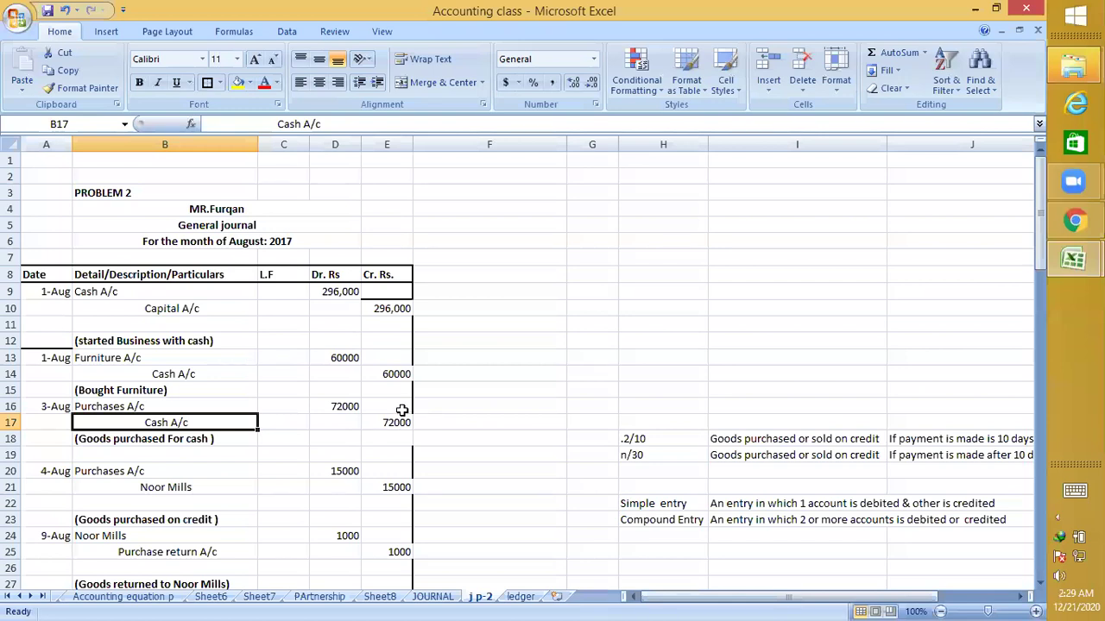
left_click(197, 363)
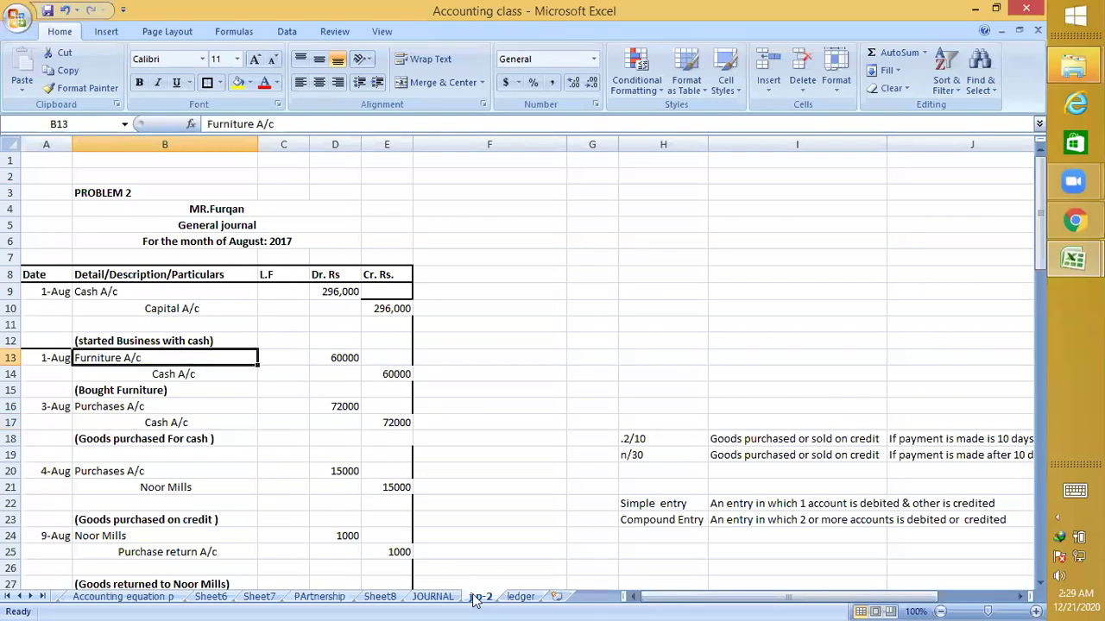
left_click(521, 597)
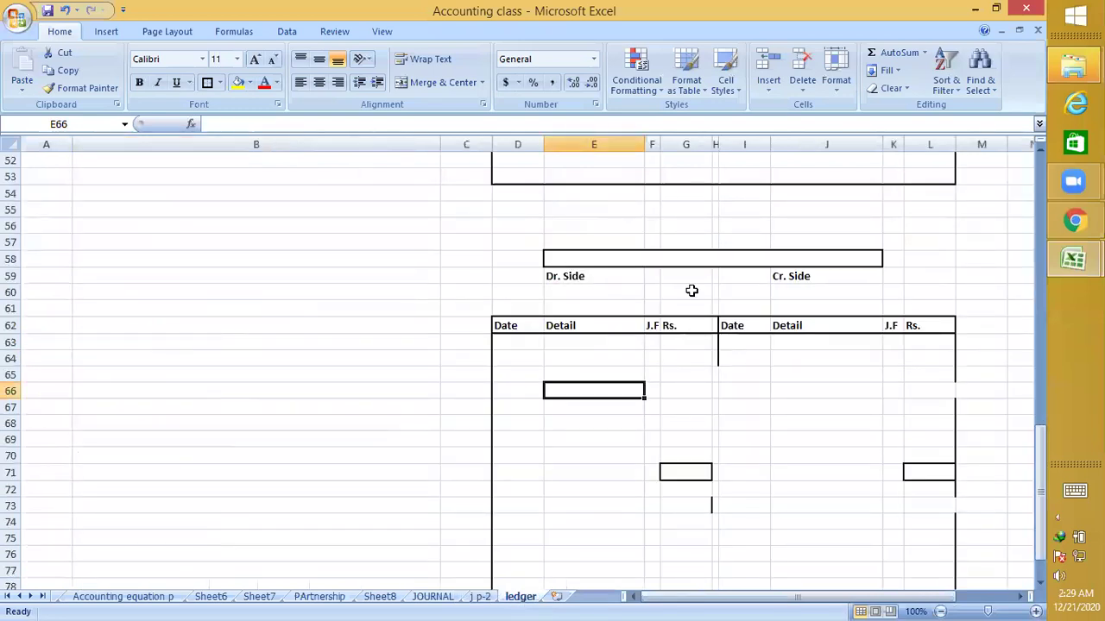
left_click(680, 259)
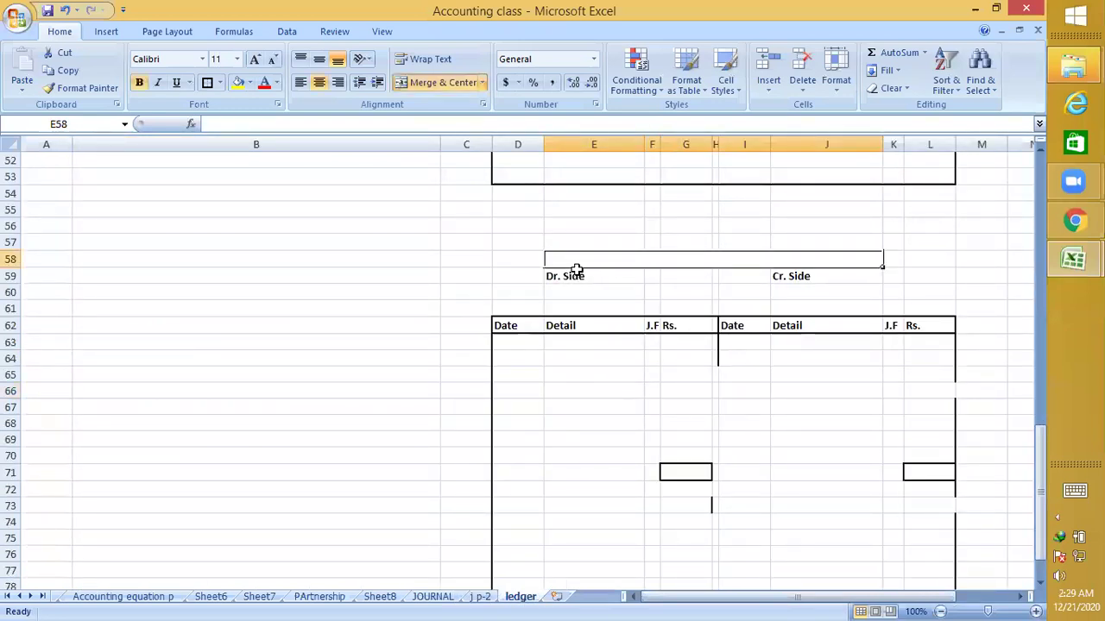
type("Furniture")
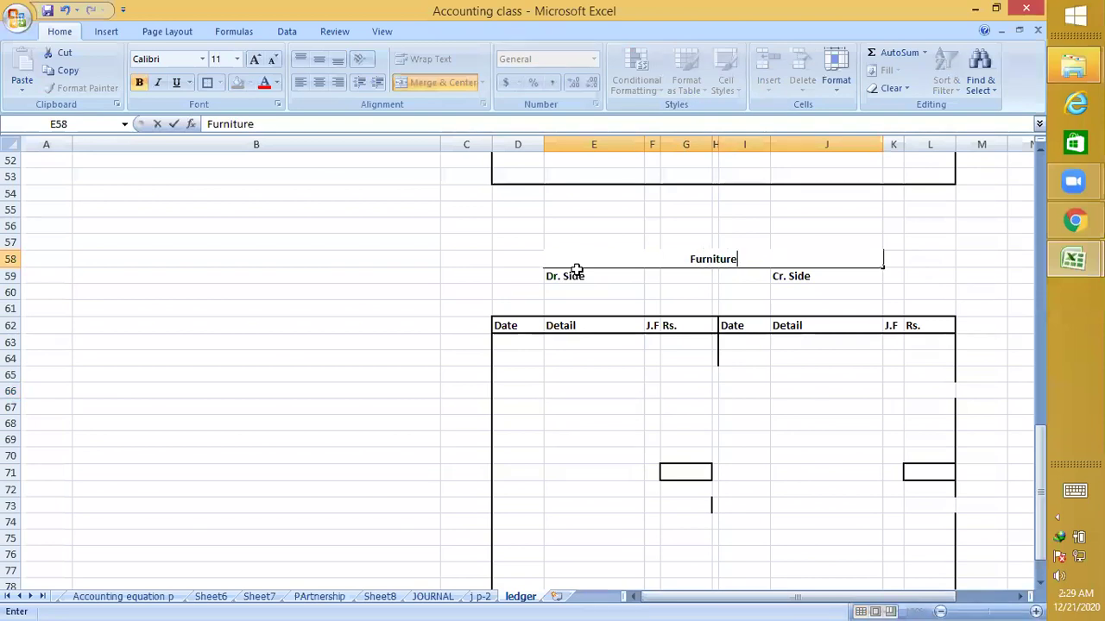
key("Return")
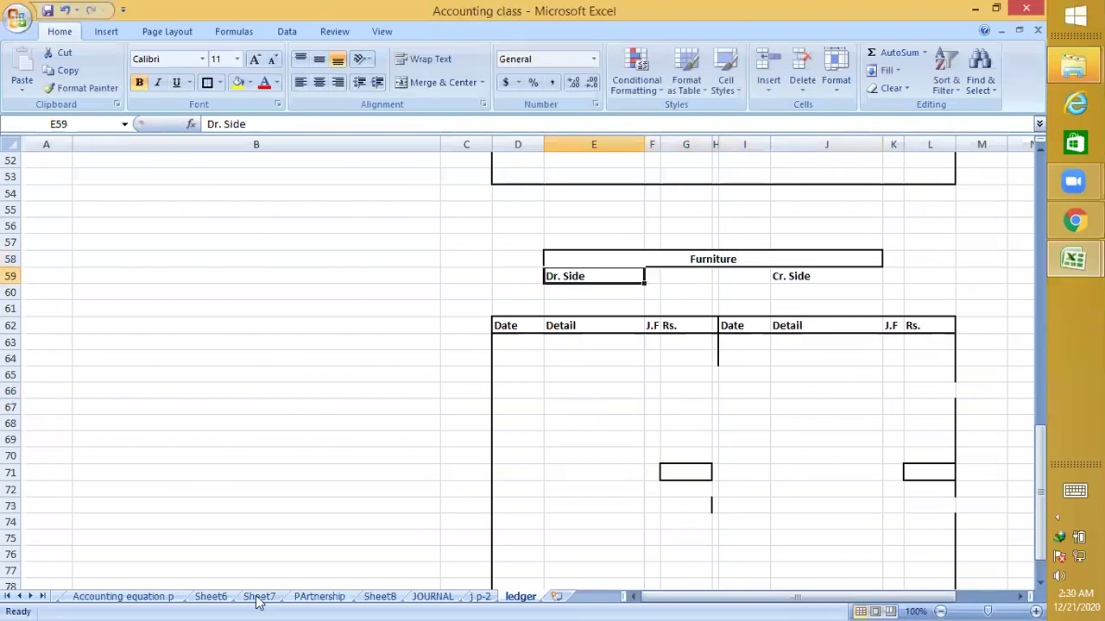
Check the furniture purchase entry in the j p-2 journal and enter 60000 as the Furniture account's debit amount in G63
left_click(478, 597)
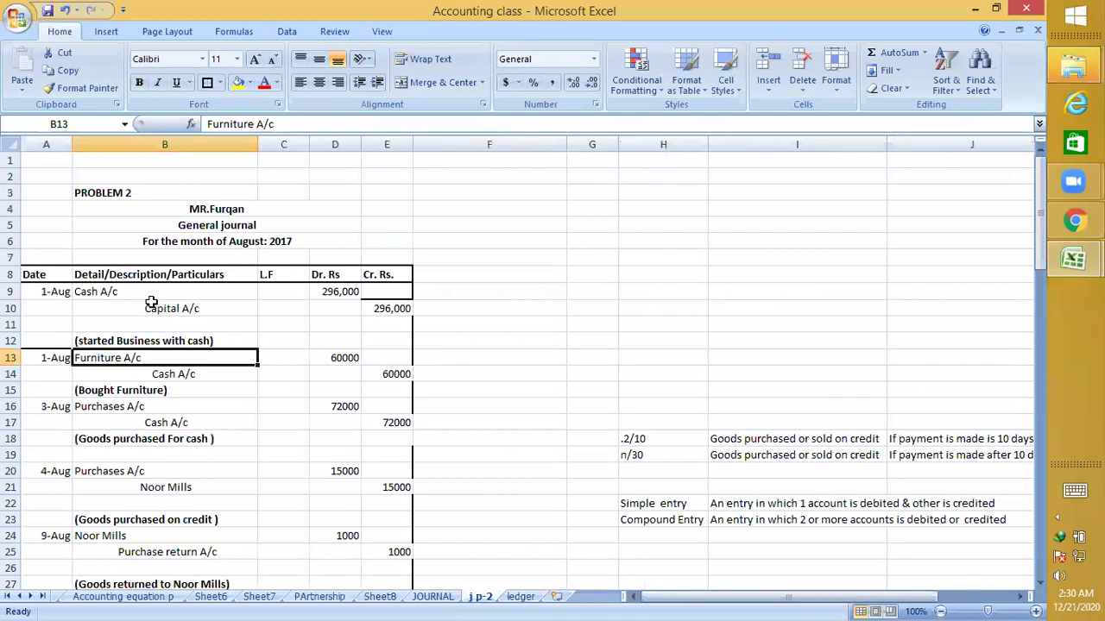
left_click(173, 310)
left_click(153, 294)
left_click(174, 324)
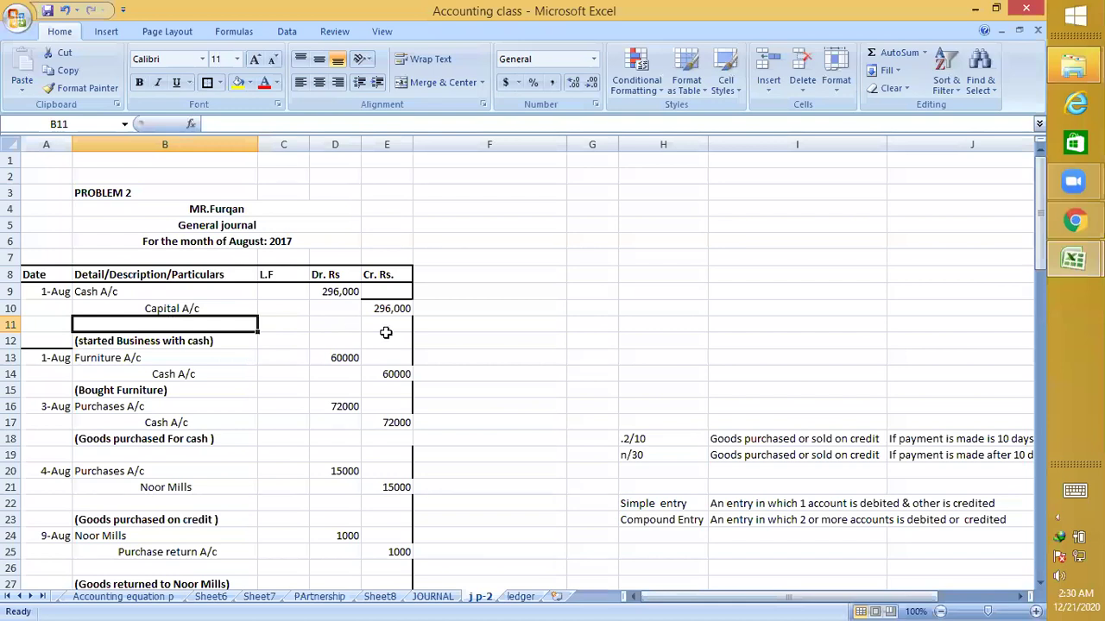
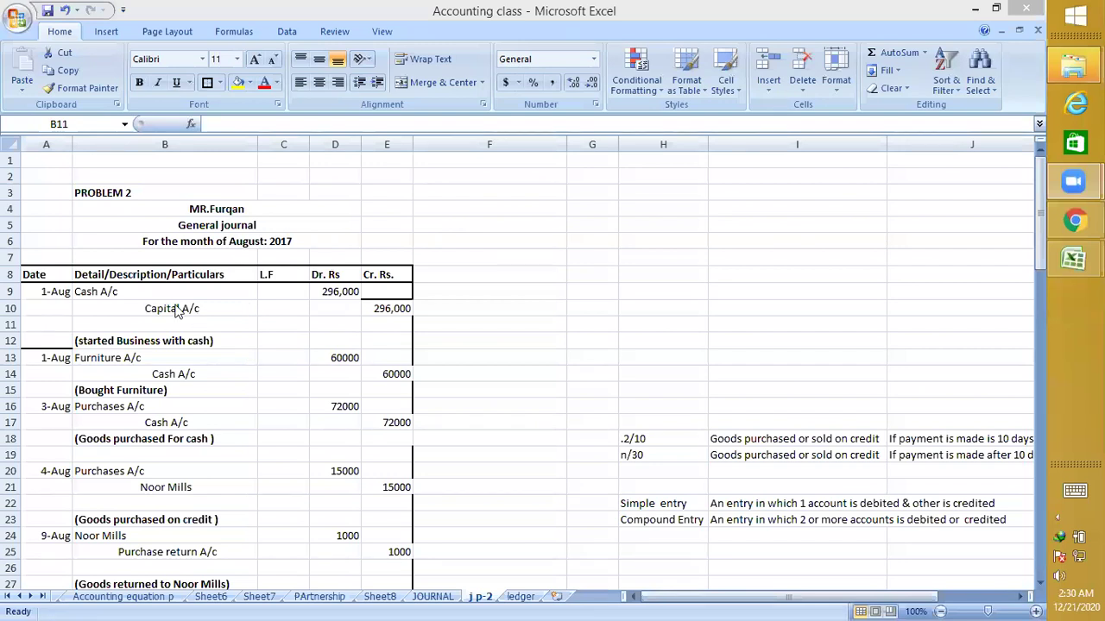
left_click(152, 359)
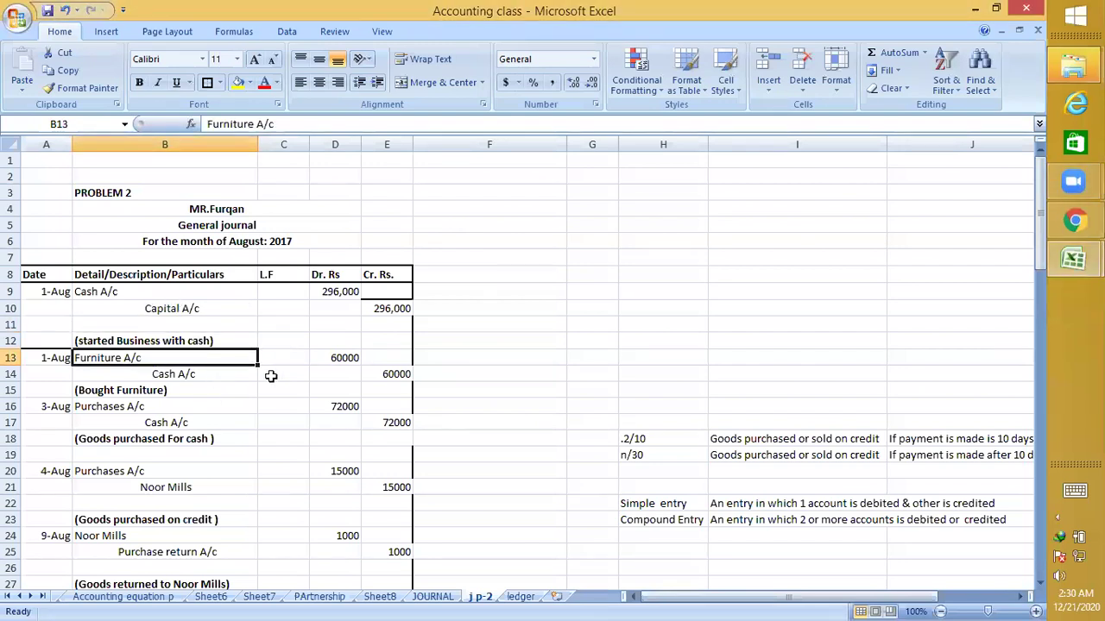
left_click(520, 597)
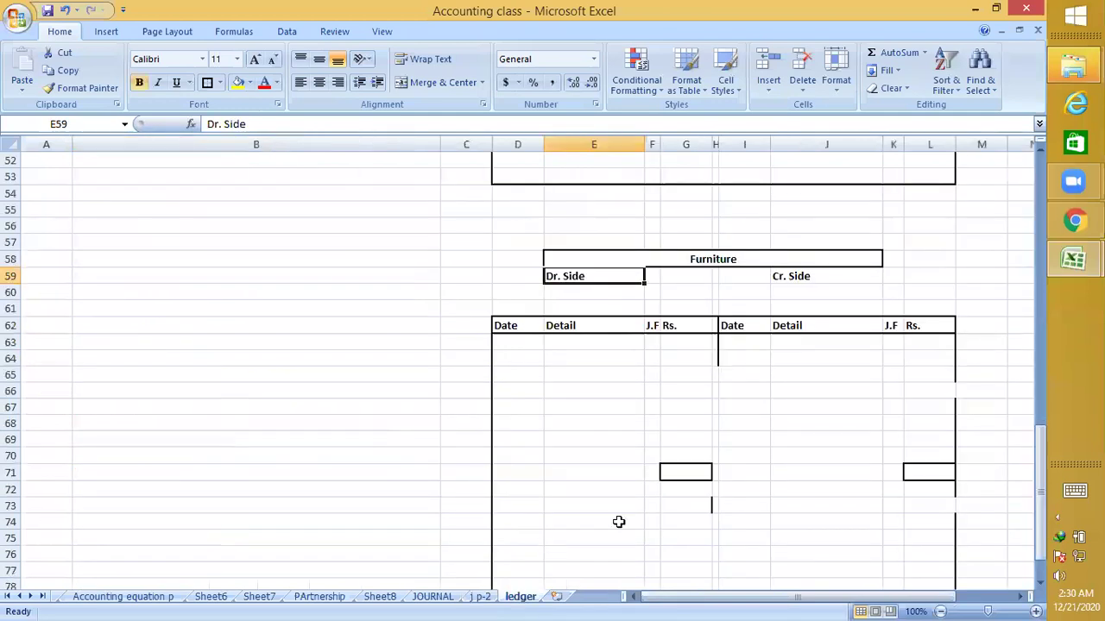
left_click(845, 471)
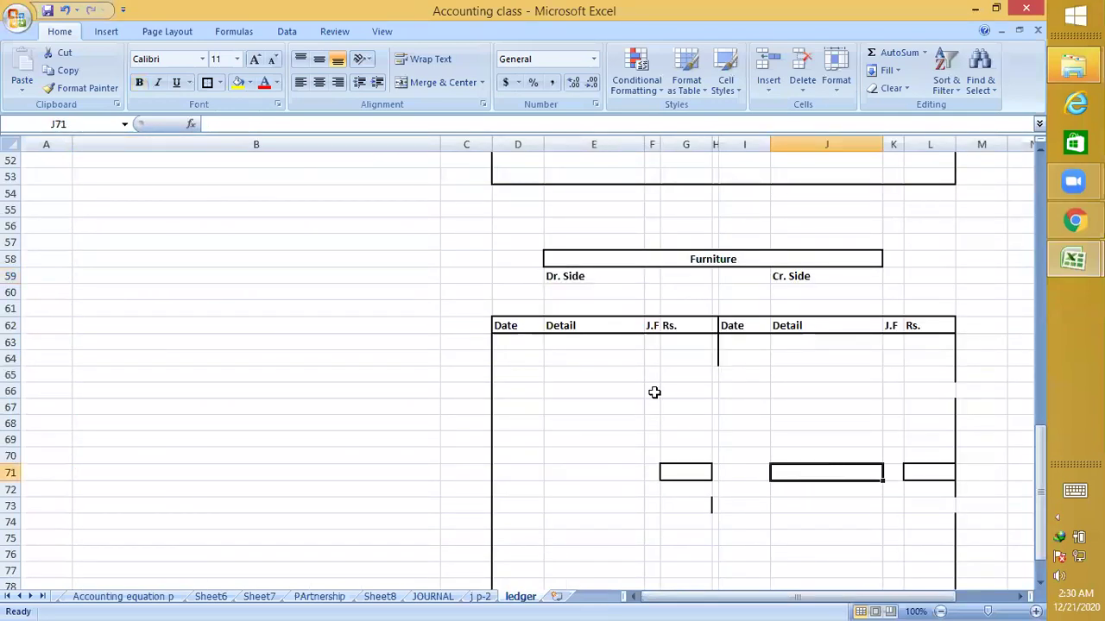
left_click(682, 344)
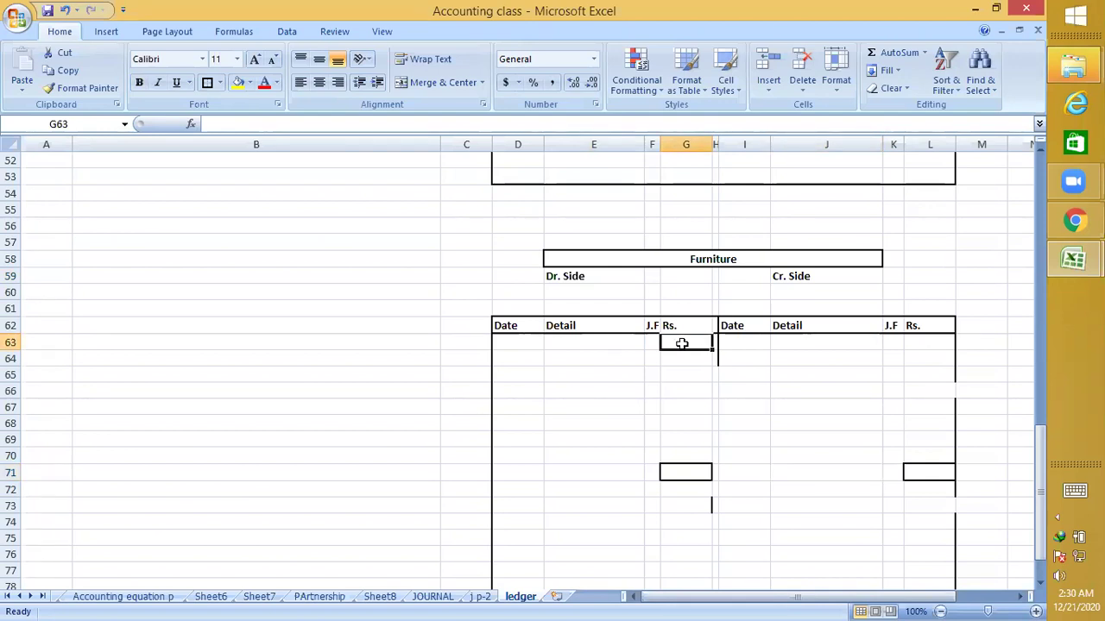
type("600")
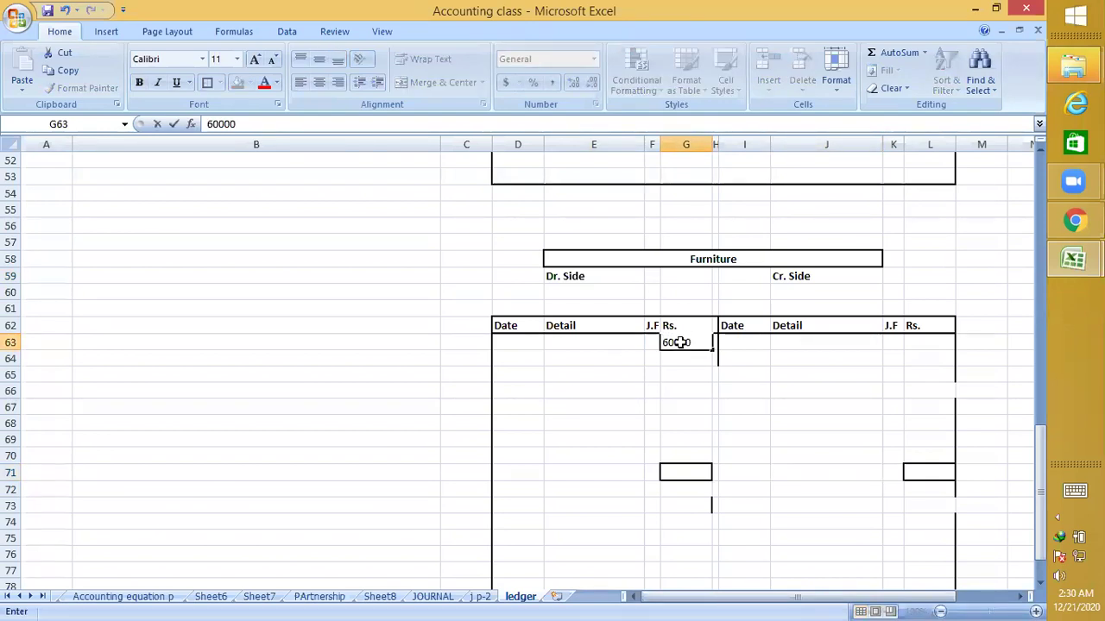
type("00")
Complete the Furniture account's debit posting with "Cash" in E63 and the journal's date, 1-Aug, in D63
key("Left")
key("Left")
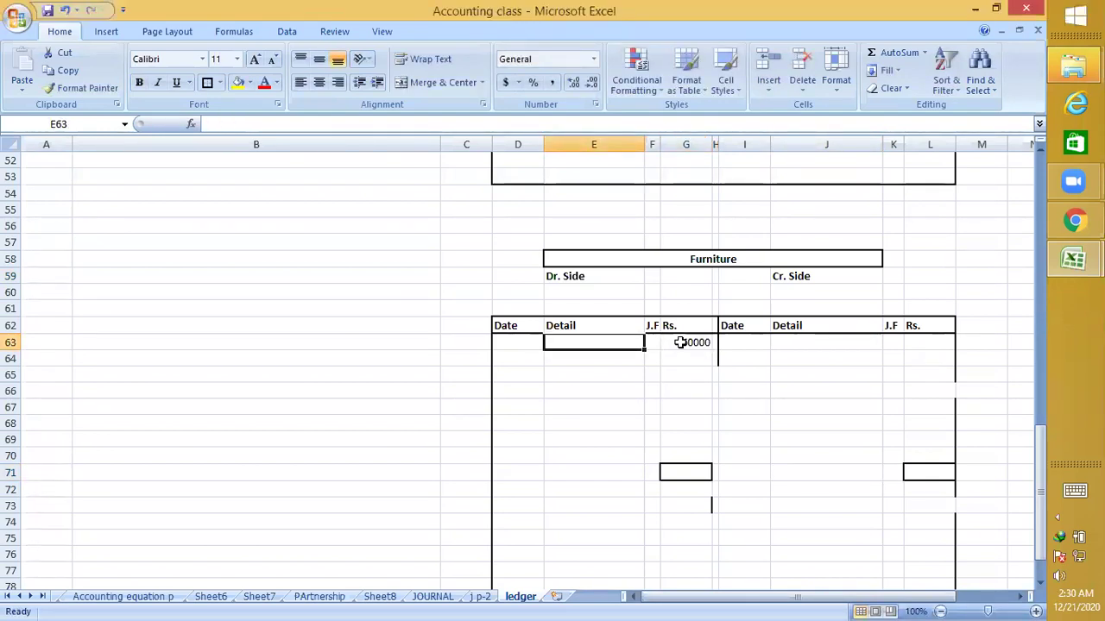
type("Cash")
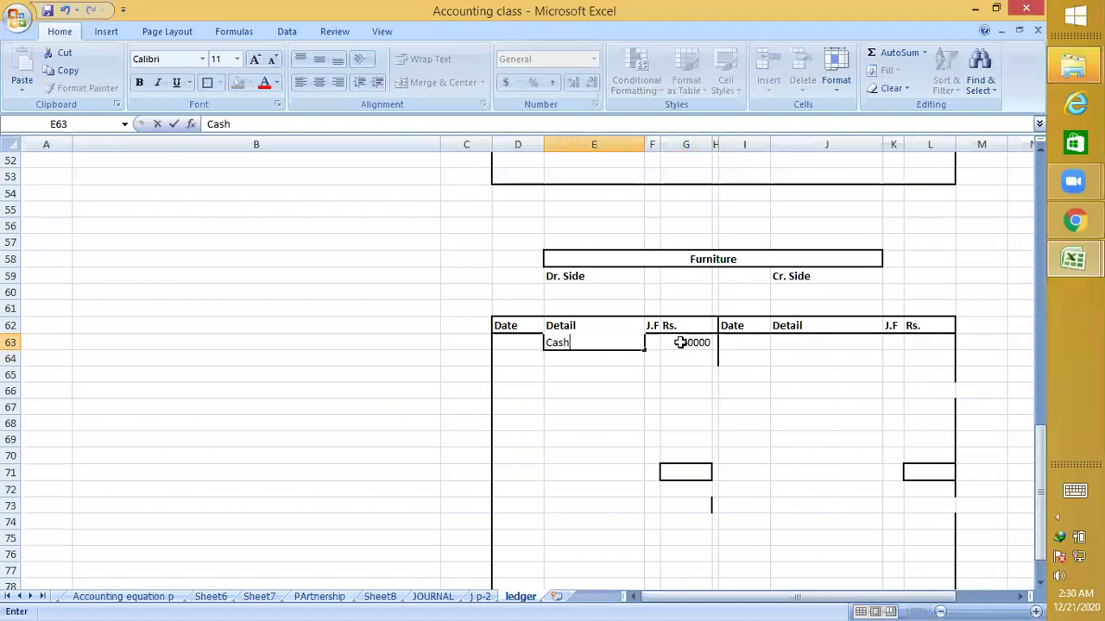
key("Left")
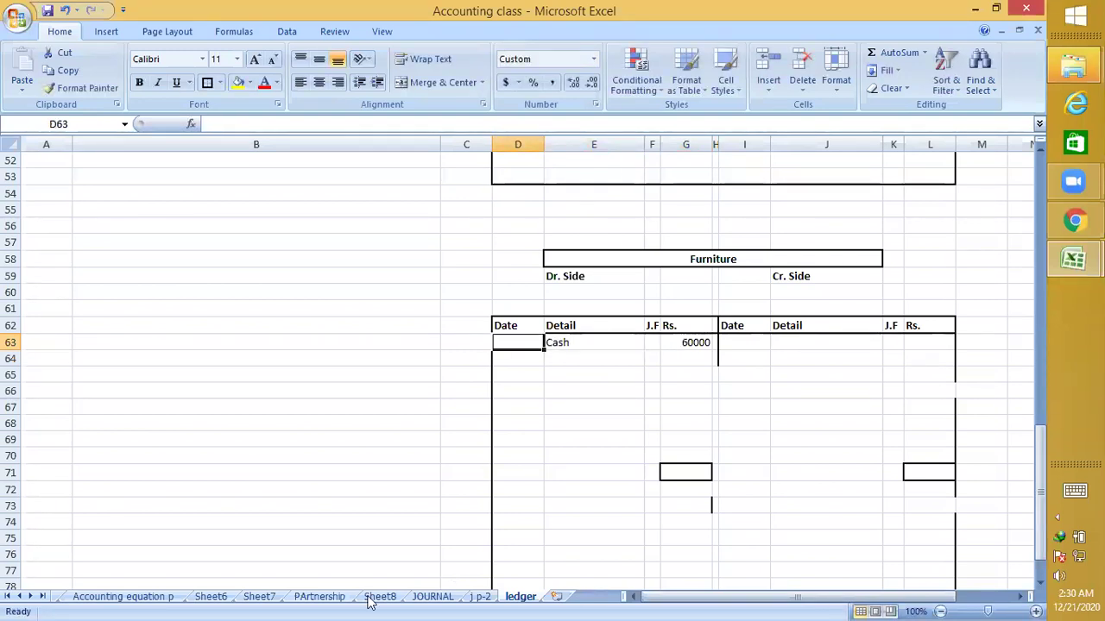
left_click(476, 597)
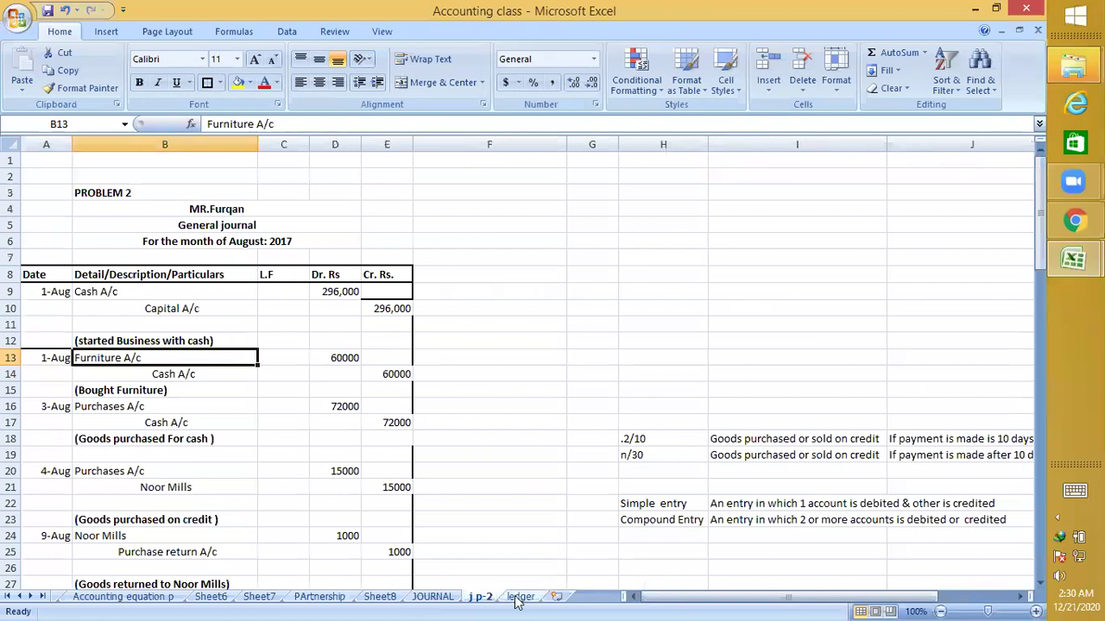
left_click(520, 598)
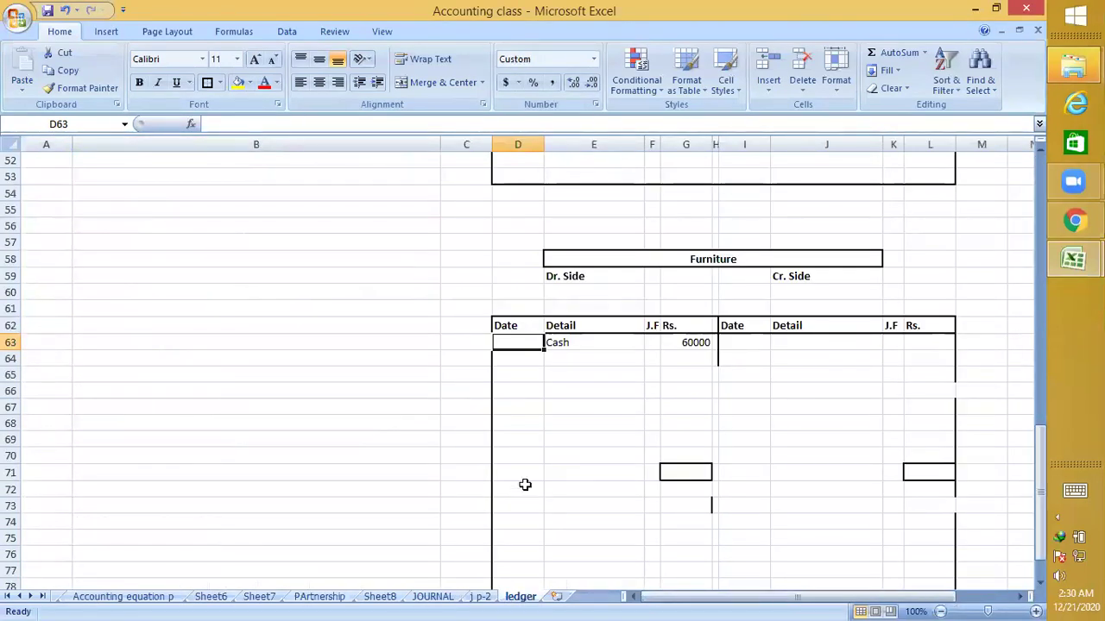
type("8-")
type("1")
key("Return")
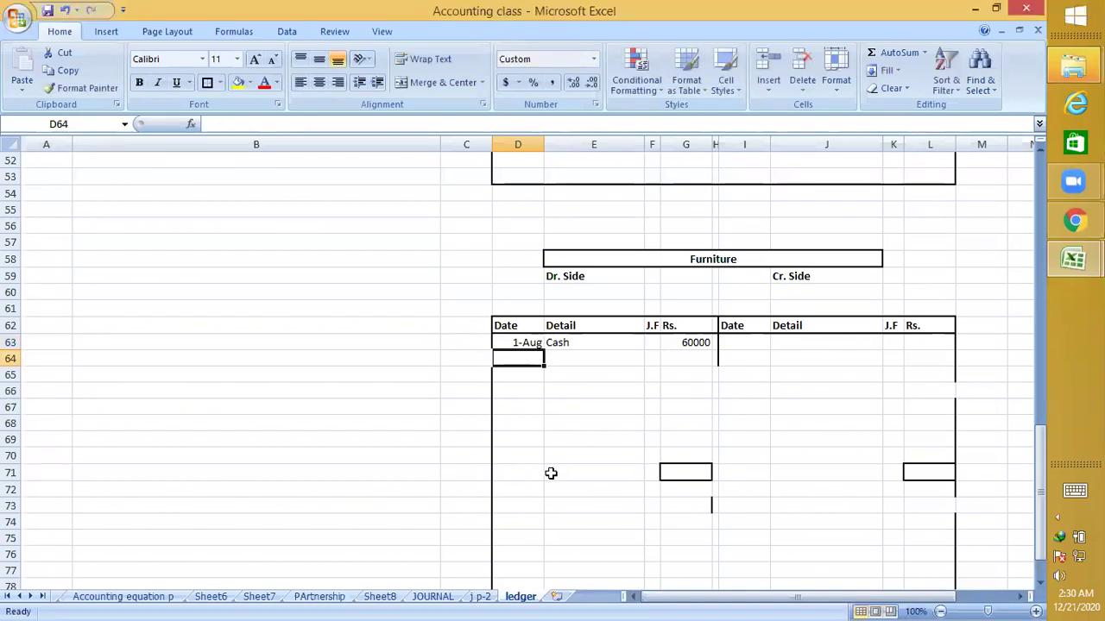
Look through the remaining entries of the j p-2 journal for further postings that affect the Furniture account
left_click(481, 596)
scroll(341, 509, "down", 2)
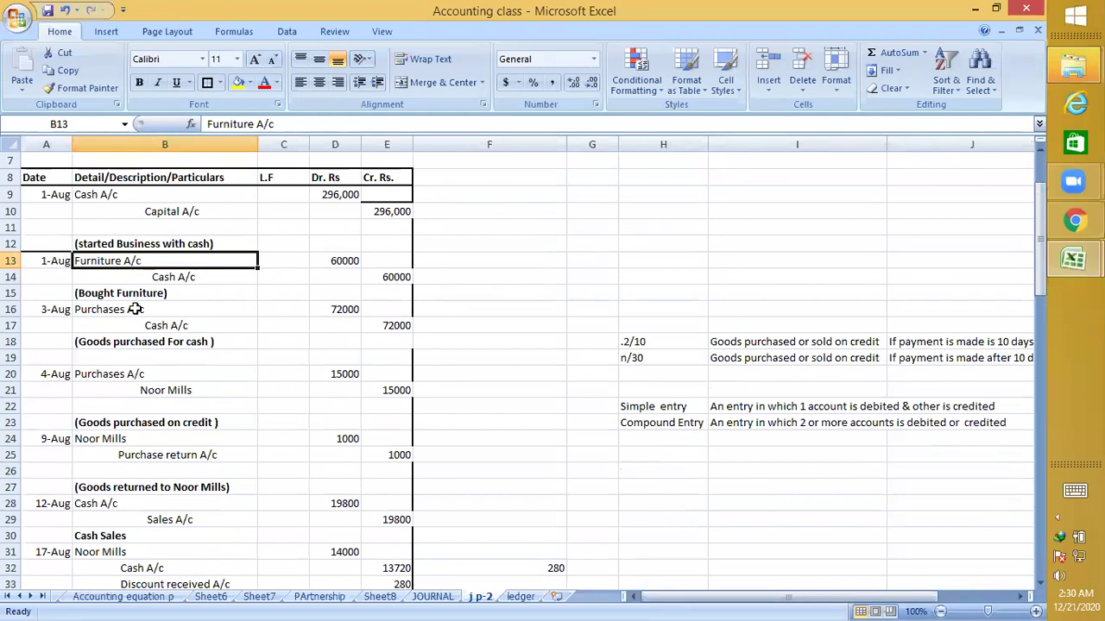
left_click(161, 278)
scroll(197, 300, "down", 2)
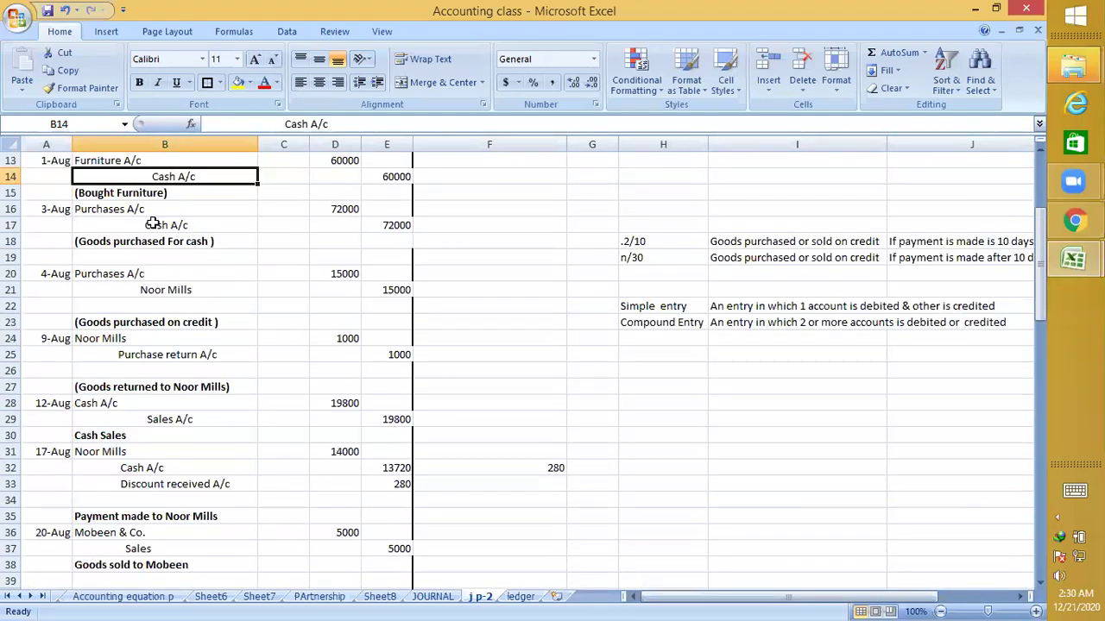
left_click(159, 283)
left_click(167, 275)
scroll(170, 284, "down", 1)
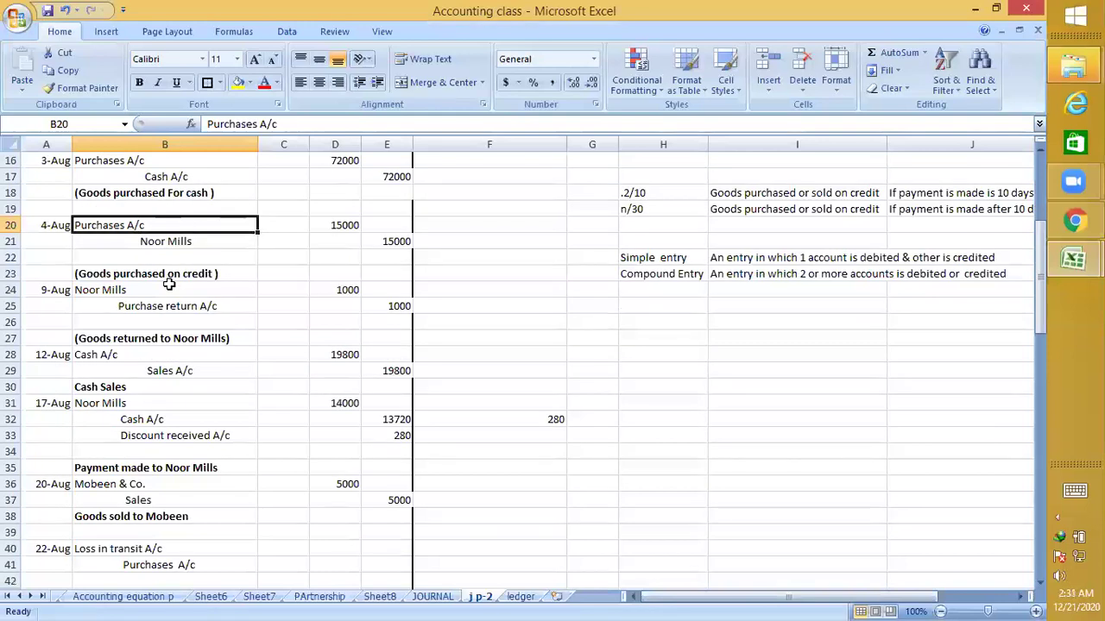
scroll(169, 285, "down", 3)
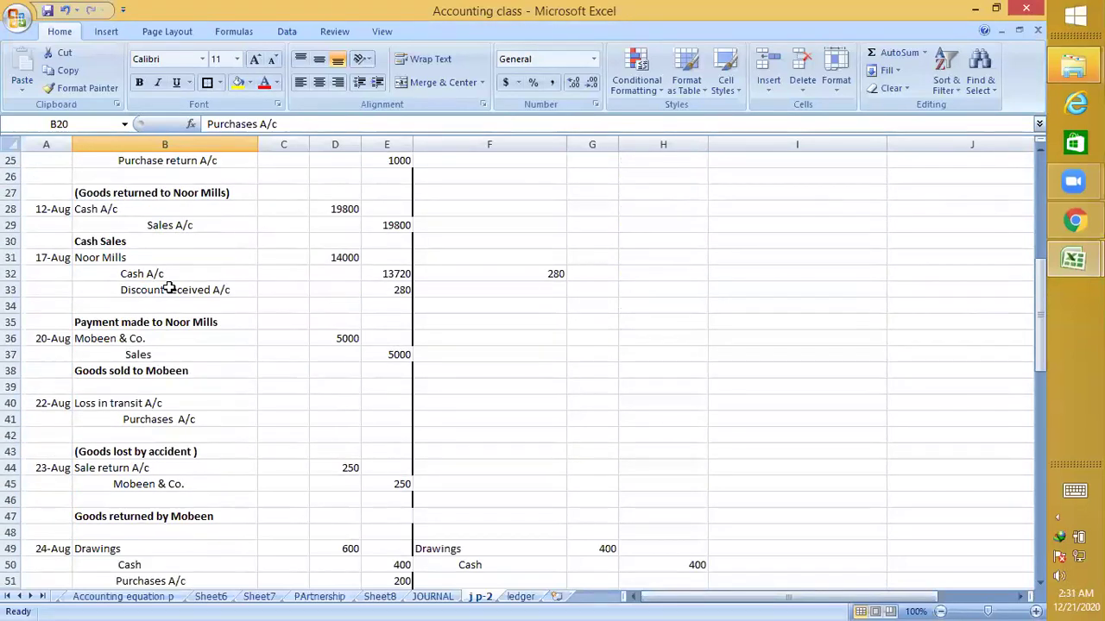
scroll(169, 290, "down", 5)
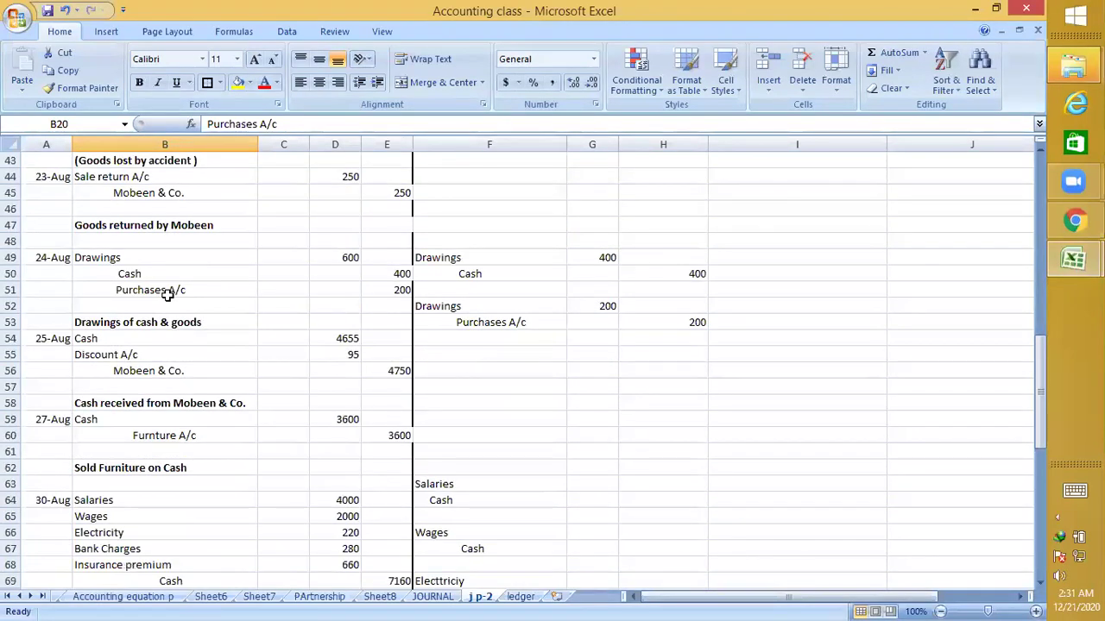
scroll(168, 294, "down", 2)
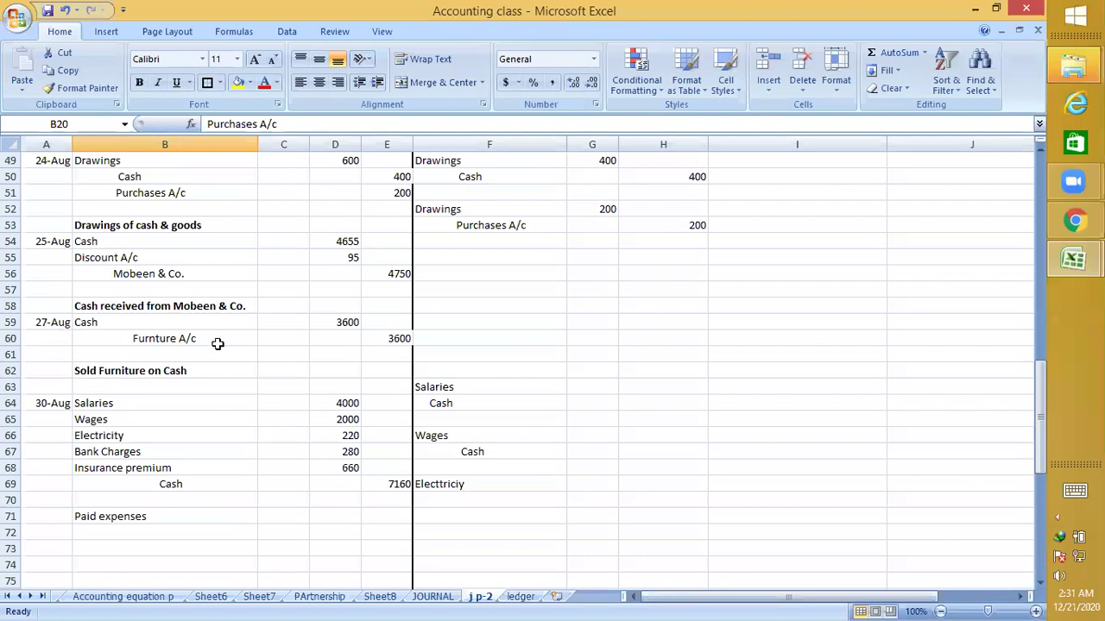
Copy the furniture sale's date, 27-Aug, from A59 of j p-2 to I63 on the Furniture account's credit side
left_click(69, 324)
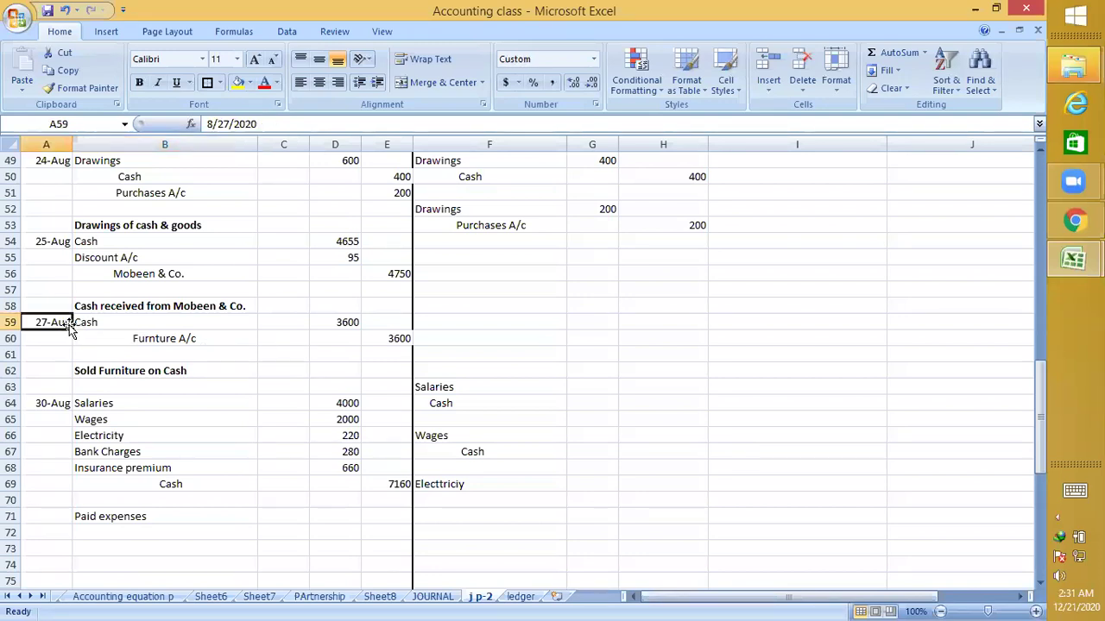
key("ctrl+c")
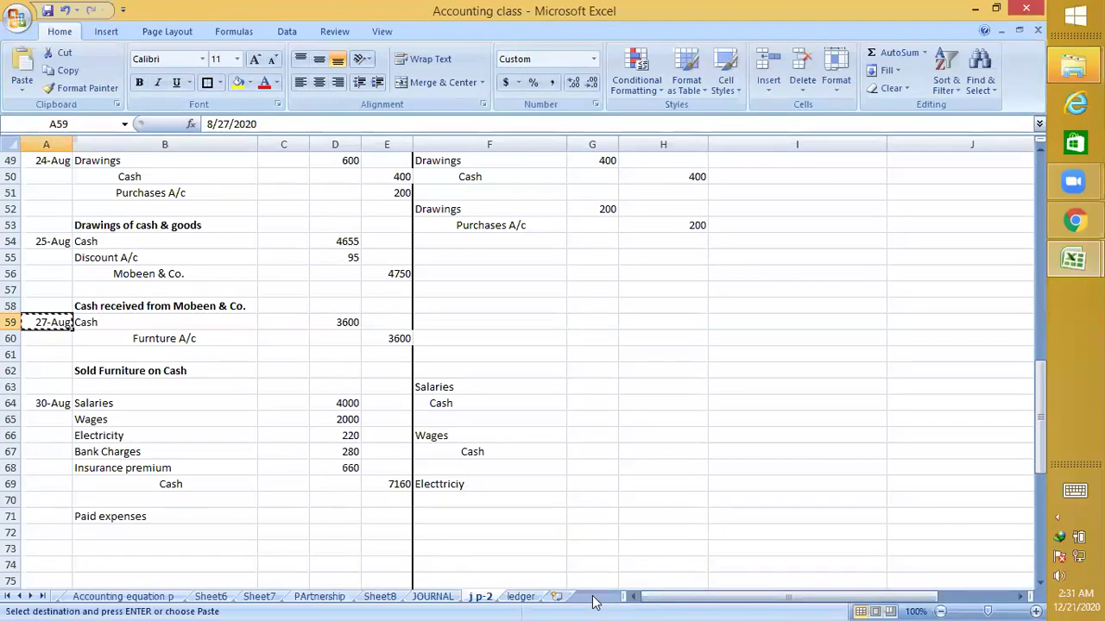
left_click(517, 584)
left_click(520, 596)
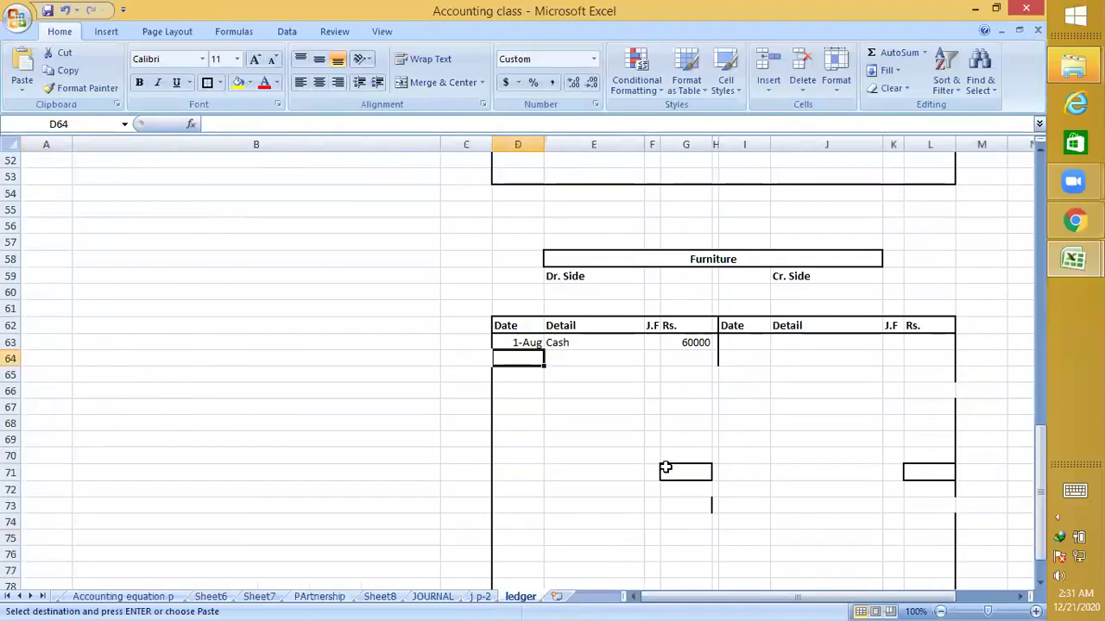
left_click(740, 344)
key("ctrl+v")
Complete the Furniture account's credit posting with 3600 in L63 and "Cash" in J63
left_click(937, 341)
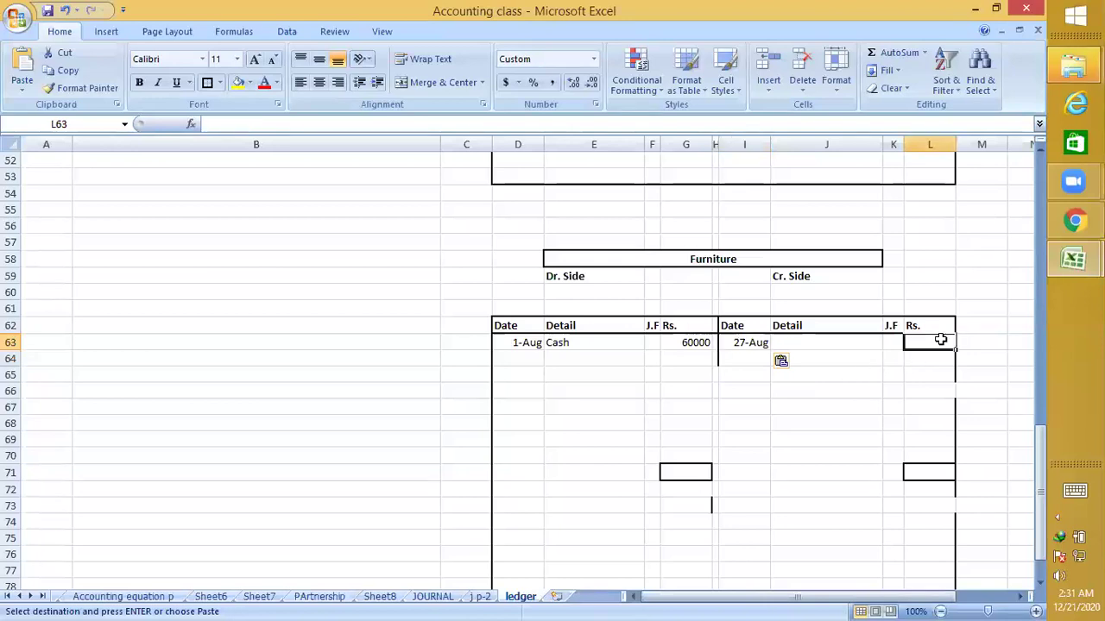
type("3600")
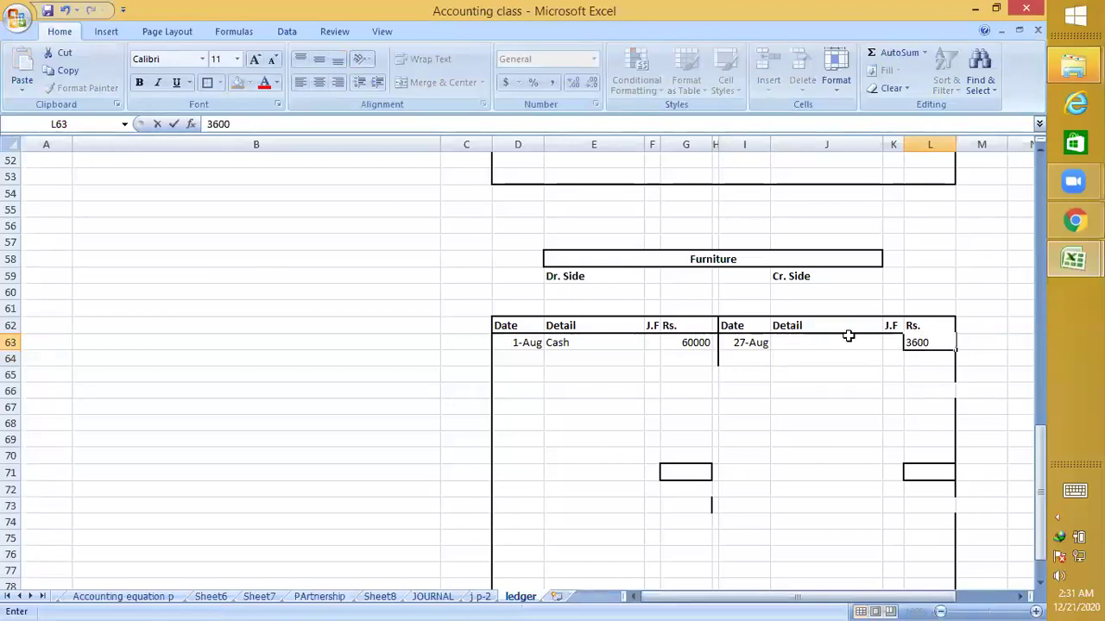
left_click(848, 336)
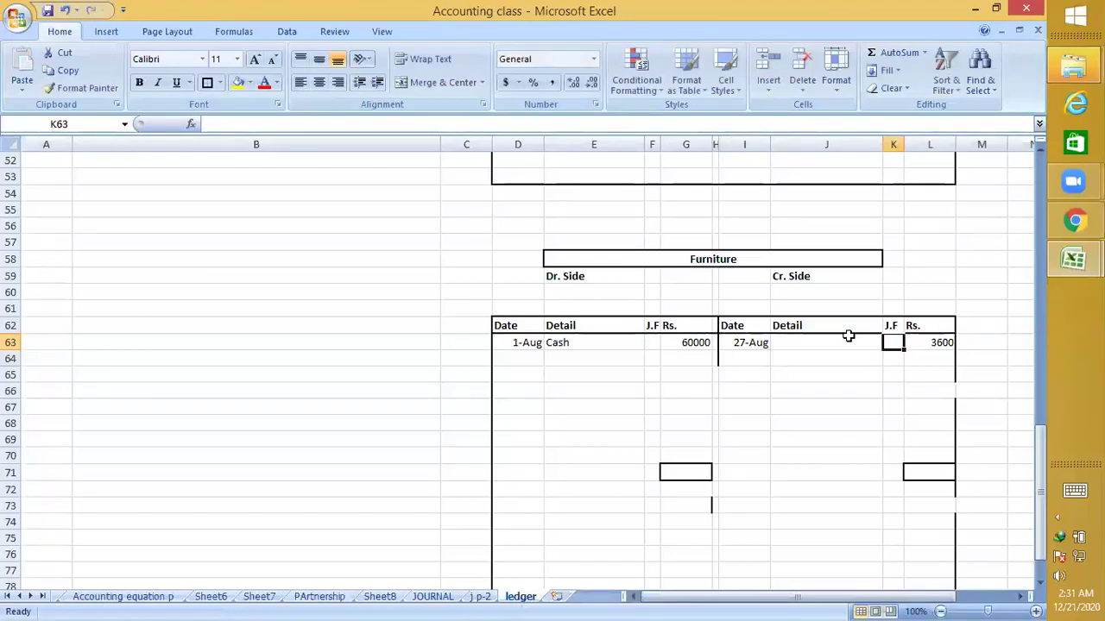
type("Cash")
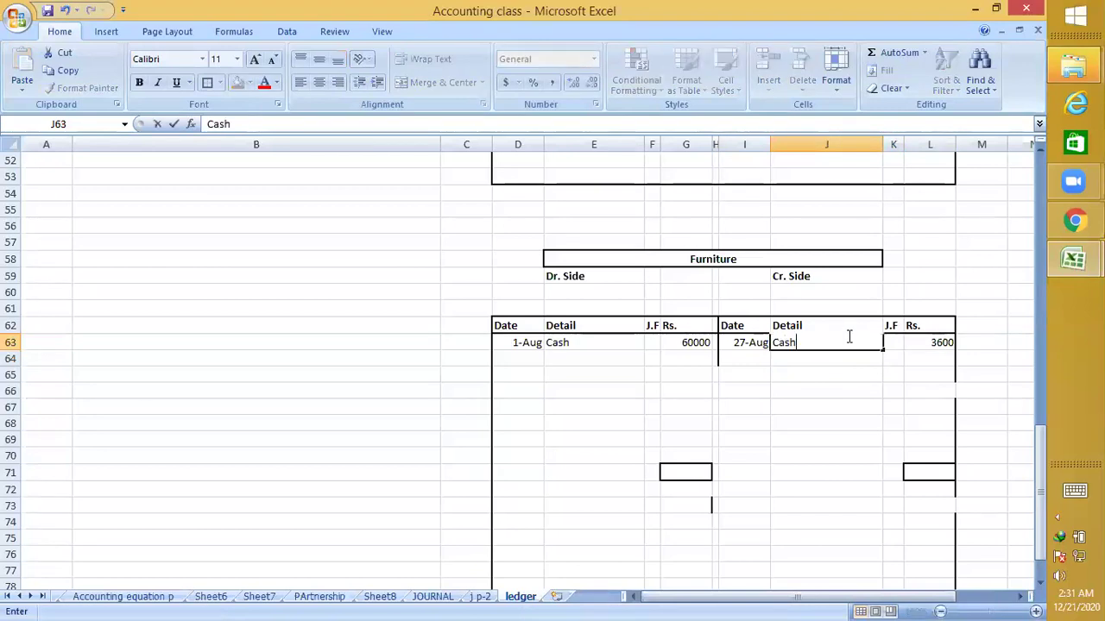
key("Return")
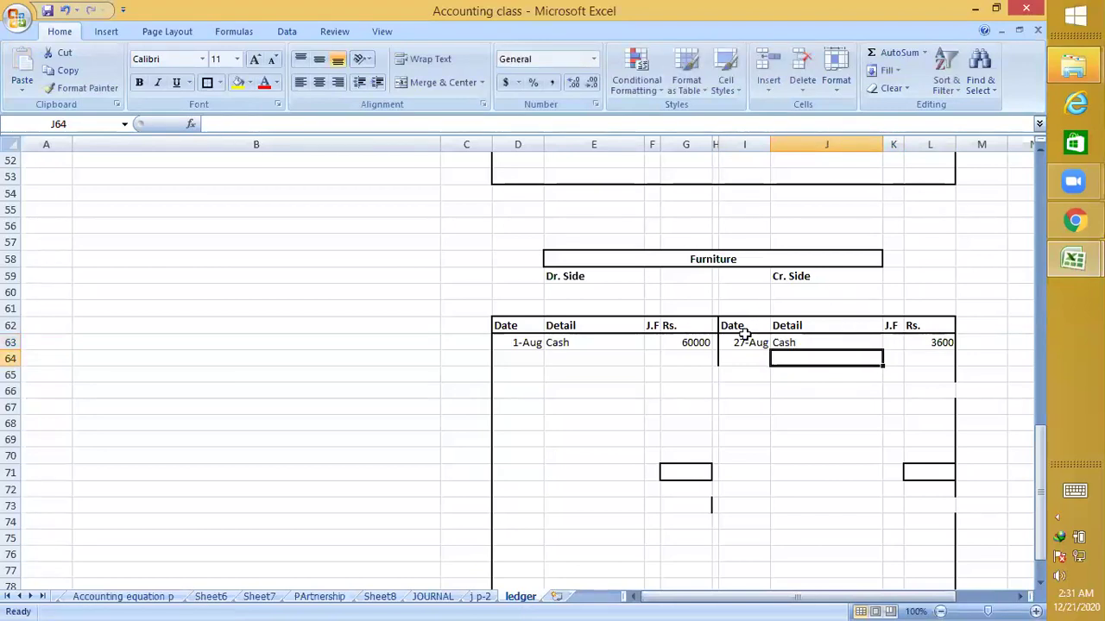
Try to enter 60000 as the Furniture account's debit total in G71 and copy it for the credit side
left_click(669, 470)
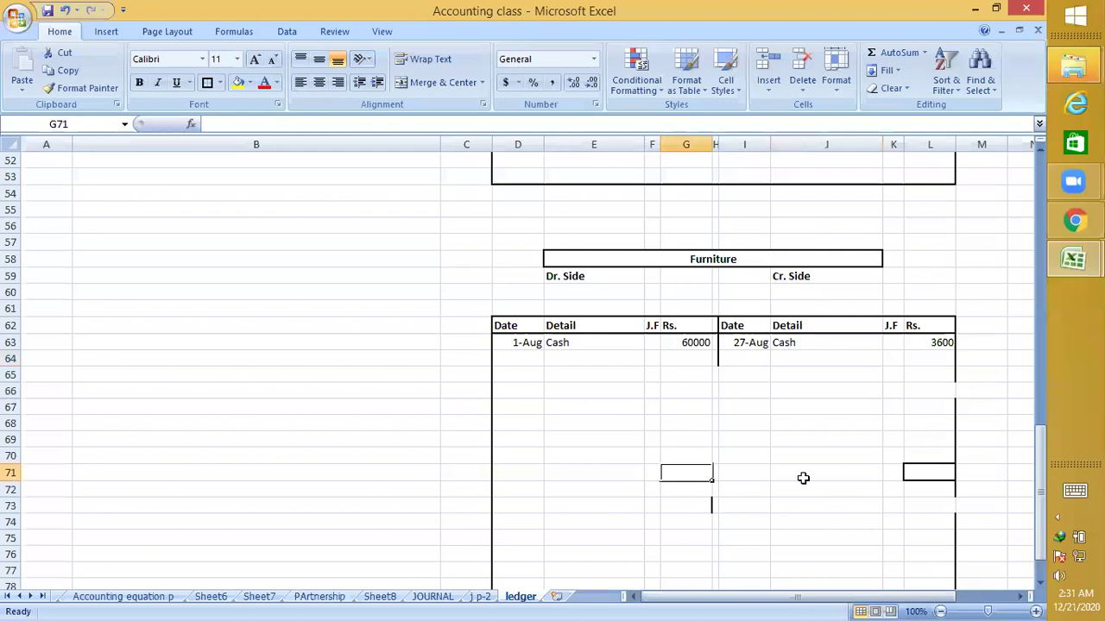
left_click(796, 538)
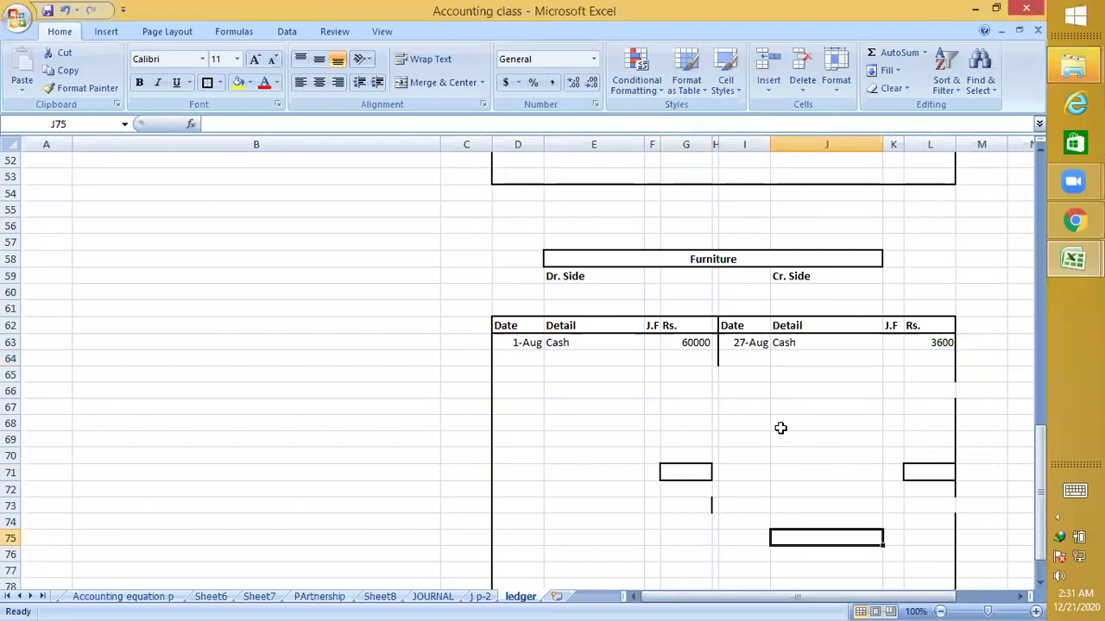
left_click(690, 478)
type("60000")
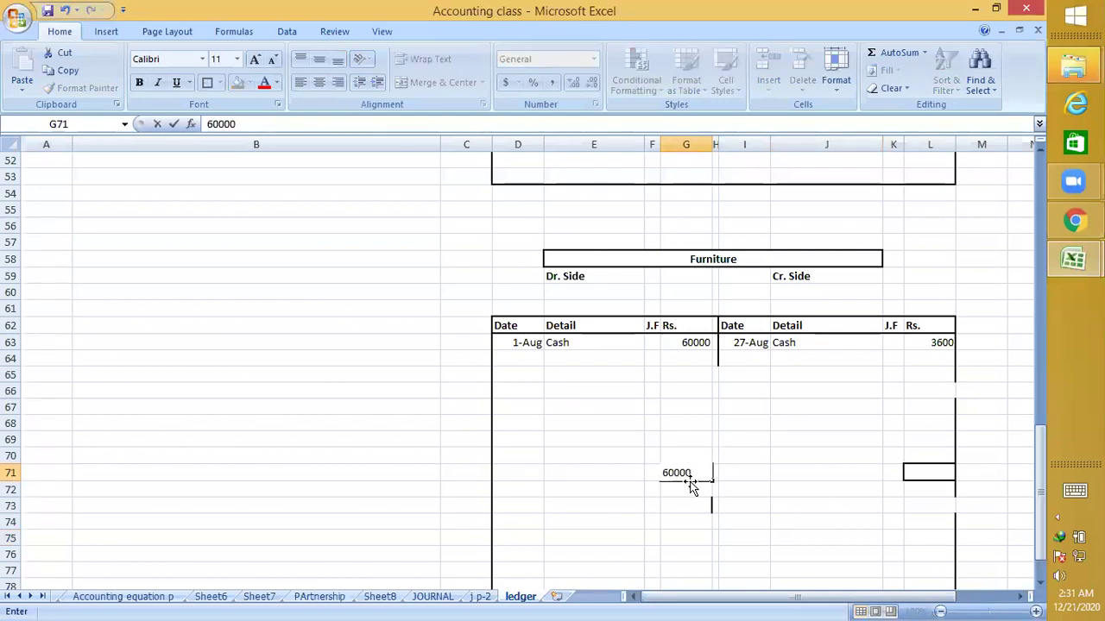
left_click(690, 482)
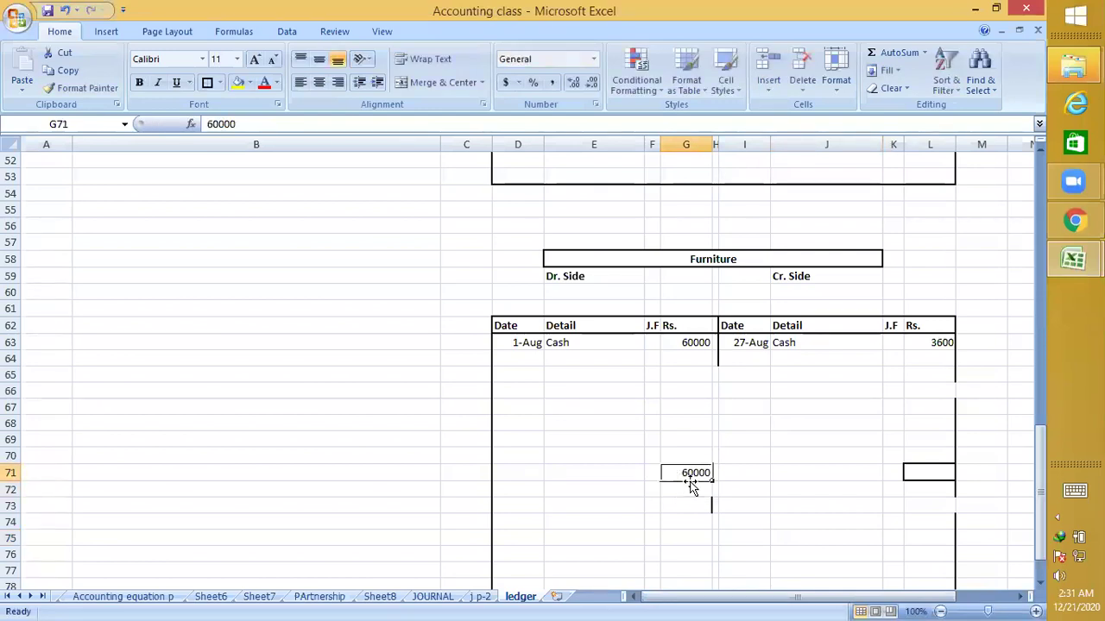
key("ctrl+c")
key("ctrl+Right")
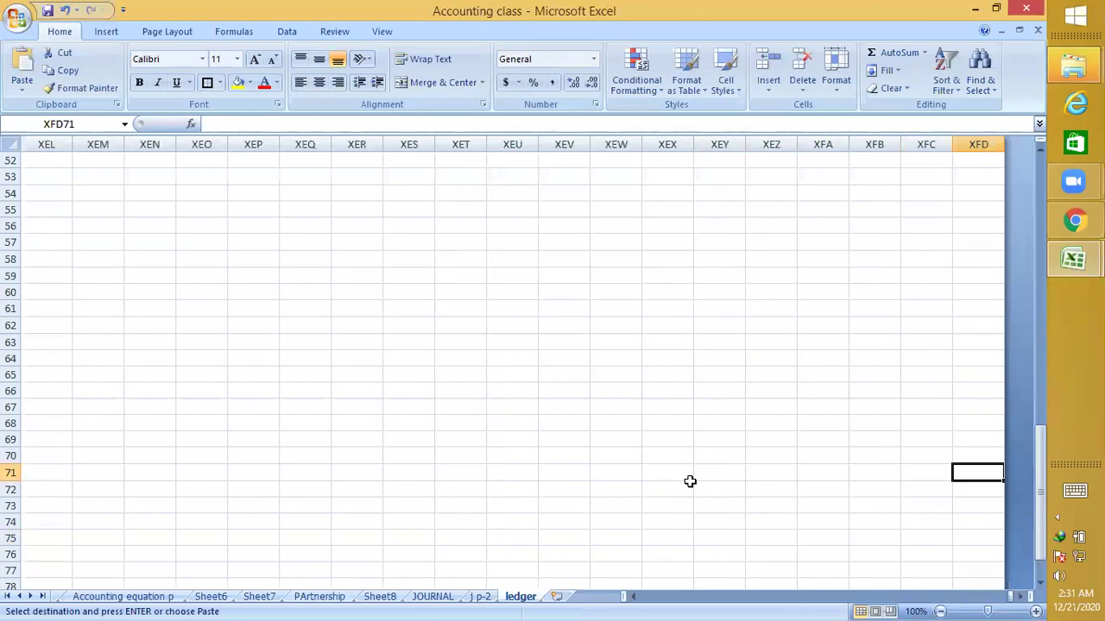
key("ctrl+Left")
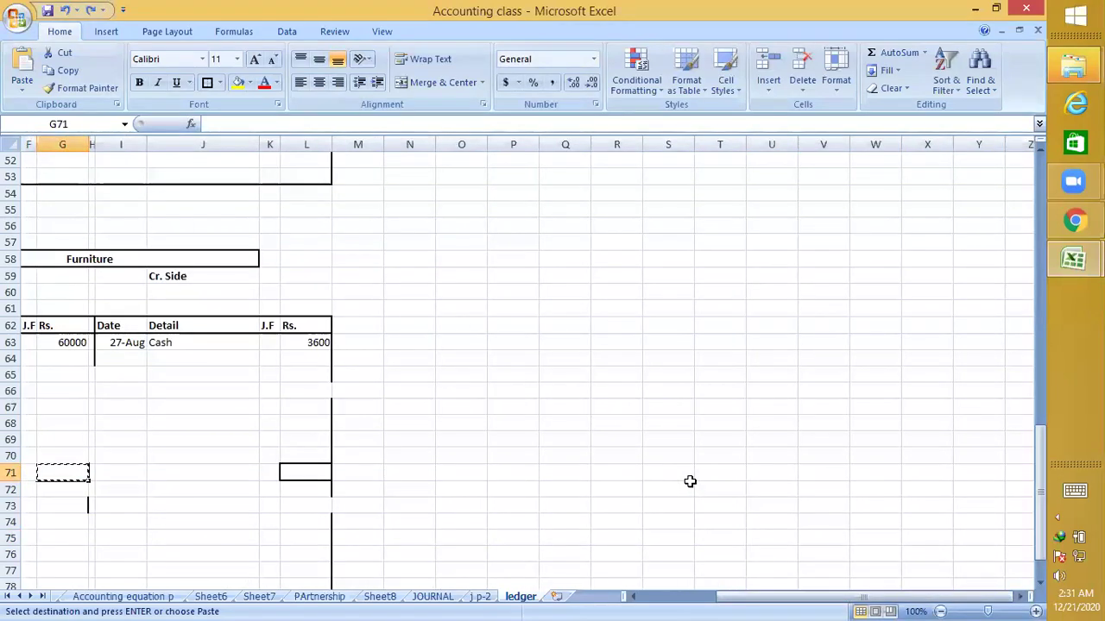
Enter 60000 as the Furniture account's total on the debit side in G71 and on the credit side in L71
type("6000")
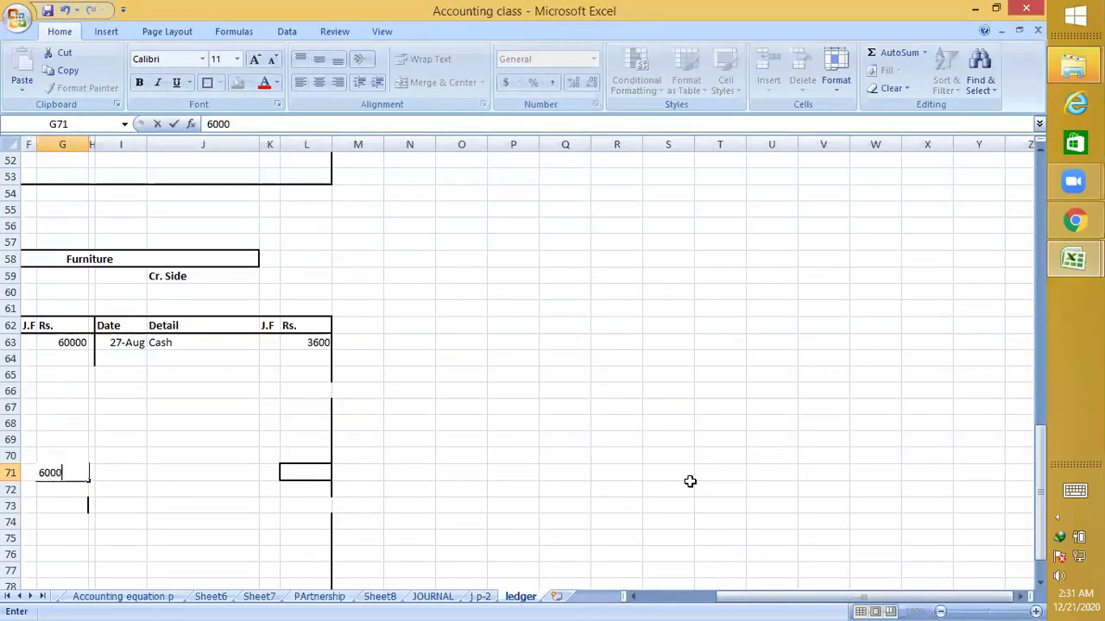
type("0")
key("Return")
key("Up")
key("Right")
key("Right")
key("Right")
key("Right")
key("Right")
key("Right")
key("Left")
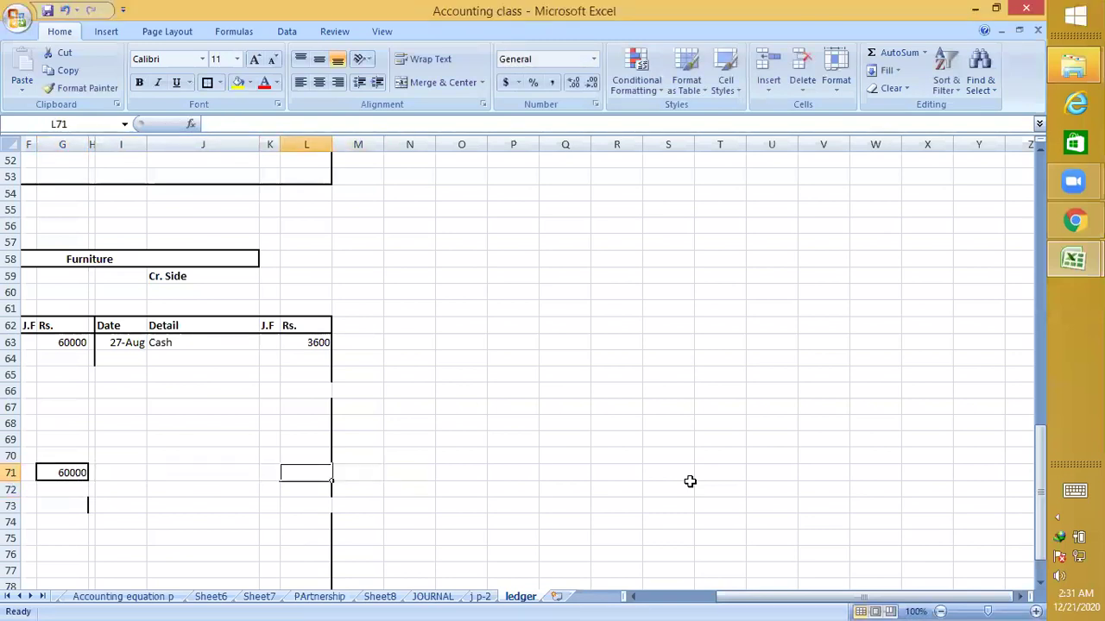
type("50000")
key("BackSpace")
key("BackSpace")
key("BackSpace")
key("BackSpace")
type("60000")
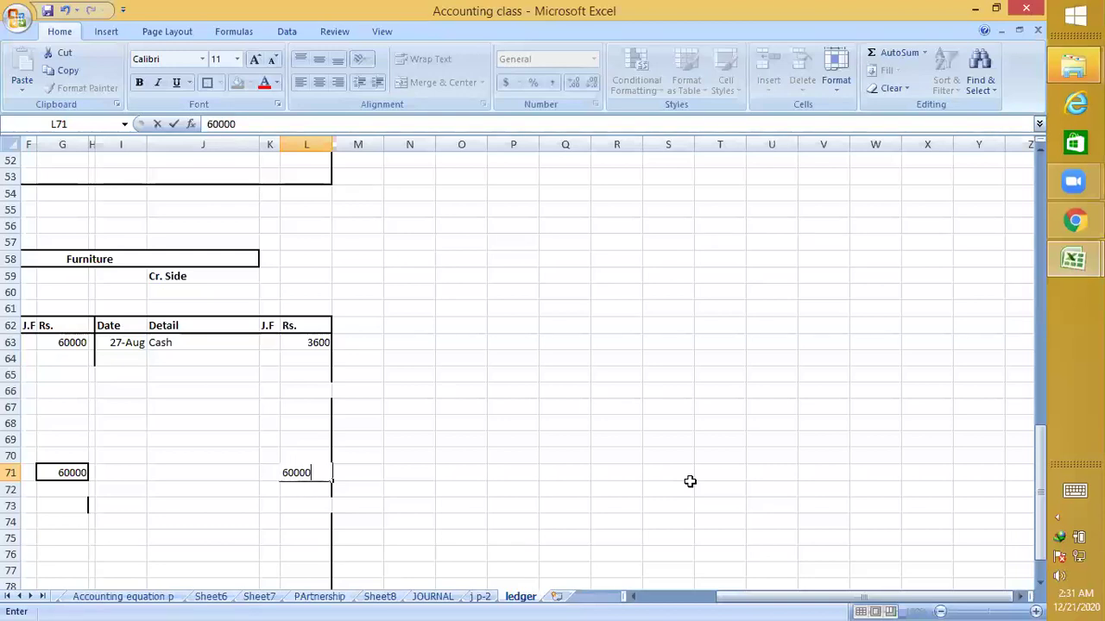
key("Return")
Label the Furniture account's closing balance "Balance C/D" in J67 on the credit side
key("Left")
key("Left")
key("Left")
key("Left")
key("Left")
key("Left")
key("Left")
key("Left")
key("Left")
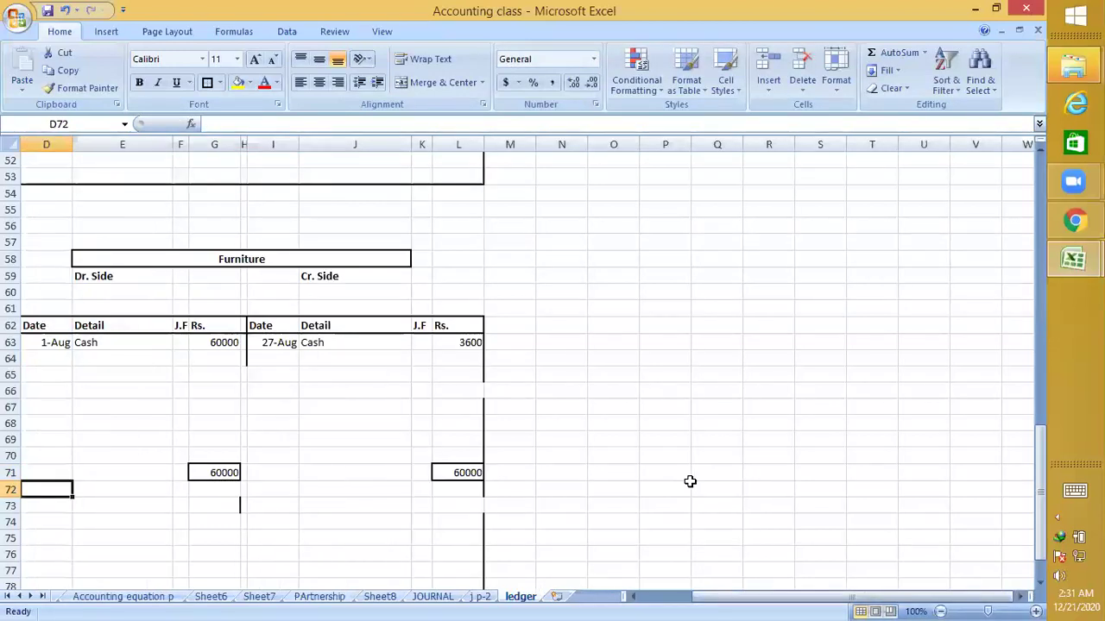
key("Right")
key("Right")
key("Right")
key("Right")
key("Right")
key("Right")
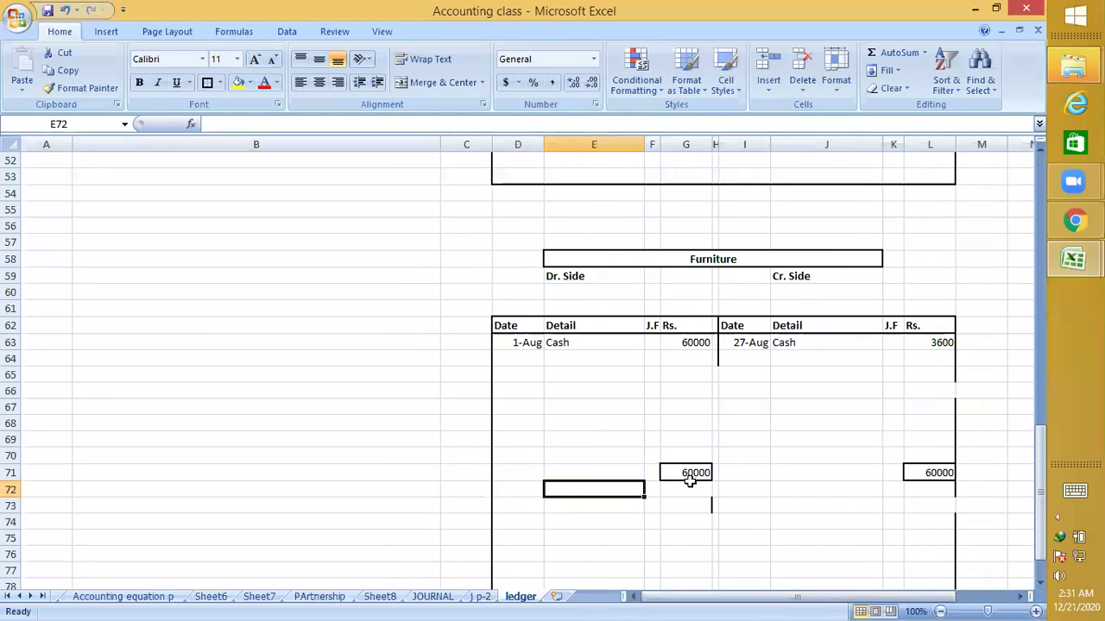
key("Right")
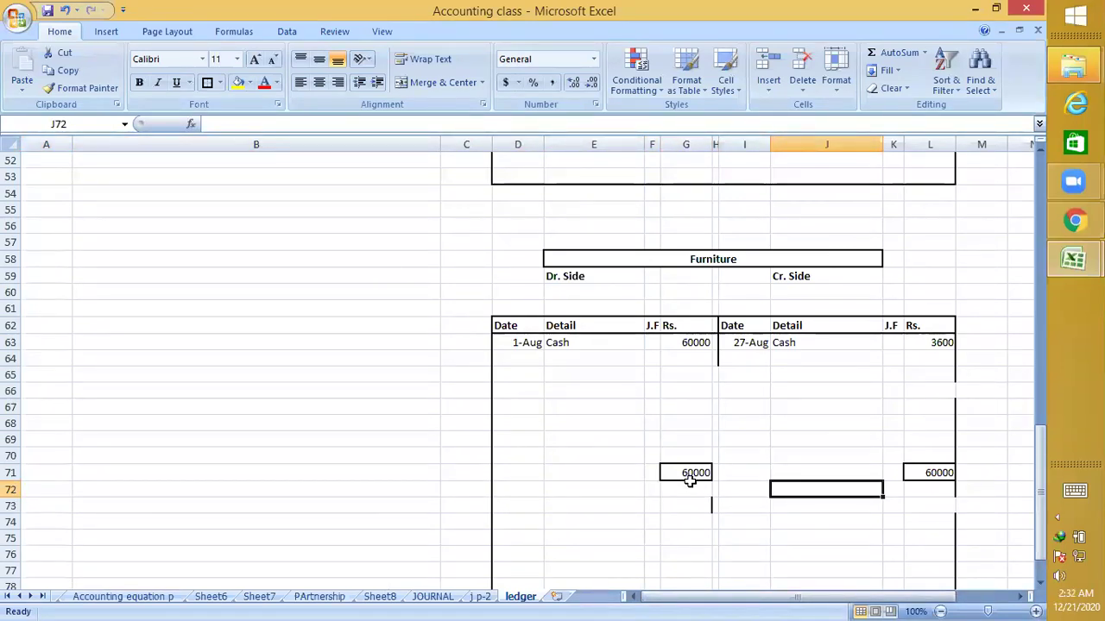
key("Up")
key("Up")
key("Up")
key("Up")
key("Up")
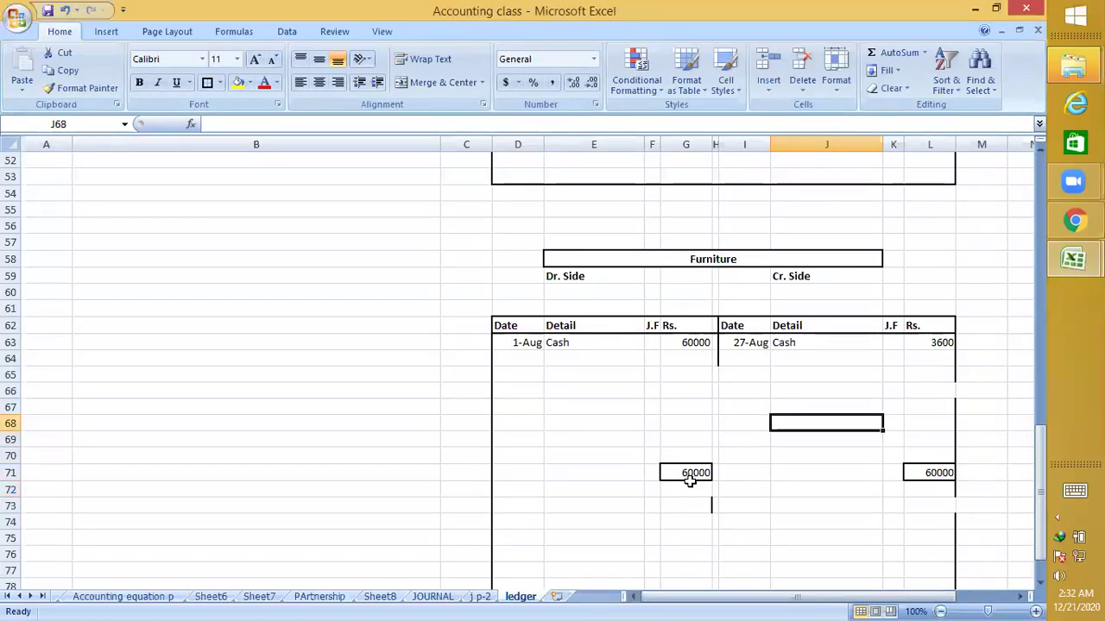
type("Bala")
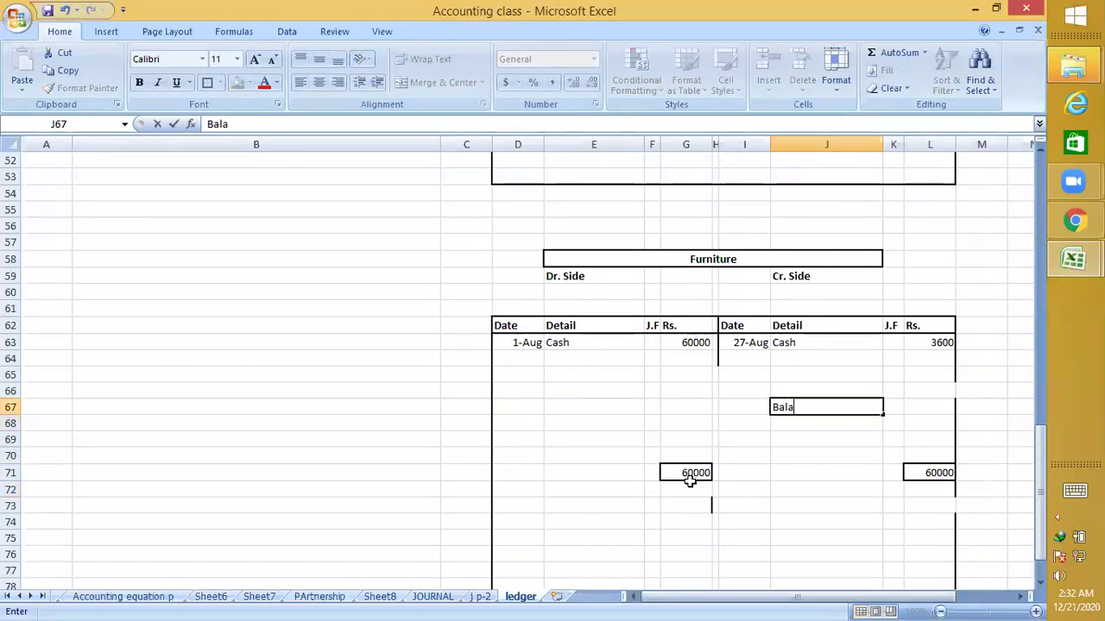
type("nce CD")
type("D")
Calculate the Furniture account's carried-down balance in L67 with the formula =60000-3600
key("Tab")
key("Tab")
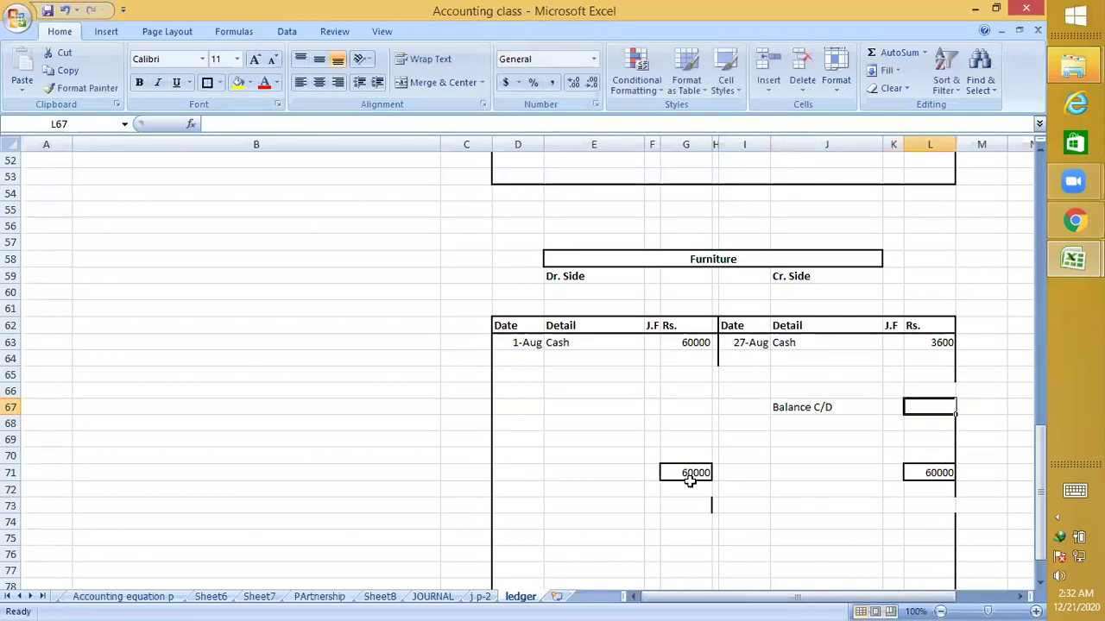
type("=")
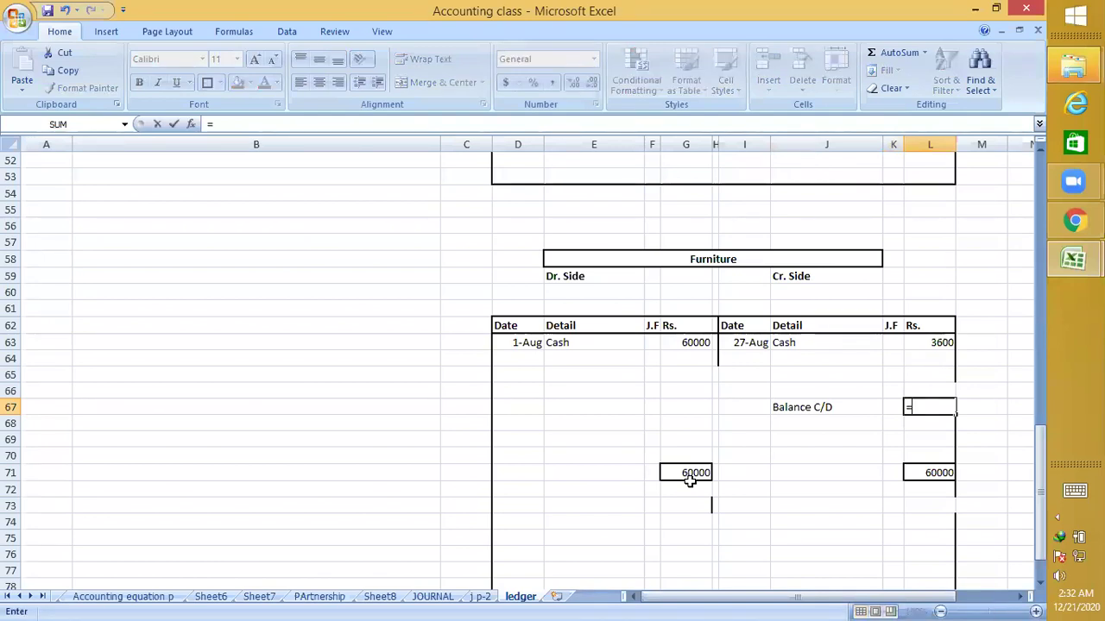
type("60000-3600")
key("Return")
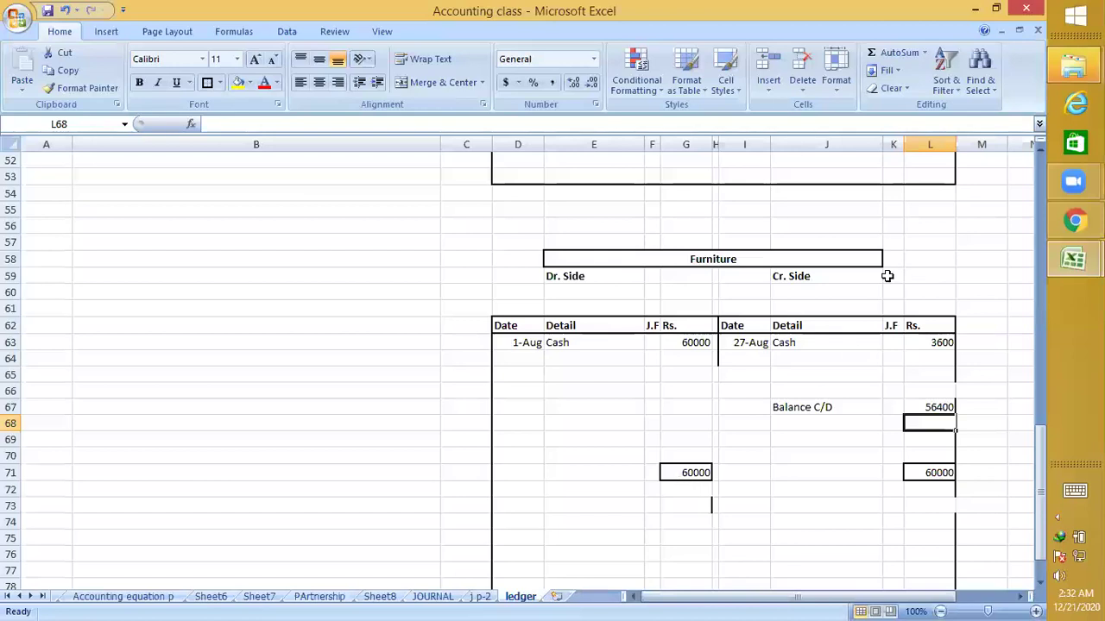
Bring the Furniture balance forward on the debit side with "Balance B/F" in E73 and 56400 in G73
scroll(845, 452, "down", 2)
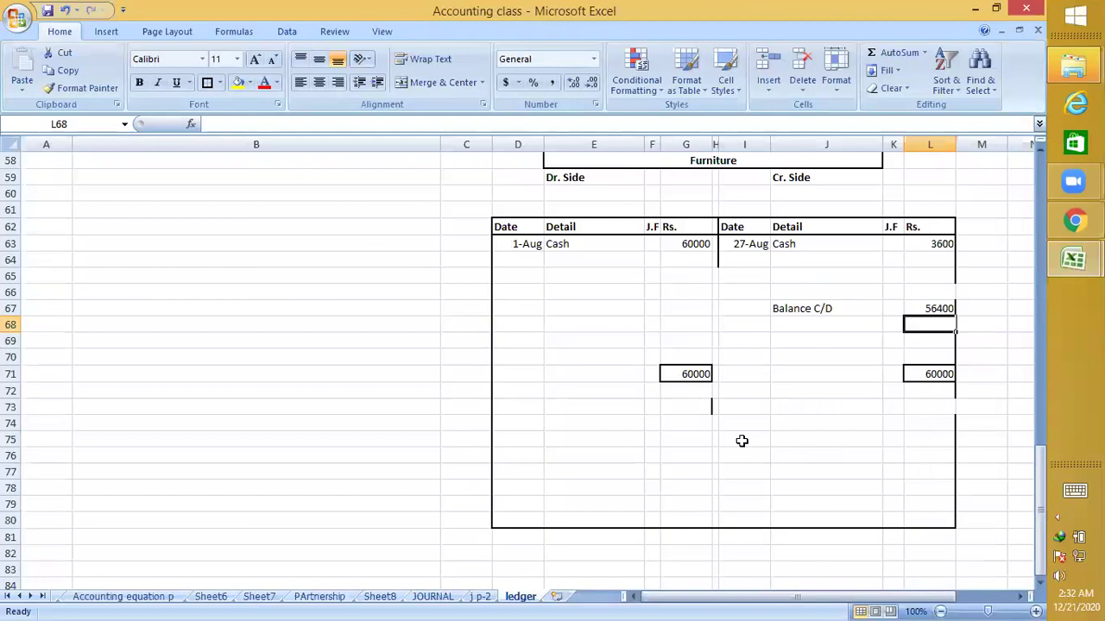
left_click(587, 407)
type("Balance B")
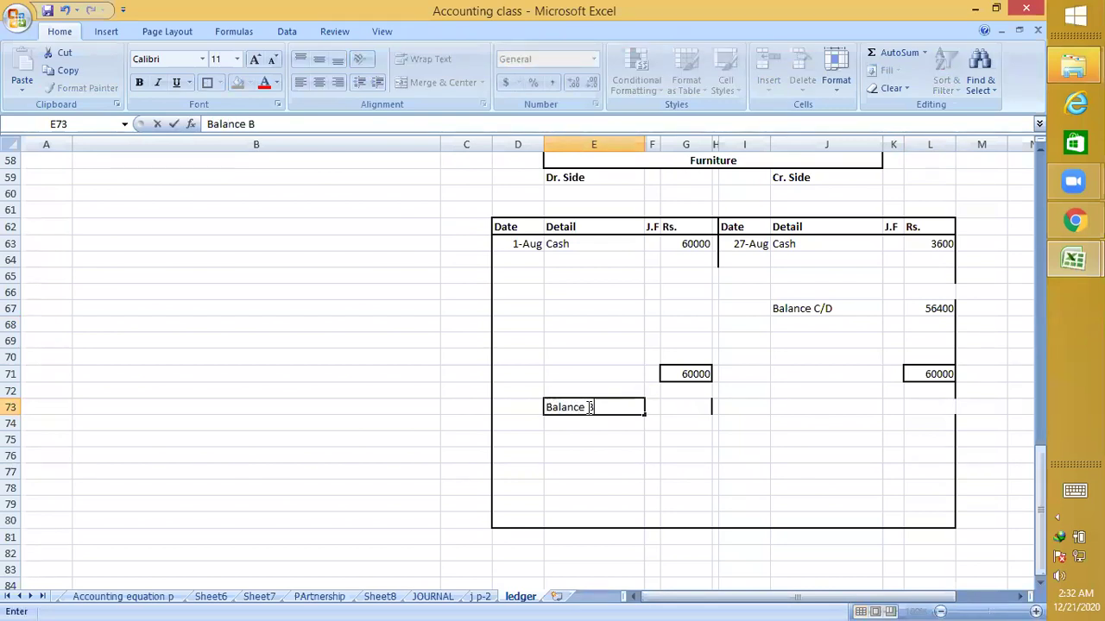
type("/F")
key("Tab")
key("Tab")
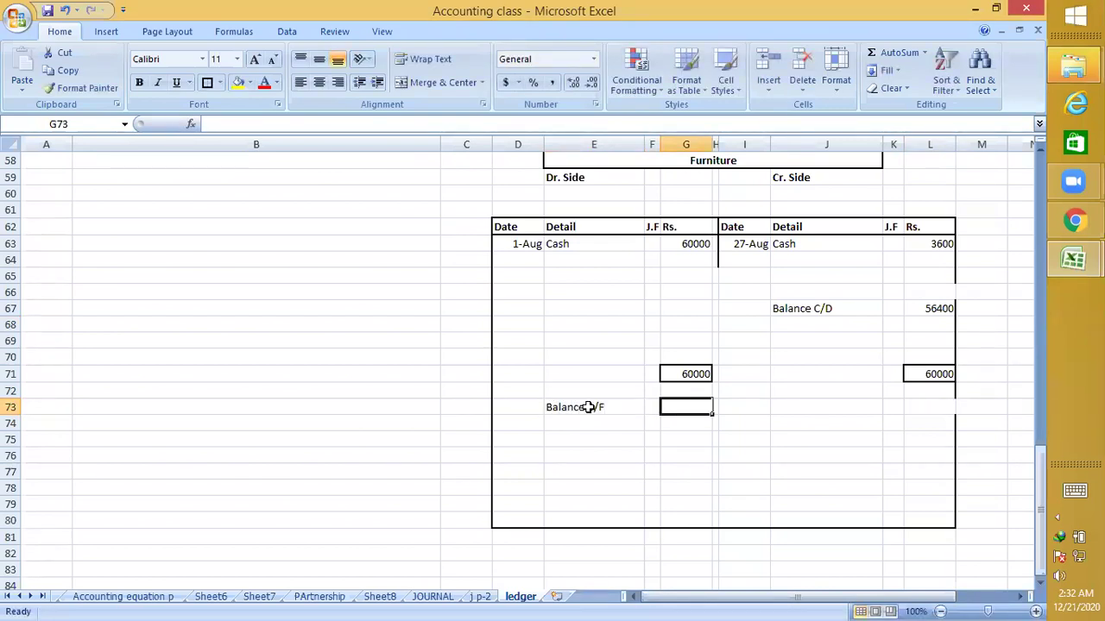
type("56400")
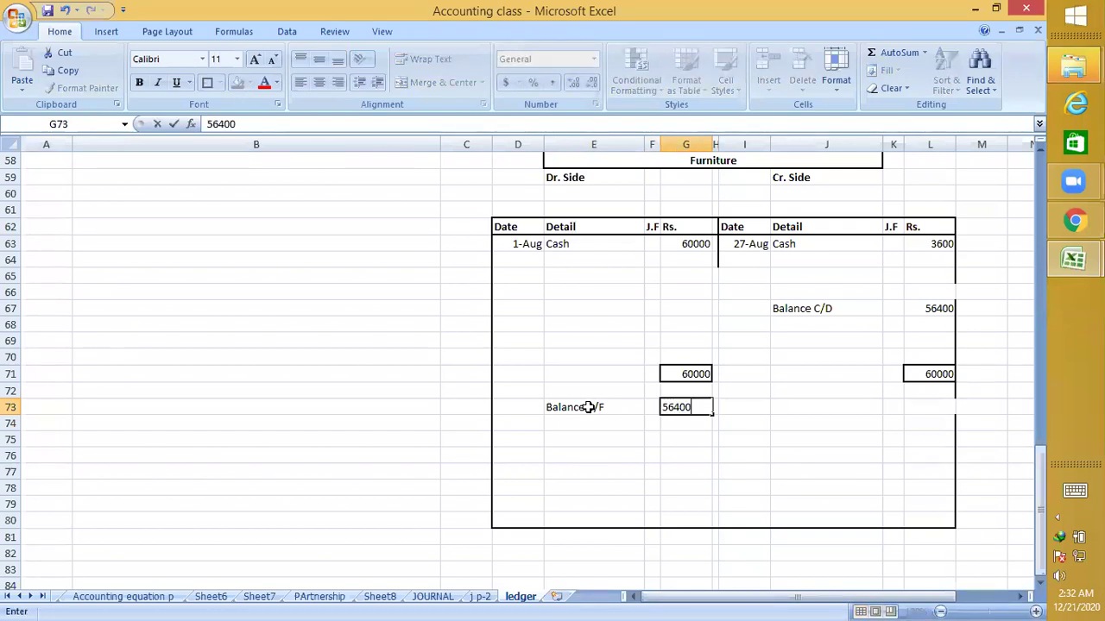
key("Return")
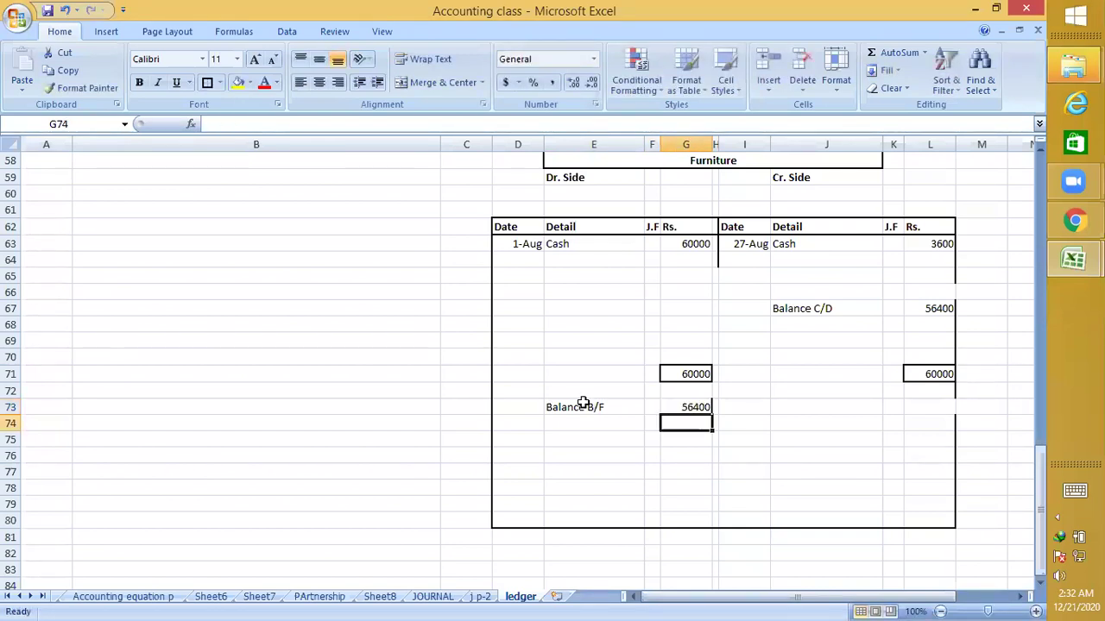
Copy the whole Furniture account block D58:M81 and paste it at D86 as the layout for another account
scroll(664, 349, "up", 2)
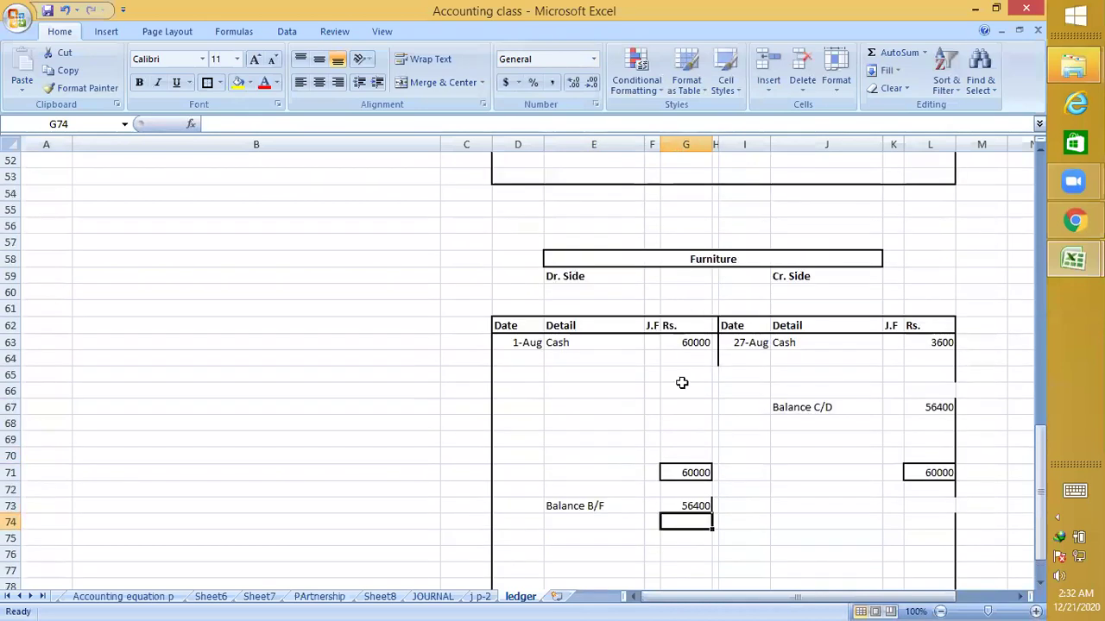
scroll(681, 382, "down", 3)
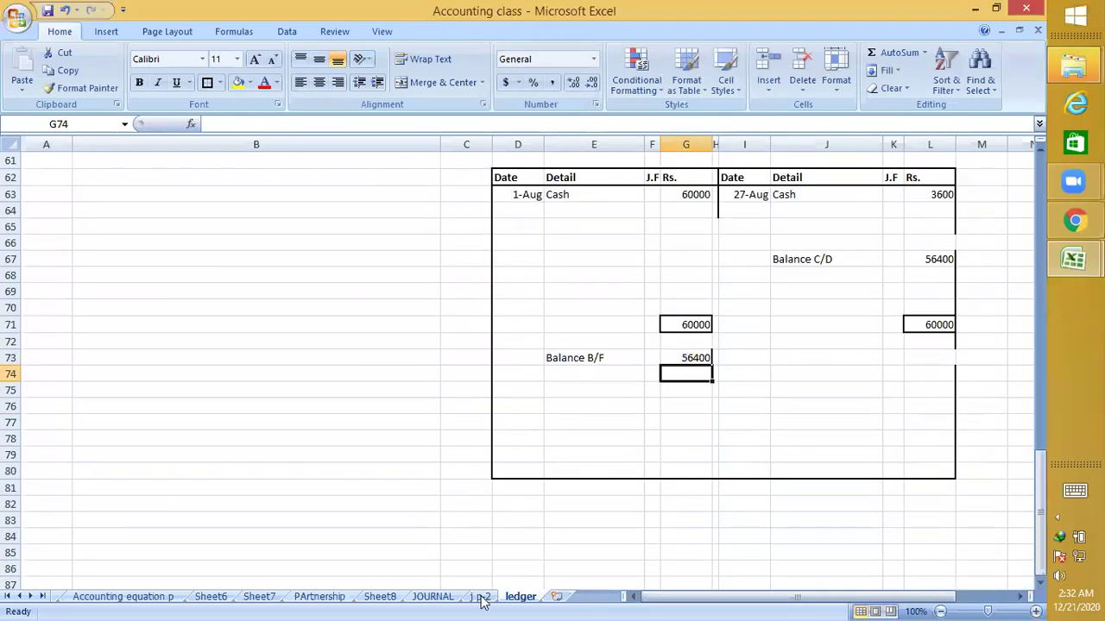
scroll(583, 479, "up", 3)
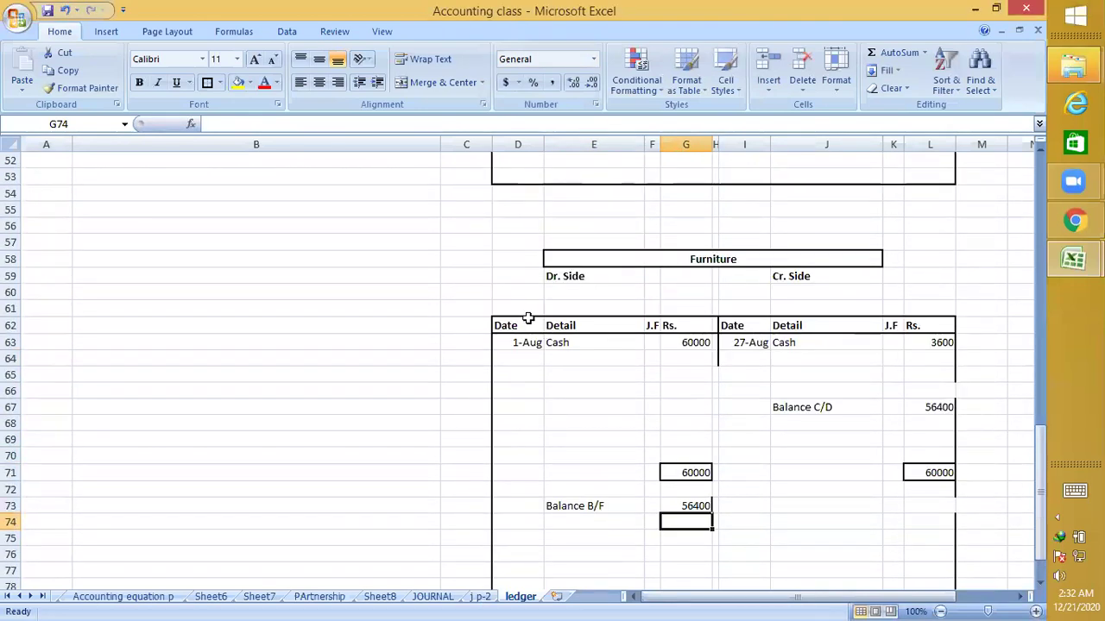
left_click_drag(535, 261, 957, 572)
key("ctrl+c")
scroll(668, 533, "down", 5)
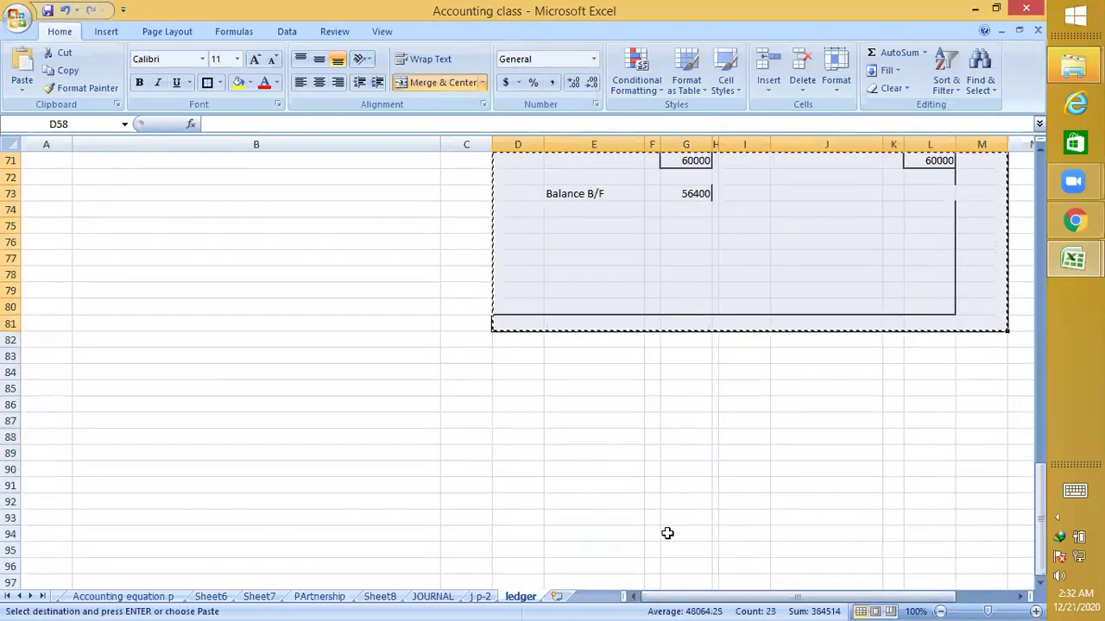
left_click(536, 407)
key("ctrl+v")
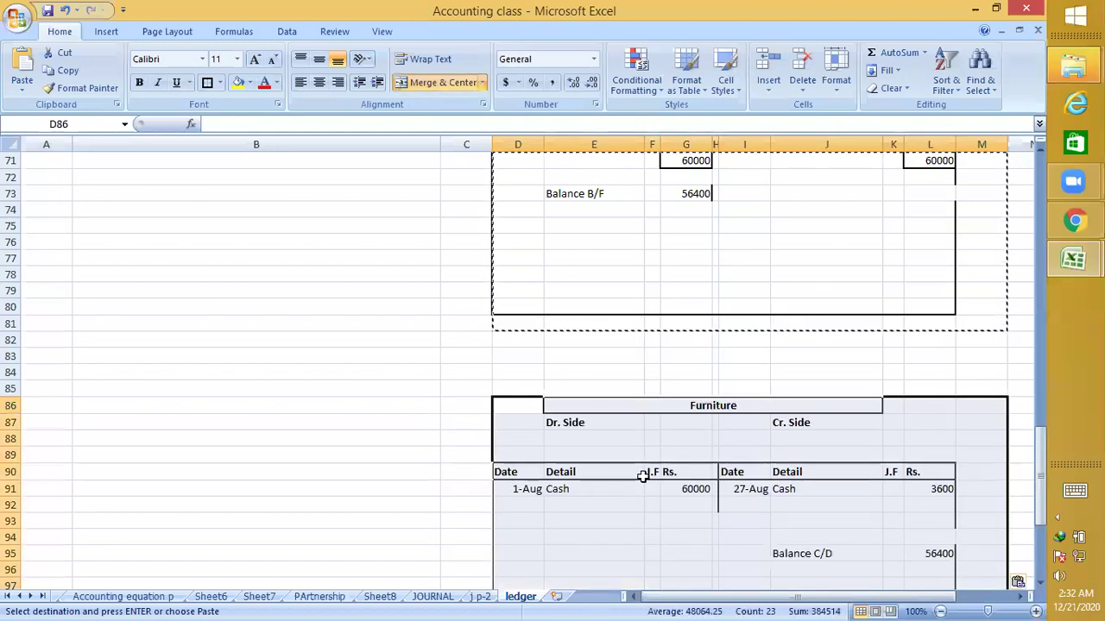
scroll(643, 477, "down", 2)
Check the j p-2 journal for the next account to open and retitle the copied account in E86 as "Purchases"
left_click(481, 597)
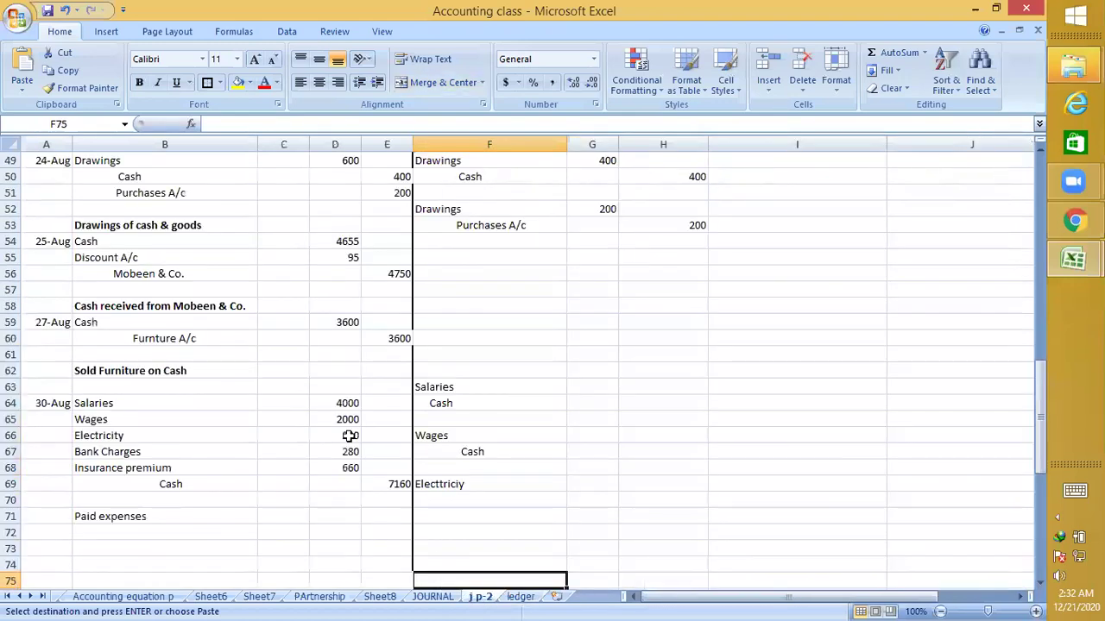
scroll(251, 296, "up", 15)
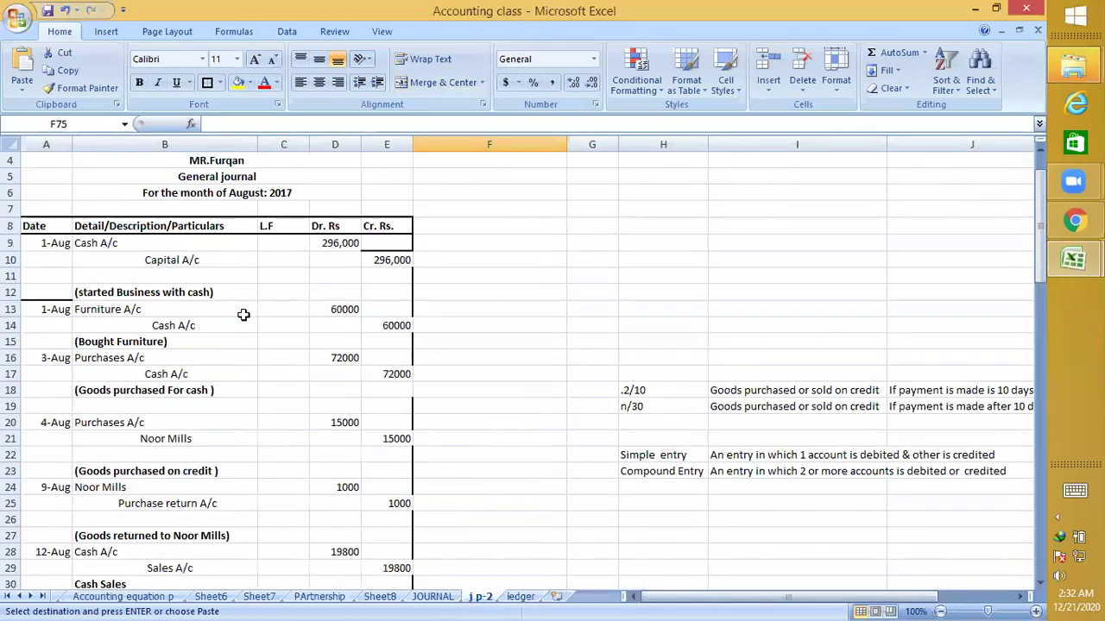
left_click(178, 326)
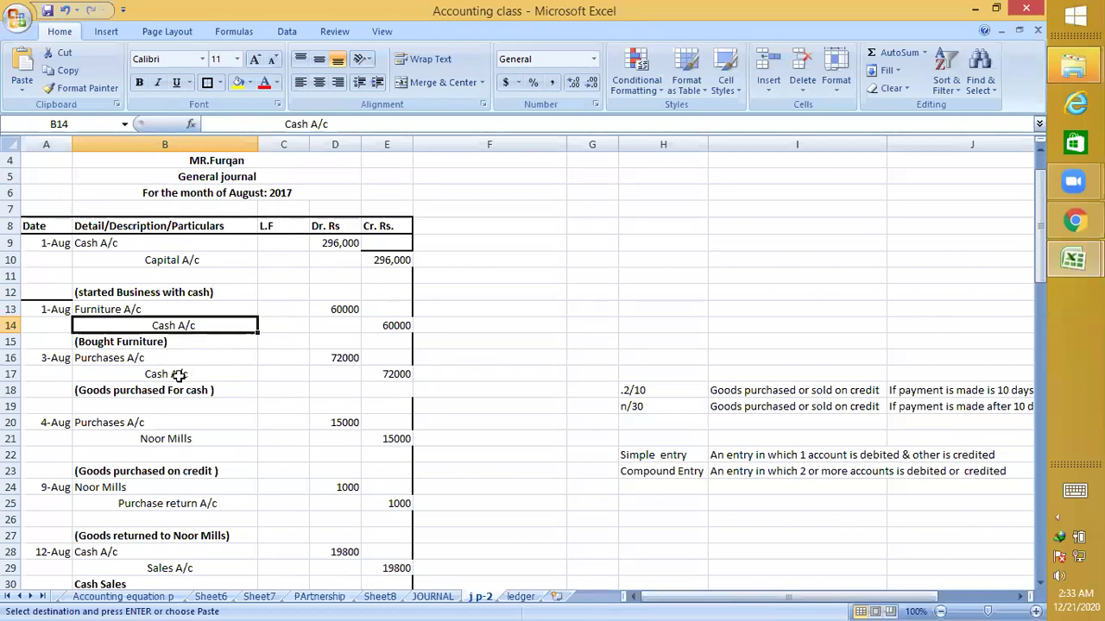
left_click(172, 358)
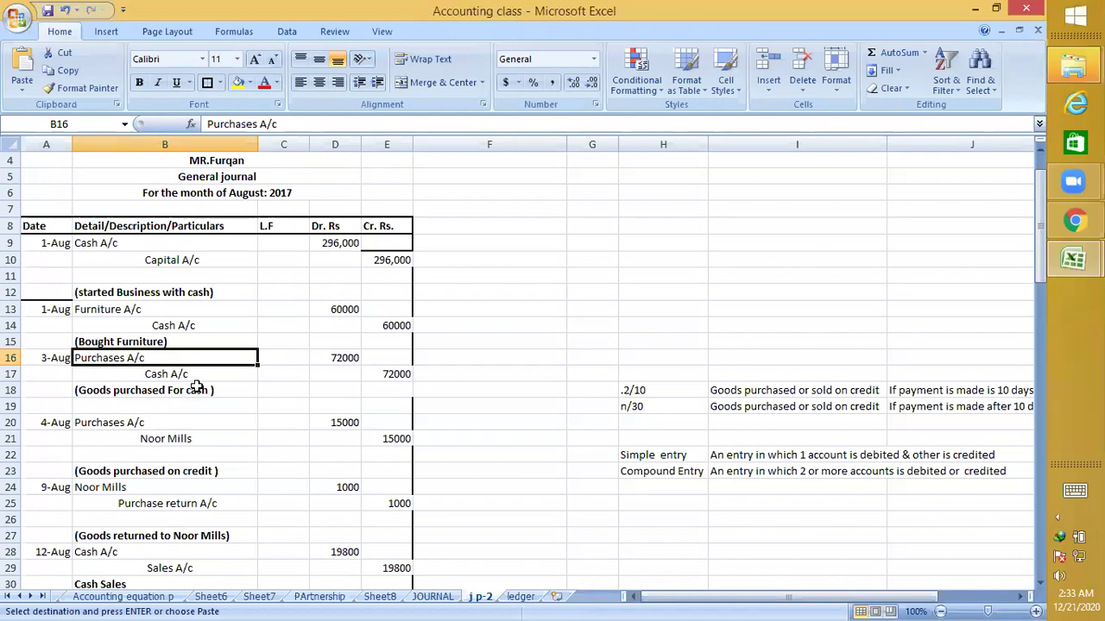
left_click(521, 596)
scroll(712, 398, "down", 3)
left_click(712, 401)
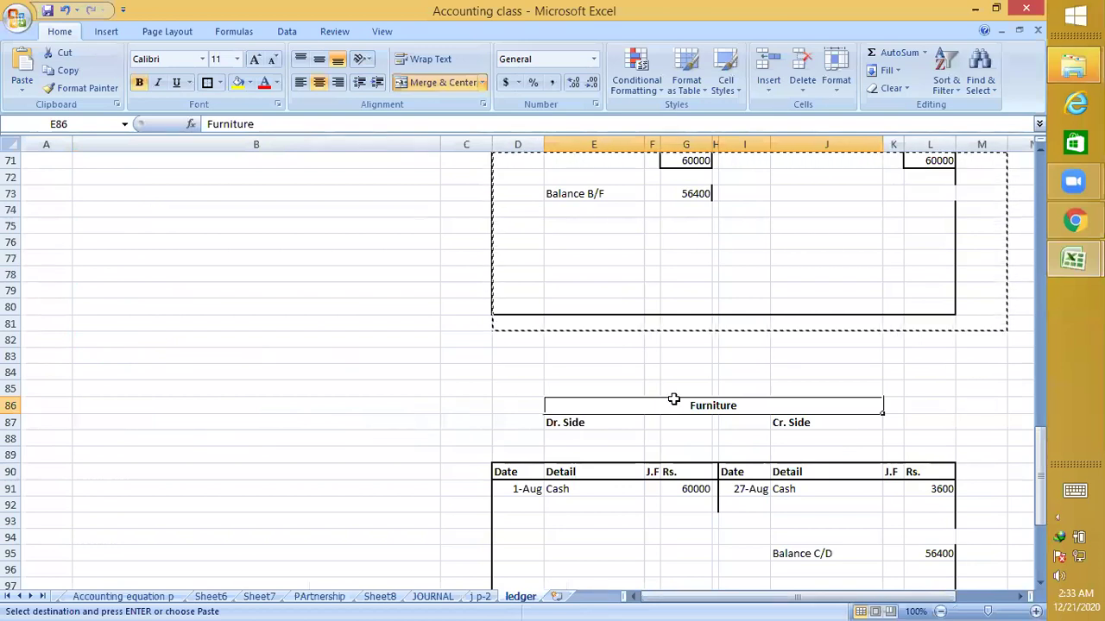
type("Purchases")
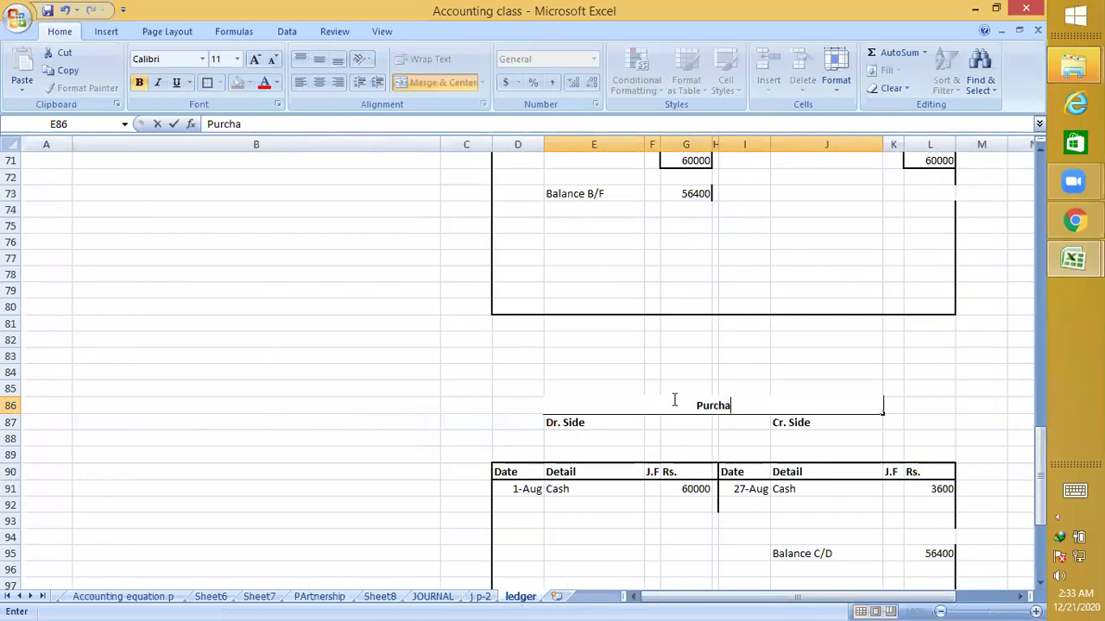
key("Return")
Clear the copied Furniture dates, details, amounts and balances from D91:L108 of the Purchases account
key("Down")
key("Down")
key("Down")
key("Down")
key("Down")
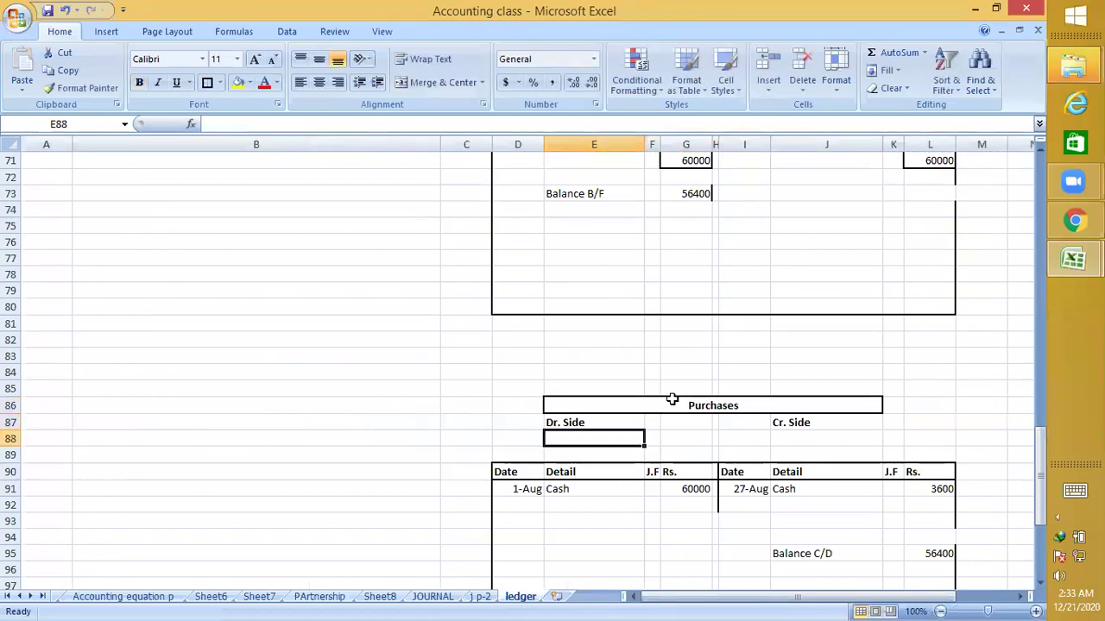
key("Left")
key("Up")
key("Down")
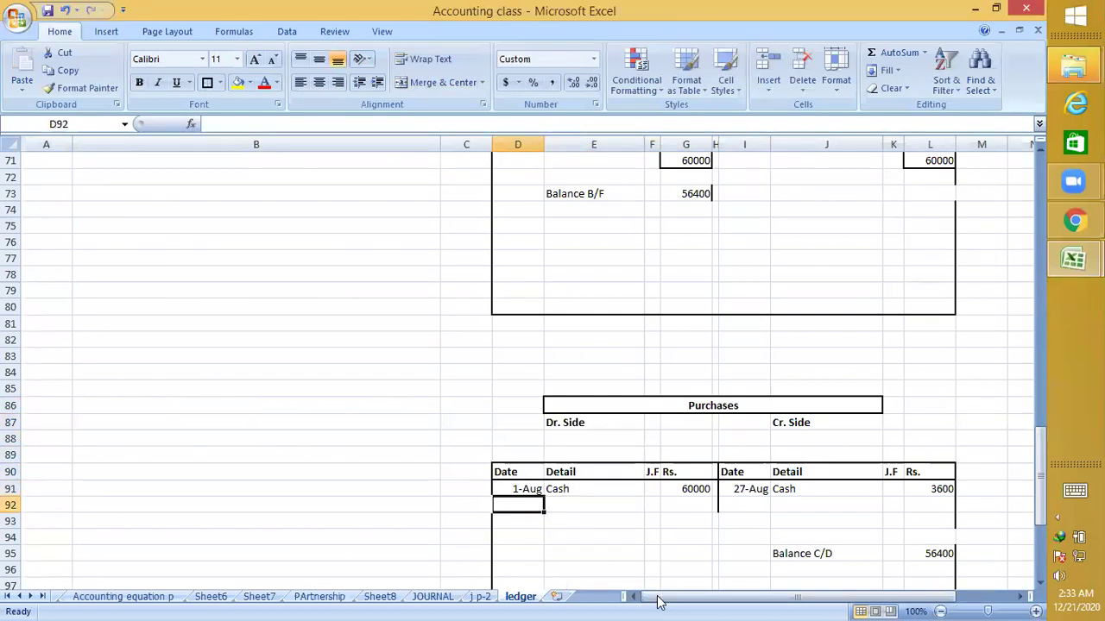
scroll(688, 552, "down", 5)
scroll(592, 441, "up", 2)
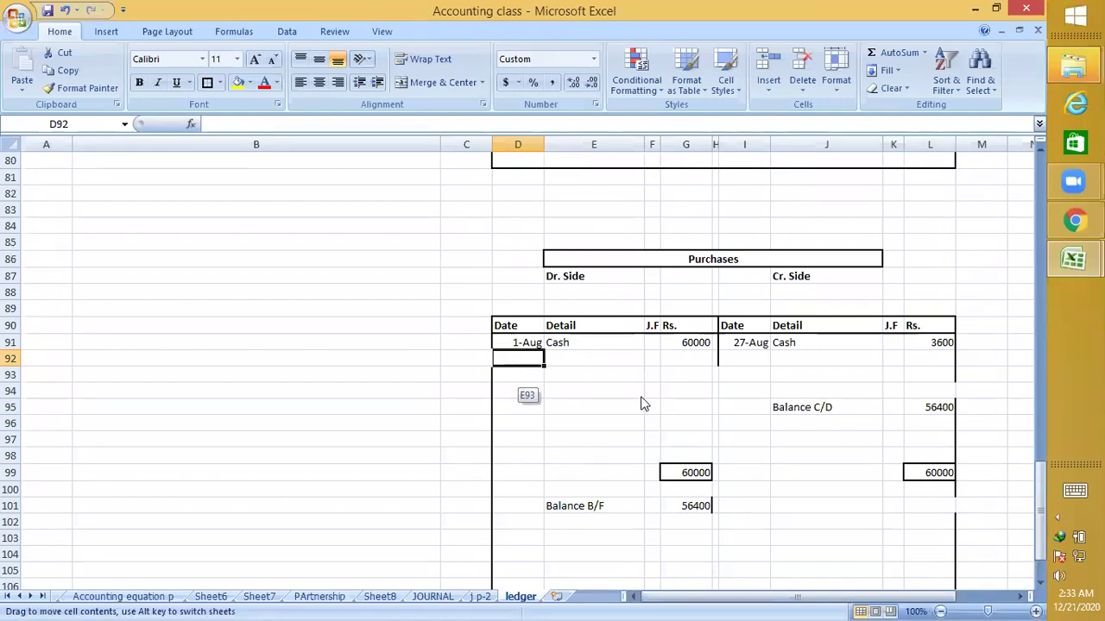
left_click_drag(518, 342, 945, 547)
key("Delete")
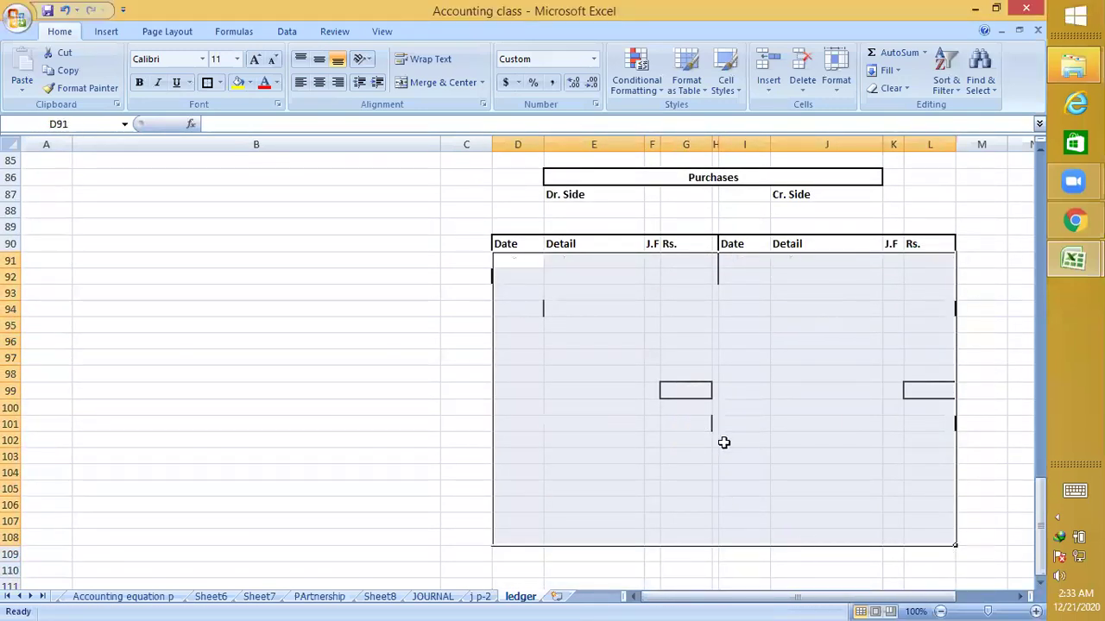
left_click(650, 339)
scroll(647, 389, "up", 3)
scroll(605, 449, "down", 2)
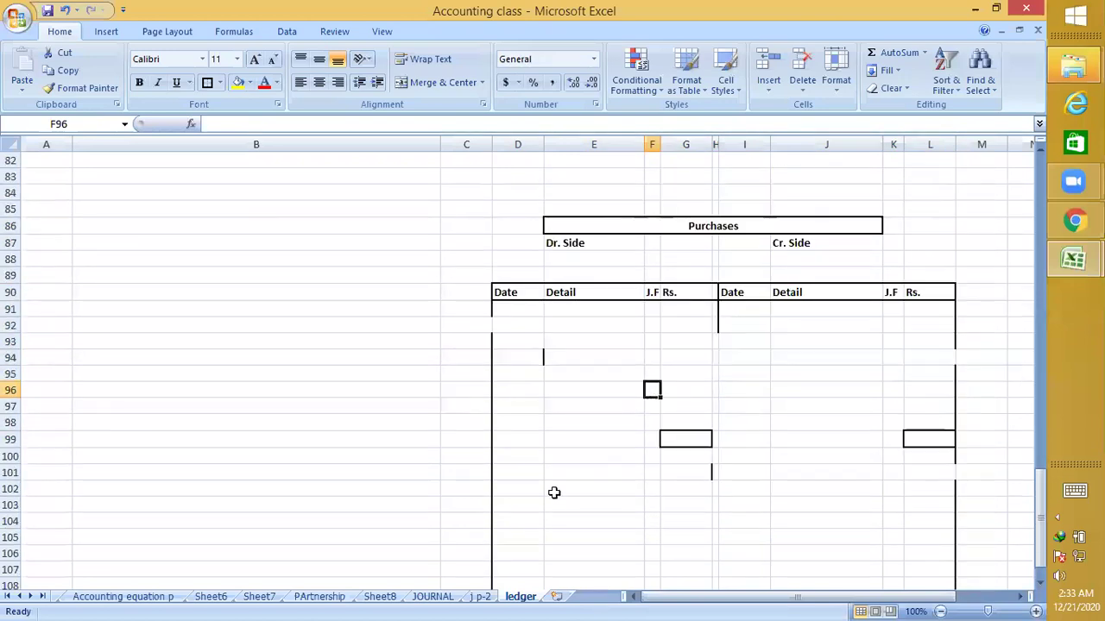
Look up the 3-Aug purchase in the j p-2 journal and enter 72000 on the Purchases debit side in G91 of the ledger
left_click(479, 596)
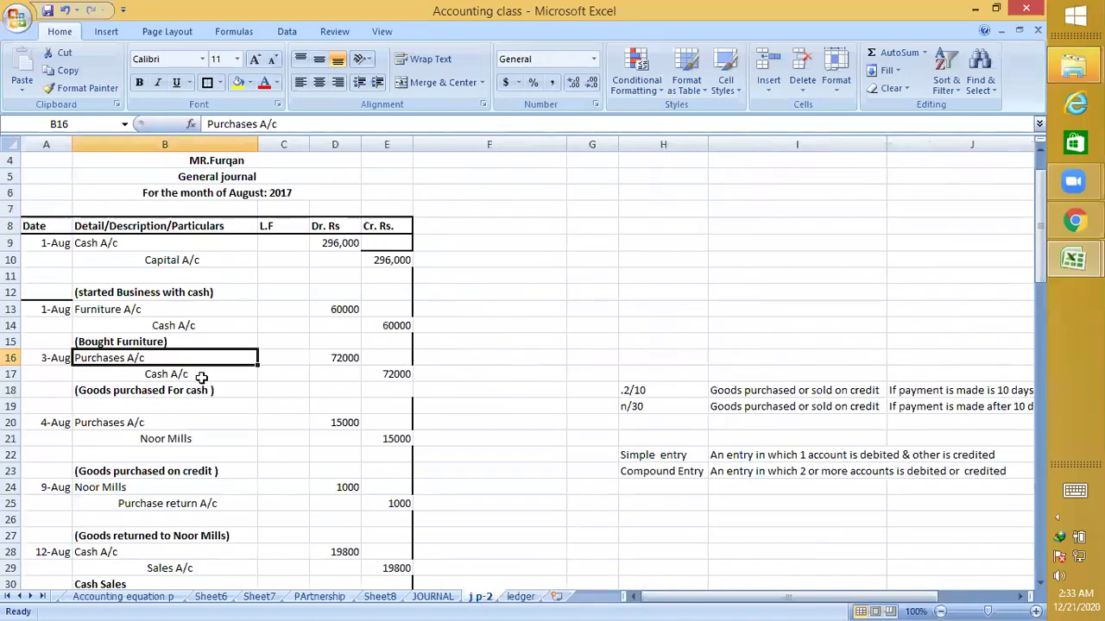
left_click(105, 255)
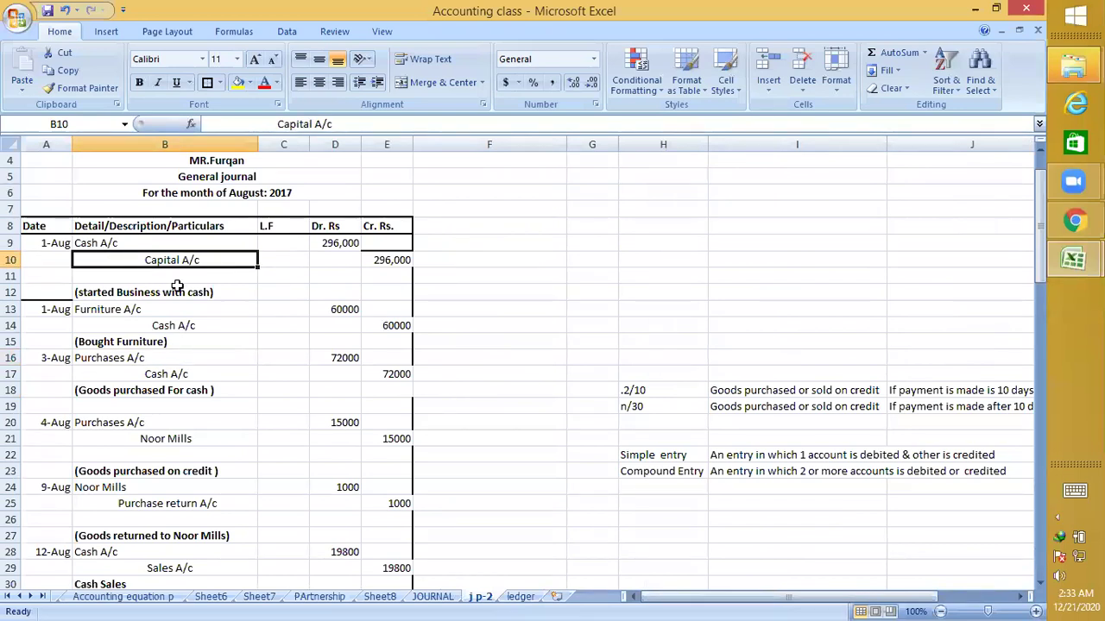
left_click(141, 309)
left_click(166, 326)
left_click(139, 355)
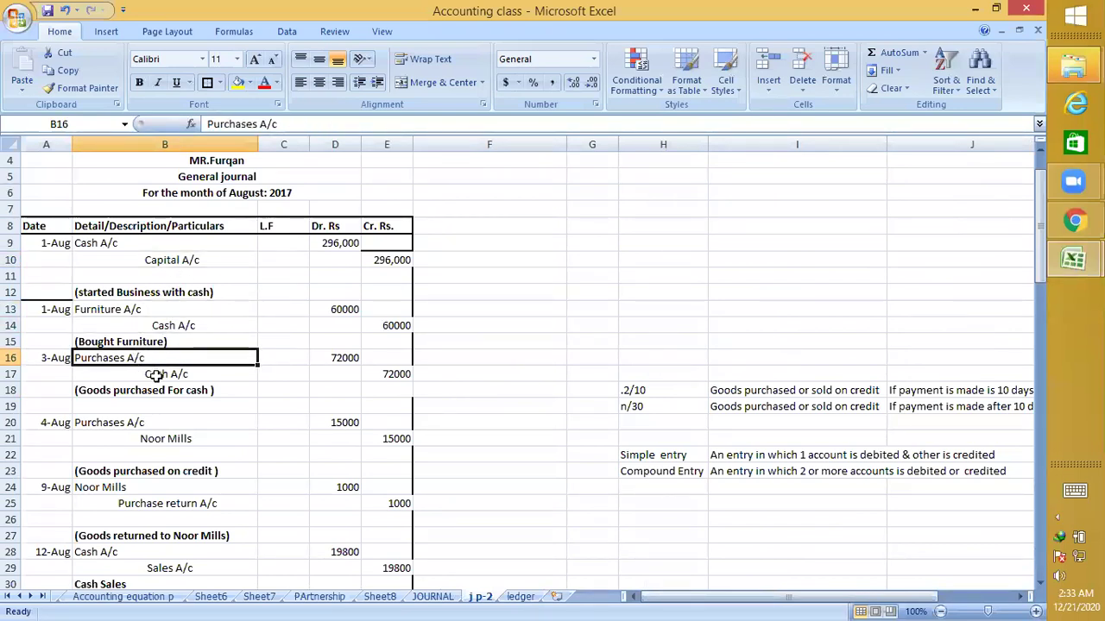
left_click(519, 597)
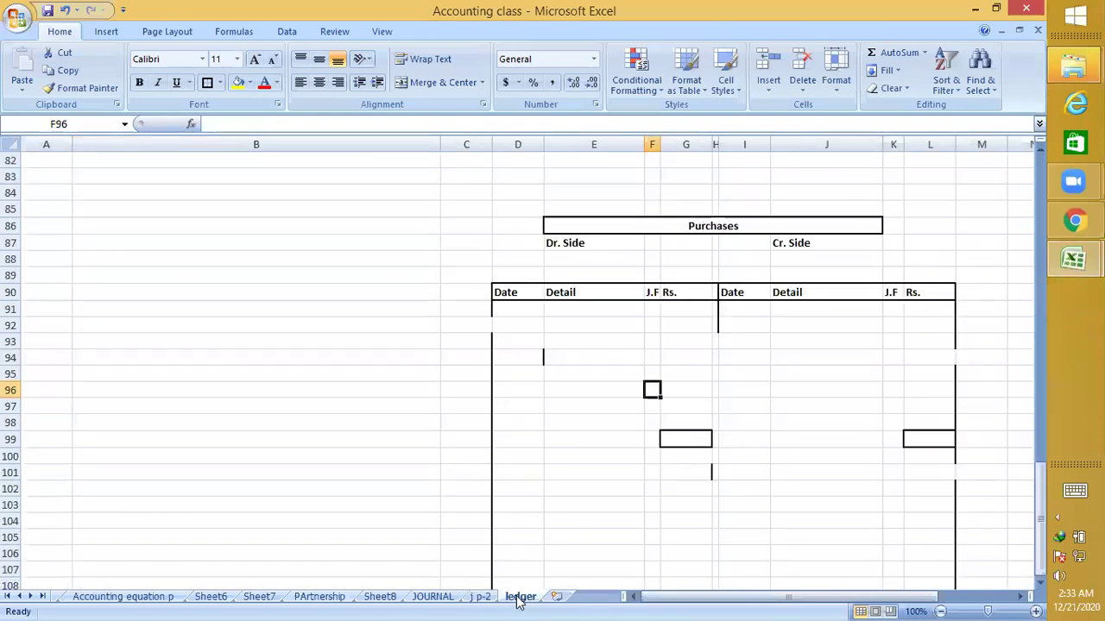
left_click(671, 309)
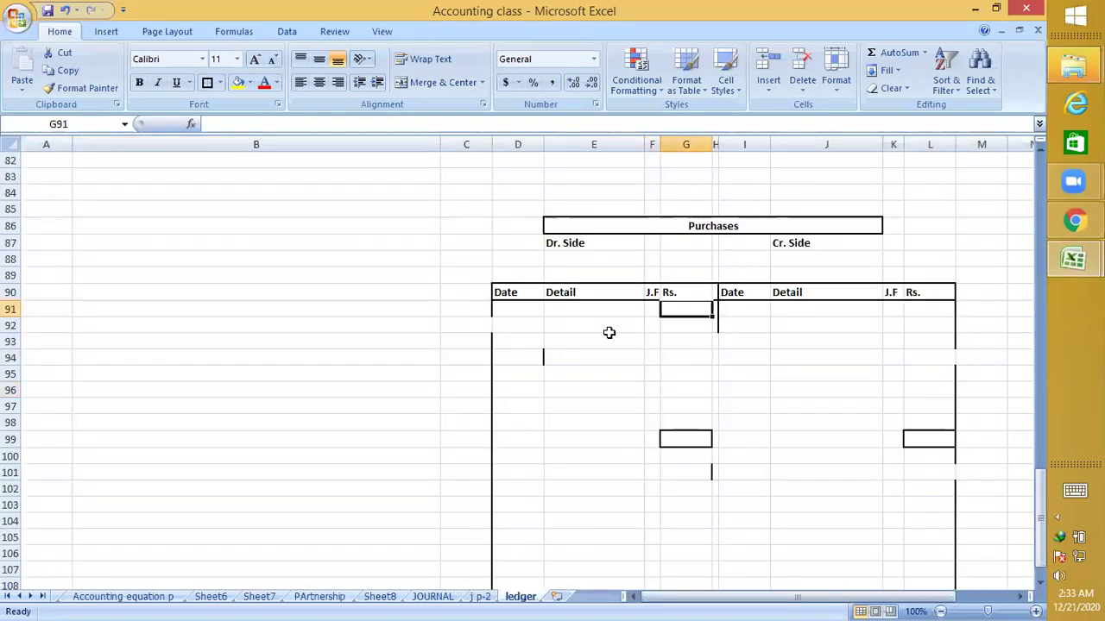
type("72000")
Complete the first Purchases debit line with the date 3-Aug in D91 and the detail "Cash" in E91
key("Left")
key("Left")
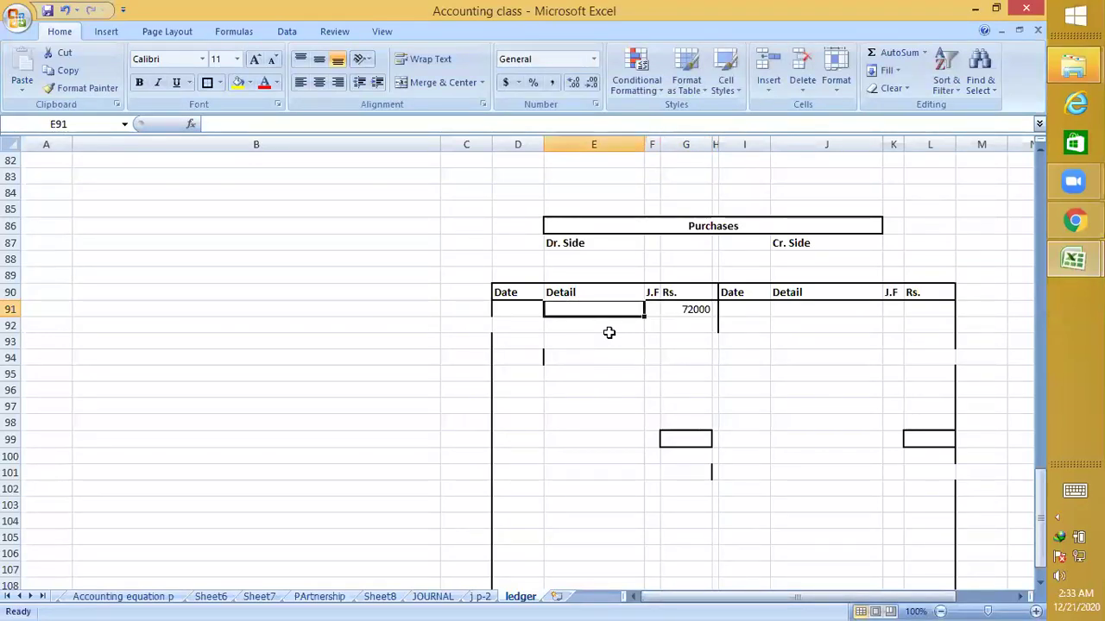
key("Left")
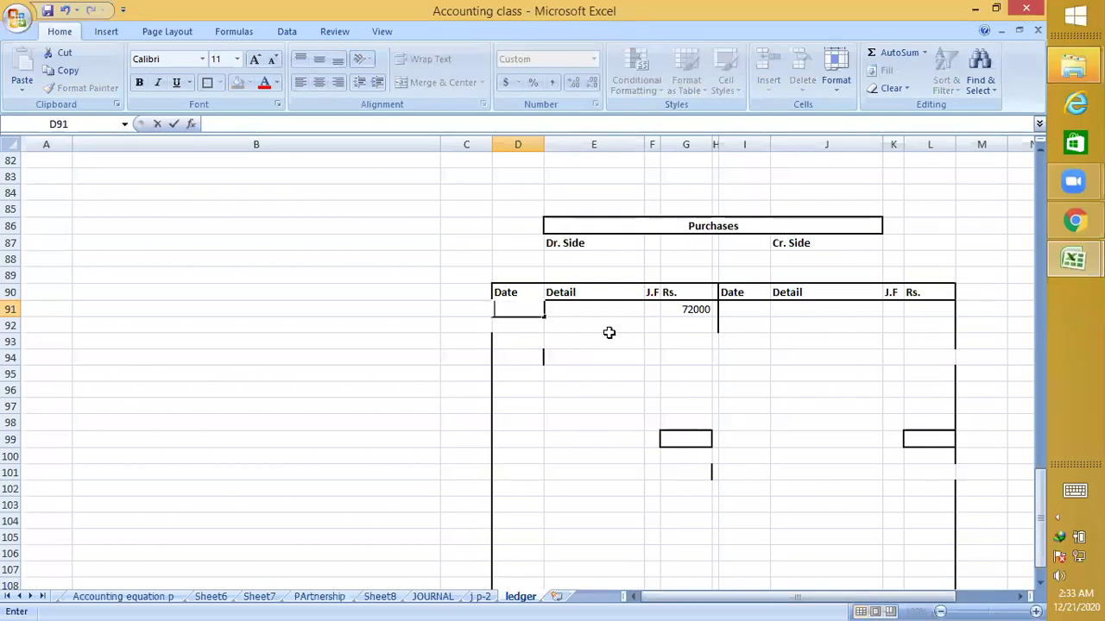
type("8-3")
key("Tab")
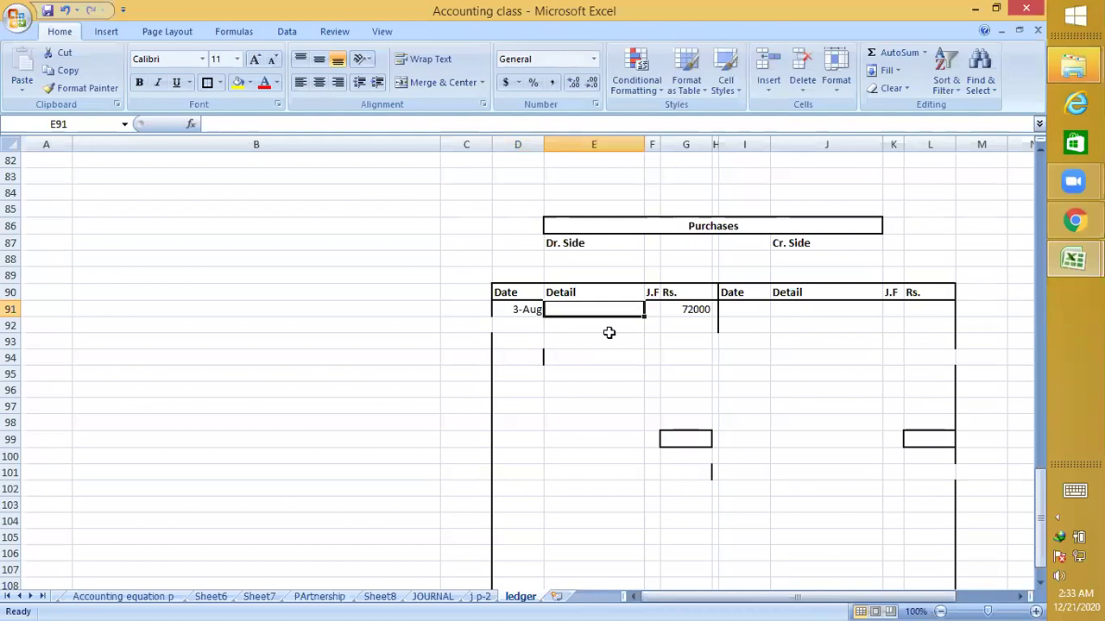
type("Cash")
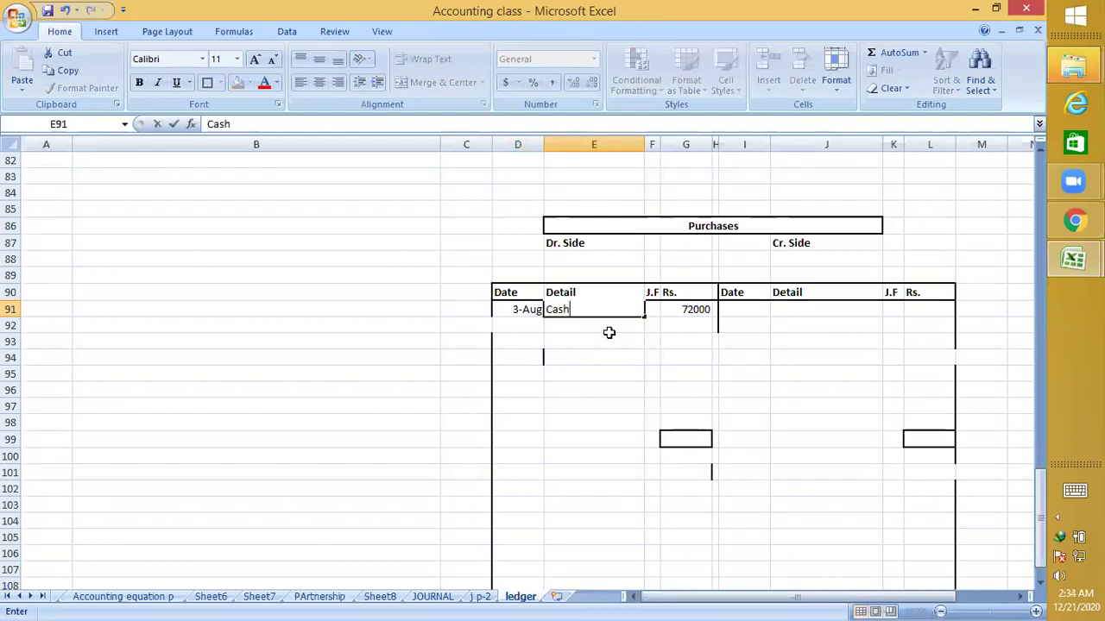
left_click(609, 333)
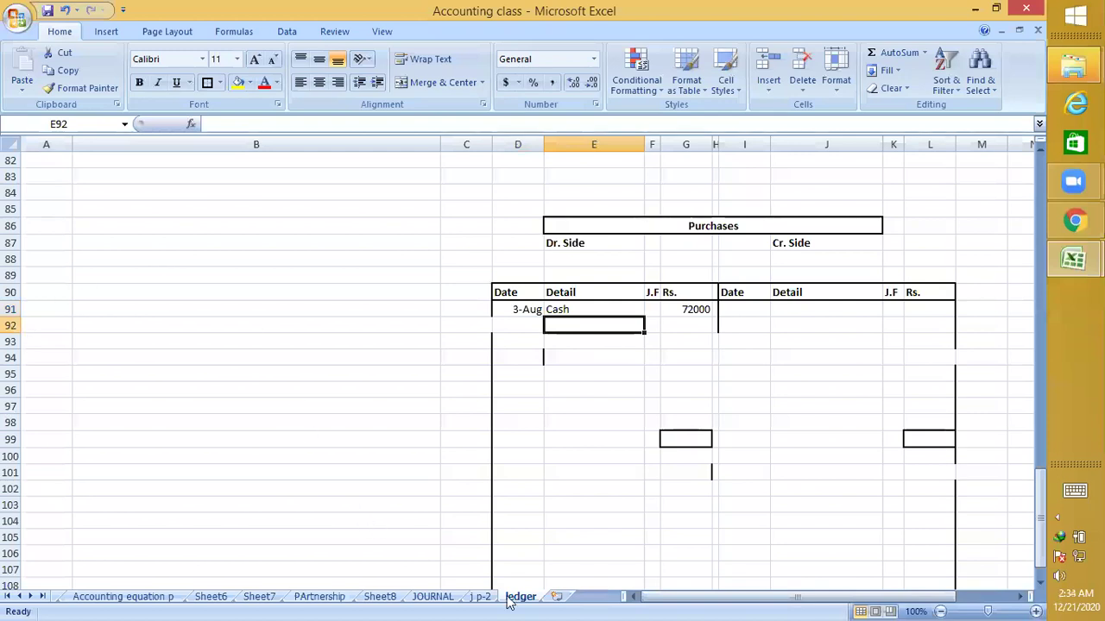
Look up the next purchase in the j p-2 journal and enter its date, 4-Aug, in D92 of the Purchases account
left_click(480, 598)
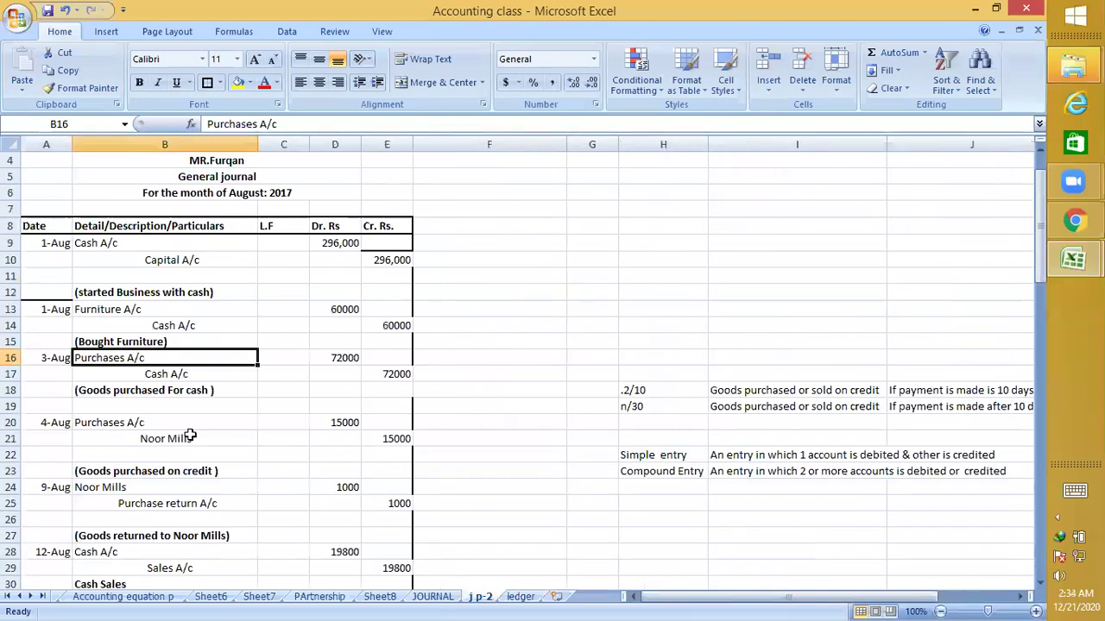
scroll(225, 412, "down", 1)
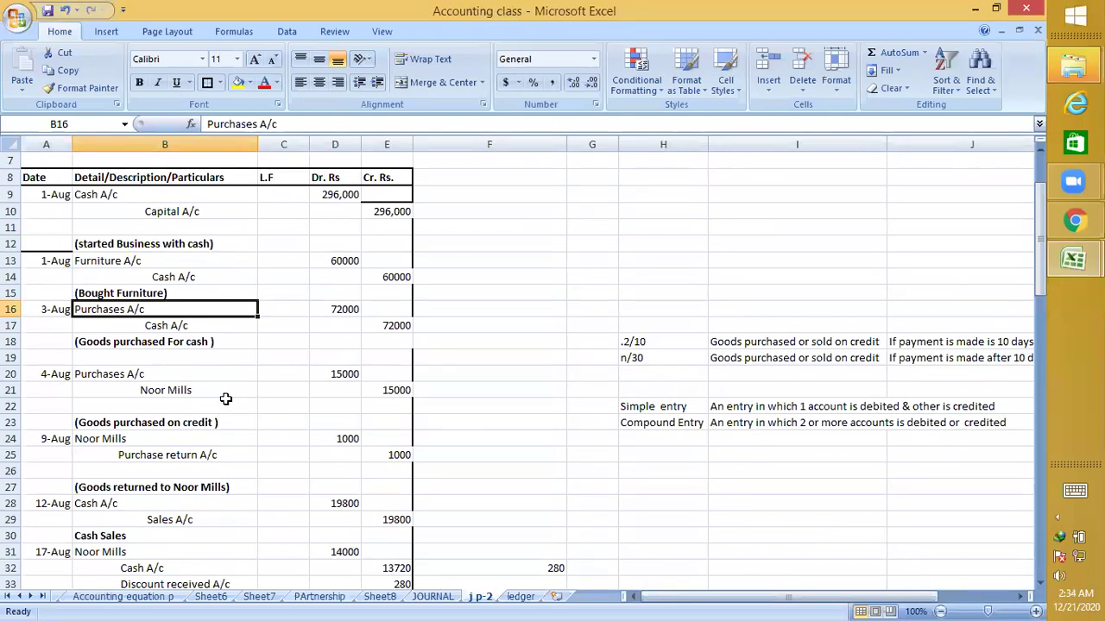
left_click(518, 597)
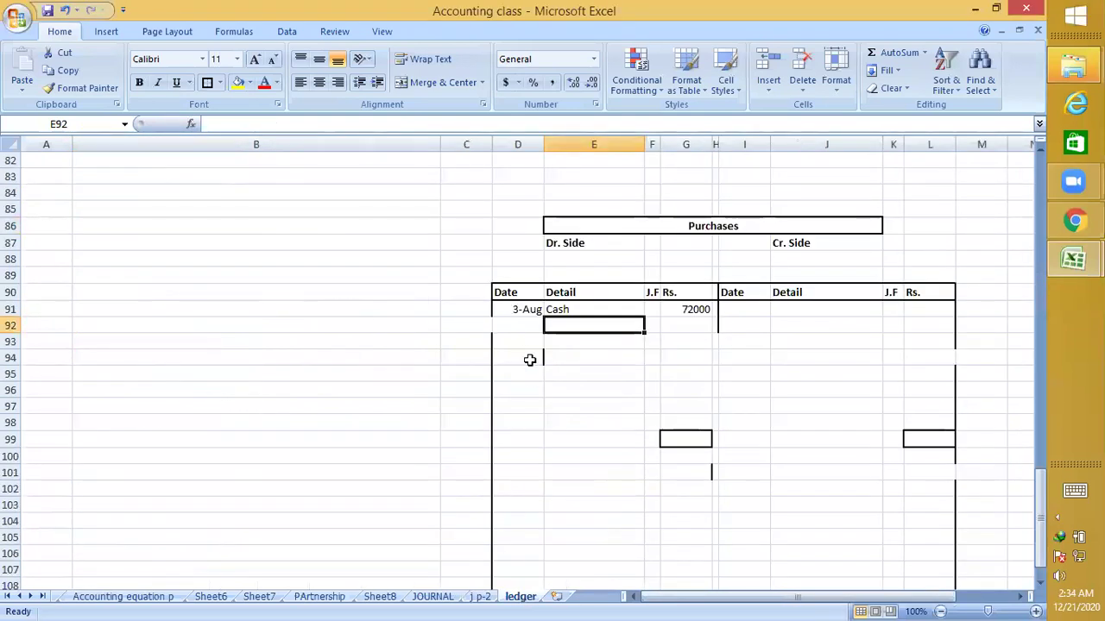
left_click(526, 322)
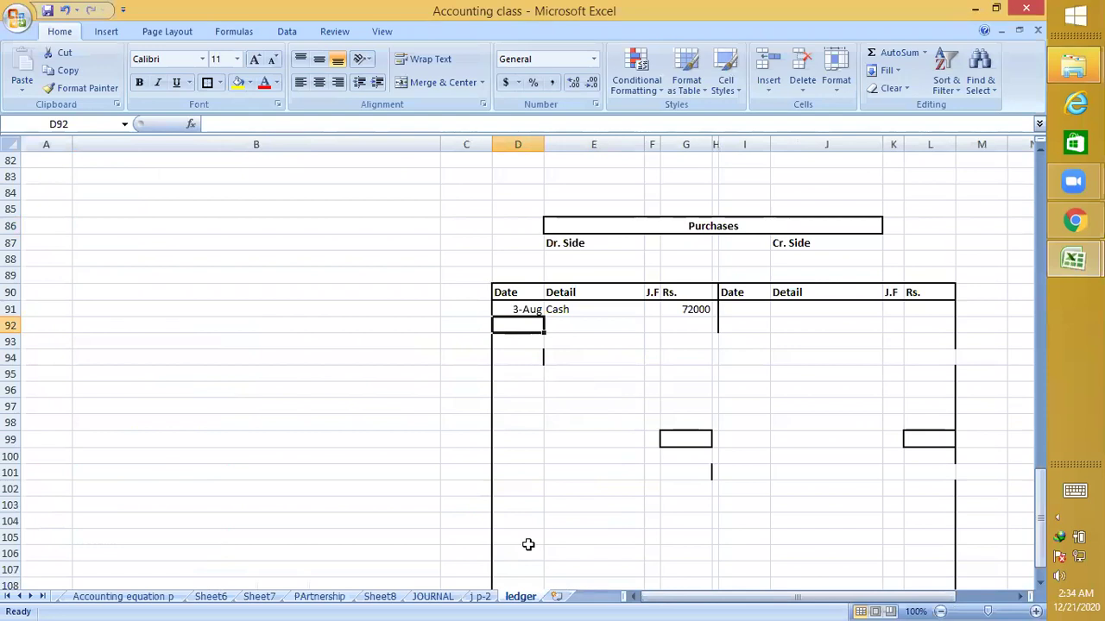
type("8-aug")
key("Tab")
key("Tab")
key("Tab")
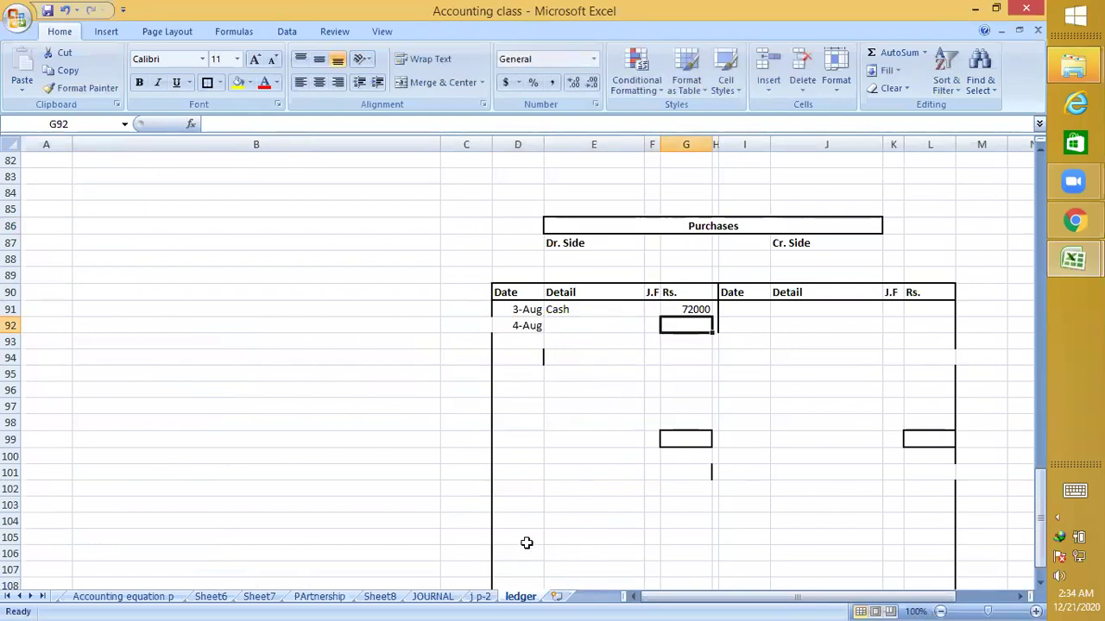
Complete the second Purchases debit line with 15000 in G92 and the detail "Noor Mills" in E92
type("15000")
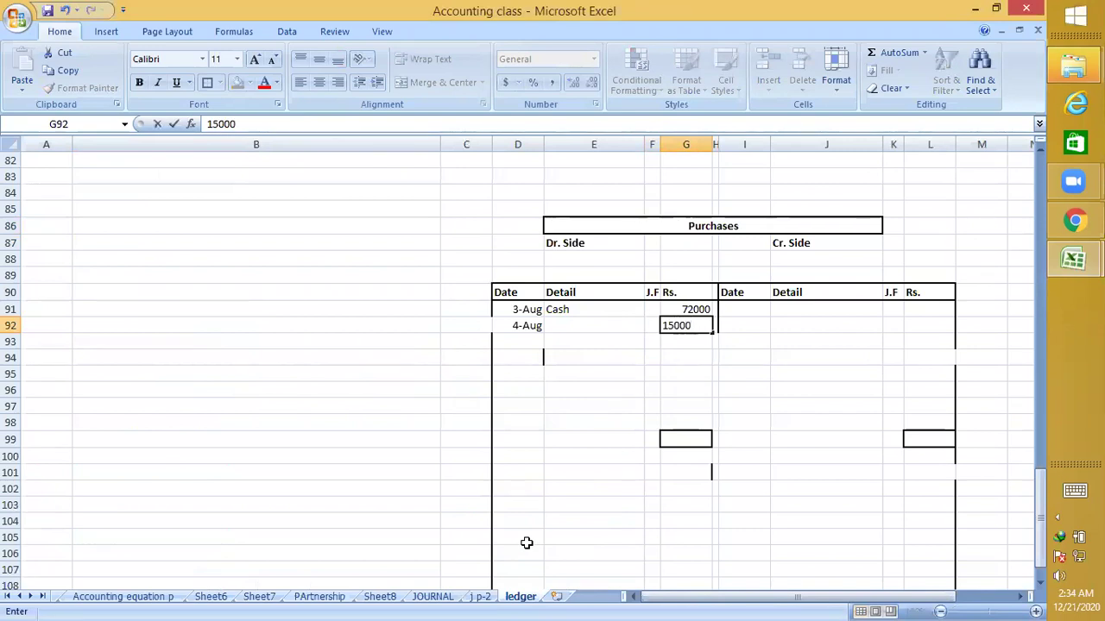
key("Left")
key("Left")
type("Noor Mi")
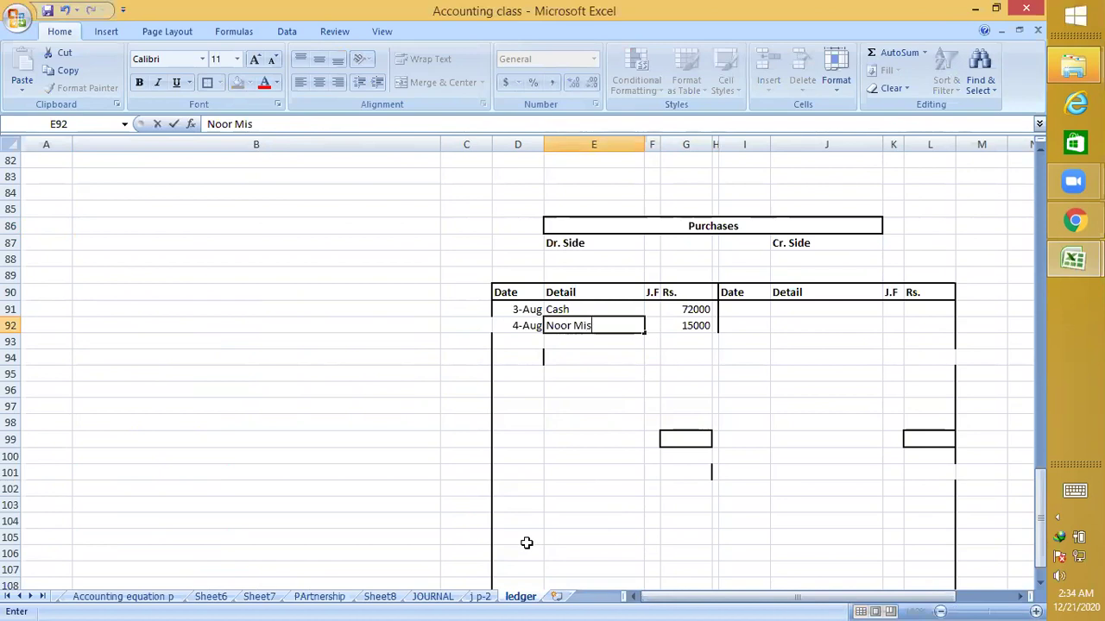
type("s")
key("Return")
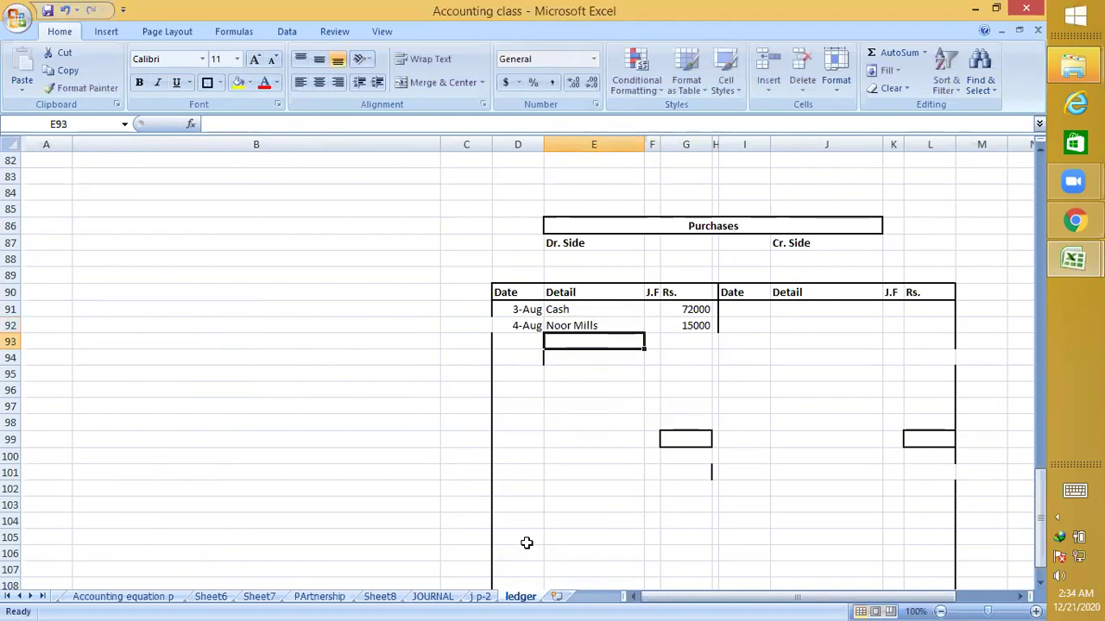
Go through the j p-2 journal entries from 4-Aug onward to find the next one affecting the Purchases account
left_click(481, 597)
scroll(200, 341, "down", 1)
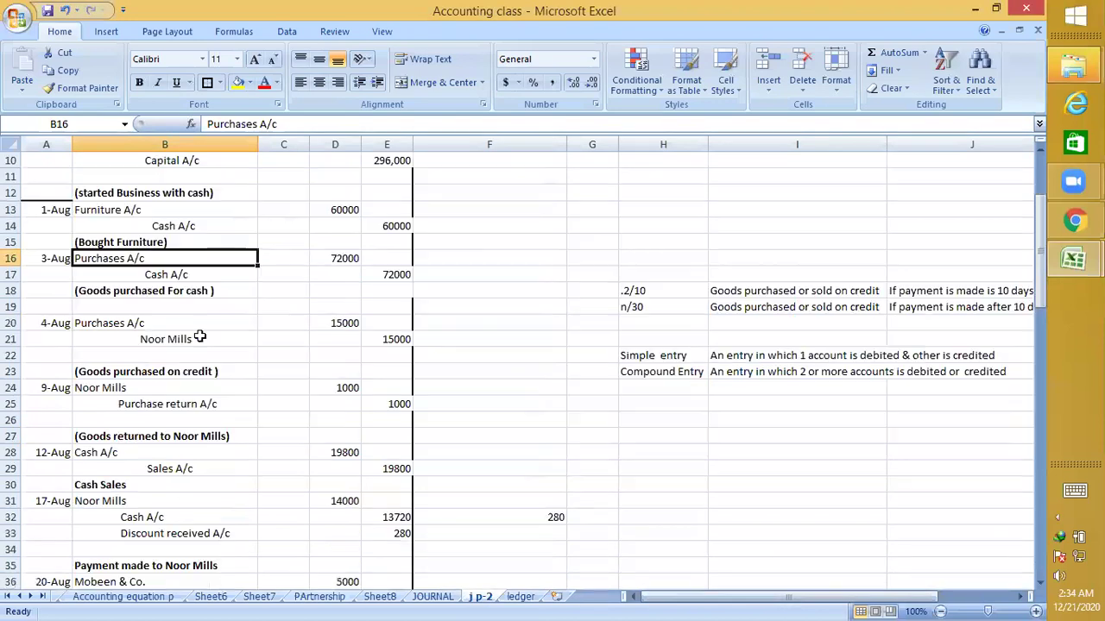
left_click(134, 323)
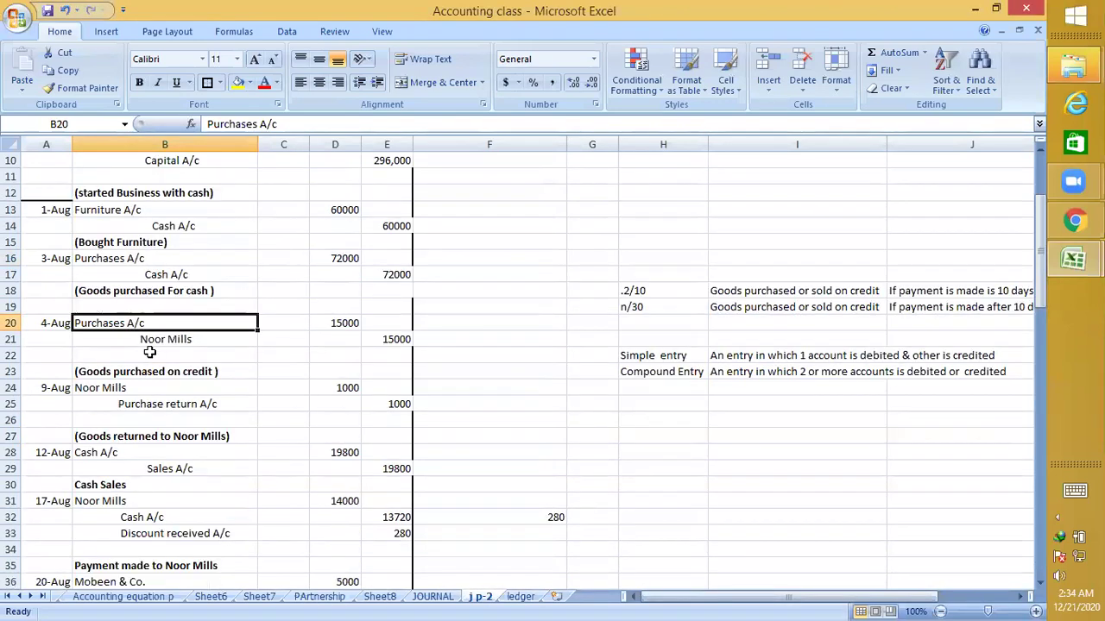
left_click(162, 341)
scroll(179, 345, "down", 1)
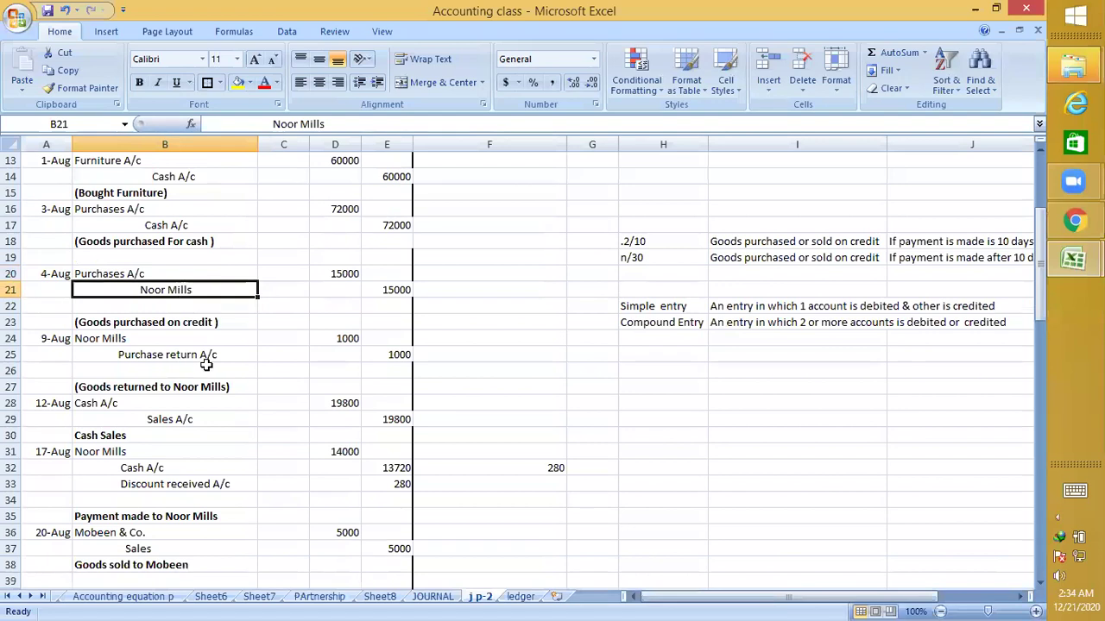
left_click(147, 337)
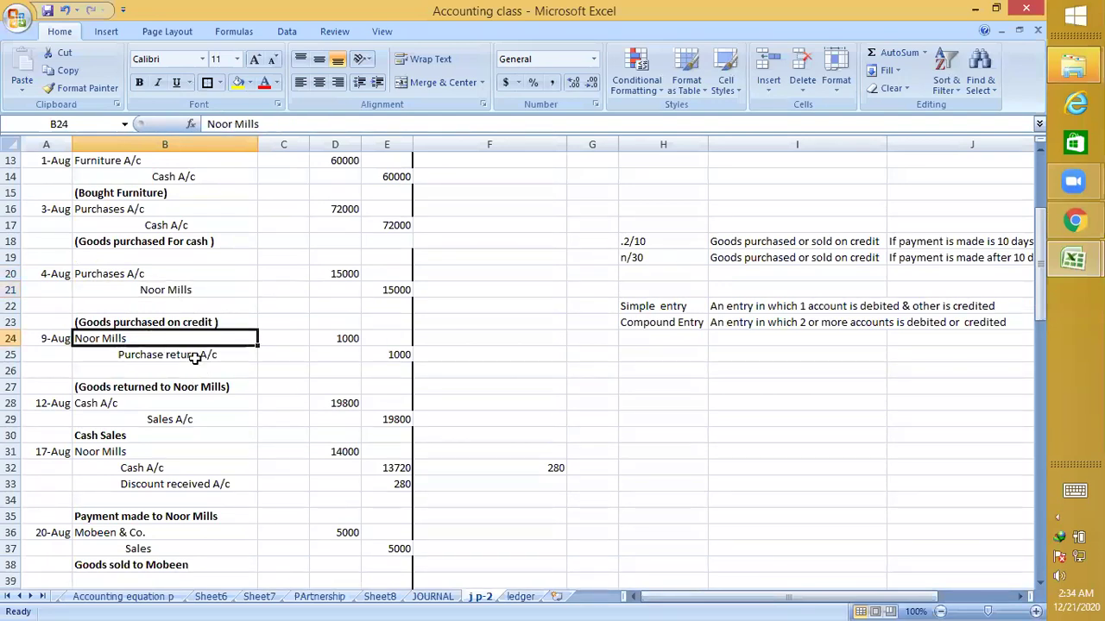
left_click(194, 358)
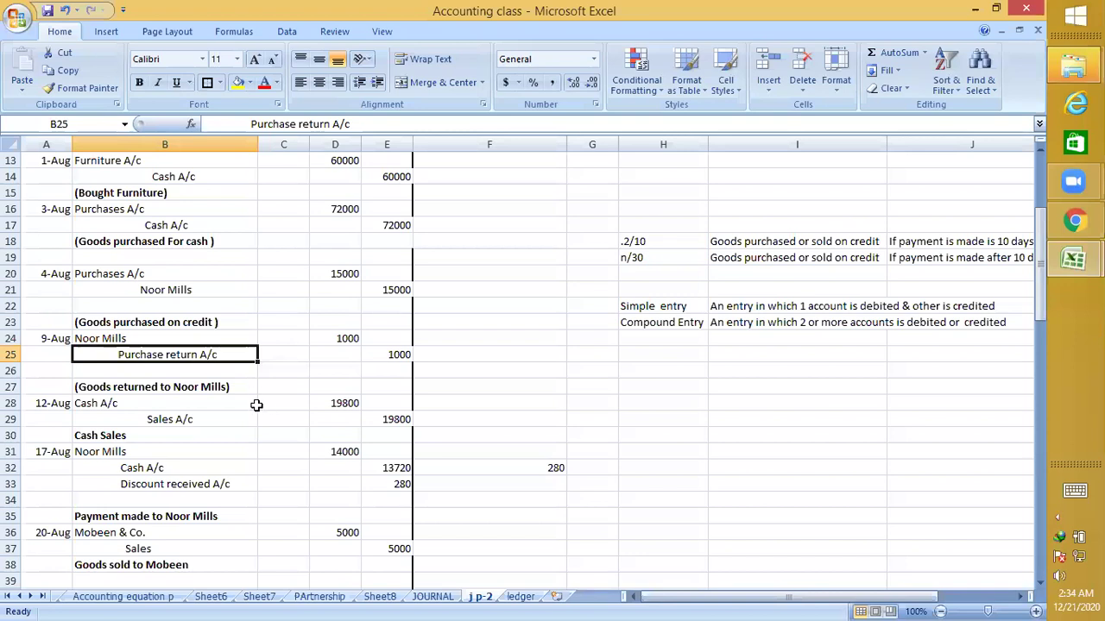
scroll(258, 393, "down", 2)
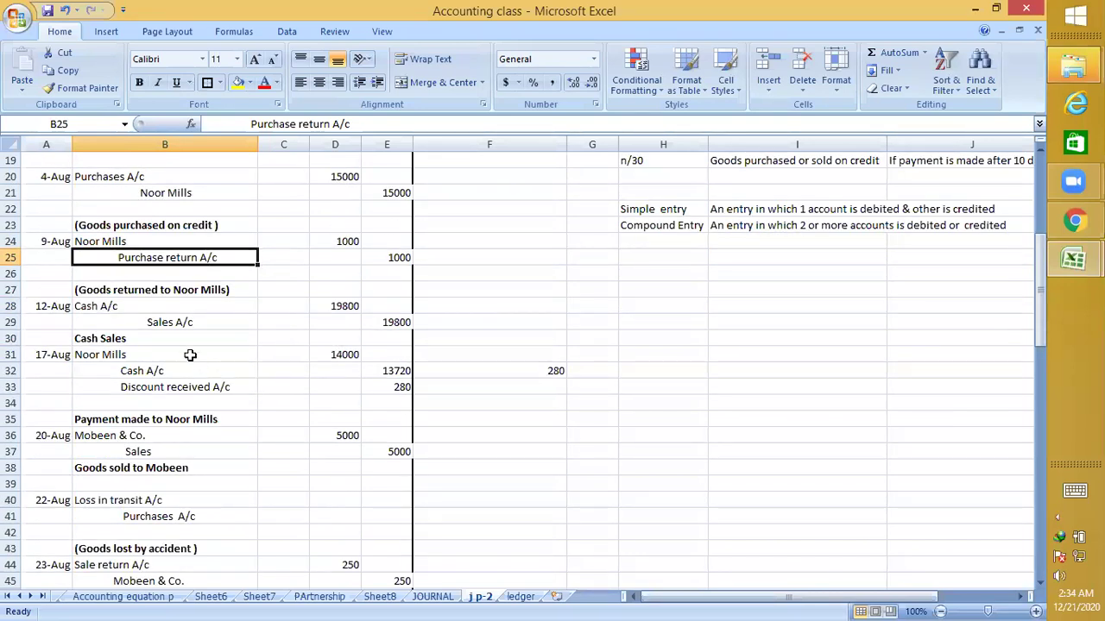
left_click(166, 309)
left_click(182, 322)
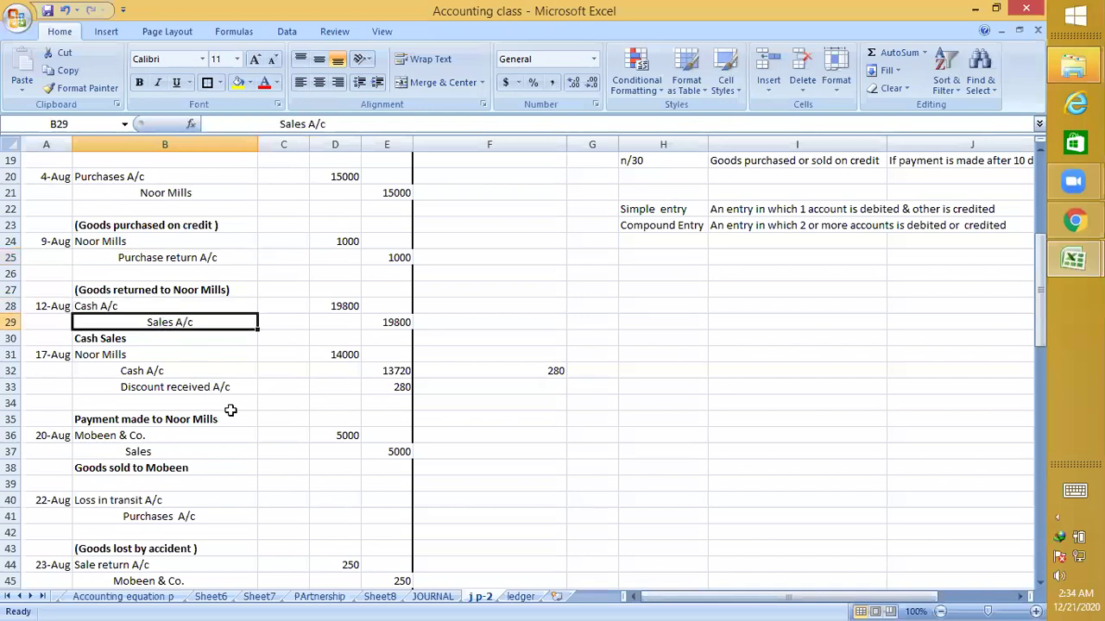
scroll(230, 411, "down", 1)
scroll(231, 411, "down", 1)
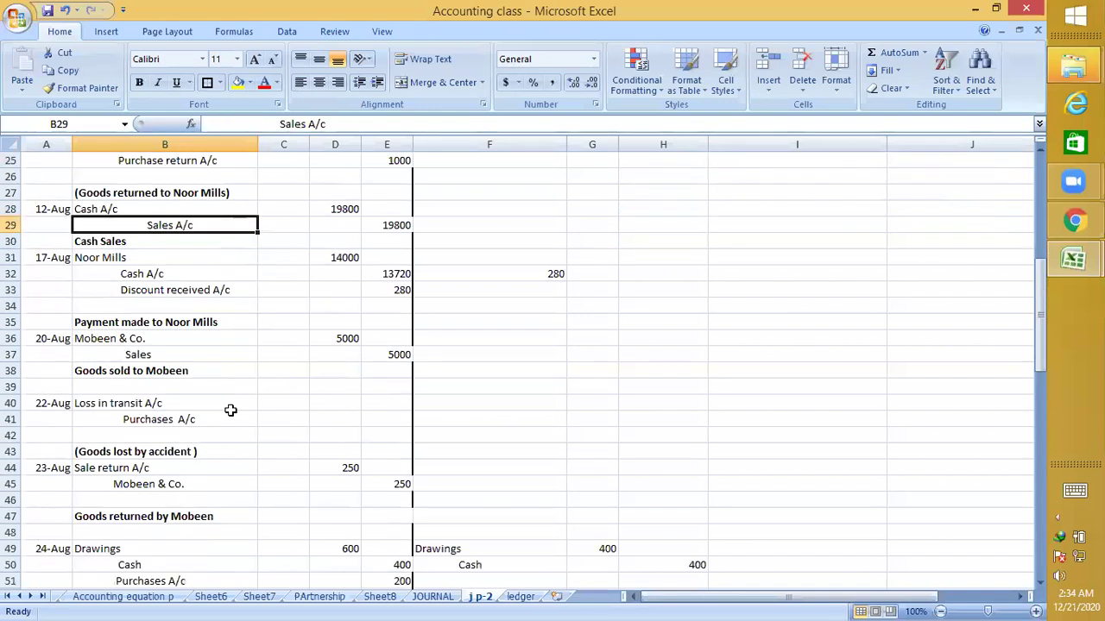
scroll(231, 411, "down", 1)
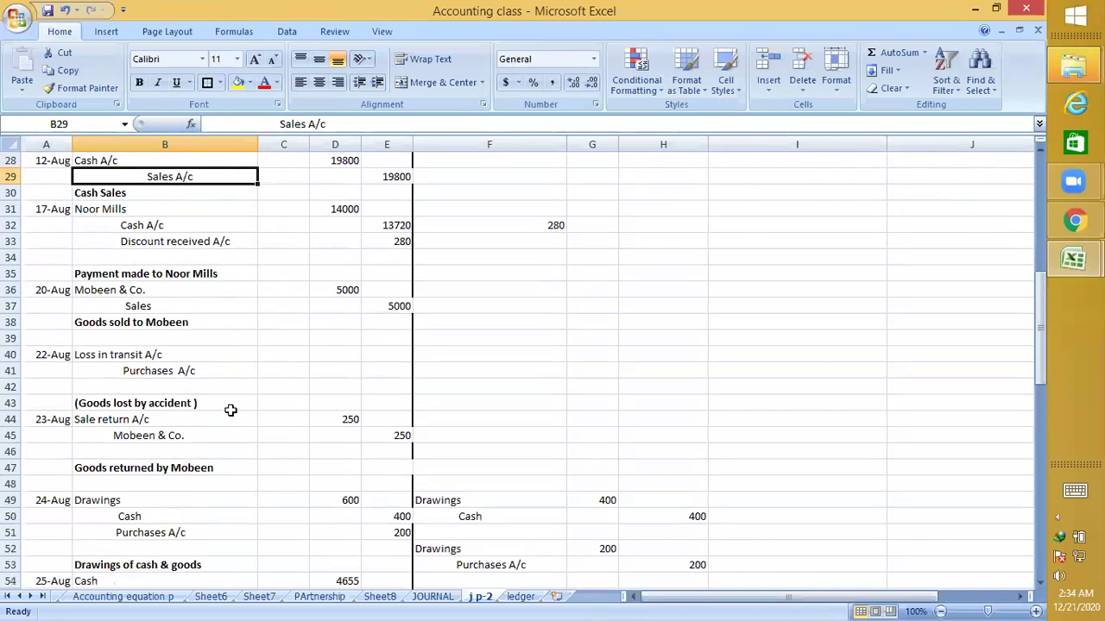
left_click(182, 370)
Fill in the 22-Aug loss in transit entry with 350 as the debit in D40 and 350 as the Purchases credit in E41
left_click(198, 354)
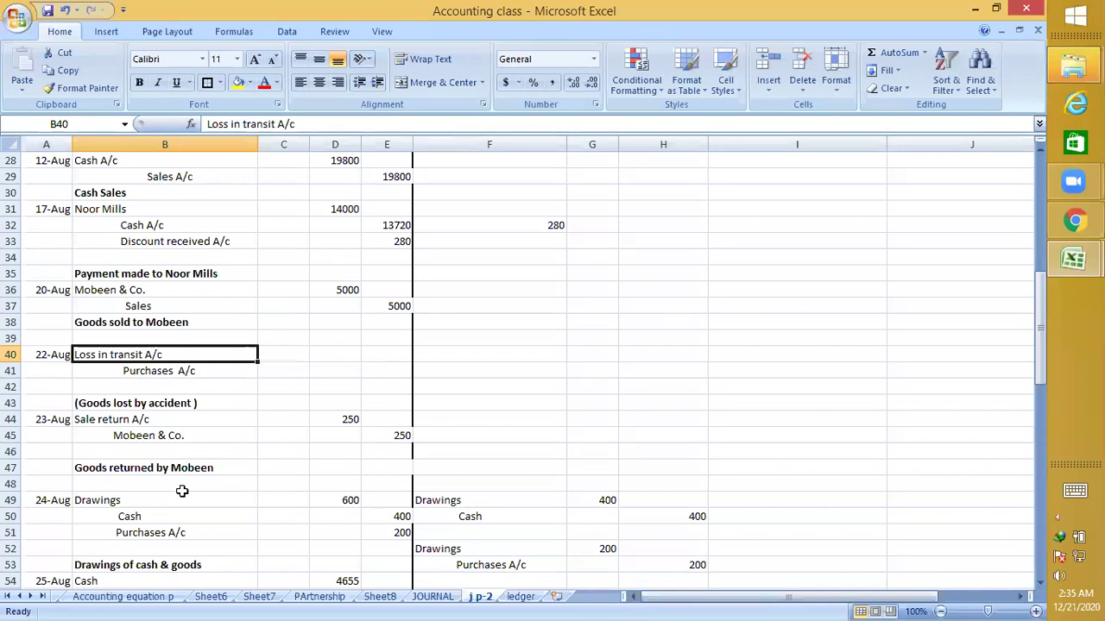
key("Right")
key("Right")
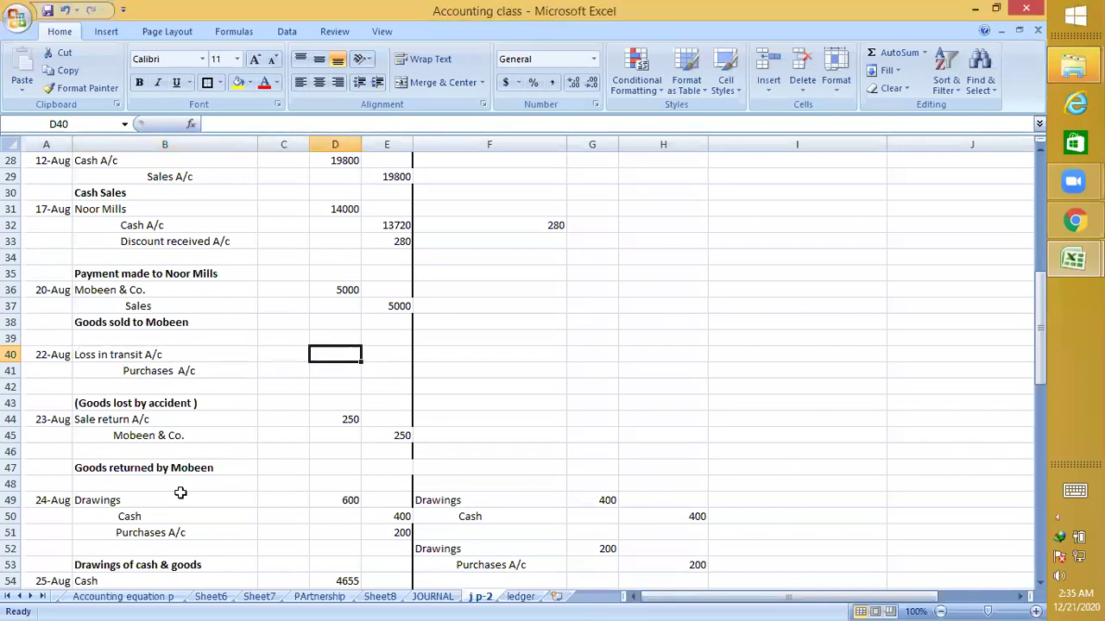
type("350")
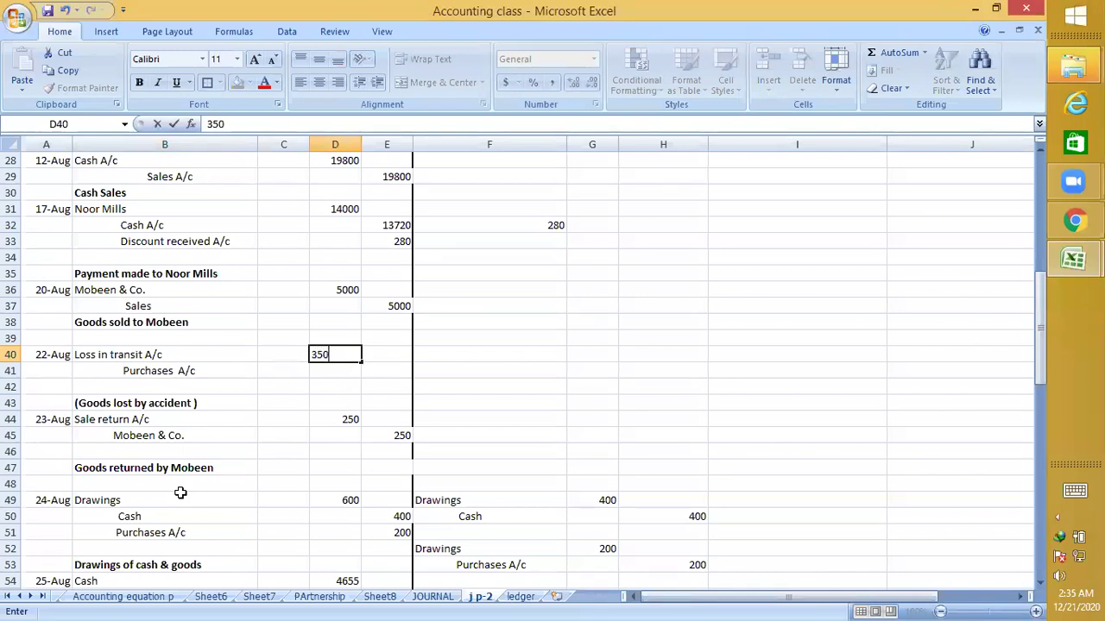
key("Return")
key("Up")
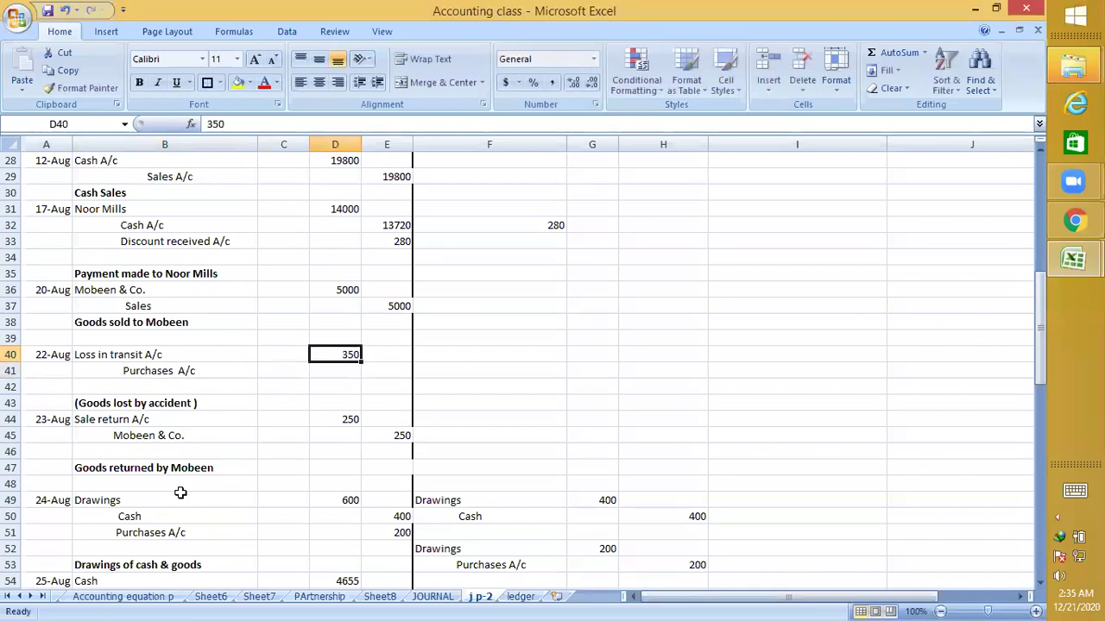
key("ctrl+c")
key("Right")
key("Down")
key("ctrl+v")
key("Down")
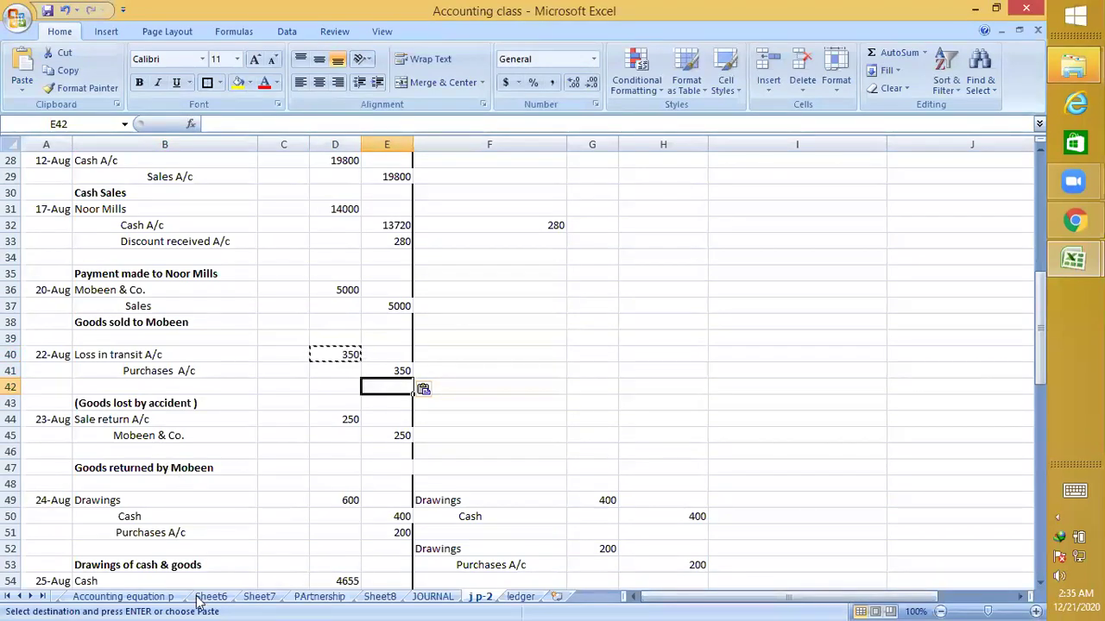
Enter 350 on the credit side of the Purchases ledger account in L91
left_click(516, 599)
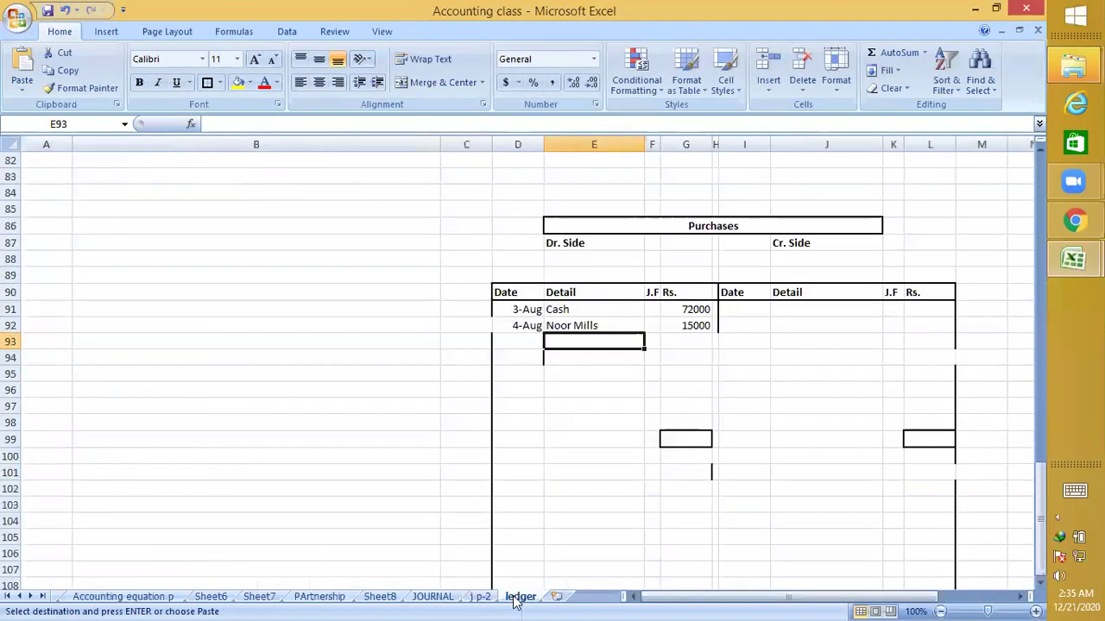
left_click(929, 315)
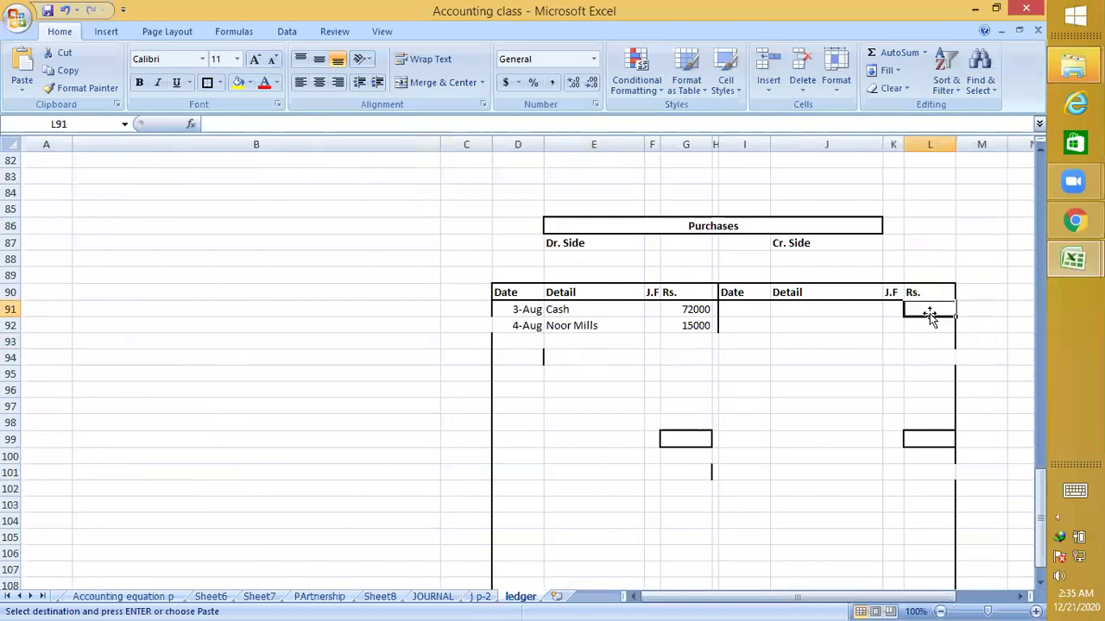
type("350")
left_click(826, 313)
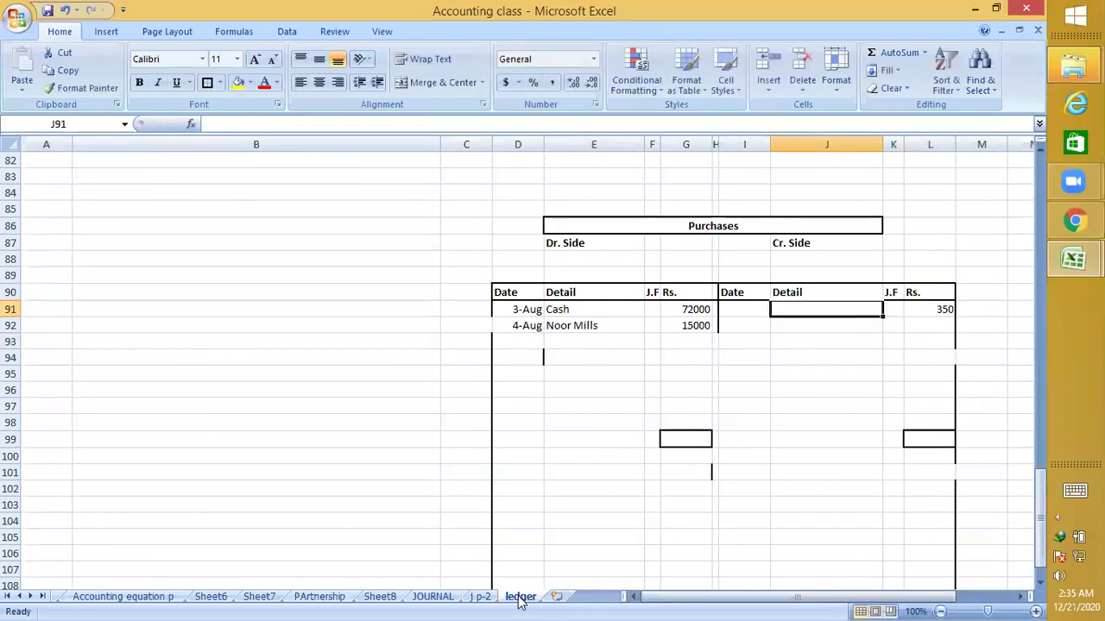
Complete the first Purchases credit line by copying "Loss in transit A/c" from the j p-2 journal into J91 and entering 22-Aug in I91
left_click(481, 599)
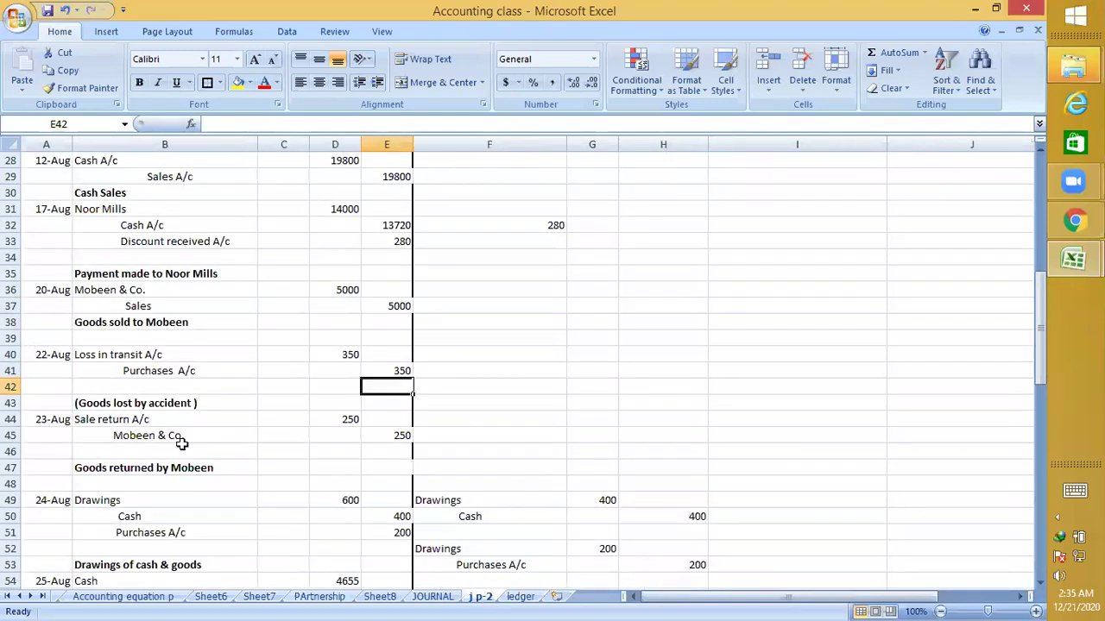
left_click(148, 354)
key("ctrl+c")
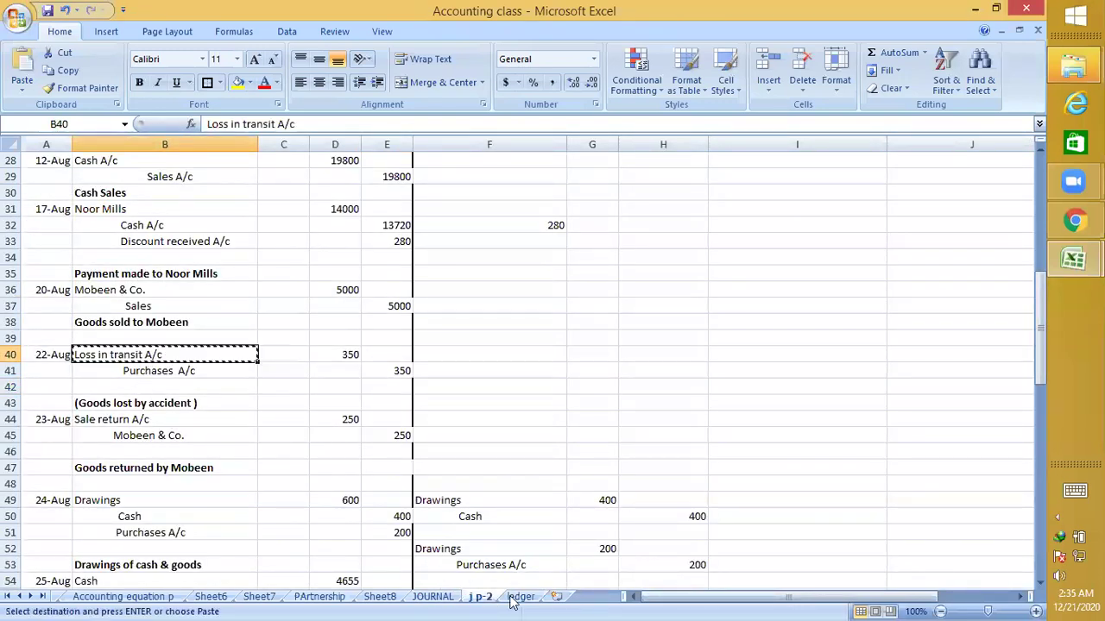
left_click(521, 596)
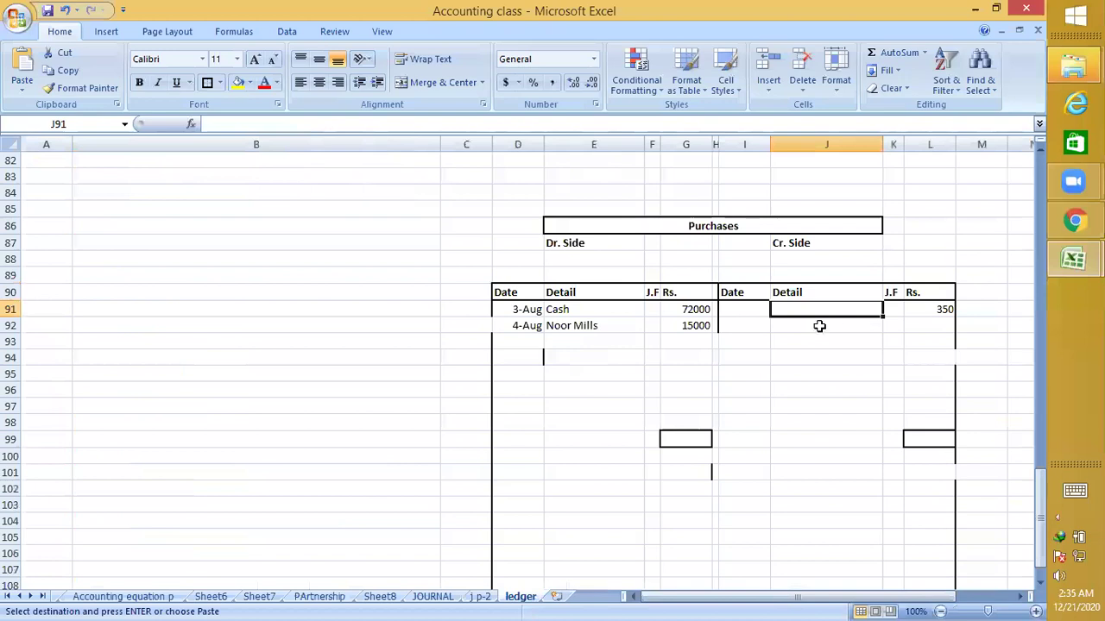
key("ctrl+v")
left_click(742, 309)
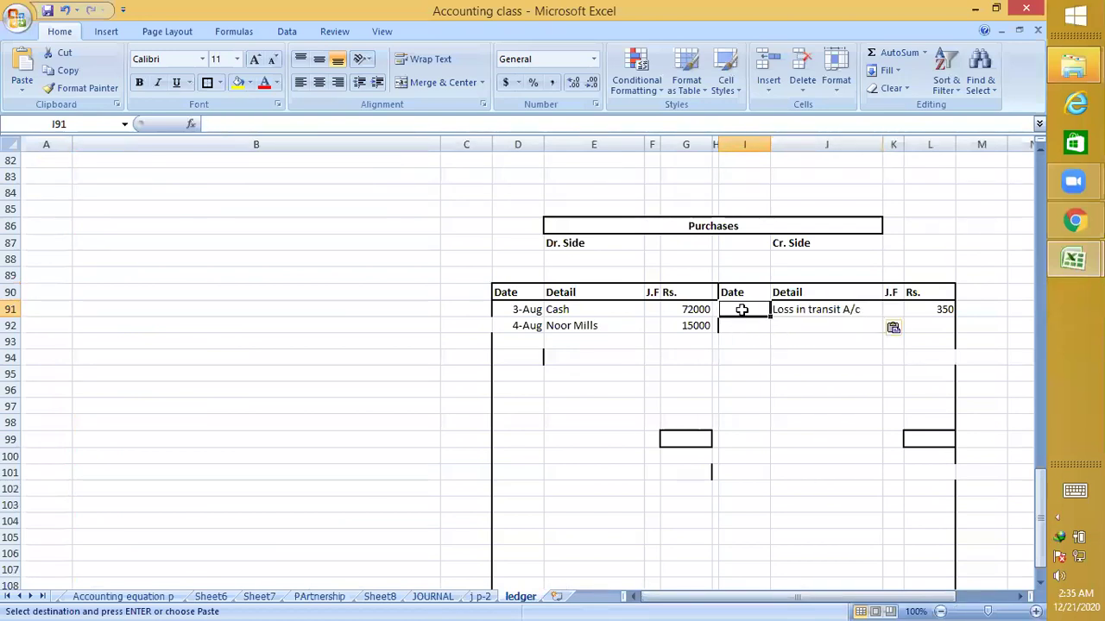
type("8-22")
key("Return")
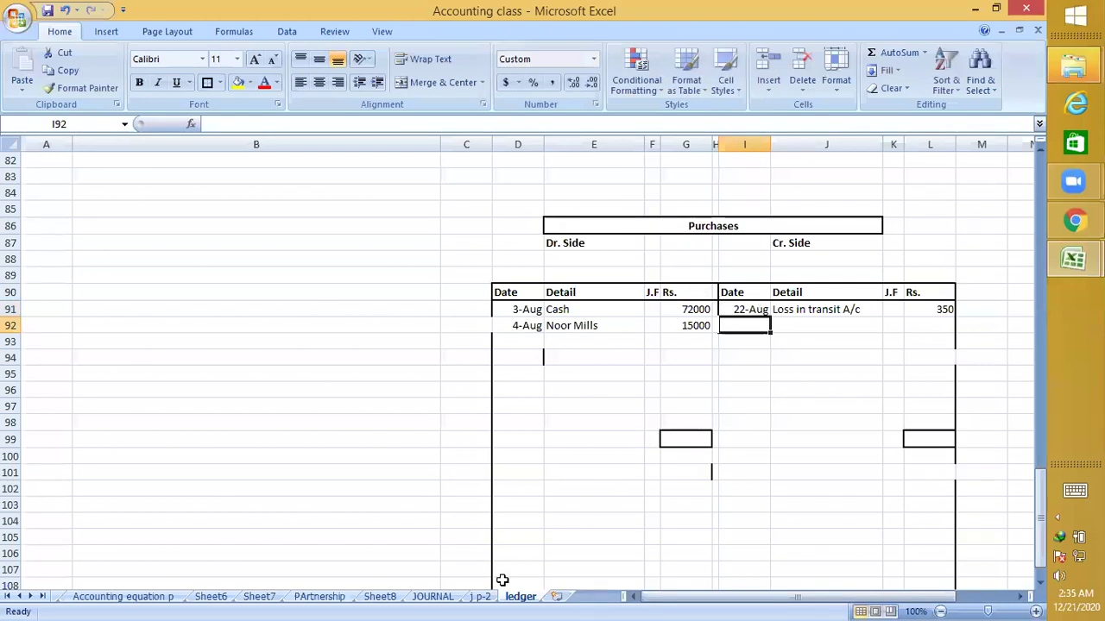
Find the next journal entry in j p-2 that credits Purchases and enter its 200 in L92 of the ledger
left_click(480, 596)
scroll(109, 259, "down", 2)
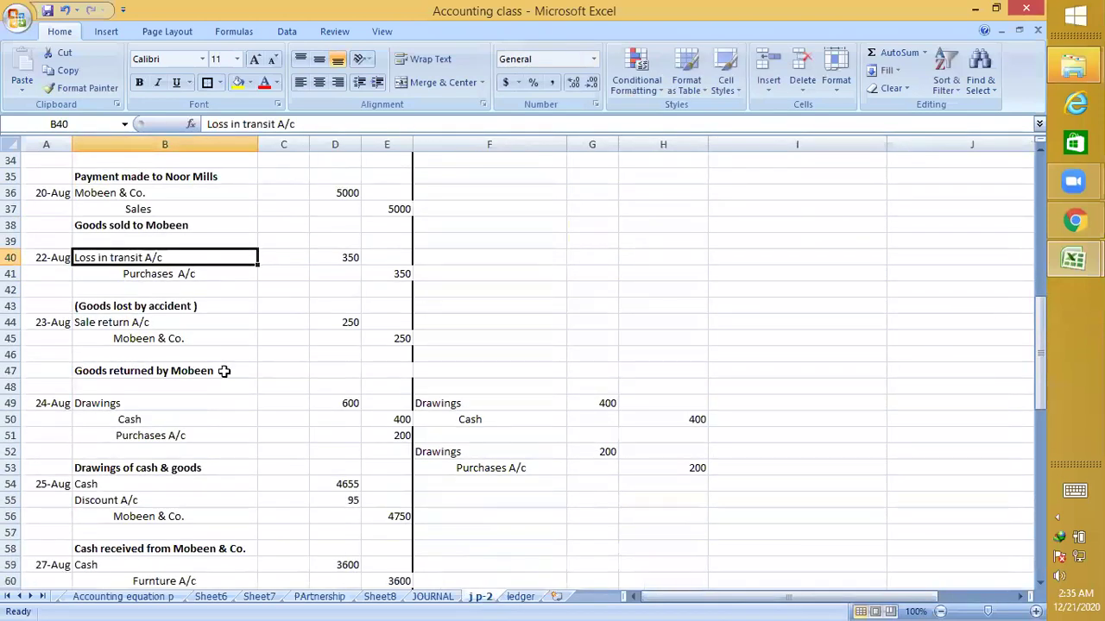
left_click(191, 335)
scroll(191, 347, "down", 1)
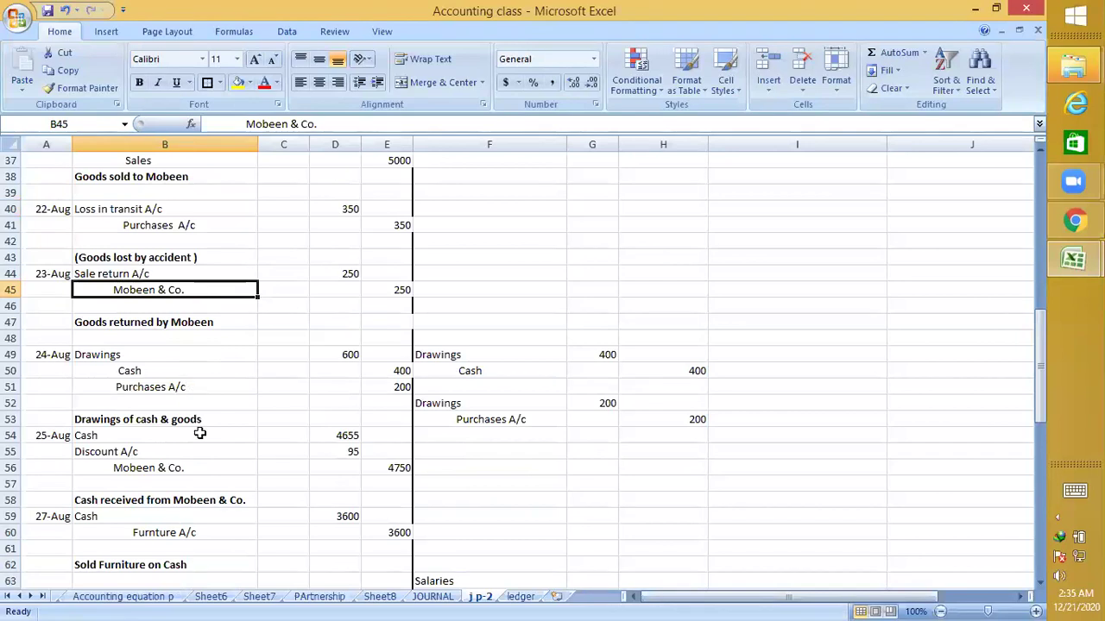
scroll(256, 365, "down", 1)
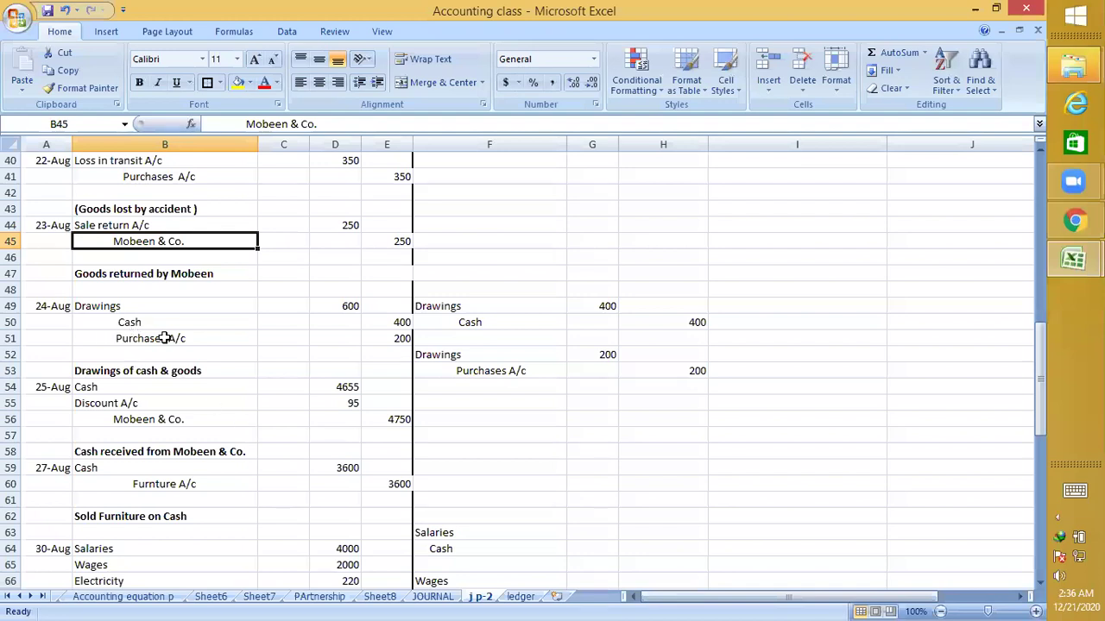
left_click(520, 597)
left_click(920, 323)
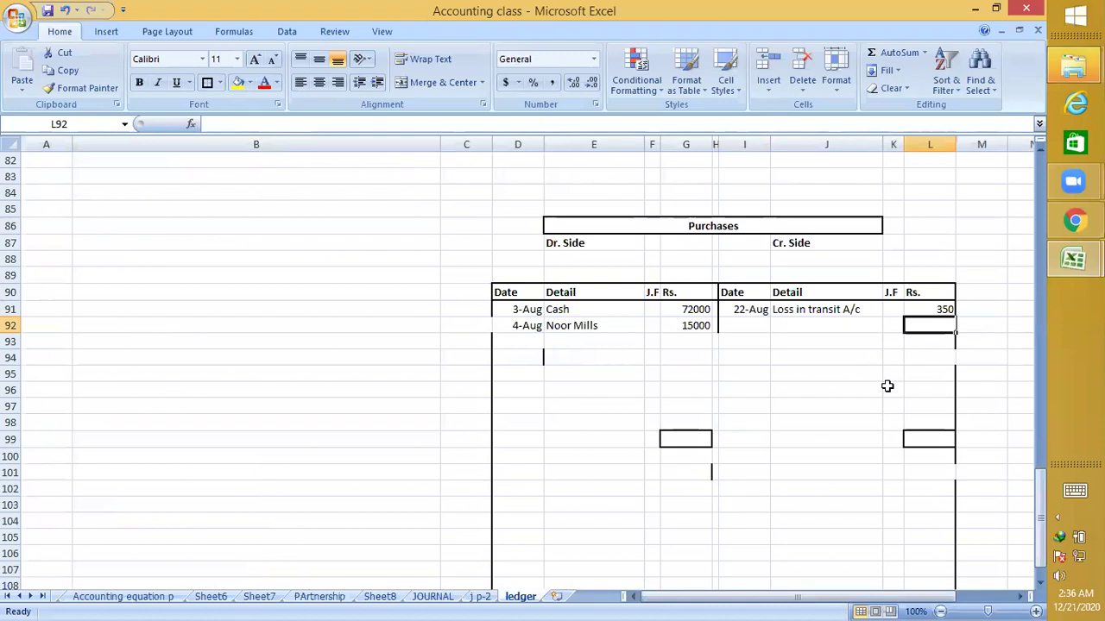
type("200")
key("Left")
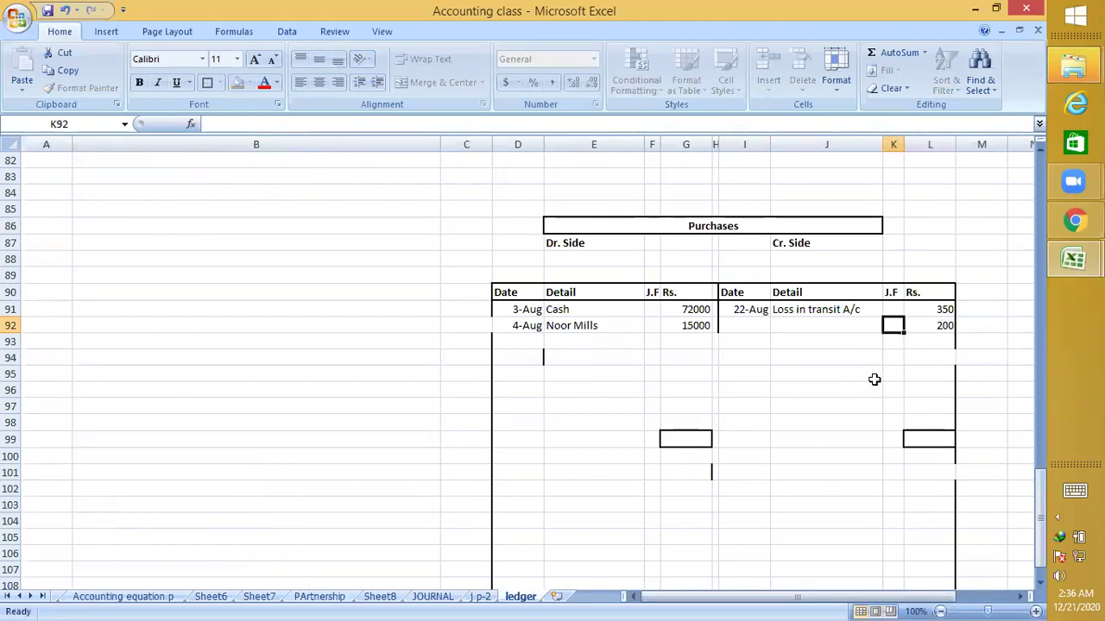
Complete the second Purchases credit line with the detail "Drawings" in J92 and the date 24-Aug in I92
key("Left")
type("De")
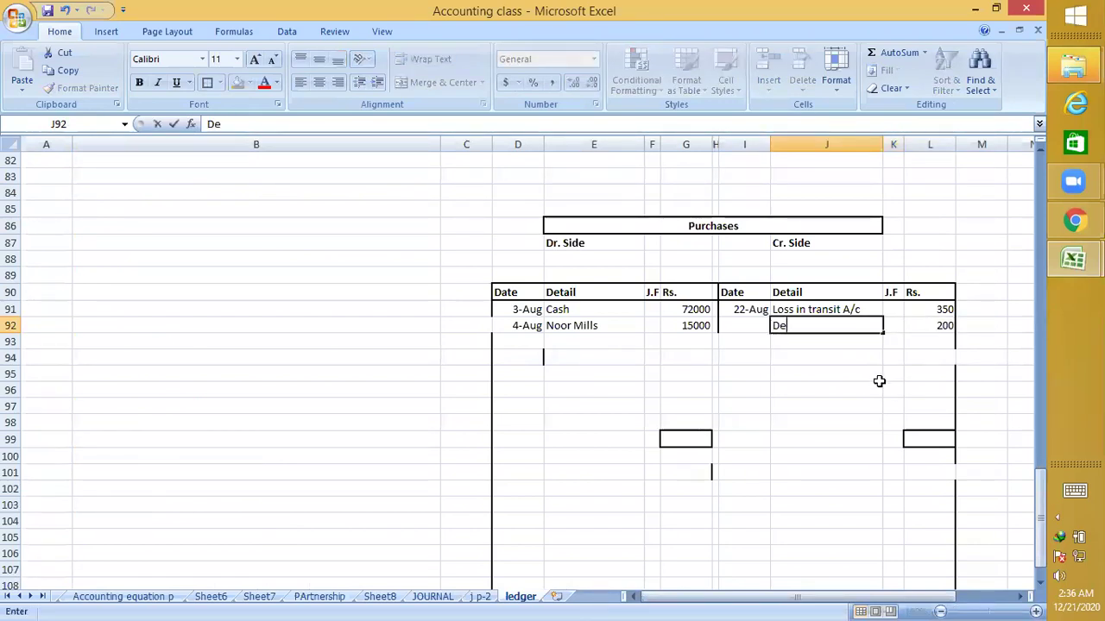
type("AWINT")
key("BackSpace")
key("BackSpace")
key("BackSpace")
key("BackSpace")
key("BackSpace")
type("raw")
key("Left")
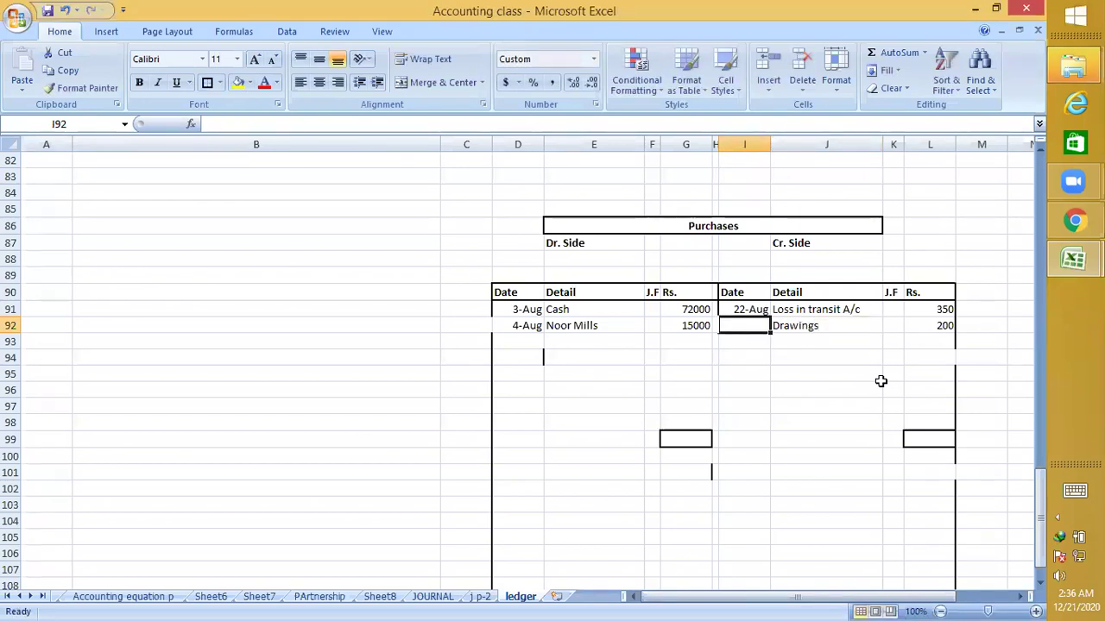
type("8")
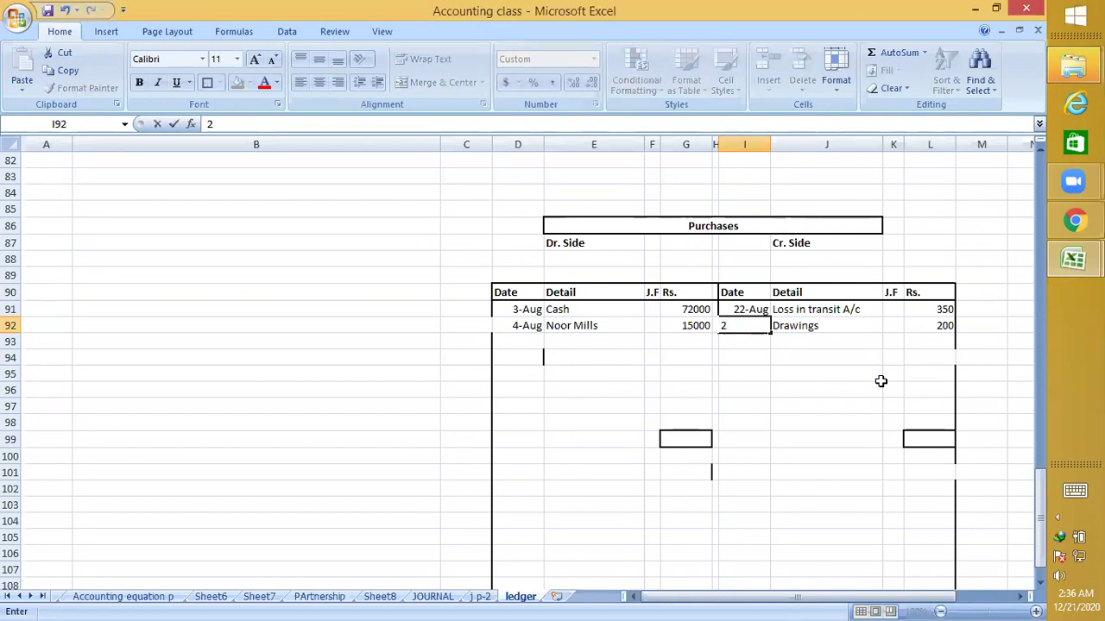
type("-24")
key("Return")
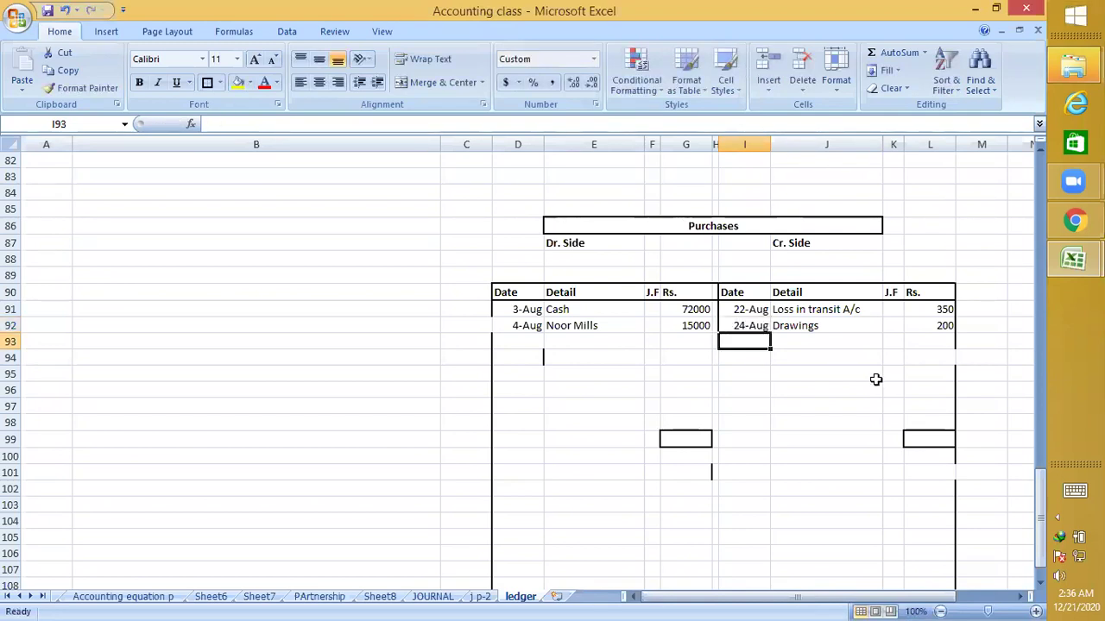
Check the rest of the j p-2 journal for Purchases entries and enter 87000 as the ledger account total in G99 and L99
left_click(480, 597)
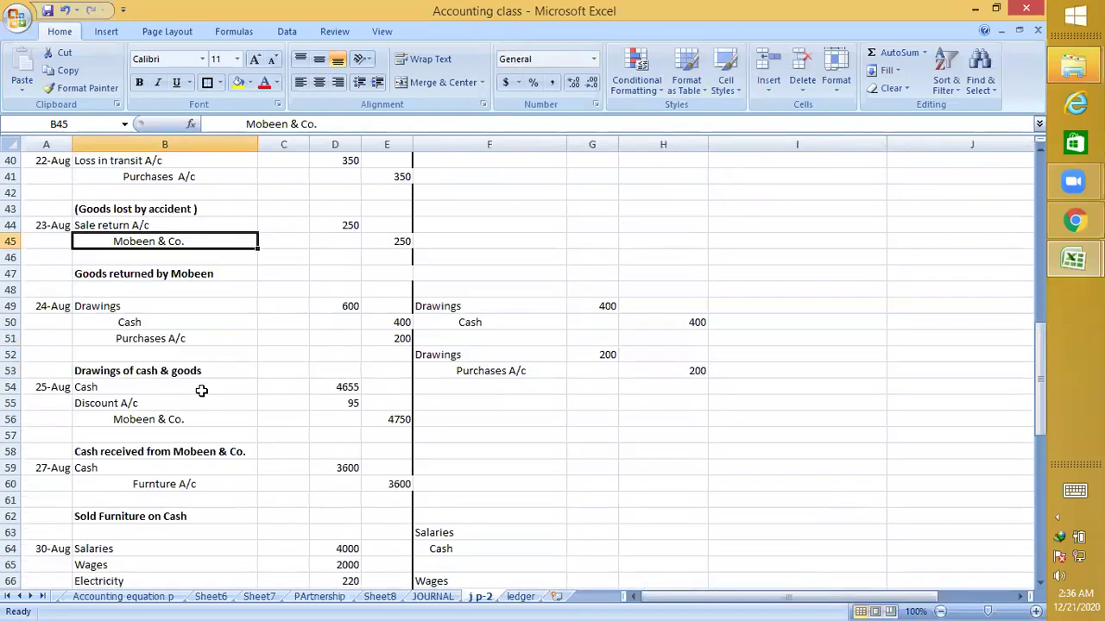
scroll(199, 387, "down", 2)
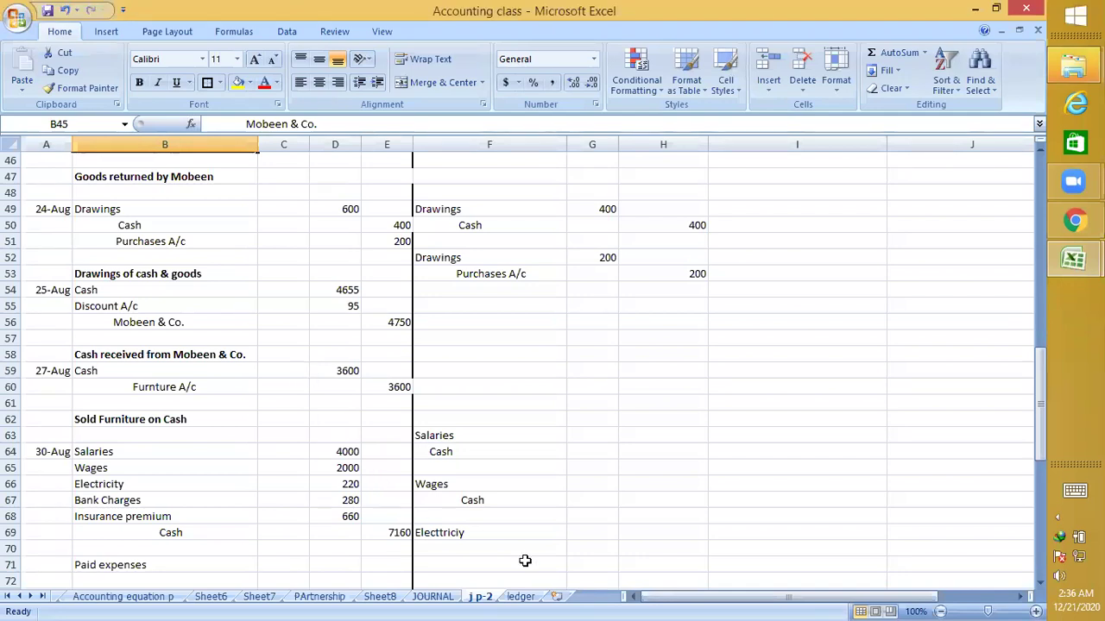
left_click(525, 597)
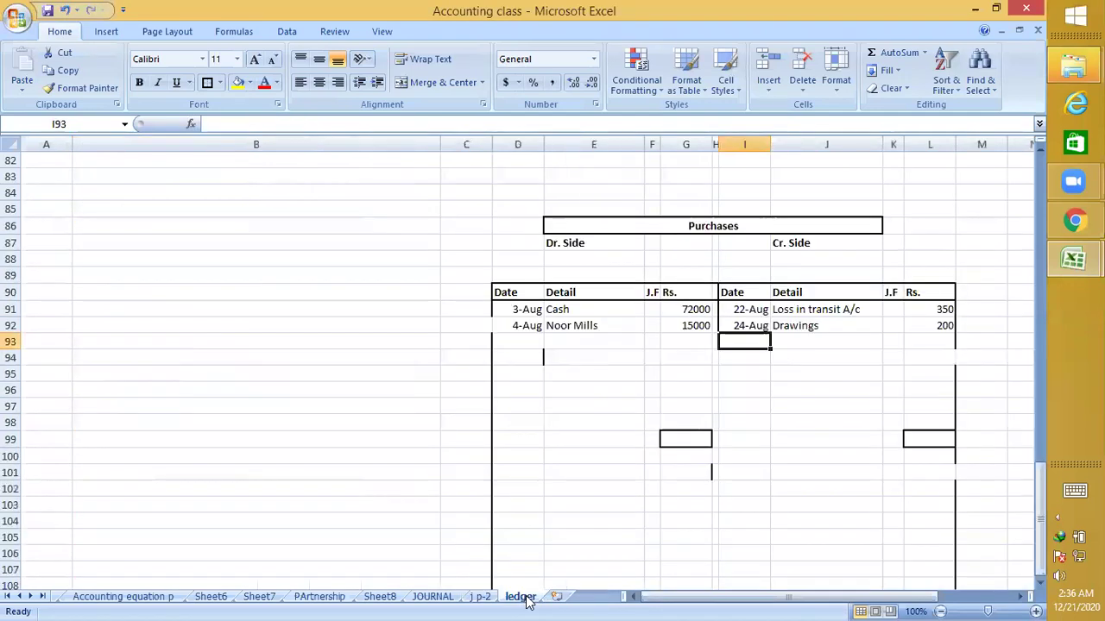
left_click(760, 421)
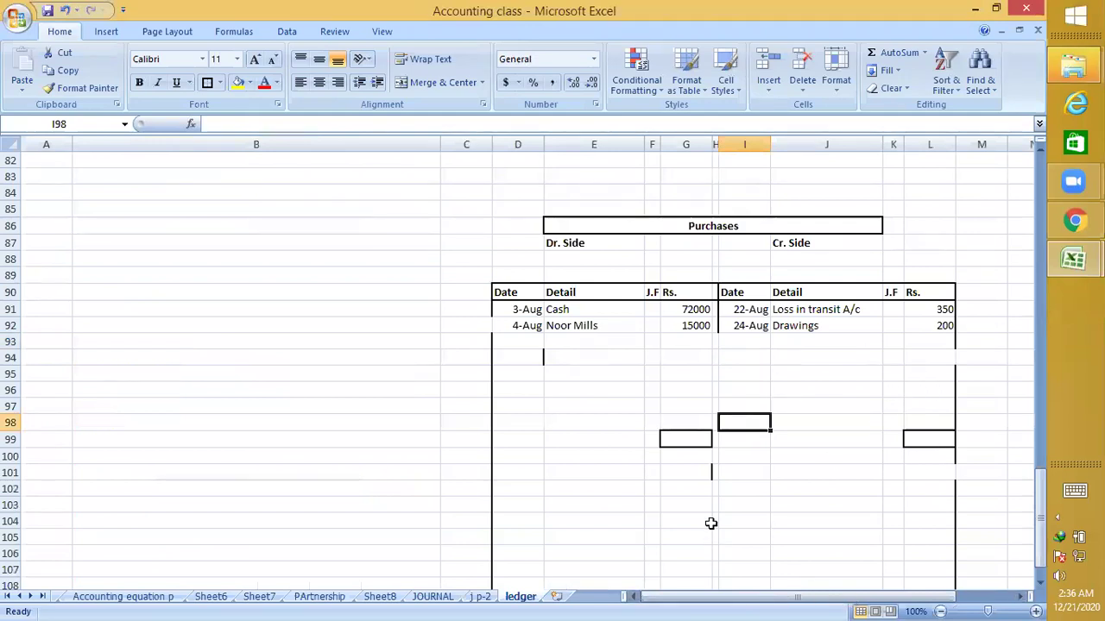
left_click(693, 442)
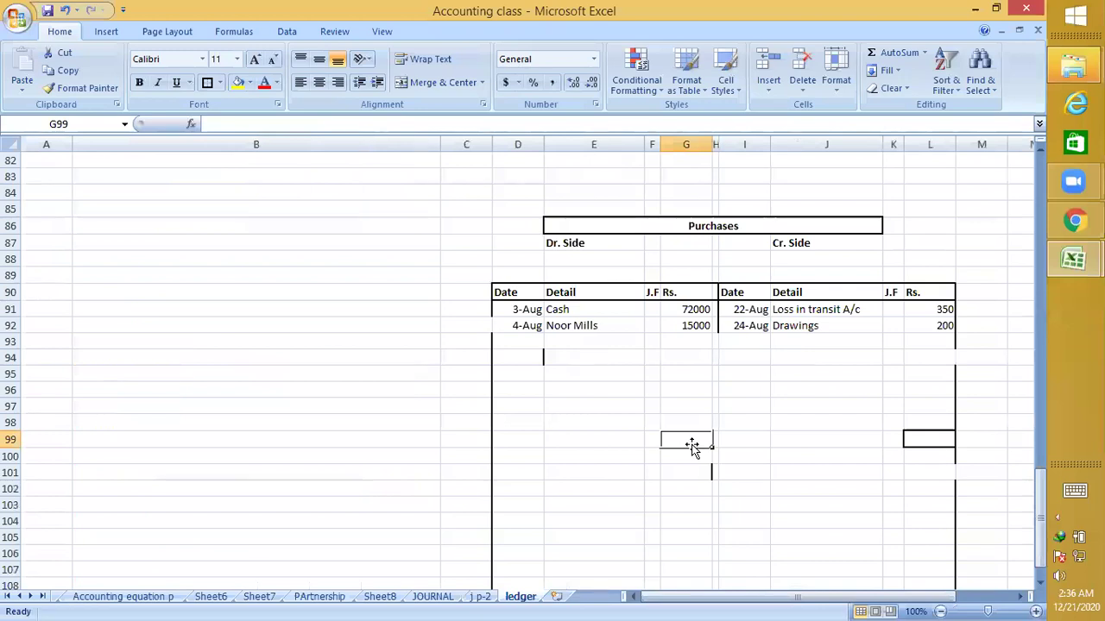
type("870")
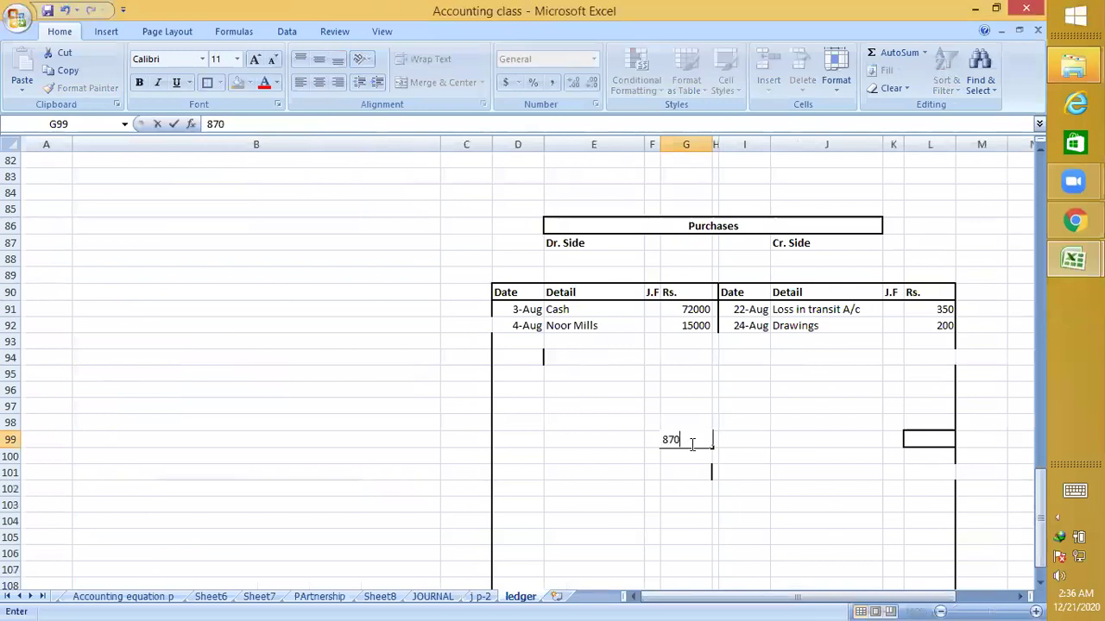
key("Right")
key("Right")
key("Right")
key("Right")
key("Right")
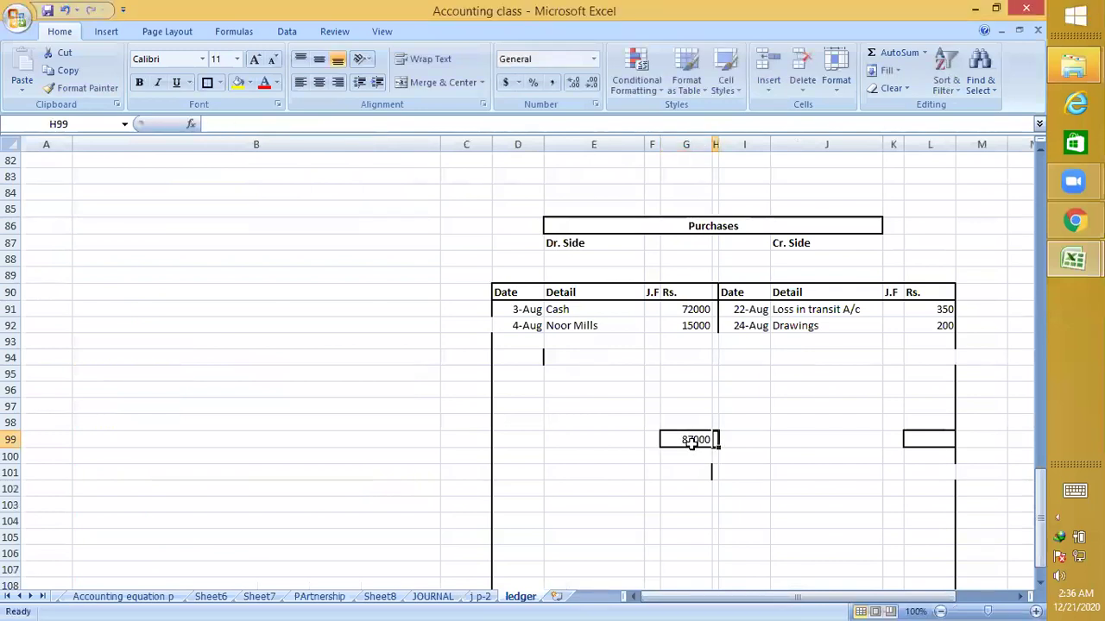
type("87000")
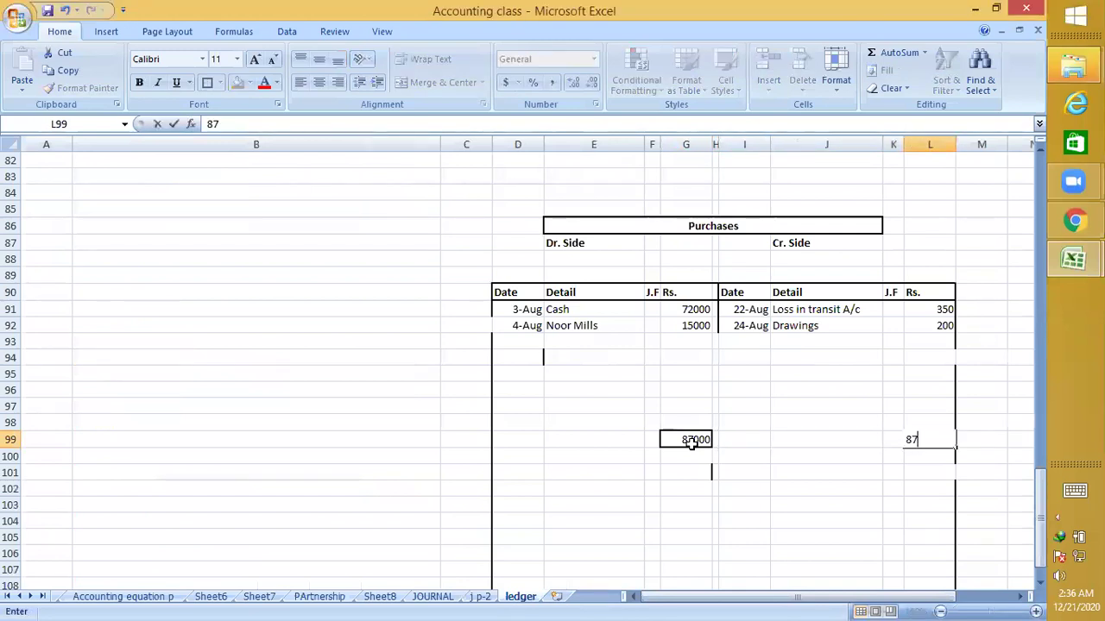
key("Return")
Enter the detail "Balance C/D" in J95 on the credit side of the Purchases account
key("Up")
key("Up")
key("Up")
key("Up")
key("Up")
key("Left")
key("Left")
type("Balance C")
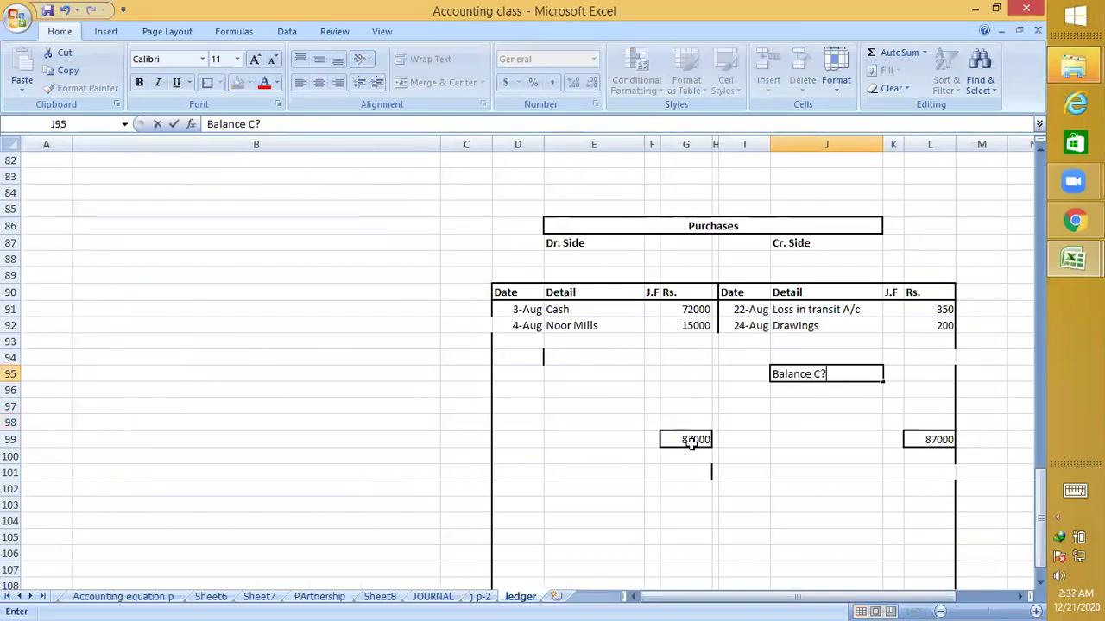
key("Tab")
key("Left")
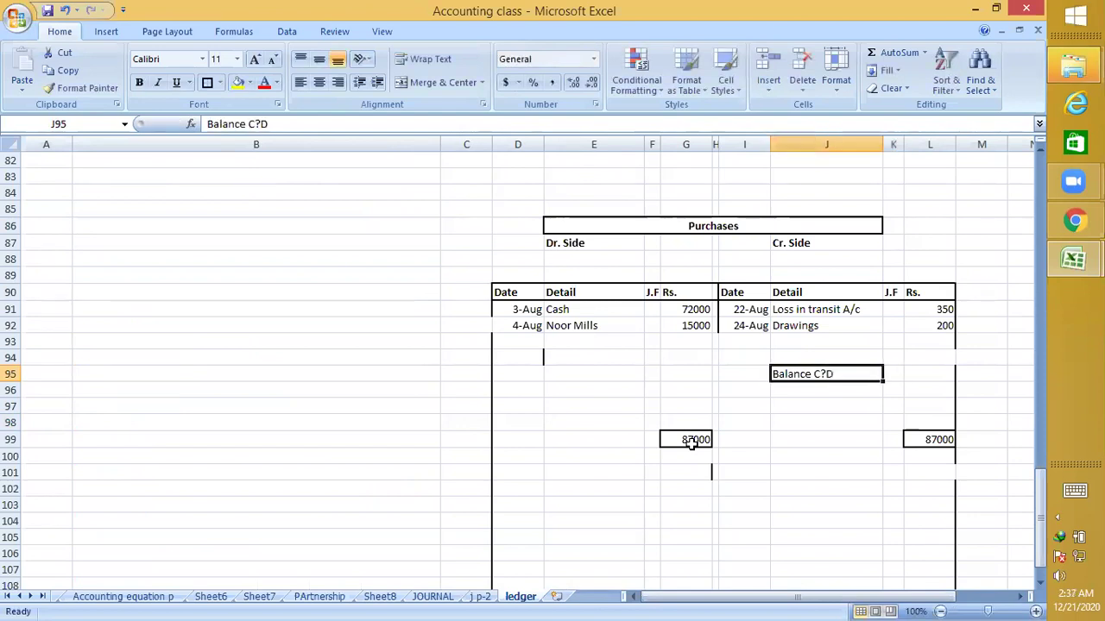
double_click(827, 373)
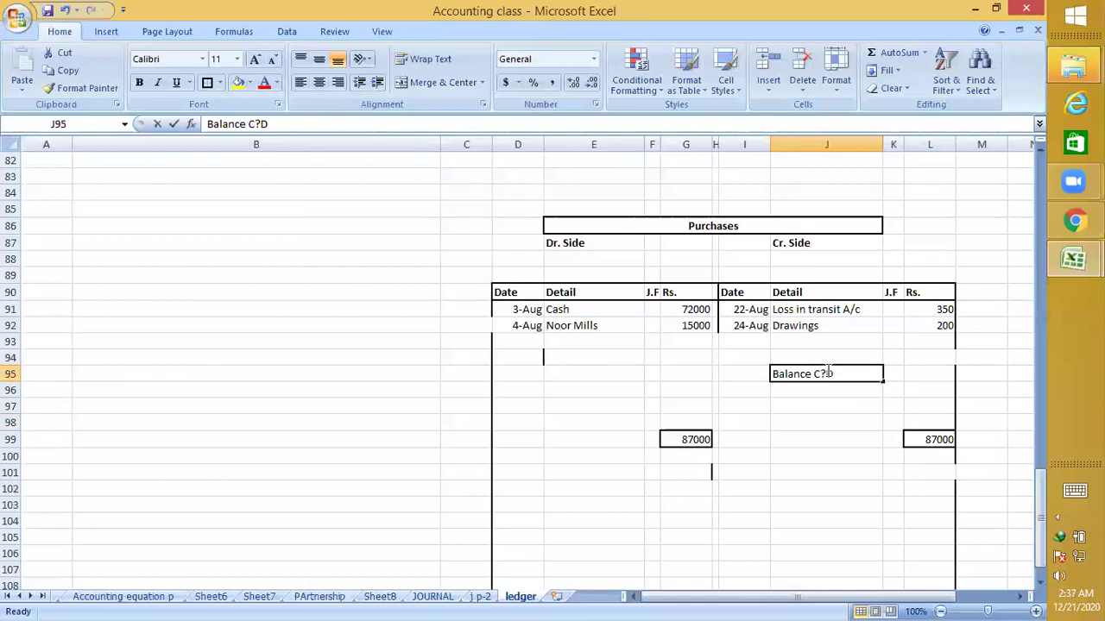
key("BackSpace")
type("/")
key("Return")
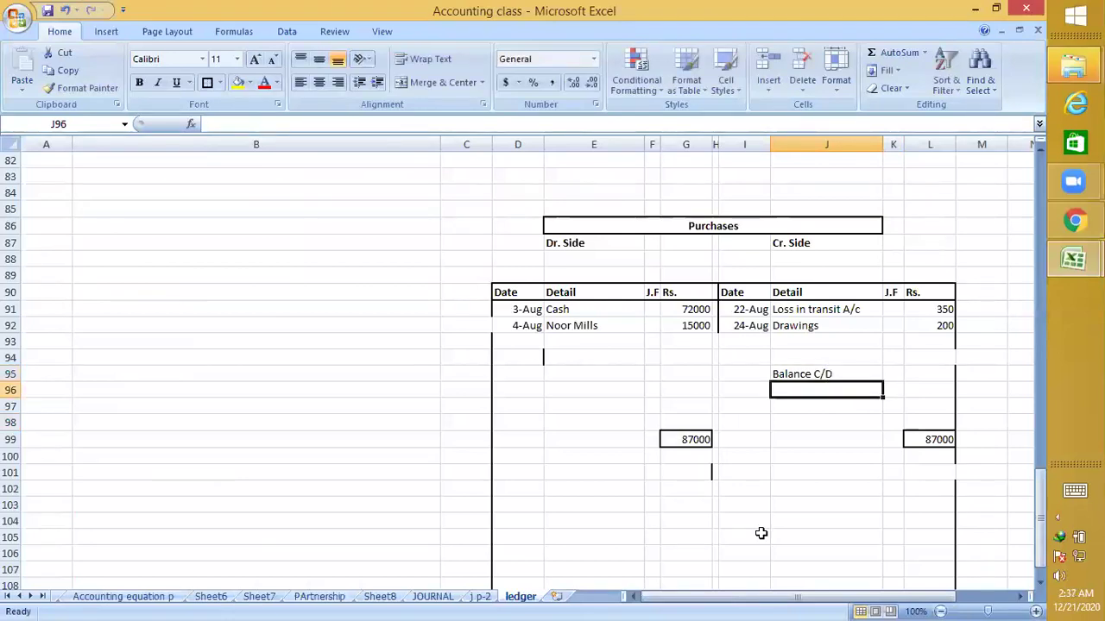
key("Up")
key("Right")
key("Right")
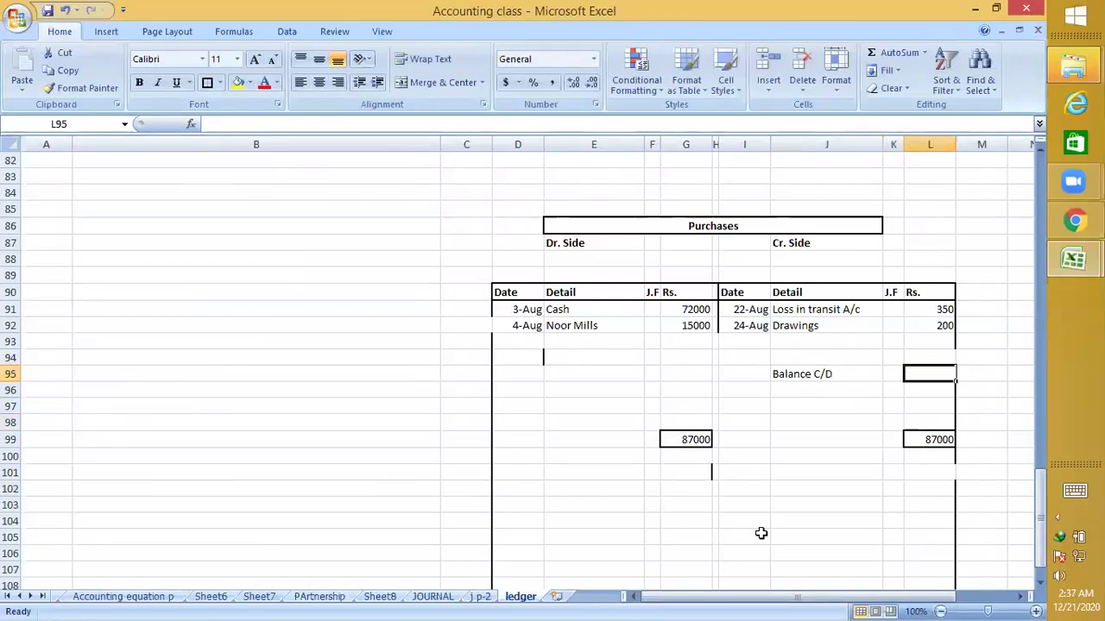
type("=")
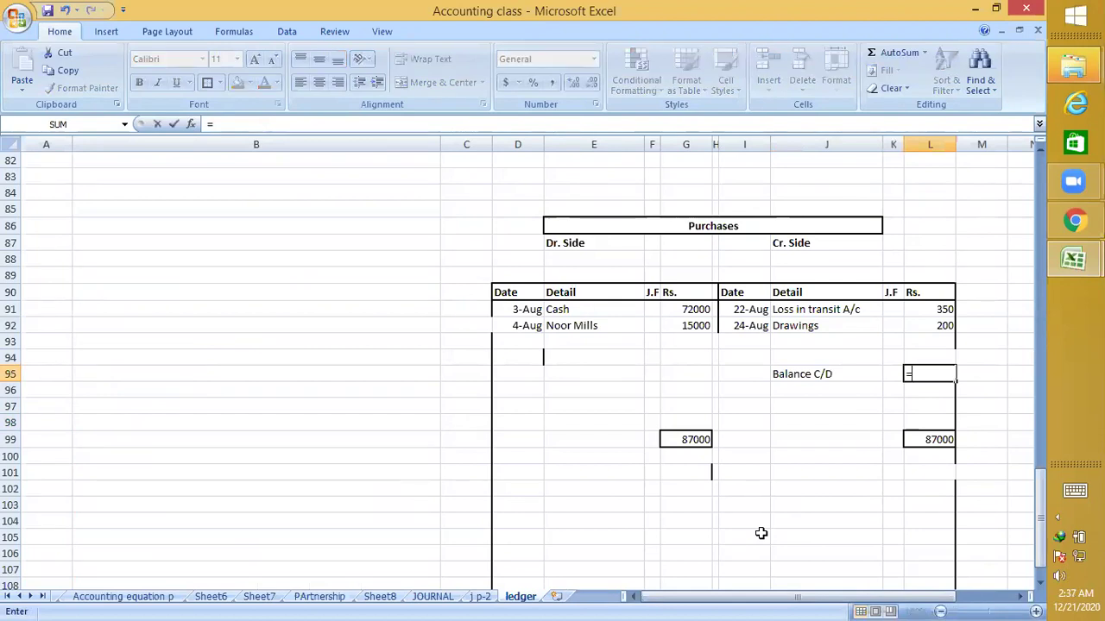
type("87000")
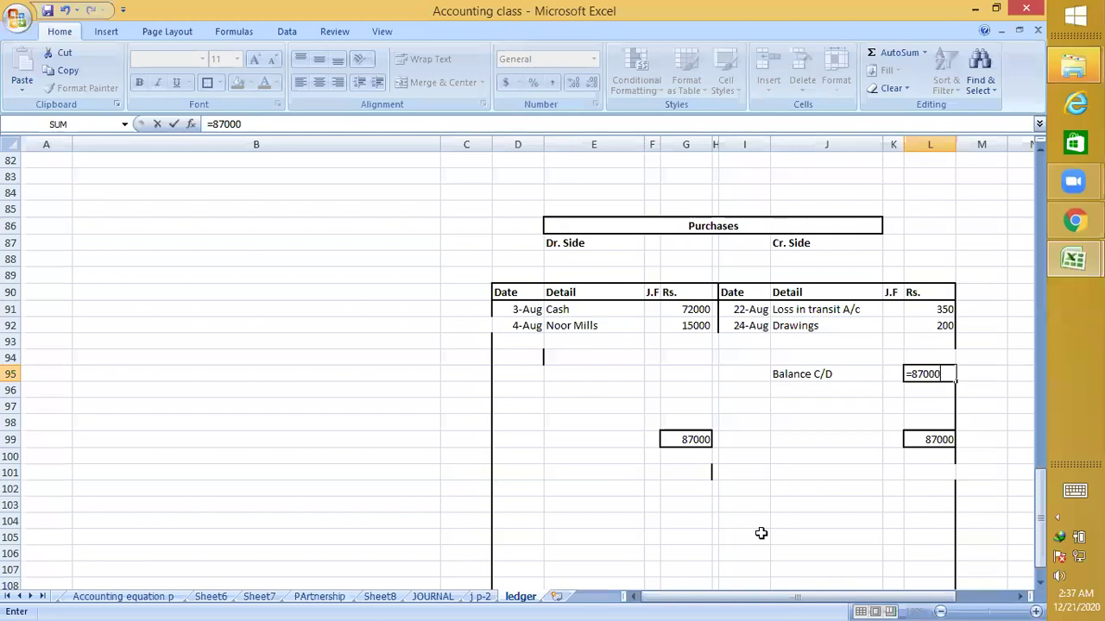
type("-350-200")
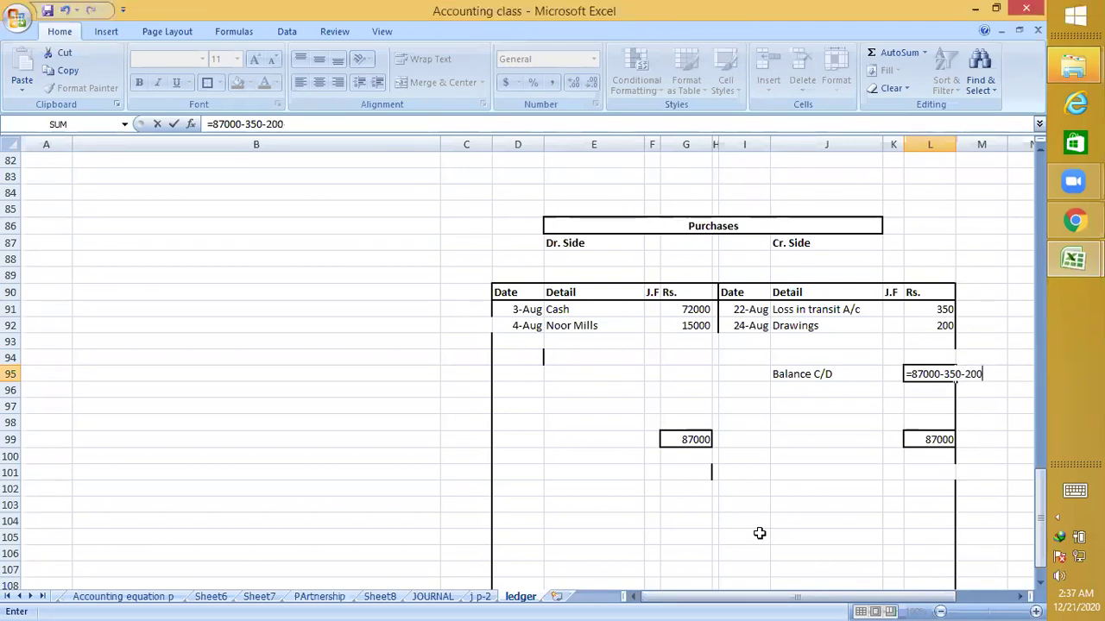
key("Return")
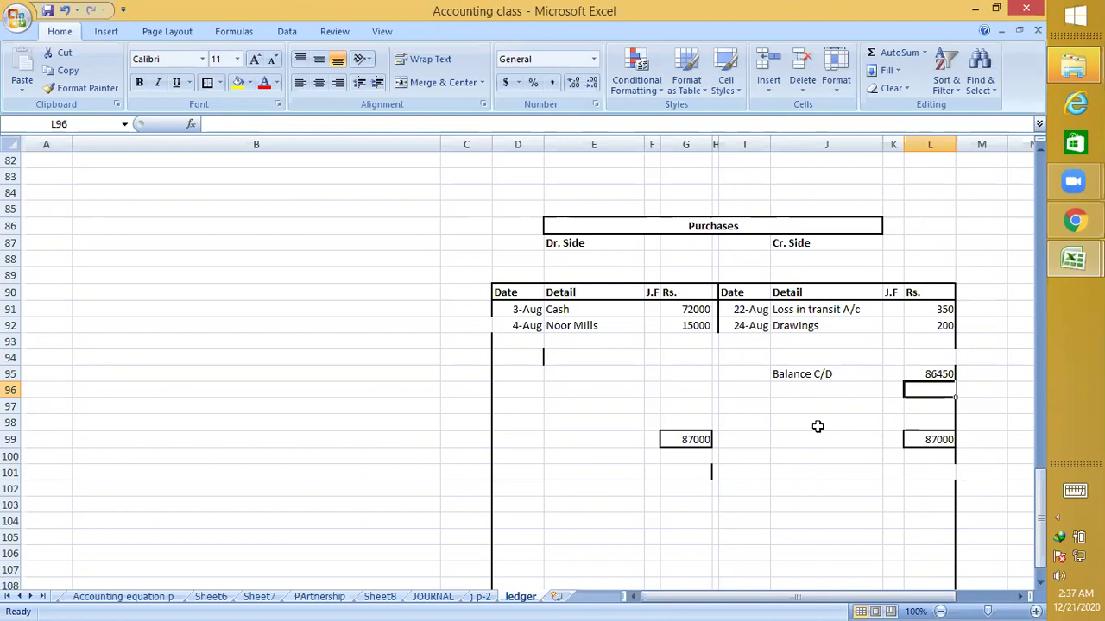
Copy the Balance C/D line with its amount from J95:L95 to the debit side below the totals, starting at E101
scroll(842, 401, "down", 3)
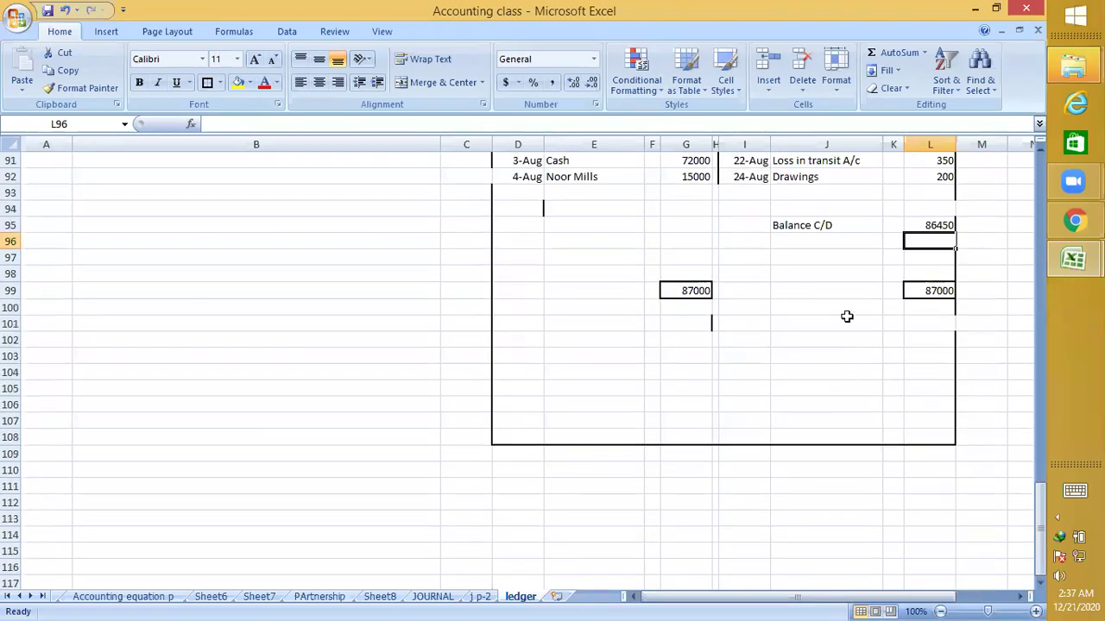
left_click_drag(820, 224, 929, 224)
key("ctrl+c")
left_click(566, 322)
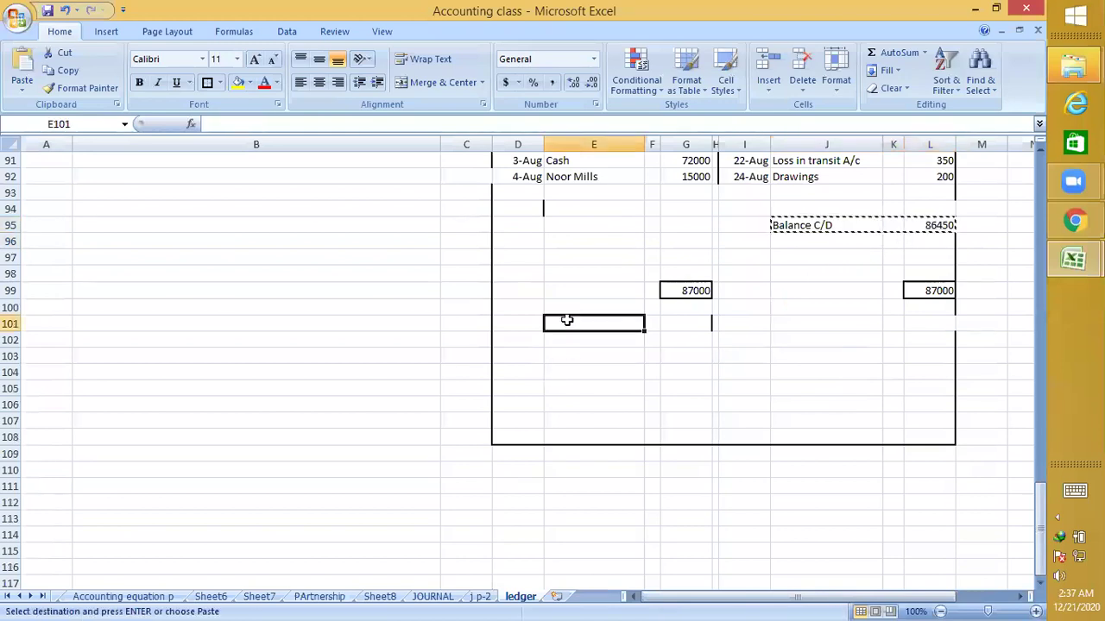
key("ctrl+v")
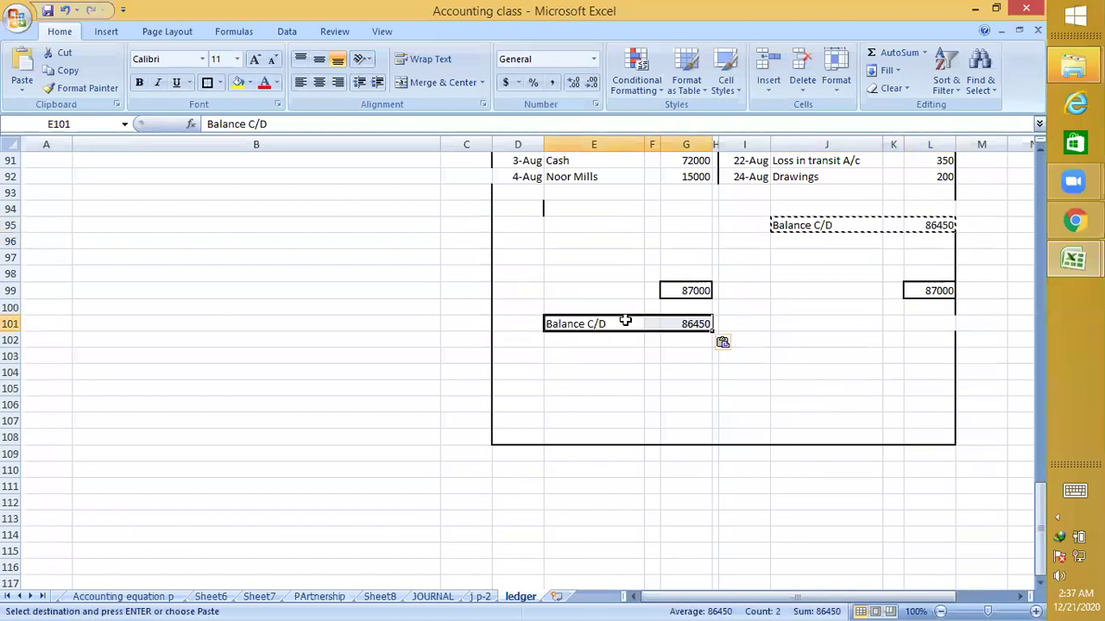
Change the copied balance label in E101 of the Purchases account to "Balance B/F"
double_click(627, 321)
key("BackSpace")
key("BackSpace")
key("BackSpace")
key("BackSpace")
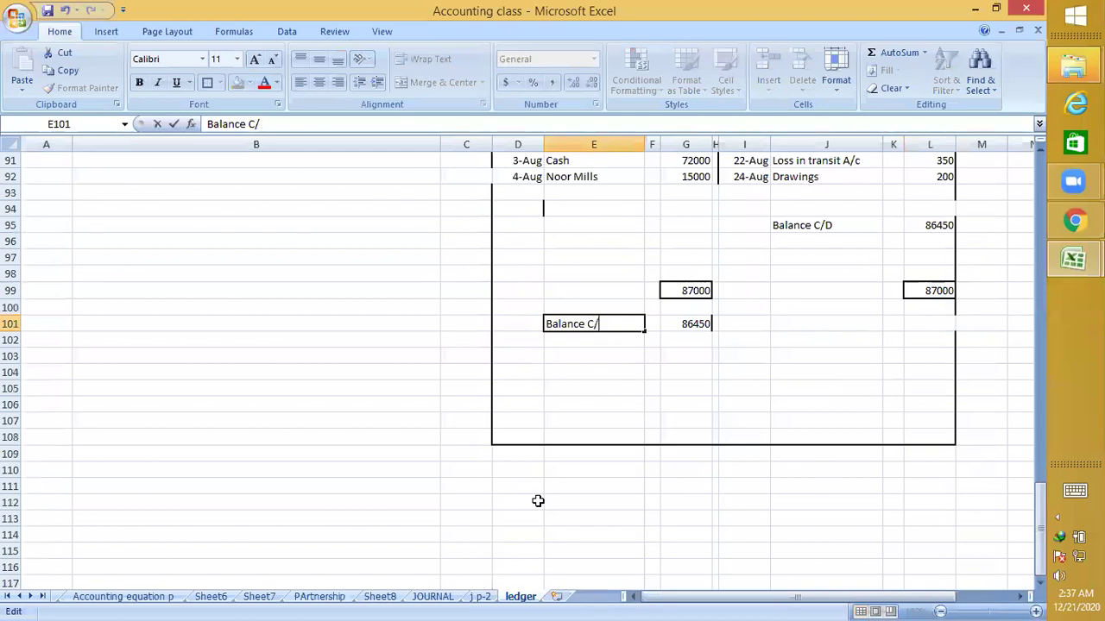
type("/F")
key("Return")
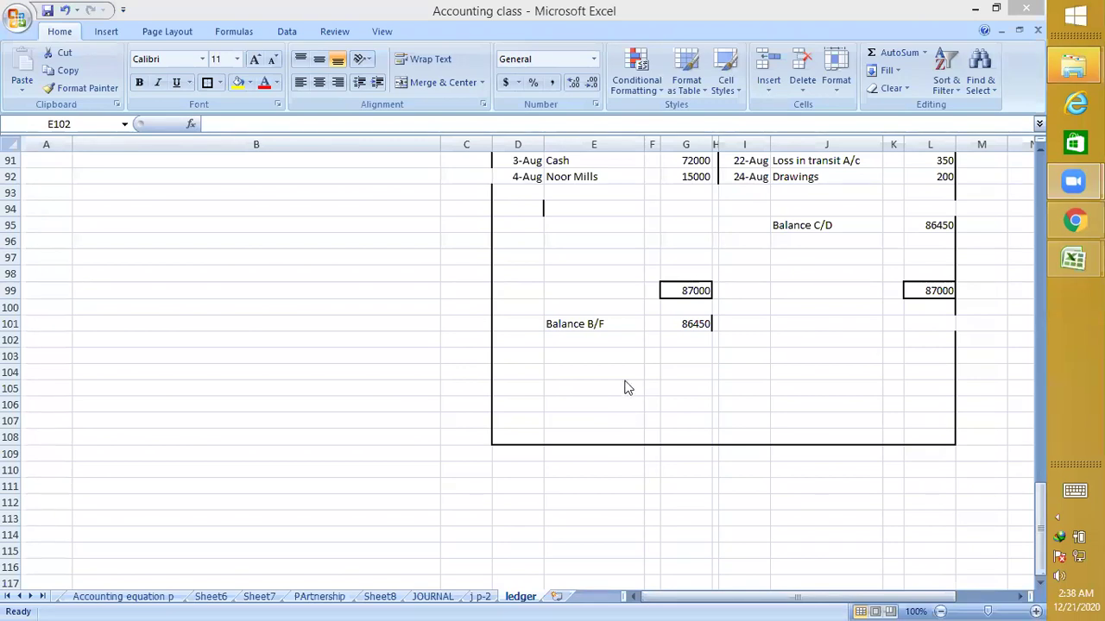
Review the ledger accounts back up to the Cash Account and examine the Cash and Capital entries in the j p-2 journal
left_click(620, 245)
scroll(620, 247, "up", 7)
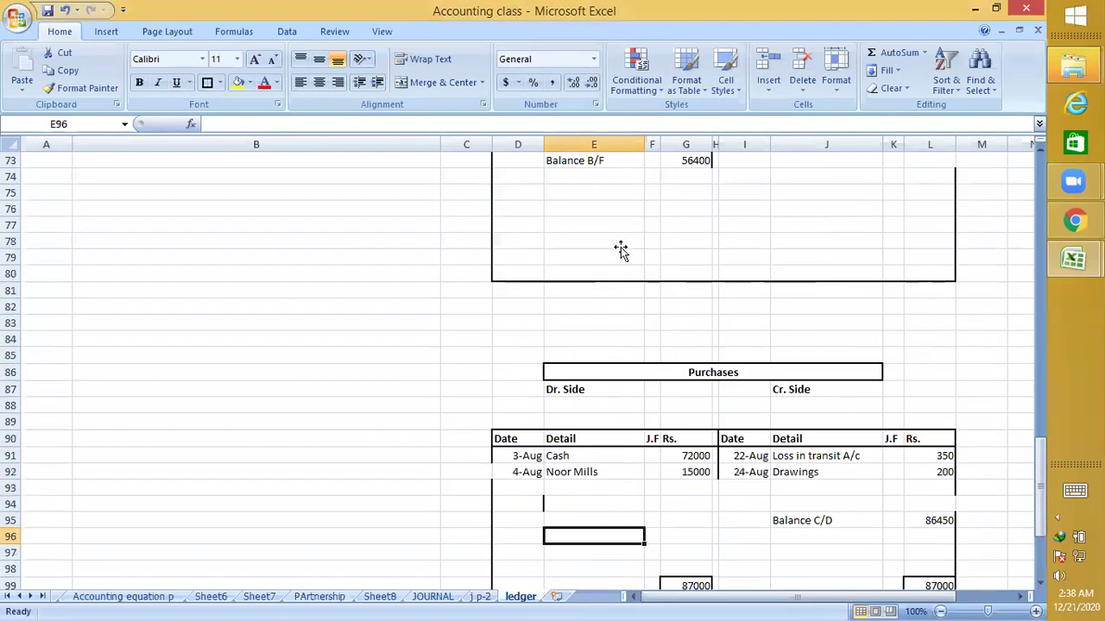
scroll(621, 246, "up", 15)
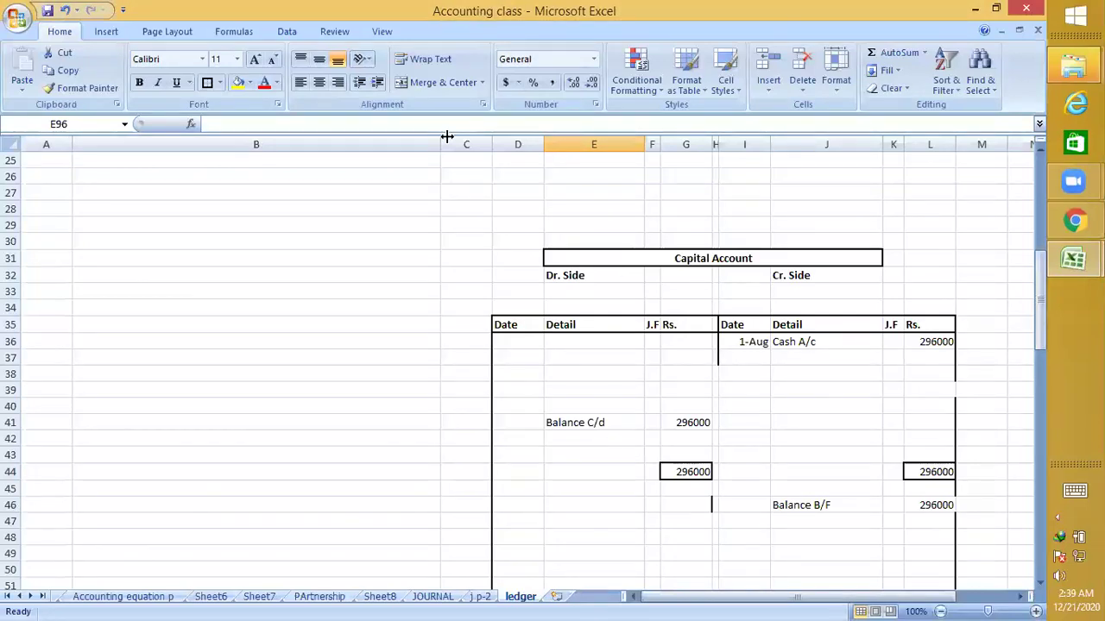
scroll(597, 422, "up", 8)
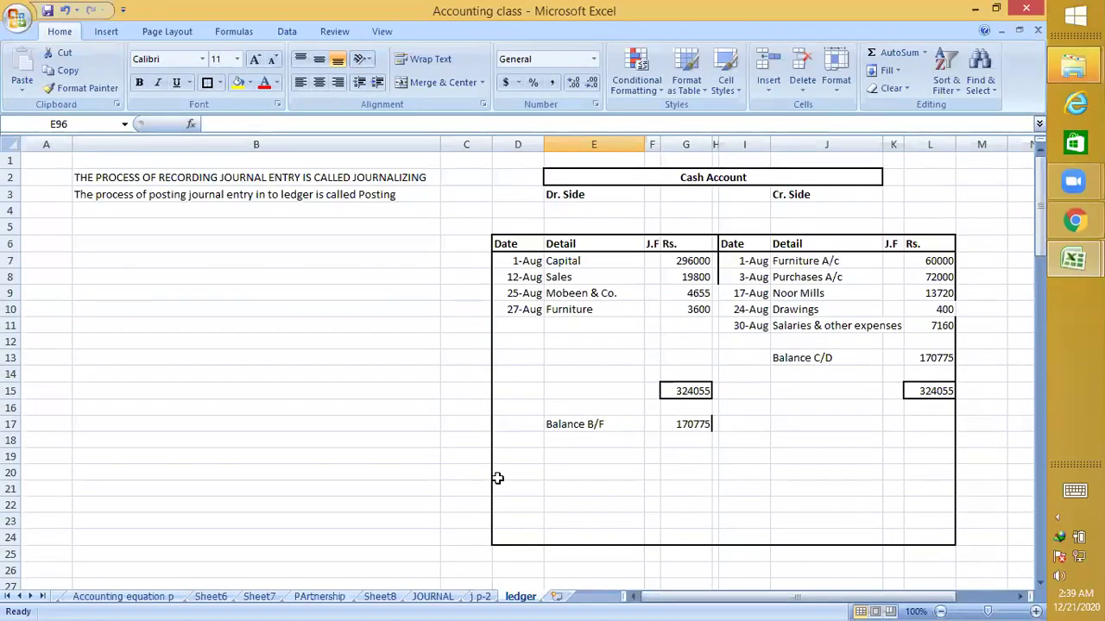
left_click(481, 597)
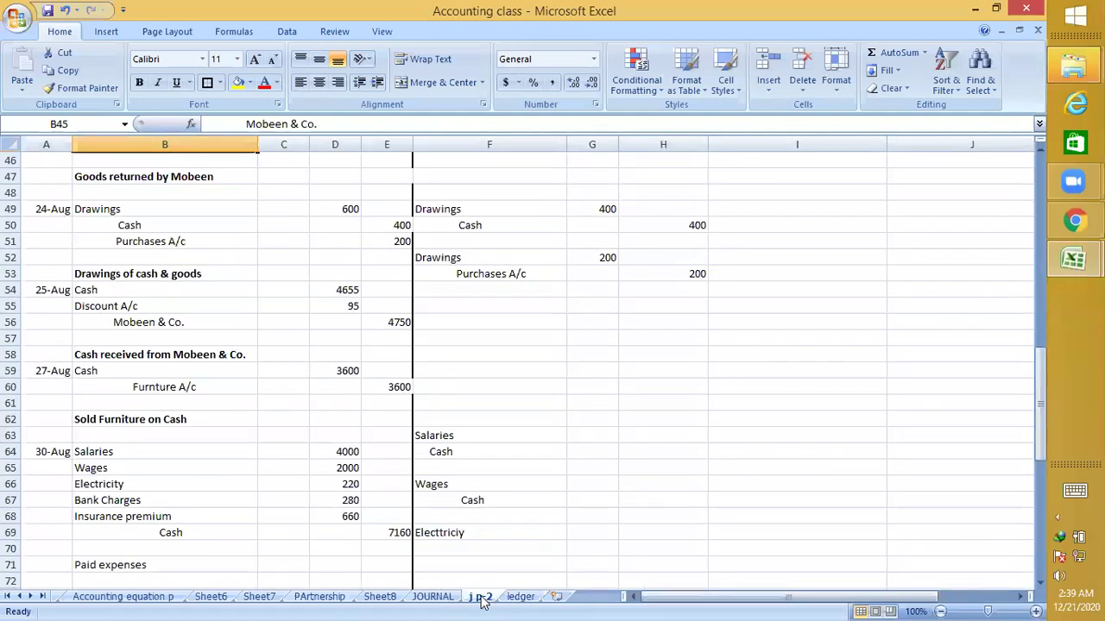
scroll(470, 461, "up", 4)
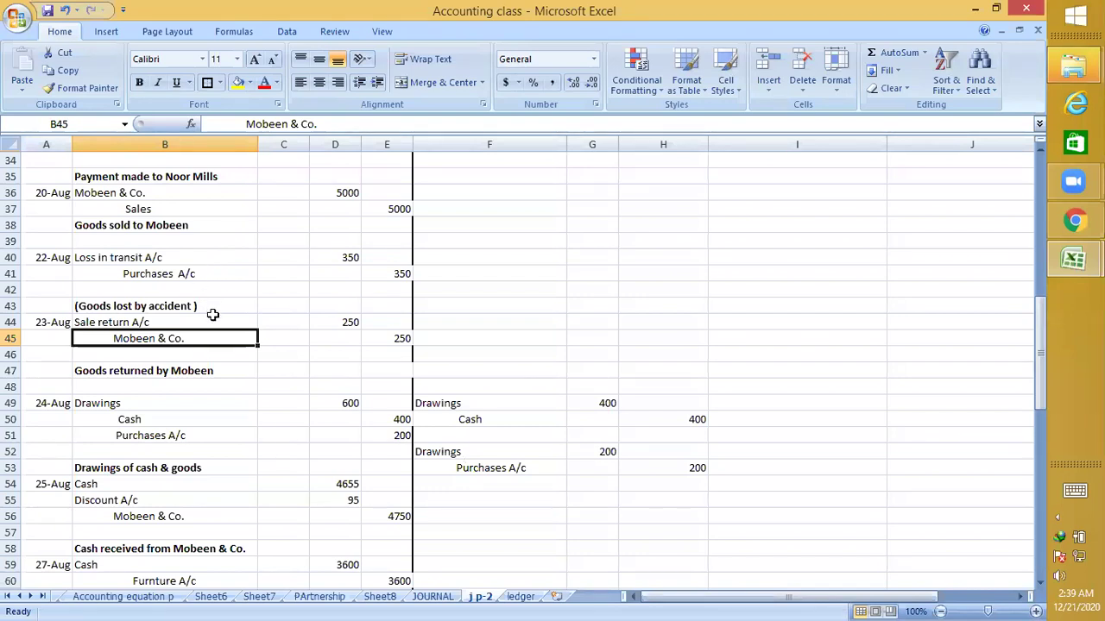
scroll(287, 332, "up", 10)
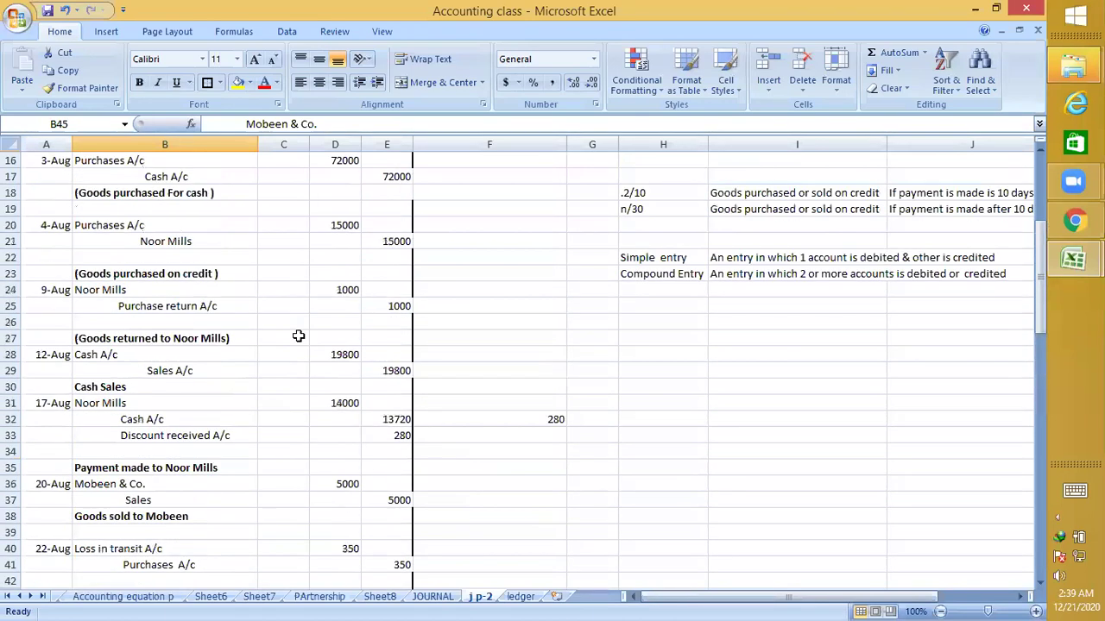
scroll(296, 335, "up", 1)
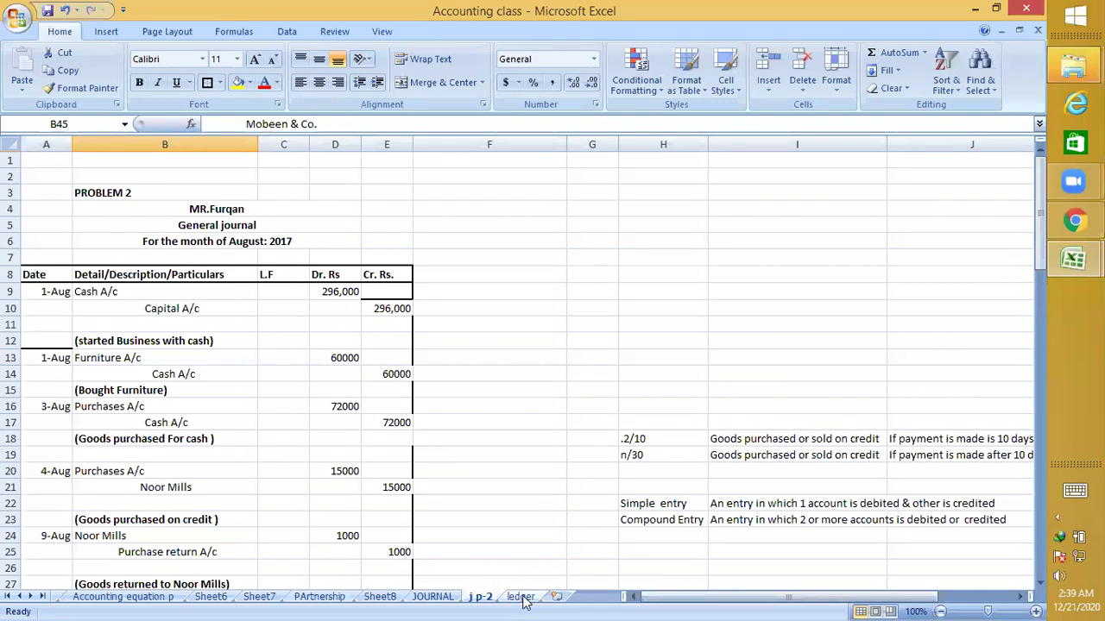
left_click(163, 309)
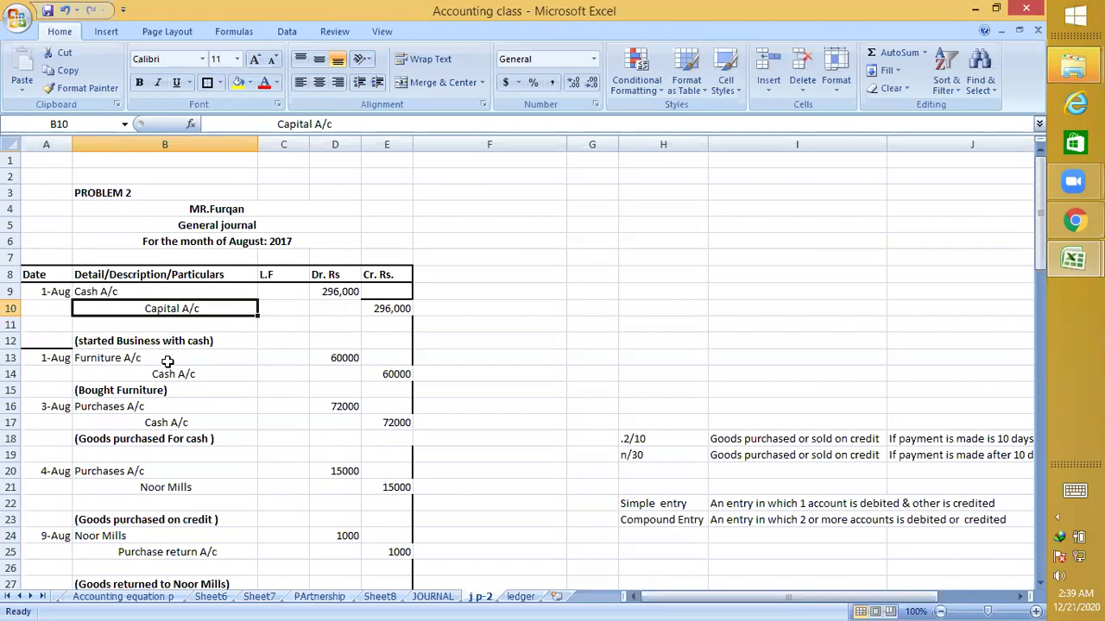
left_click(140, 291)
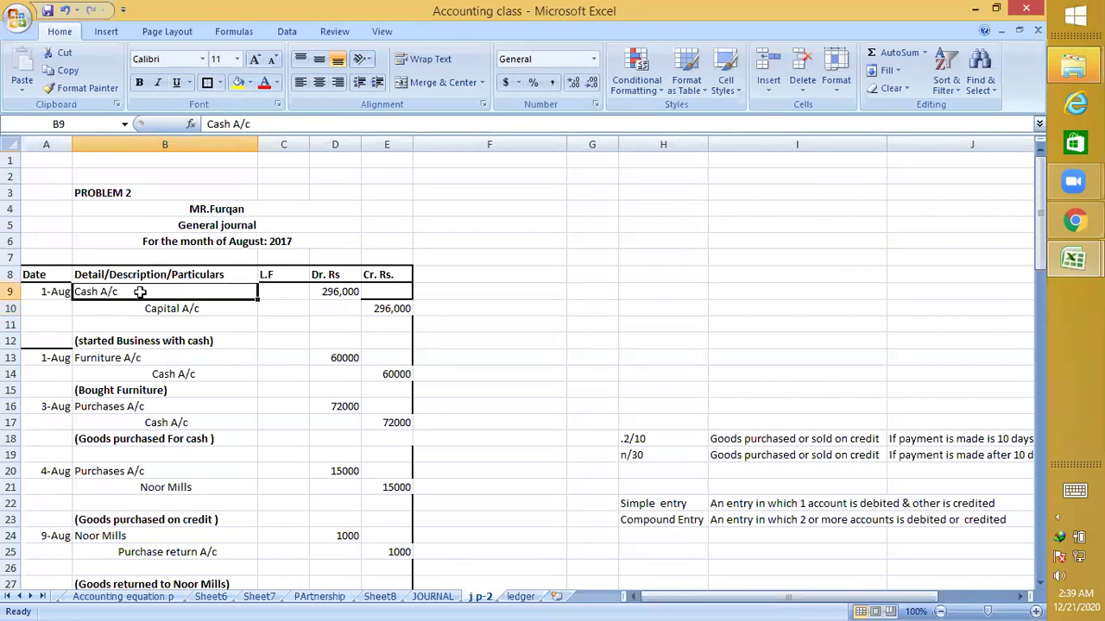
scroll(140, 292, "down", 10)
left_click(160, 468)
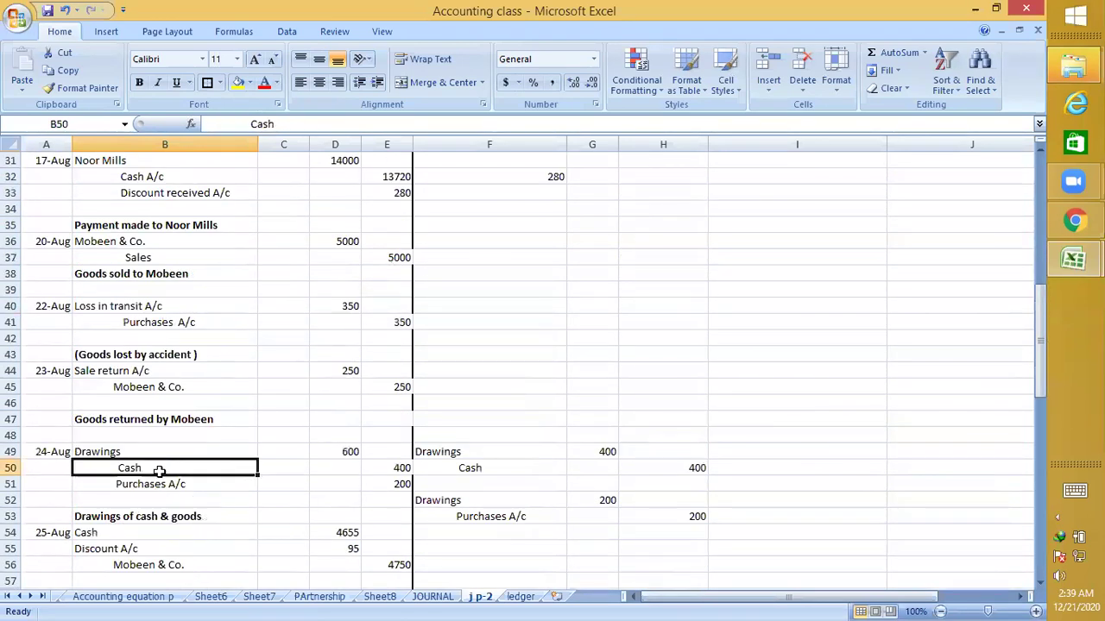
scroll(155, 477, "up", 10)
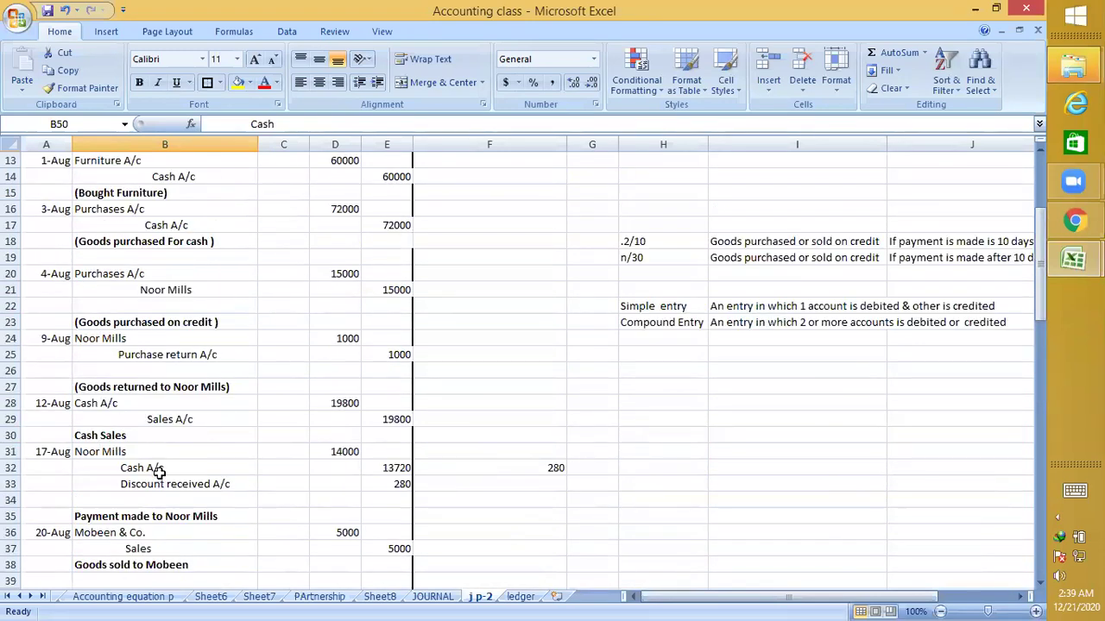
left_click(161, 294)
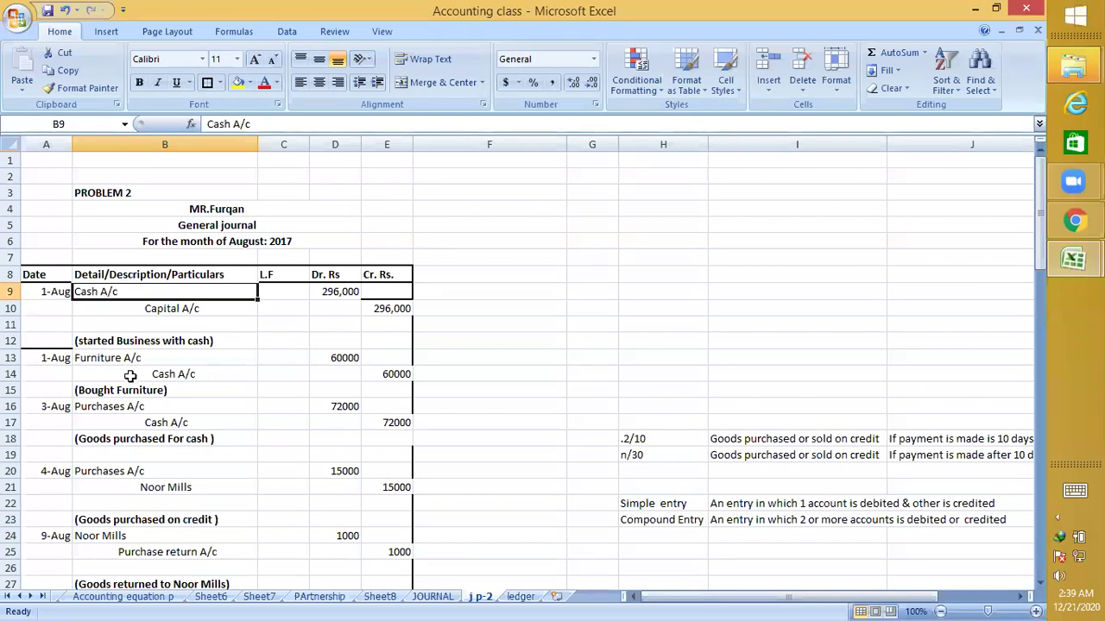
left_click(525, 597)
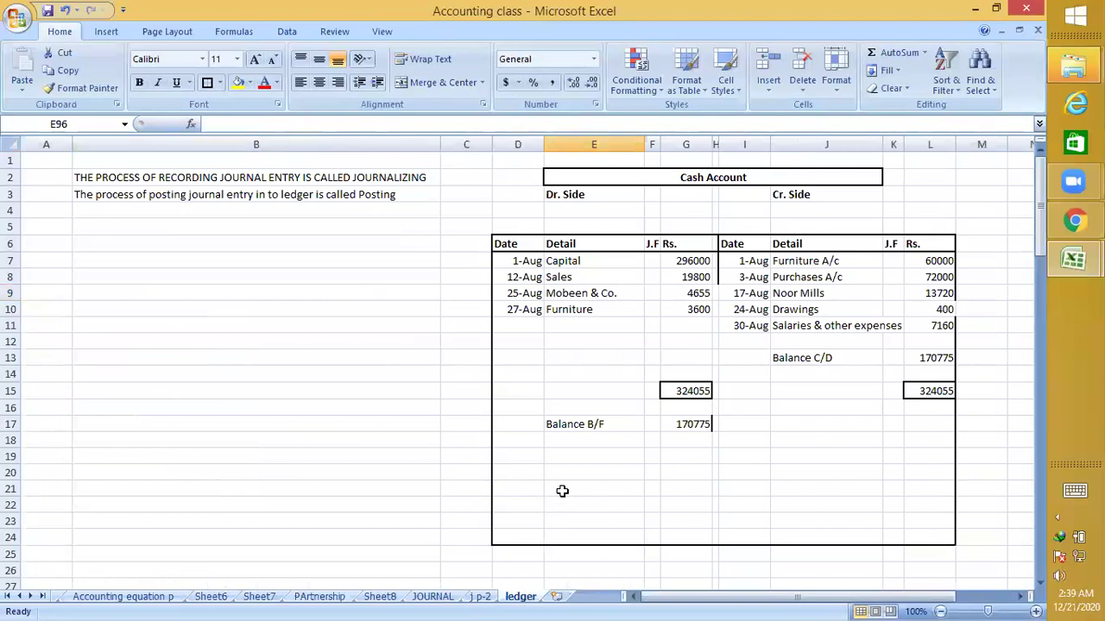
left_click(746, 449)
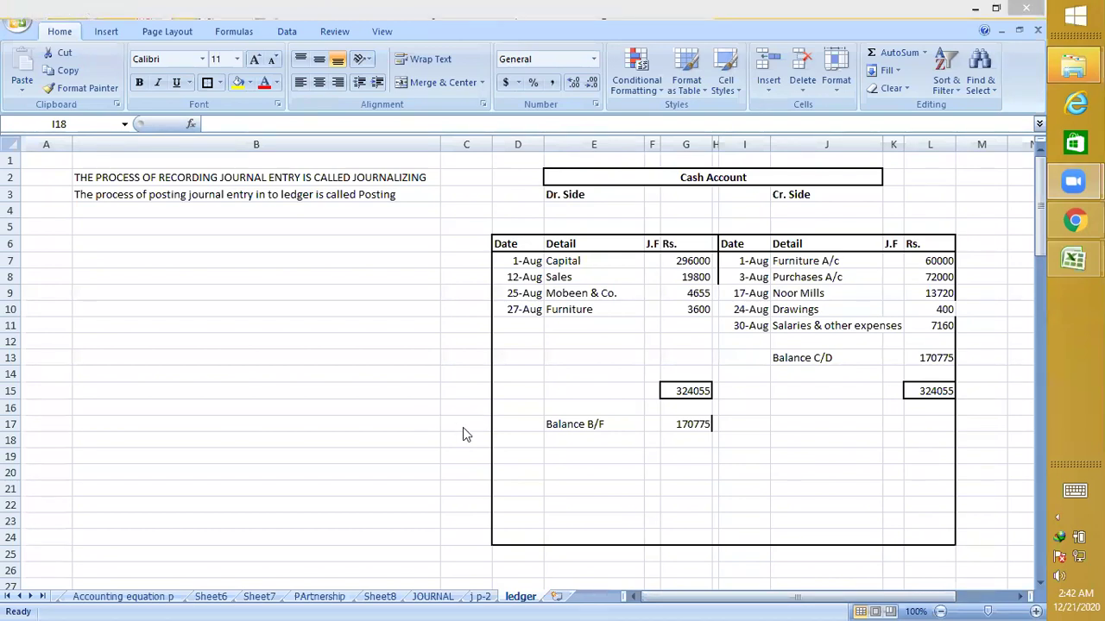
left_click(431, 393)
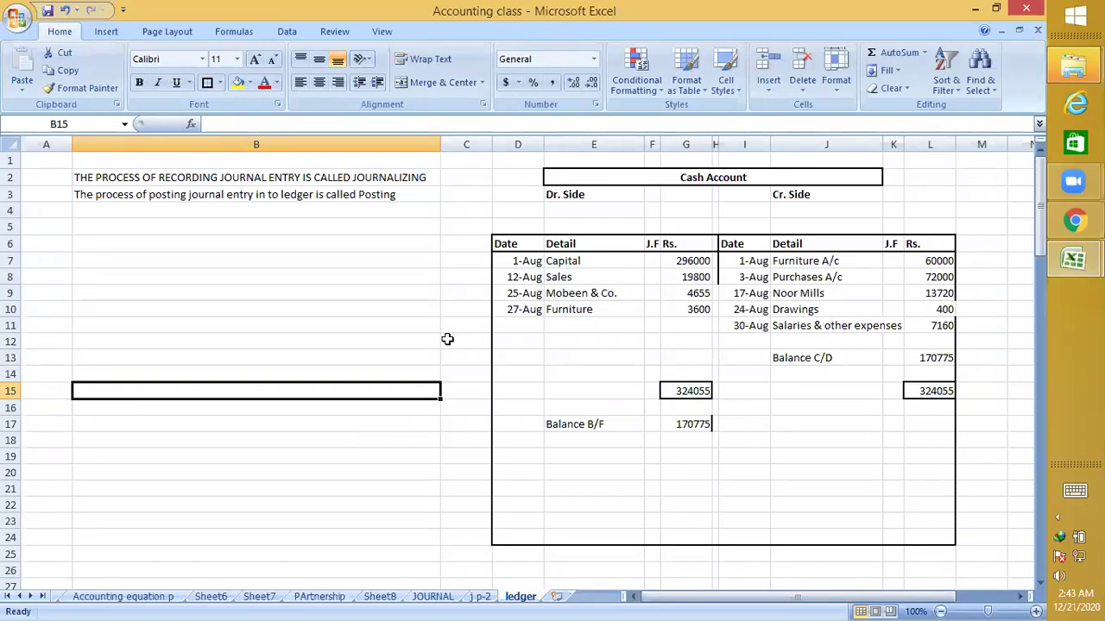
left_click(410, 311)
left_click(410, 406)
left_click(397, 502)
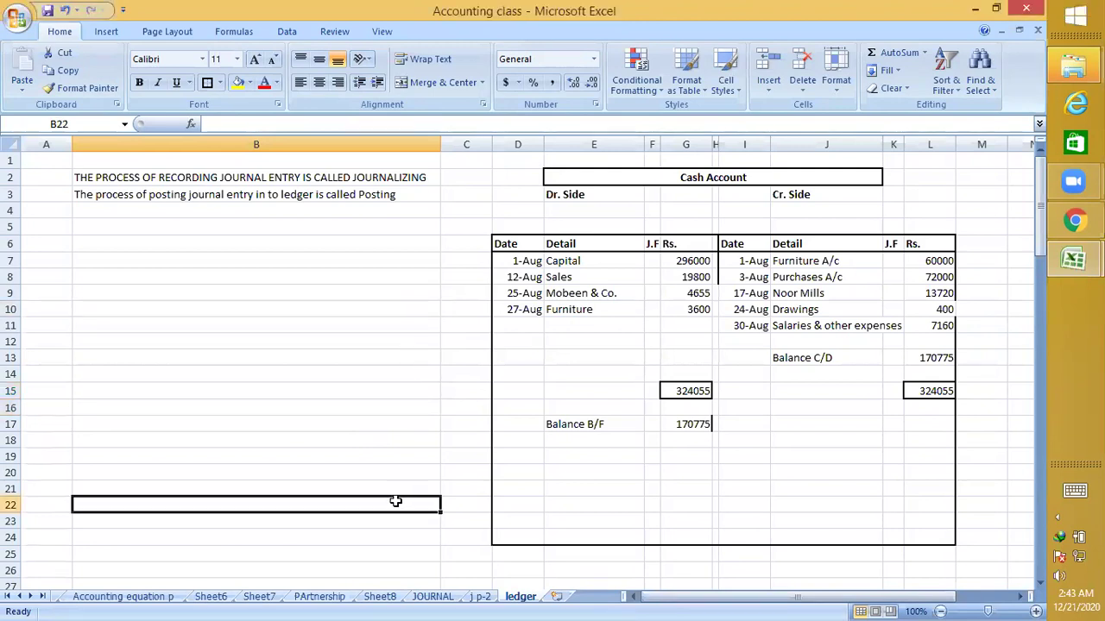